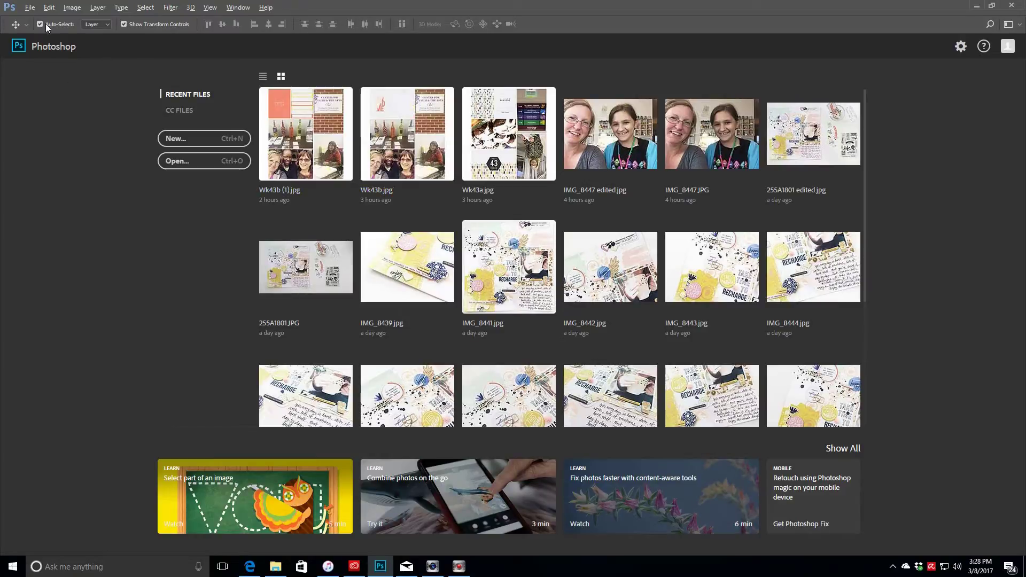
Browse for files to open in Desktop > photos > 2017 photos > 2017-02 > 05-11
left_click(30, 8)
left_click(35, 29)
left_click(570, 86)
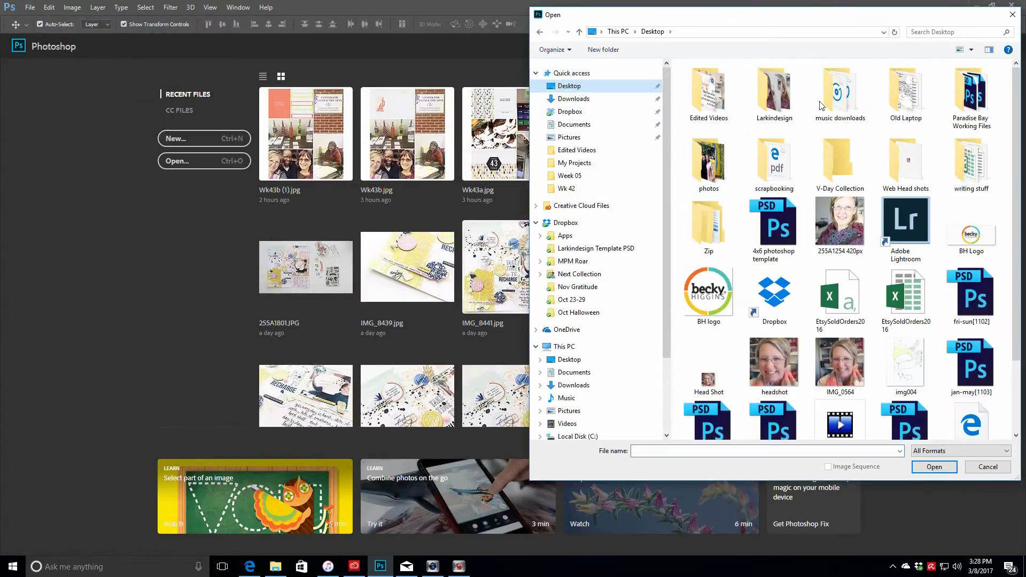
double_click(708, 160)
left_click_drag(807, 18, 504, 45)
double_click(416, 130)
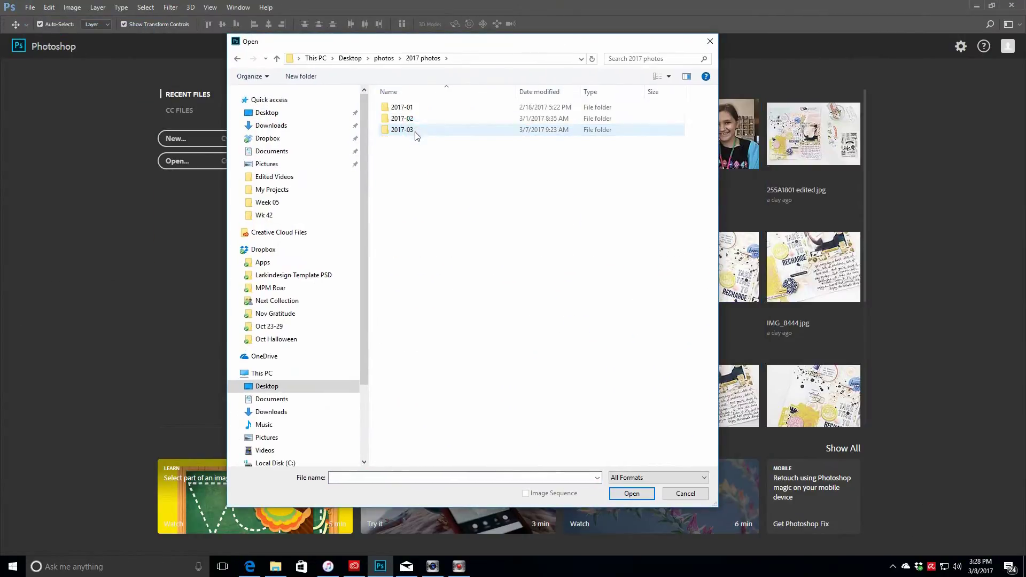
double_click(417, 118)
double_click(463, 125)
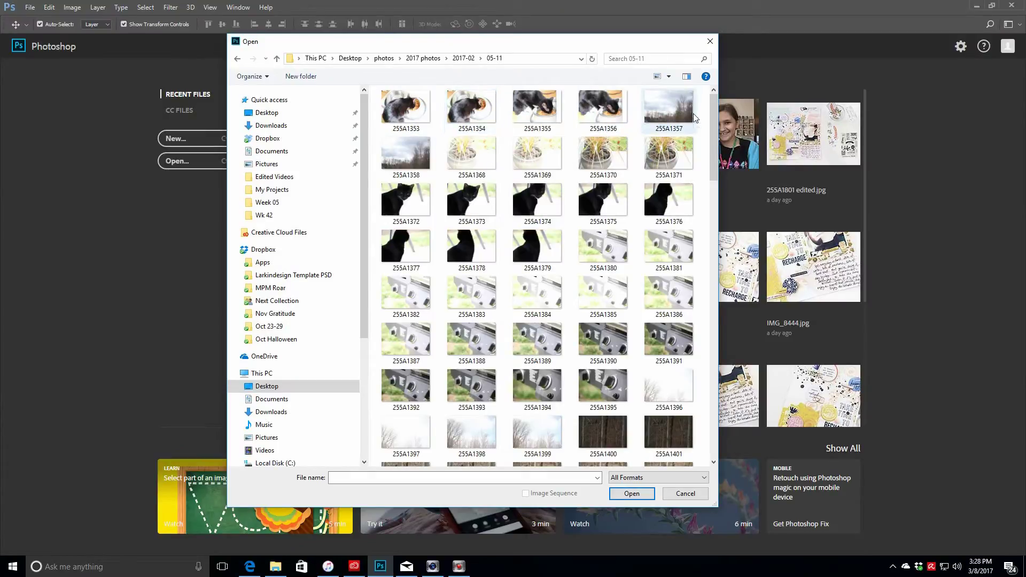
Select the photos IMG_8054, IMG_8052, IMG_8032 and IMG_8028 together in the 05-11 folder
left_click_drag(713, 99, 708, 397)
left_click(409, 431)
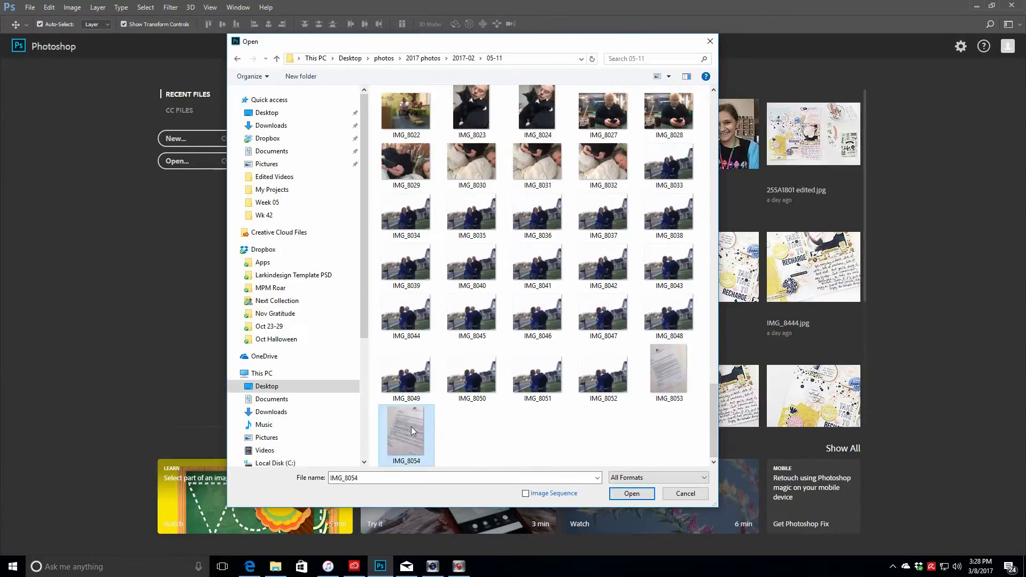
left_click(623, 385, "ctrl")
scroll(620, 374, "up", 3)
left_click(615, 315, "ctrl")
left_click(663, 264, "ctrl")
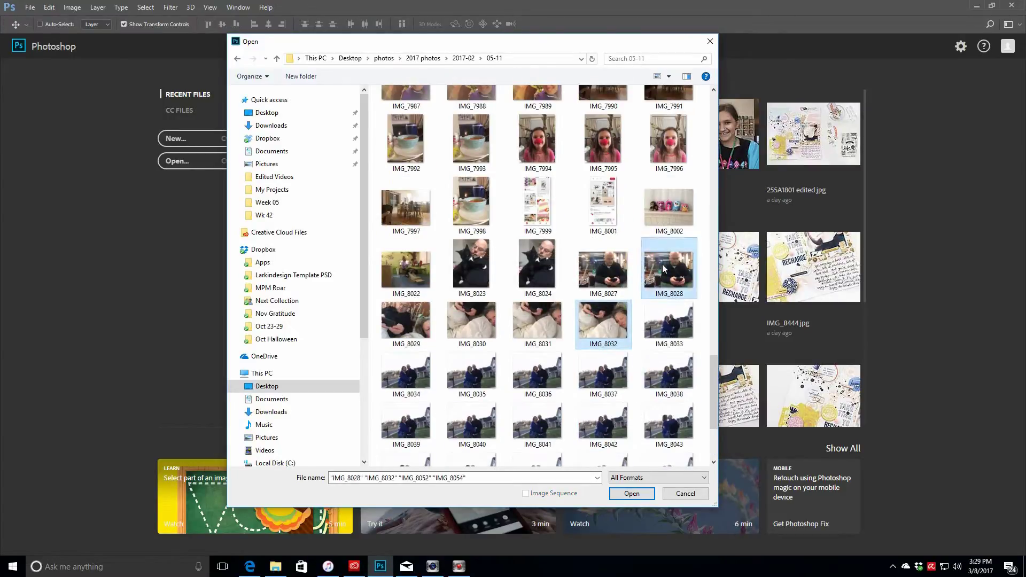
Add IMG_8022, IMG_8002, IMG_7998, IMG_7997 and IMG_7996 to the photo selection
left_click(406, 267, "ctrl")
left_click(668, 207, "ctrl")
left_click(470, 206, "ctrl")
left_click(407, 207, "ctrl")
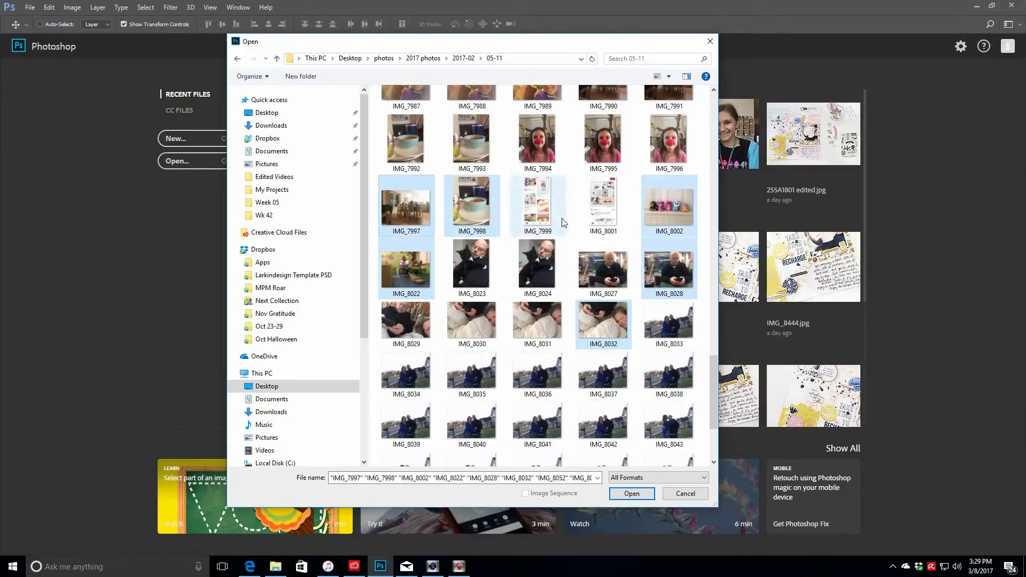
left_click(668, 144, "ctrl")
Add IMG_7991, IMG_7985, 255A1427 and 255A1358 to the selection and open all the selected photos
left_click_drag(715, 373, 709, 293)
left_click(662, 281, "ctrl")
left_click(603, 224, "ctrl")
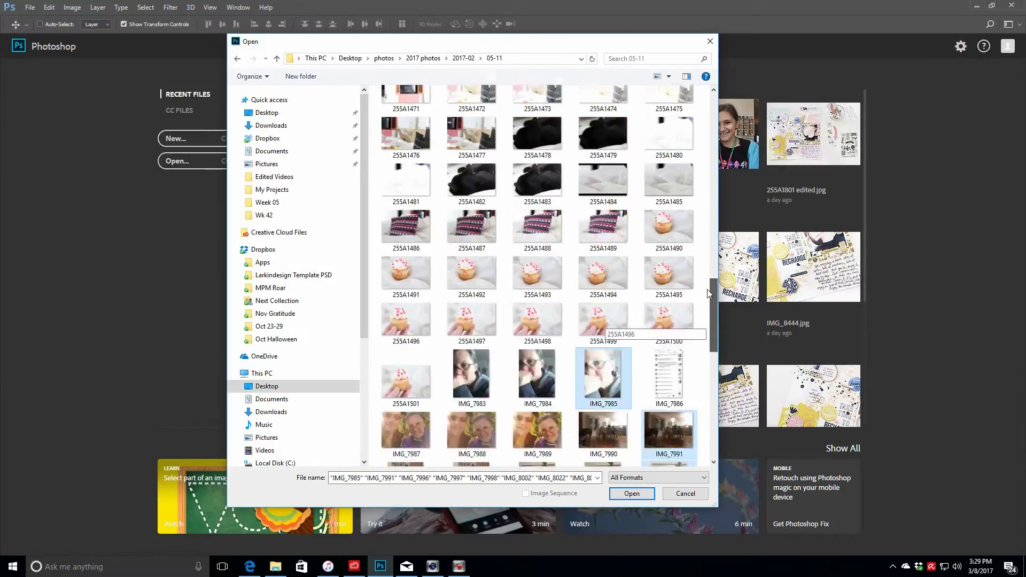
scroll(707, 293, "up", 6)
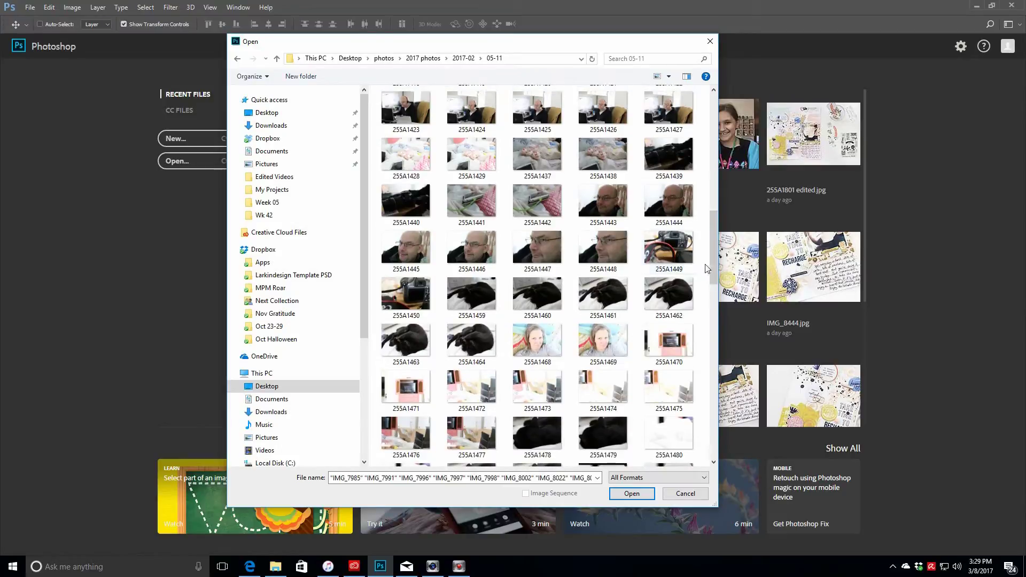
scroll(713, 249, "up", 4)
left_click(666, 301, "ctrl")
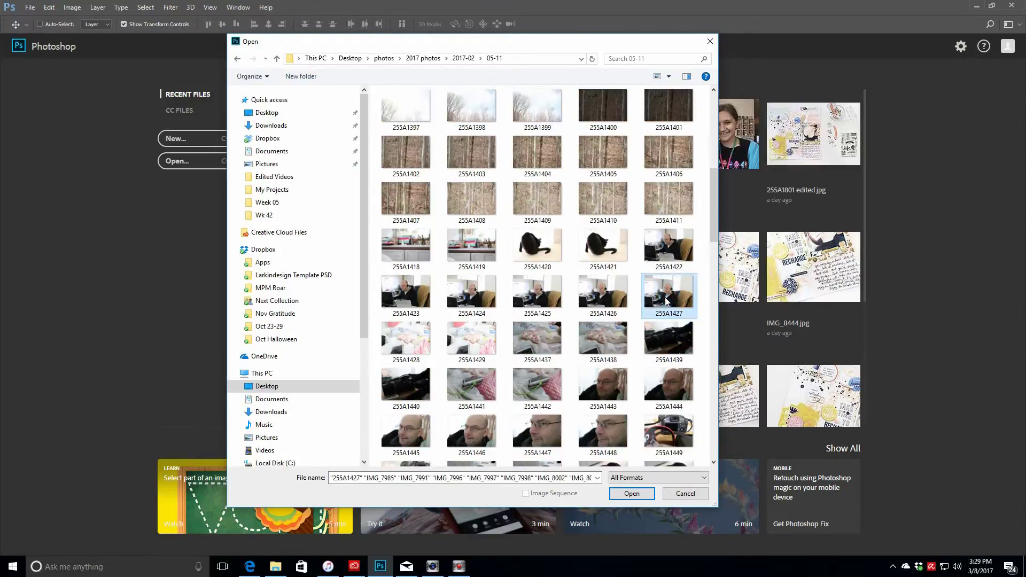
left_click_drag(714, 224, 716, 130)
left_click(406, 155, "ctrl")
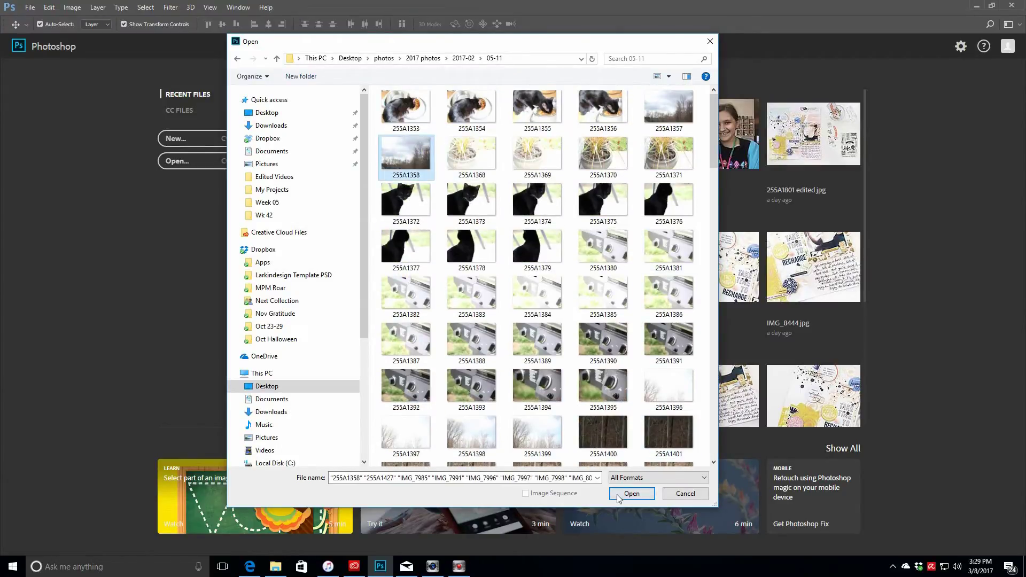
left_click(618, 496)
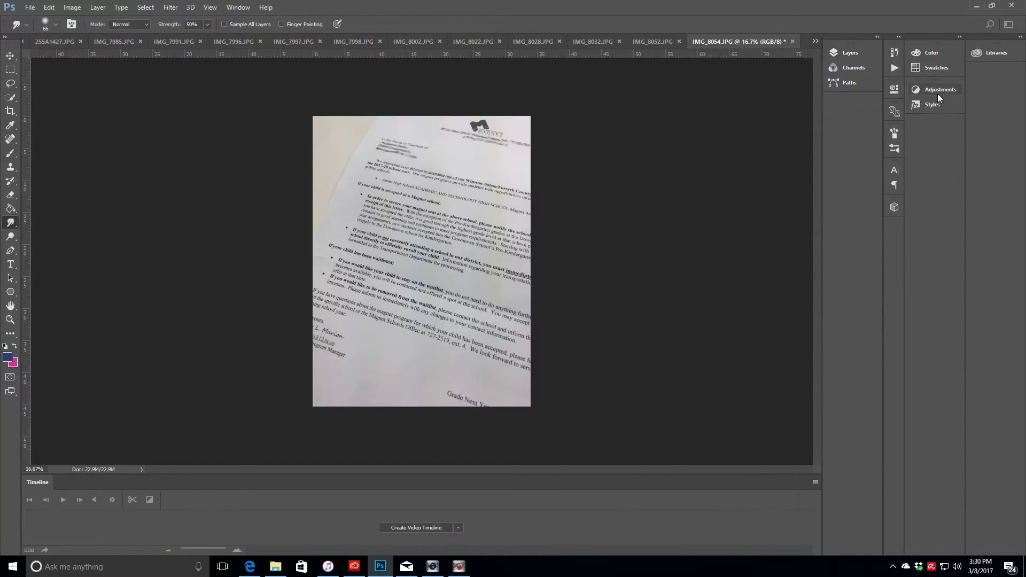
Brighten the letter photo IMG_8054 with a Curves adjustment that raises the upper part of the curve, and flatten the image
left_click(936, 89)
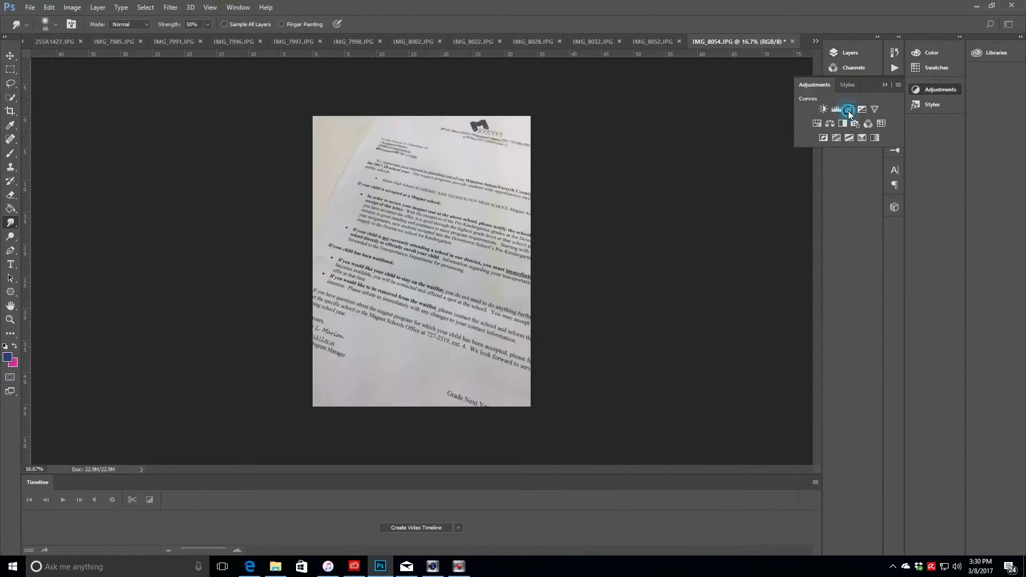
left_click(849, 110)
left_click_drag(834, 170, 826, 163)
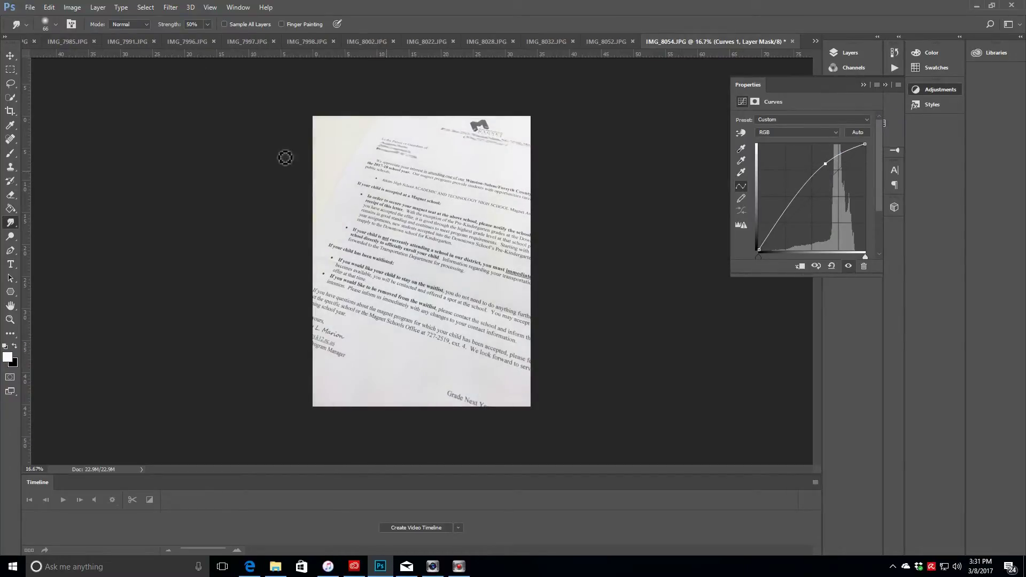
left_click(98, 7)
left_click(122, 383)
Resize the letter photo to a resolution of 300 pixels/inch and a width of 1800 pixels
left_click(72, 7)
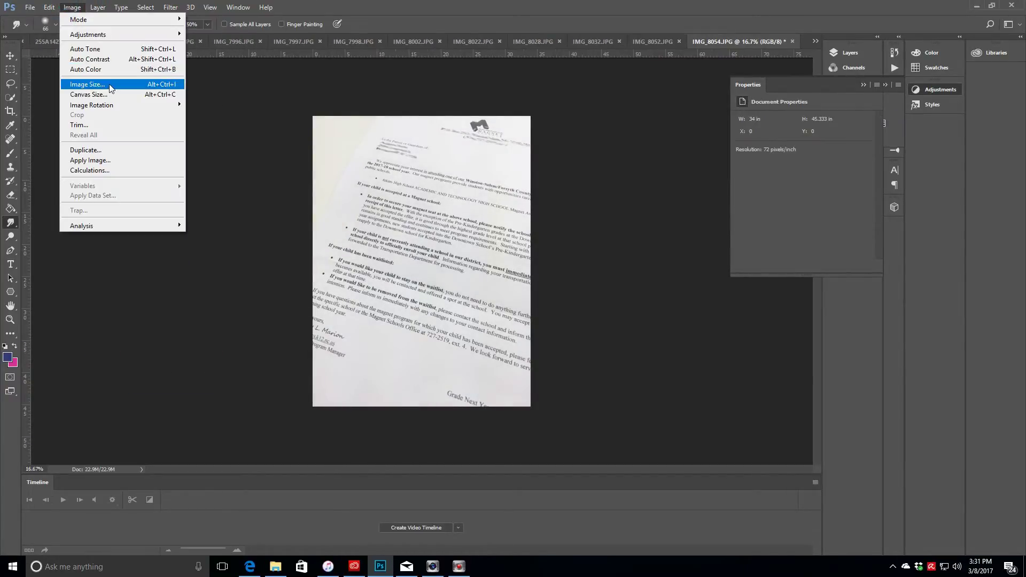
left_click(110, 85)
double_click(567, 227)
type("300")
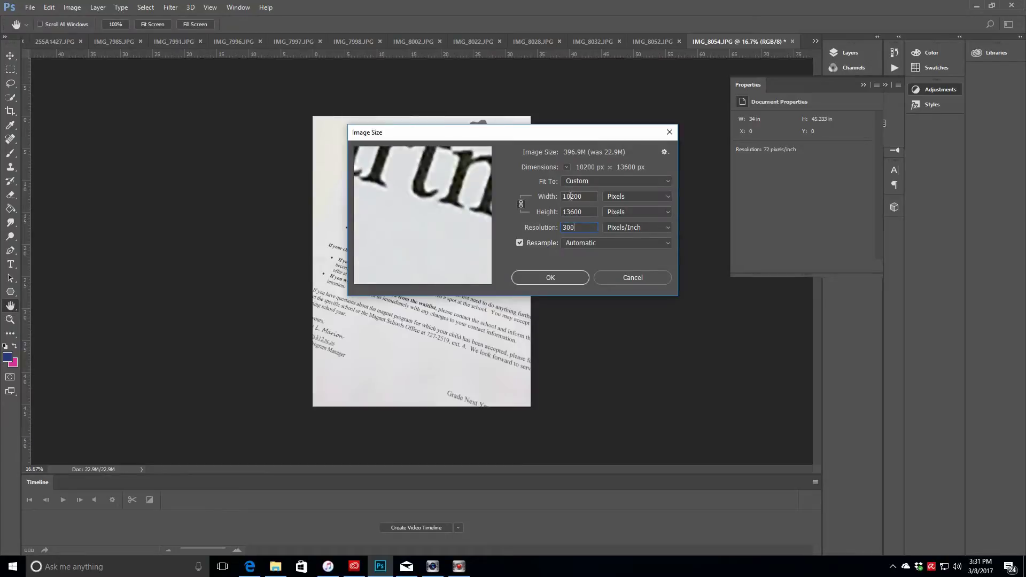
double_click(571, 197)
type("1800")
left_click(583, 278)
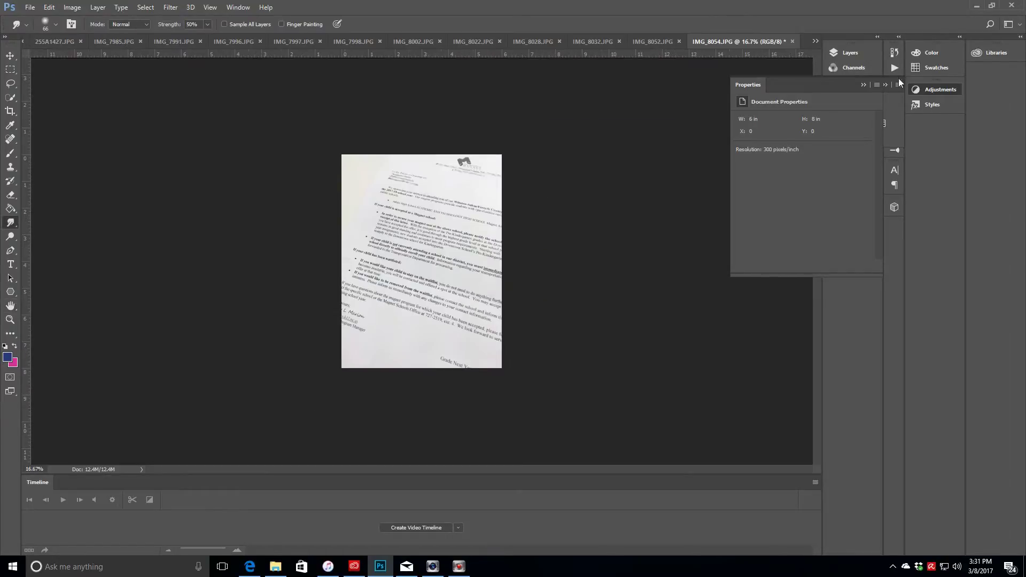
Straighten IMG_8052 with a custom Lens Correction, using vertical perspective -9 and an angle of 2°
left_click(643, 41)
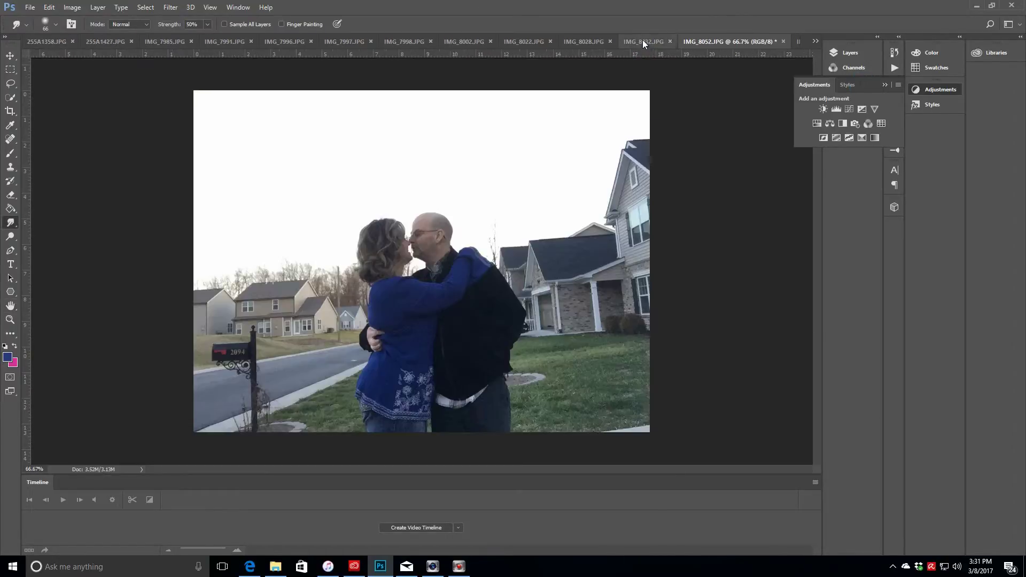
left_click(171, 7)
left_click(205, 82)
left_click(917, 72)
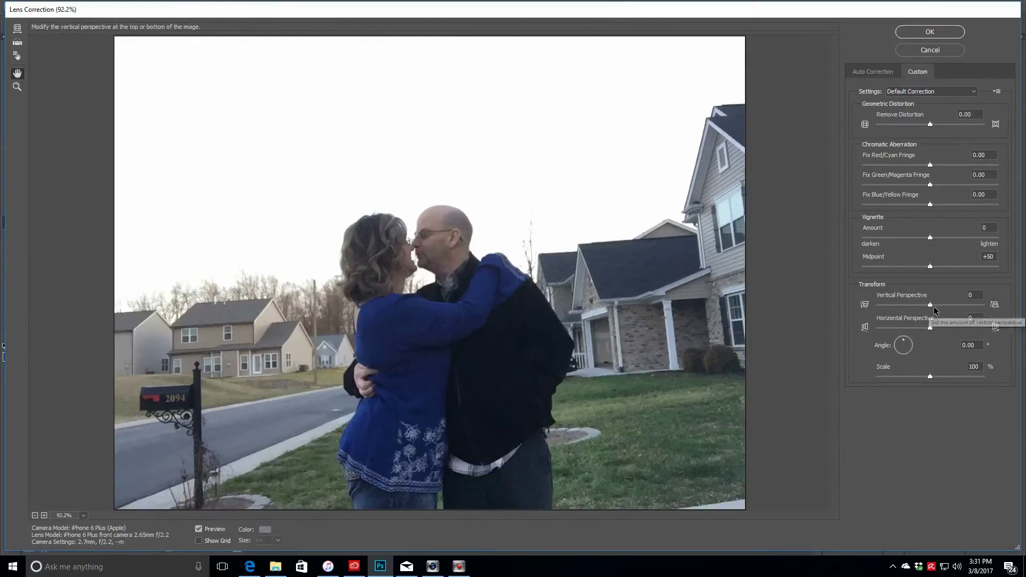
left_click_drag(935, 307, 925, 308)
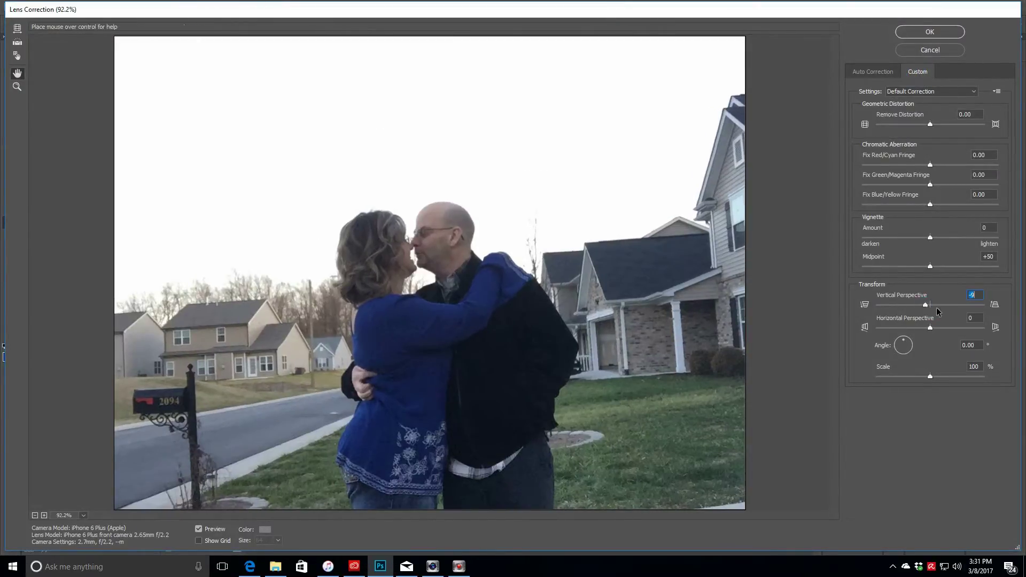
key("Tab")
key("Tab")
type("2")
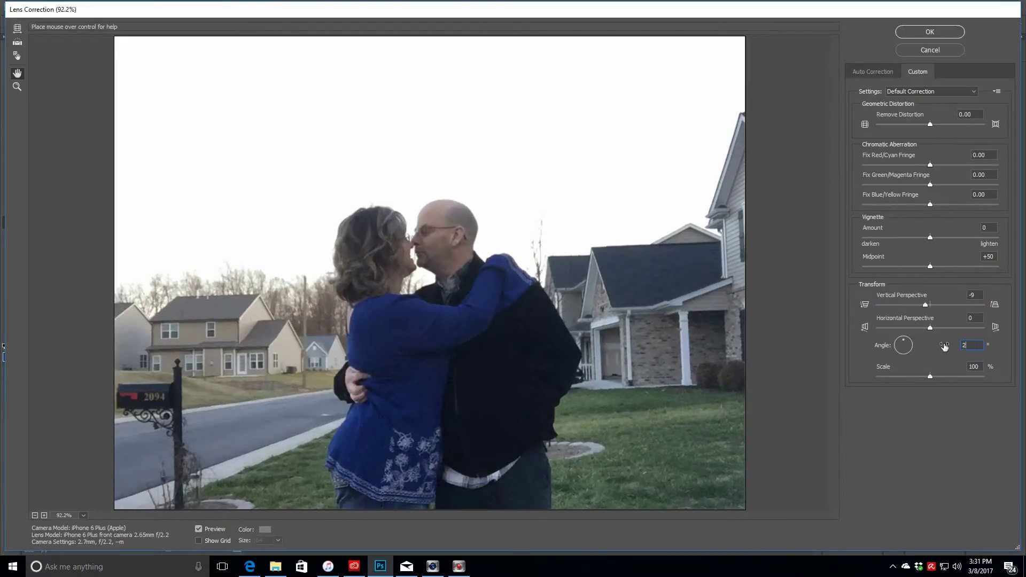
left_click(914, 33)
Brighten IMG_8052 with a Curves adjustment that raises the upper part of the curve, and flatten the image
left_click_drag(827, 182, 832, 165)
left_click(98, 7)
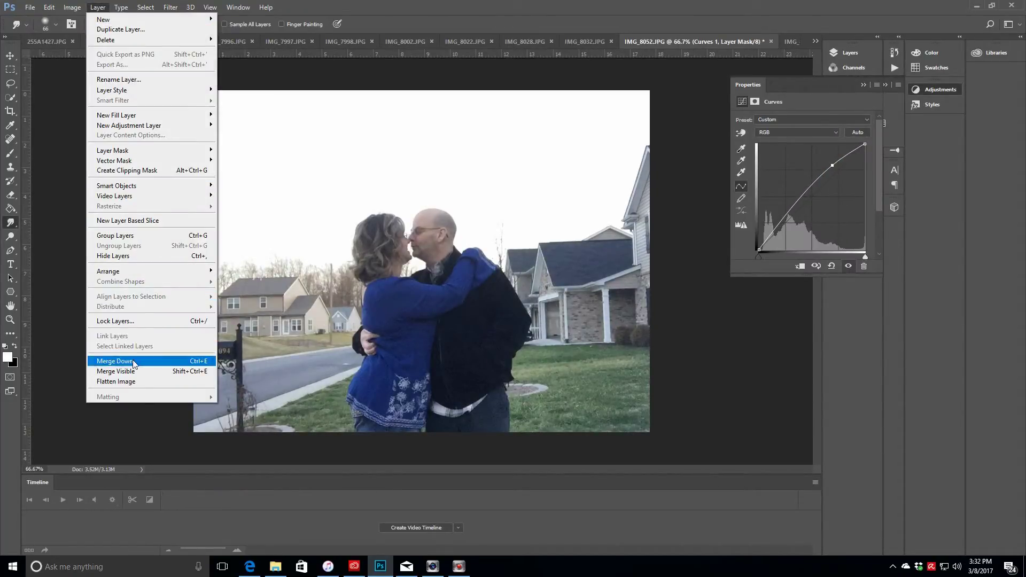
left_click(134, 383)
Apply a Levels adjustment to IMG_8052 with input levels 20, 1.20 and 250, and flatten the image
left_click(836, 111)
double_click(754, 205)
type("20")
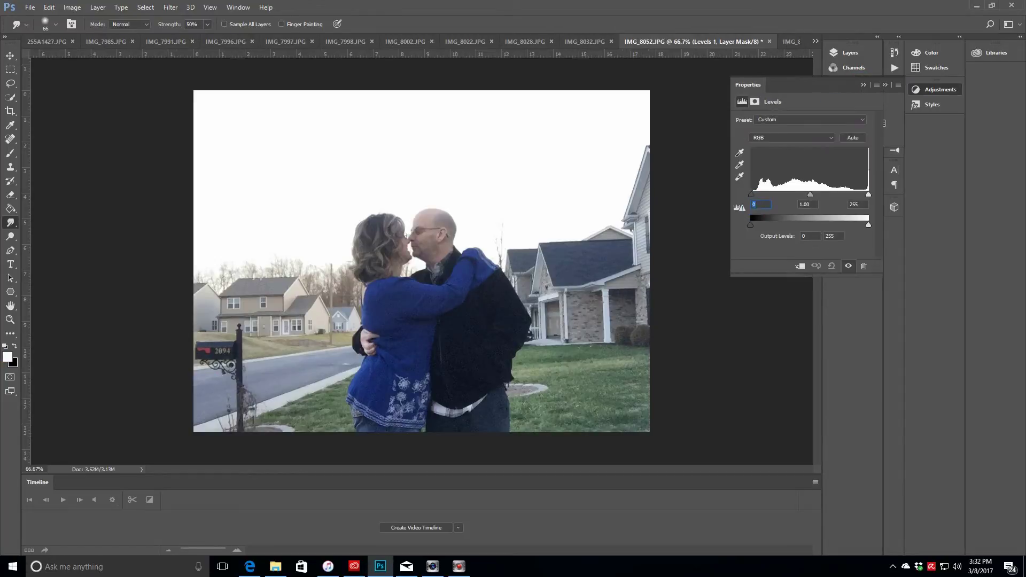
double_click(806, 203)
type("1")
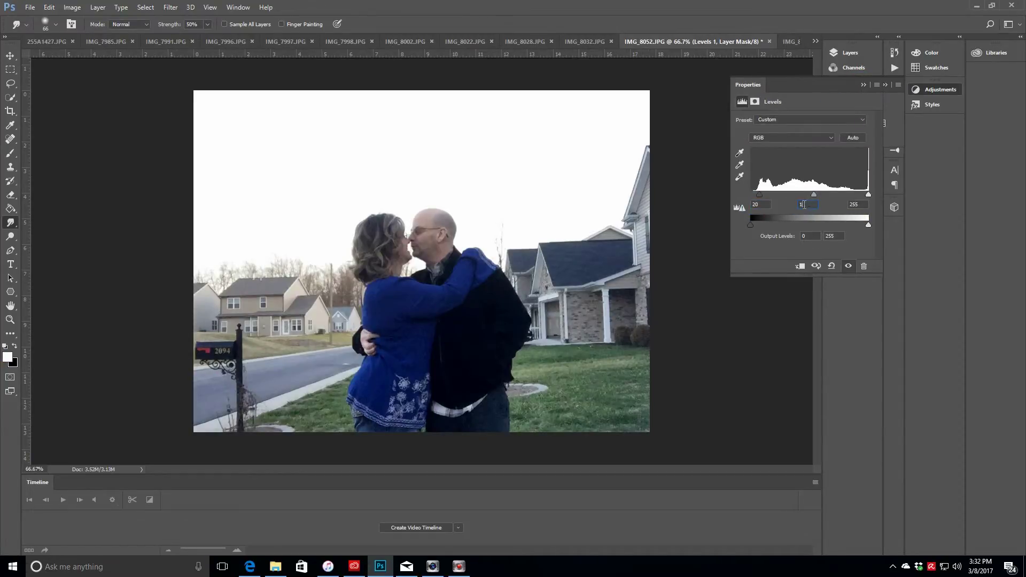
type("245")
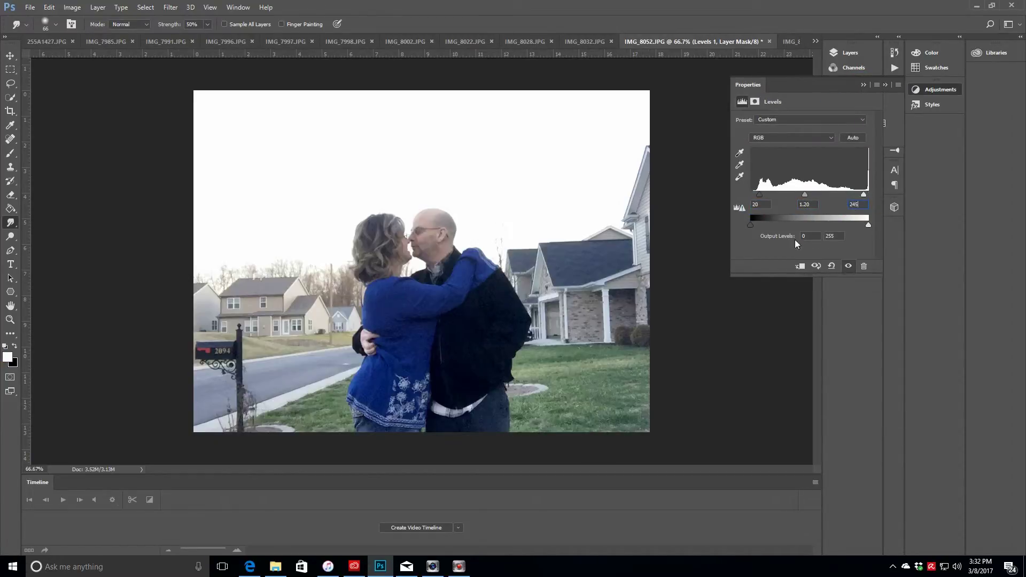
key("BackSpace")
key("BackSpace")
type("50")
left_click(98, 7)
left_click(142, 381)
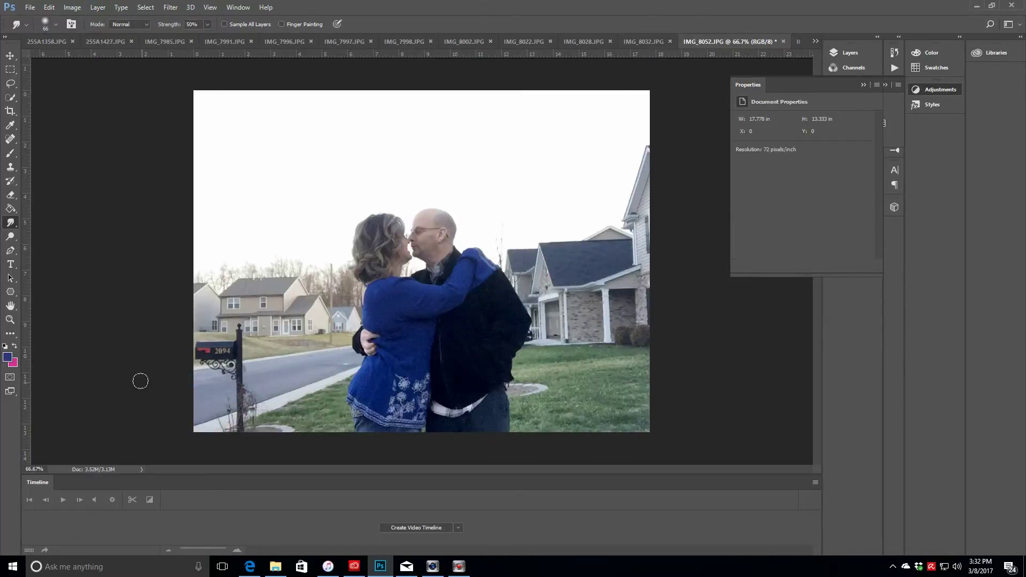
Convert the background of IMG_8052 to an editable layer named Layer 0 and add a new blank layer above it
left_click(851, 53)
double_click(753, 113)
left_click(609, 178)
left_click(789, 304)
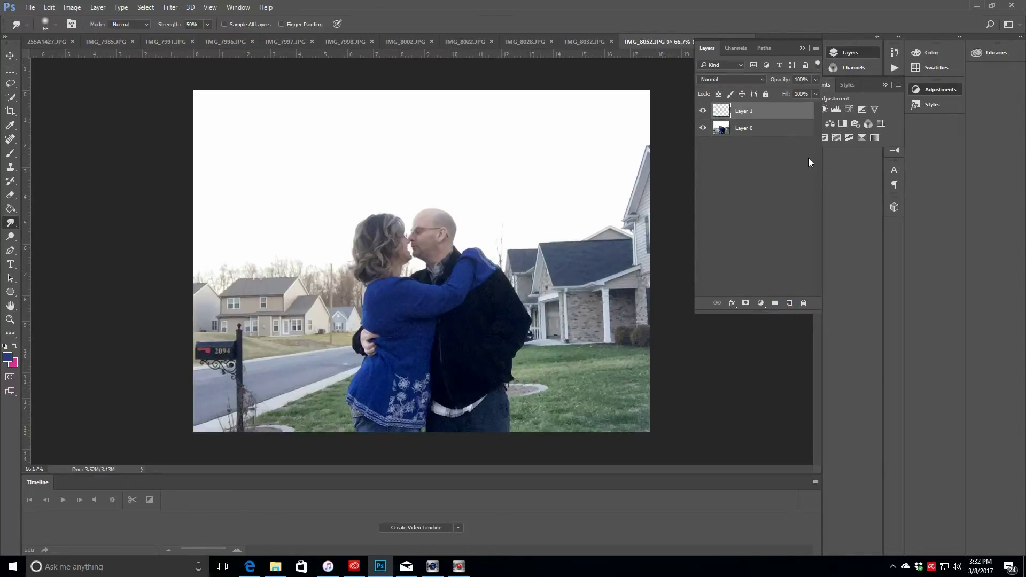
Try a Color Balance adjustment that shifts the midtones' yellow–blue value to +1, and delete its adjustment layer
left_click(830, 123)
mouse_move(789, 179)
left_mouse_down()
mouse_move(823, 177)
mouse_move(789, 185)
left_mouse_up()
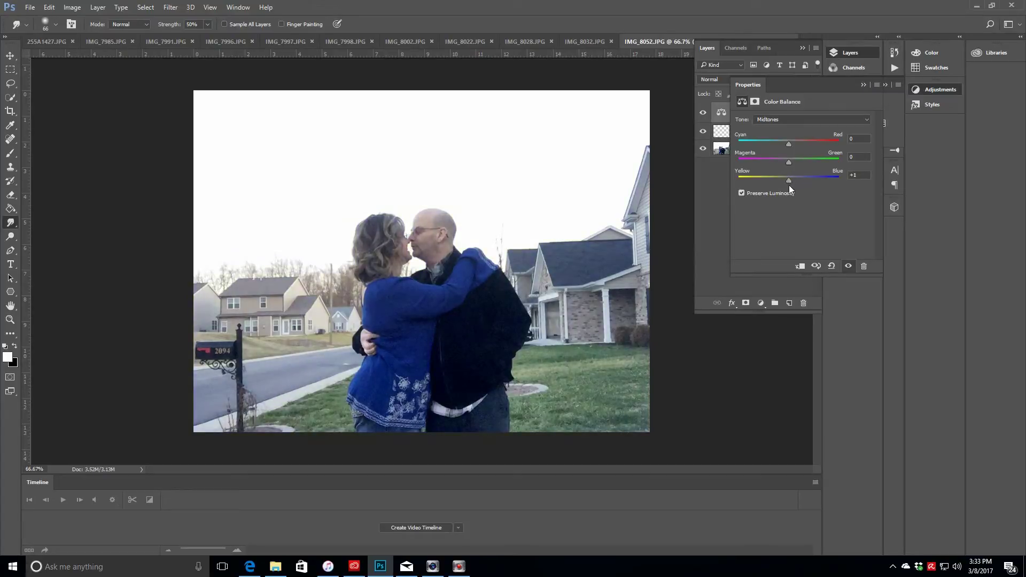
left_click(864, 85)
left_click(782, 114)
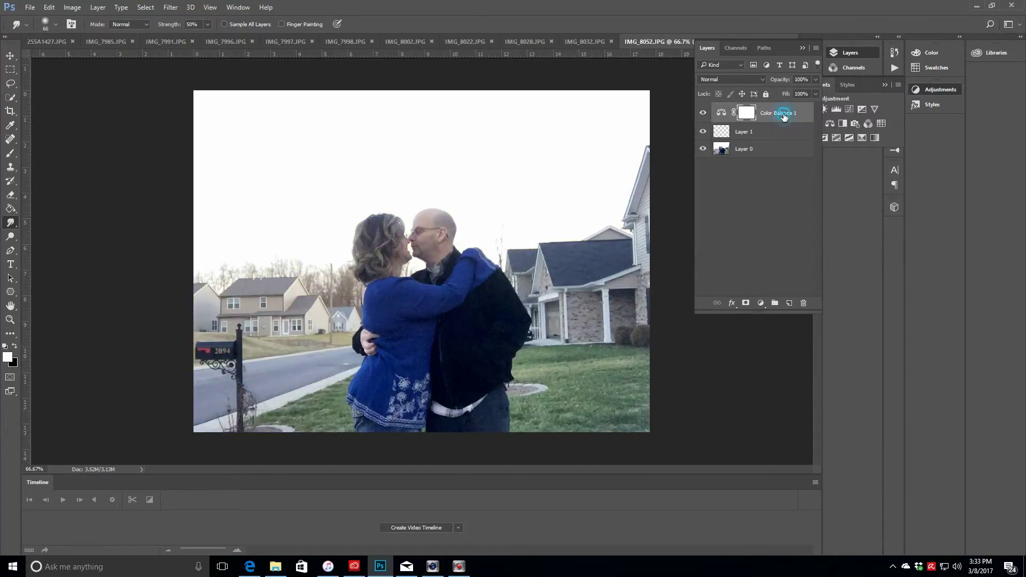
key("Delete")
Try a Blue Photo Filter adjustment at 17% density, and delete its adjustment layer
left_click(867, 88)
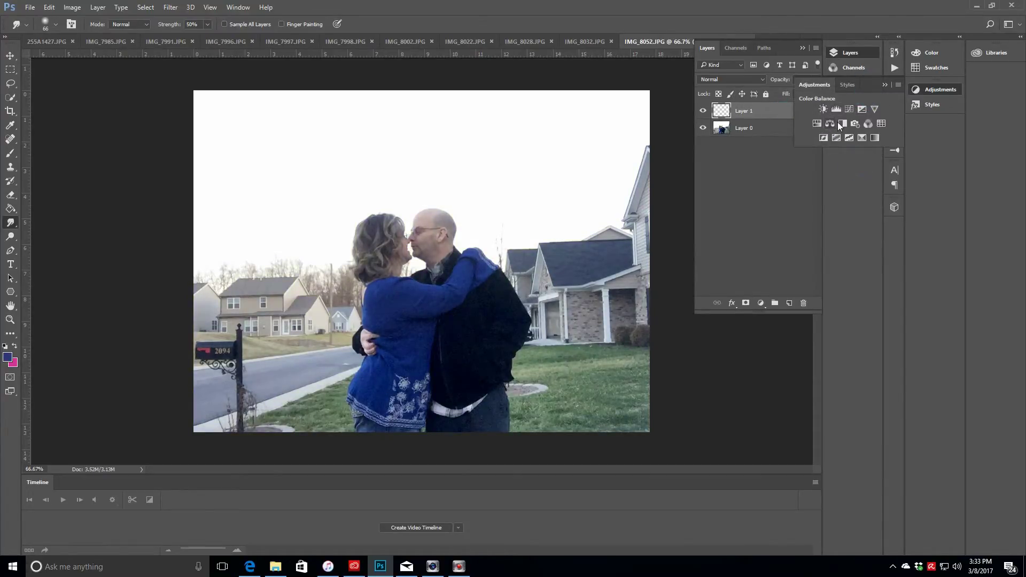
left_click(854, 123)
left_click(813, 119)
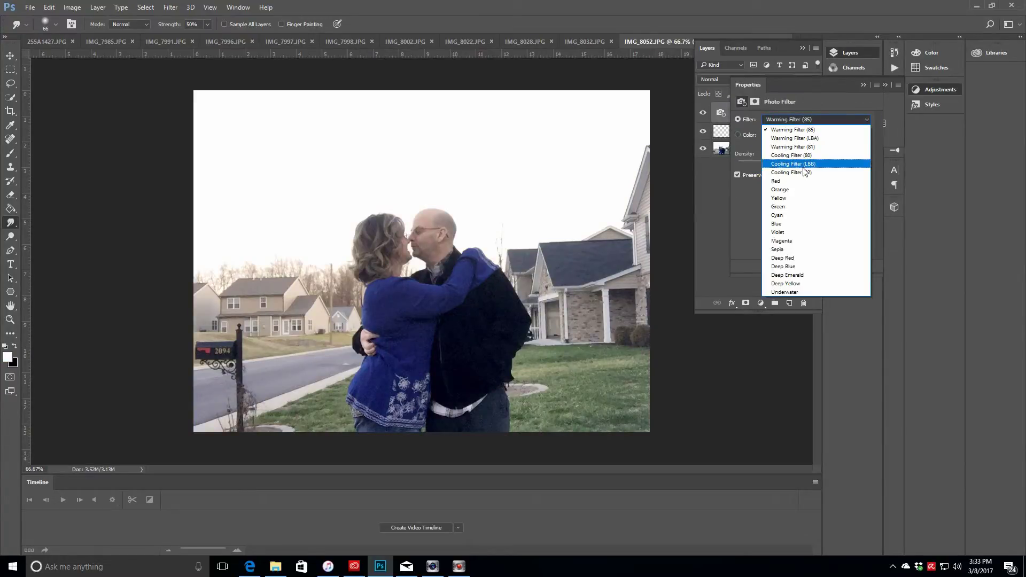
left_click(779, 224)
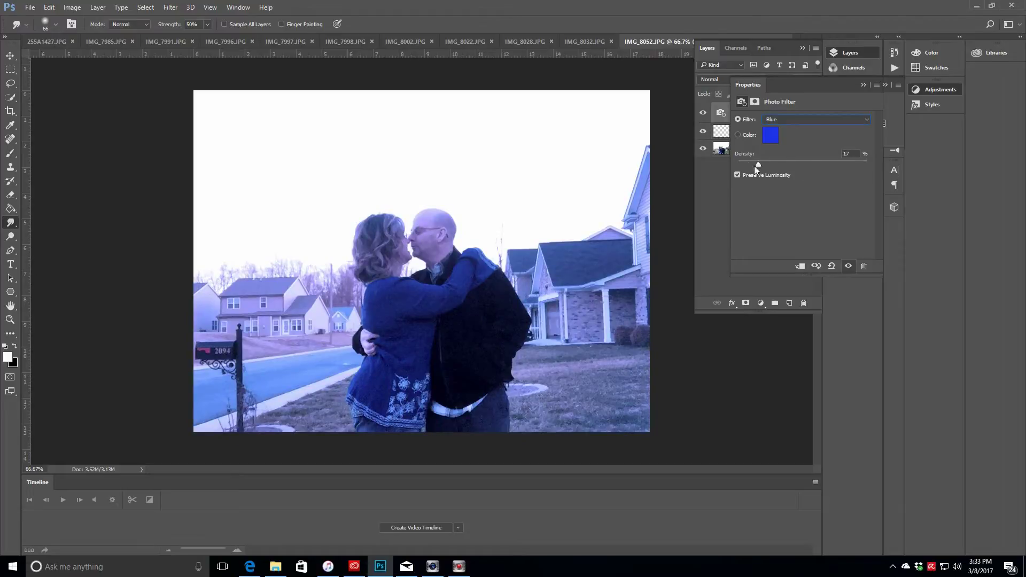
left_click(864, 85)
left_click(768, 116)
key("Delete")
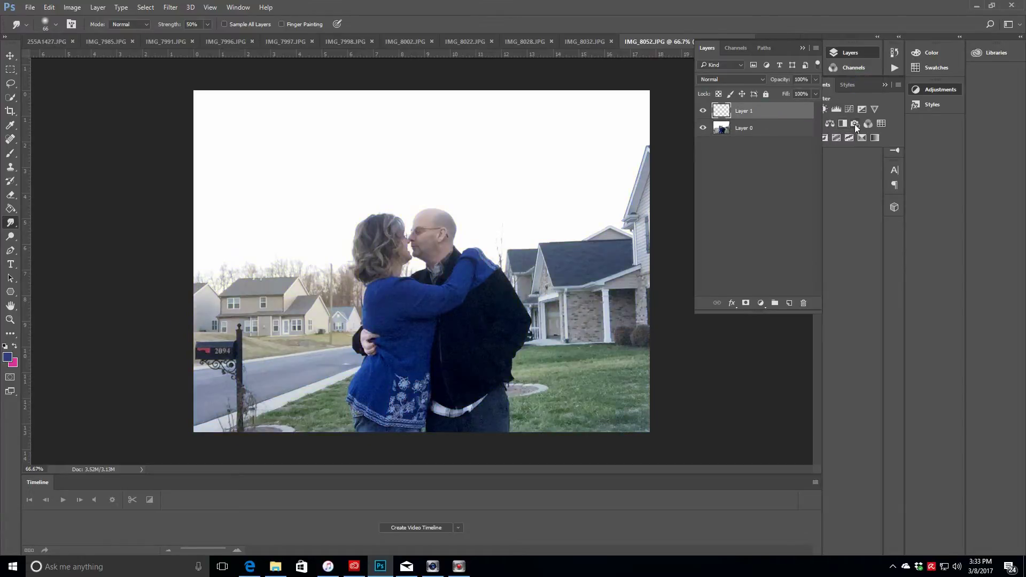
Try a Photo Filter adjustment with Cooling Filter (80) at increased density, and delete its adjustment layer
left_click(858, 123)
left_click(858, 122)
left_click(793, 155)
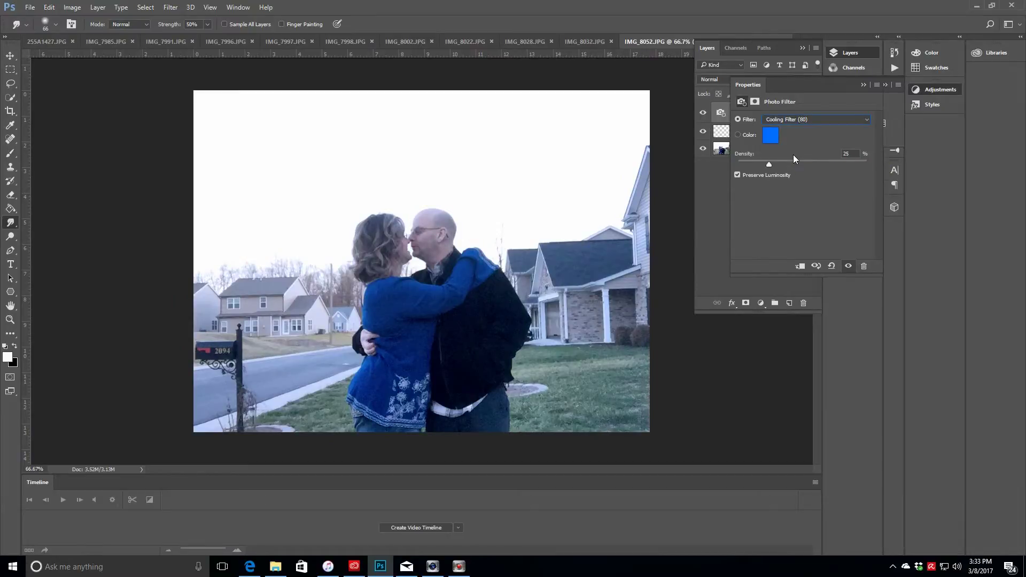
left_click(864, 85)
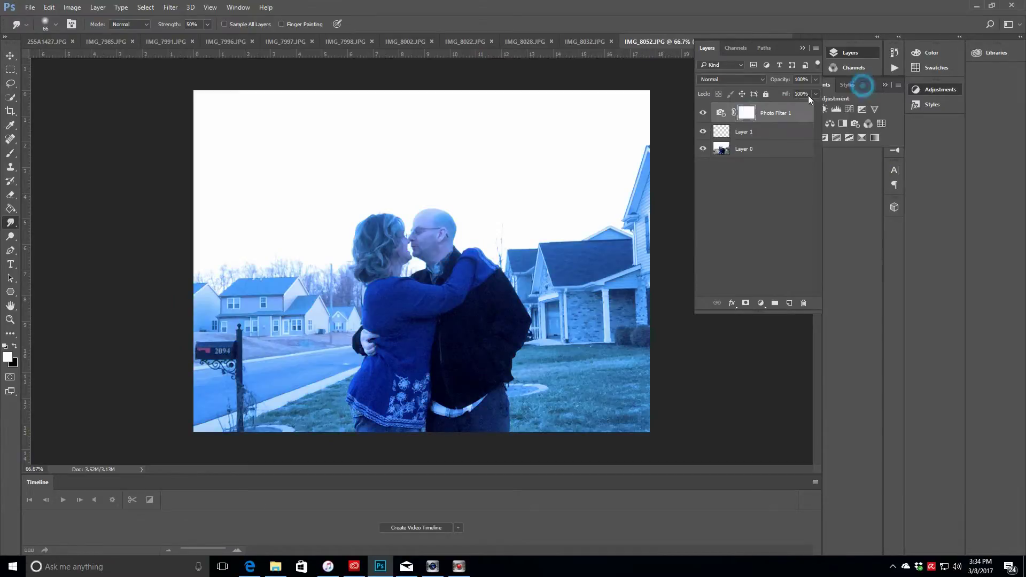
key("Delete")
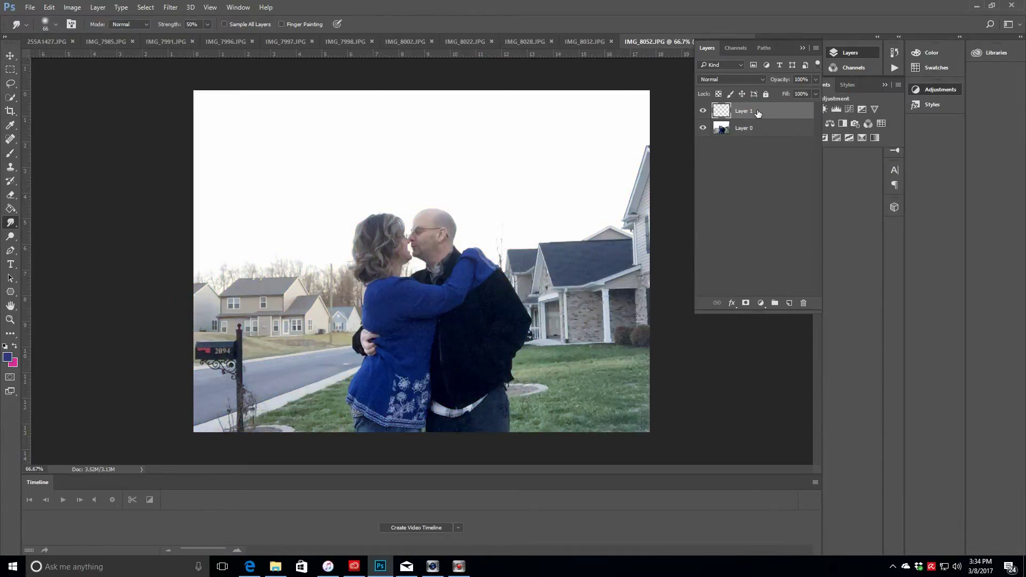
Replace the empty layer with a fresh blank one and set up the textured 63 brush tip at 1102 px
key("Delete")
left_click(790, 304)
right_click(10, 154)
left_click(66, 153)
left_click(56, 24)
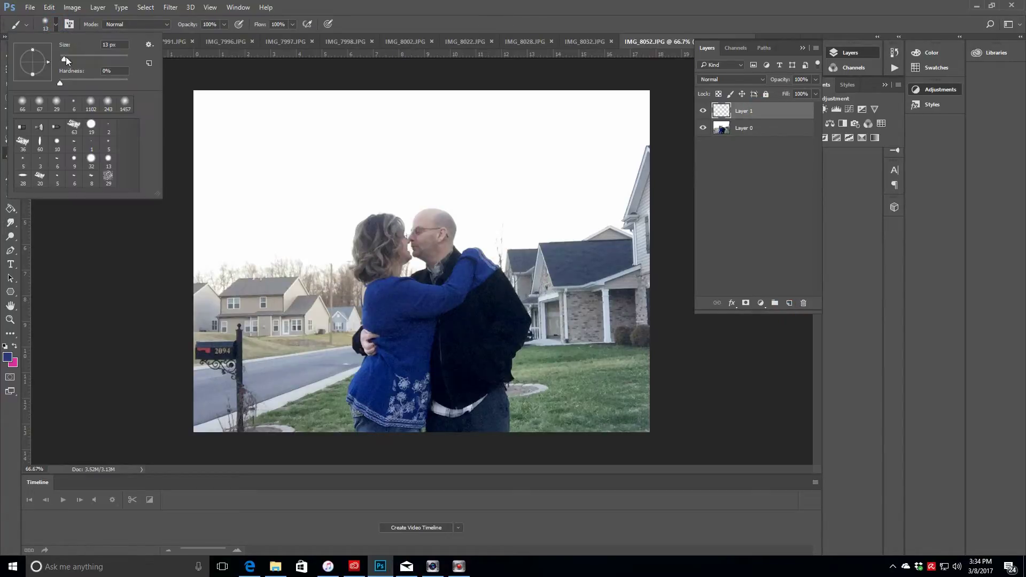
left_click_drag(66, 57, 119, 60)
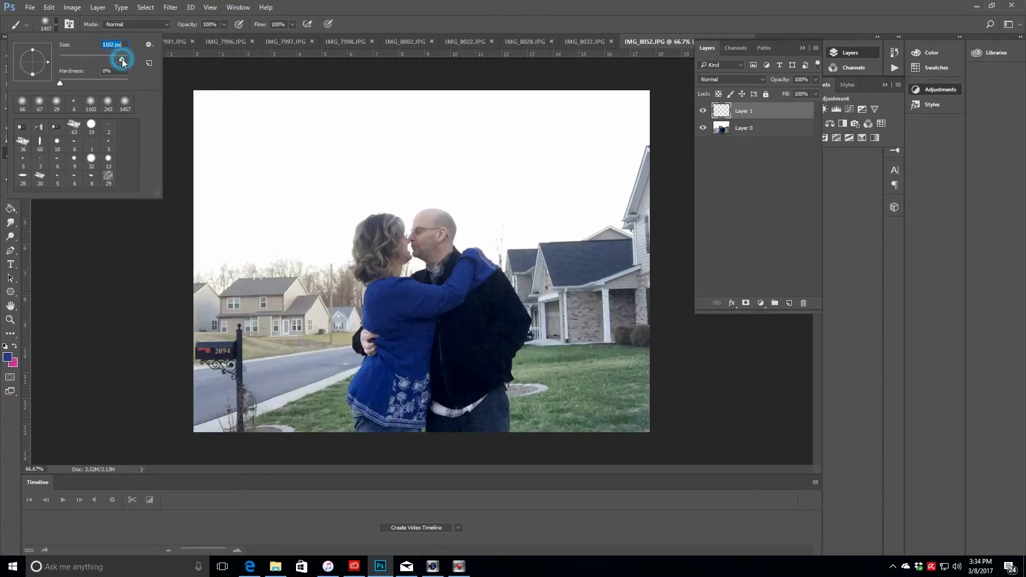
left_click(73, 127)
left_click_drag(123, 56, 122, 58)
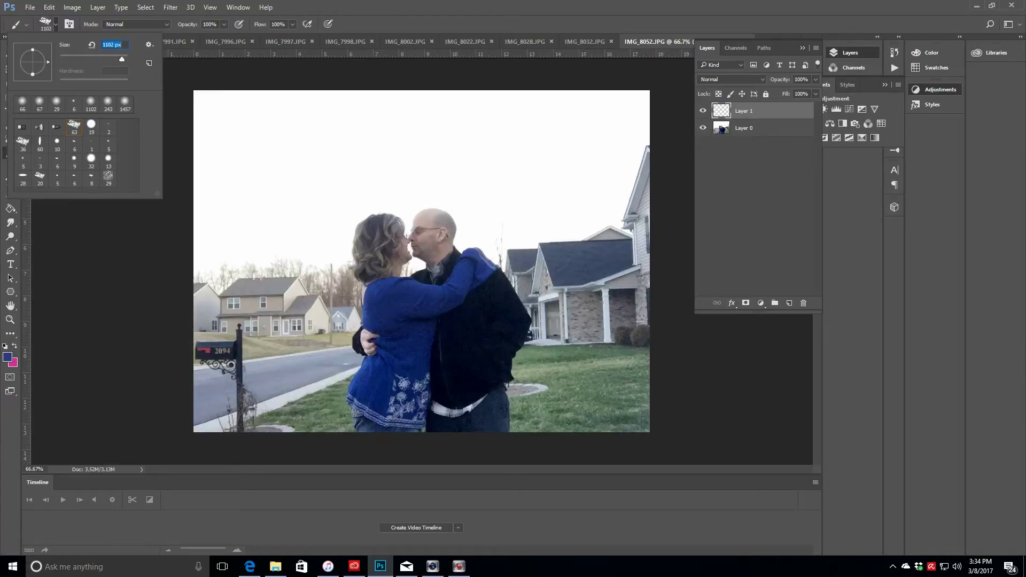
Paint mottled blue patches across the white sky on Layer 1 using the light blue foreground color #b4c2fe
left_click(7, 357)
left_click(565, 166)
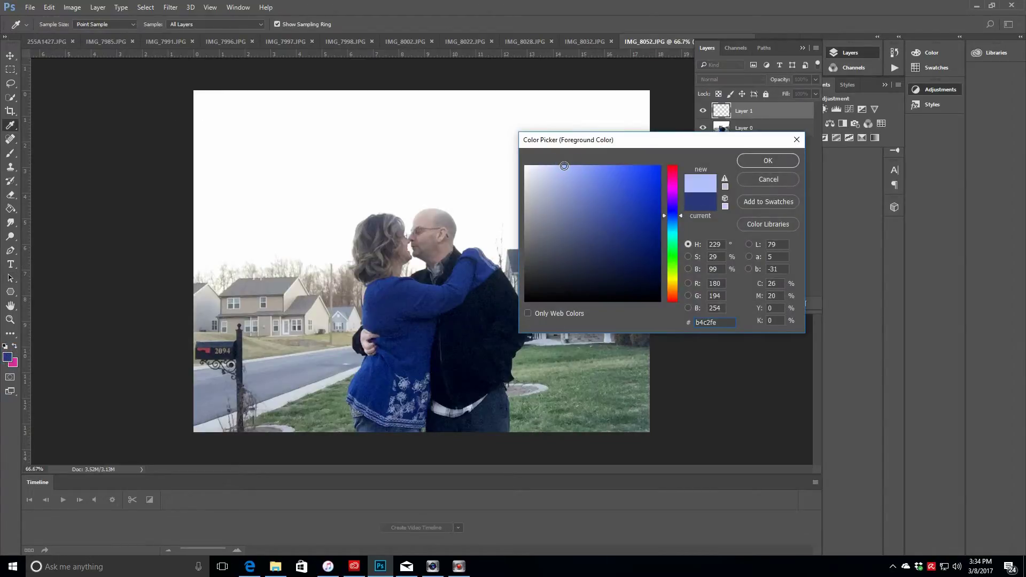
left_click(768, 160)
left_click(559, 60)
left_click(392, 70)
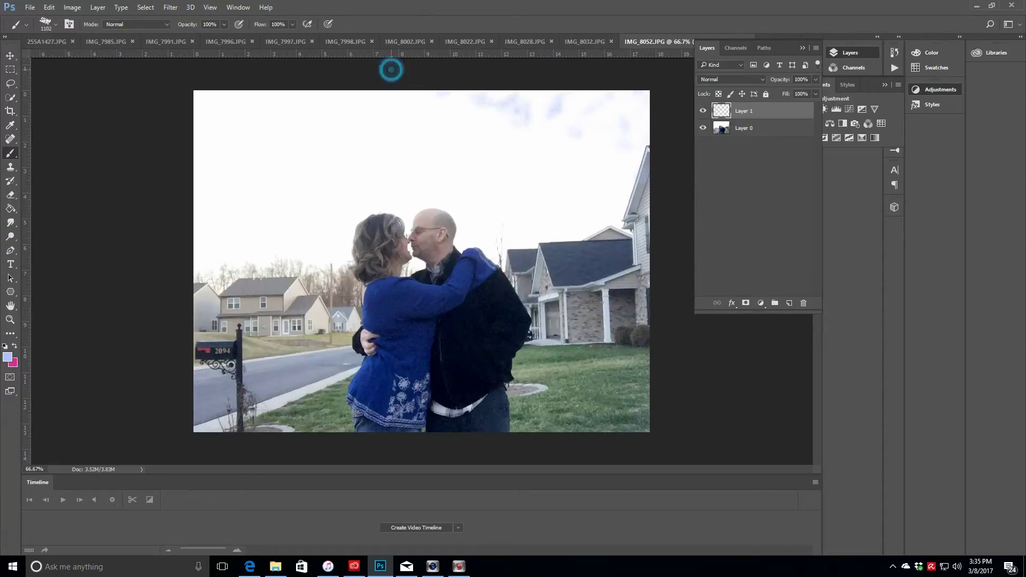
left_click(245, 125)
left_click(330, 167)
left_click(556, 152)
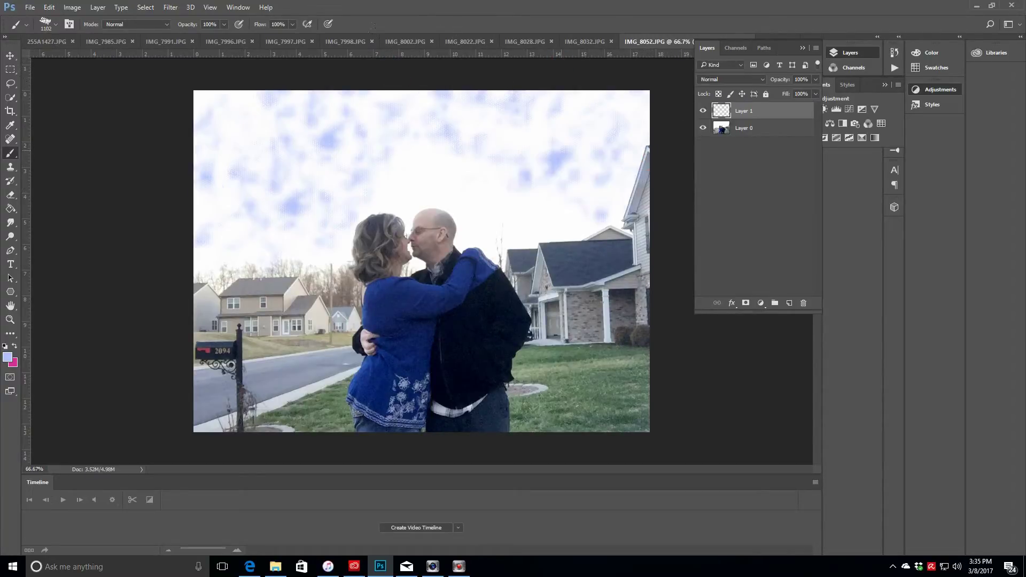
left_click(561, 150)
left_click(207, 151)
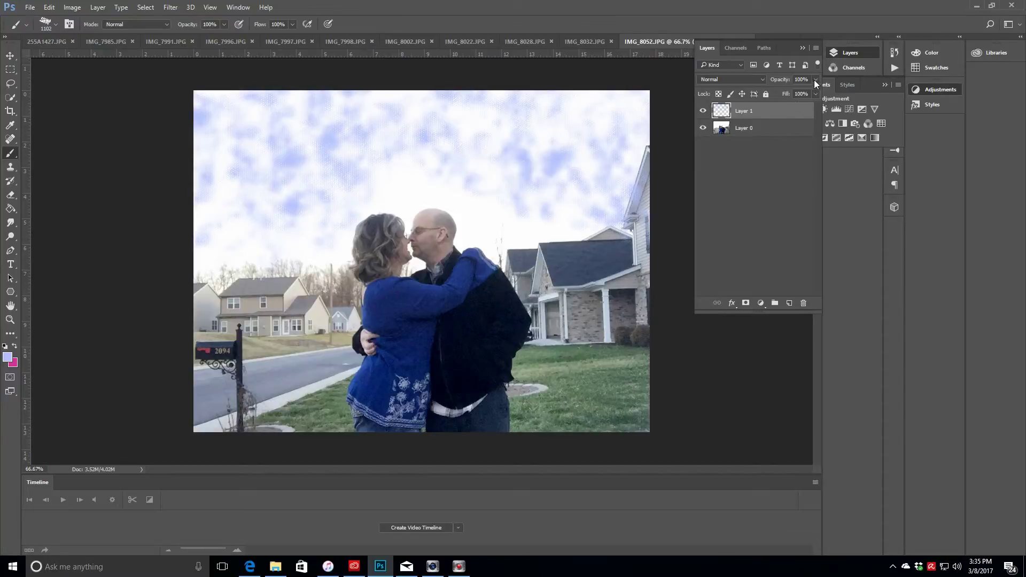
Lower Layer 1's opacity to 28% and paint more blue over the sky with the brush at 49% opacity
left_click_drag(806, 93, 778, 94)
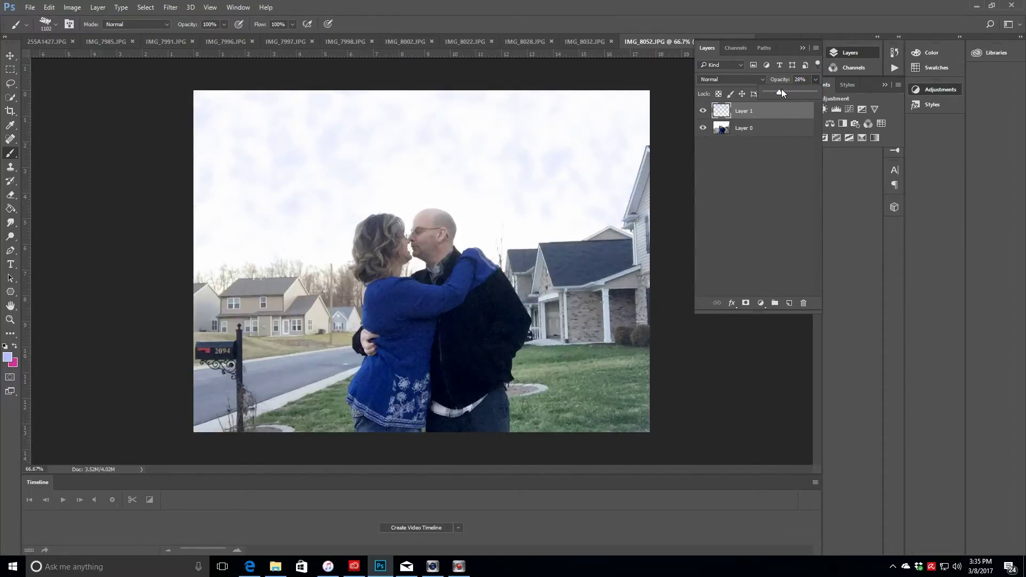
left_click(224, 24)
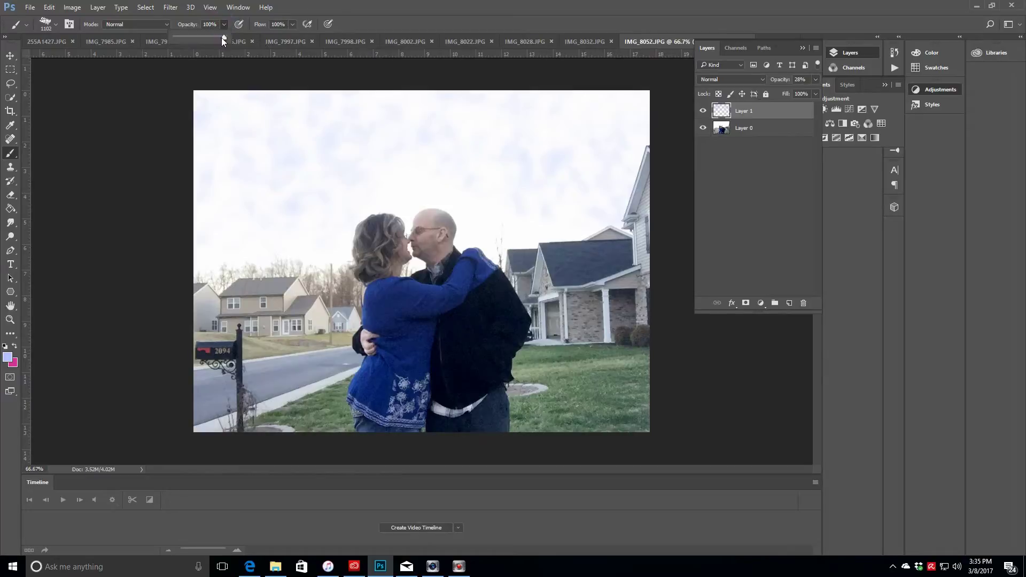
left_click(192, 125)
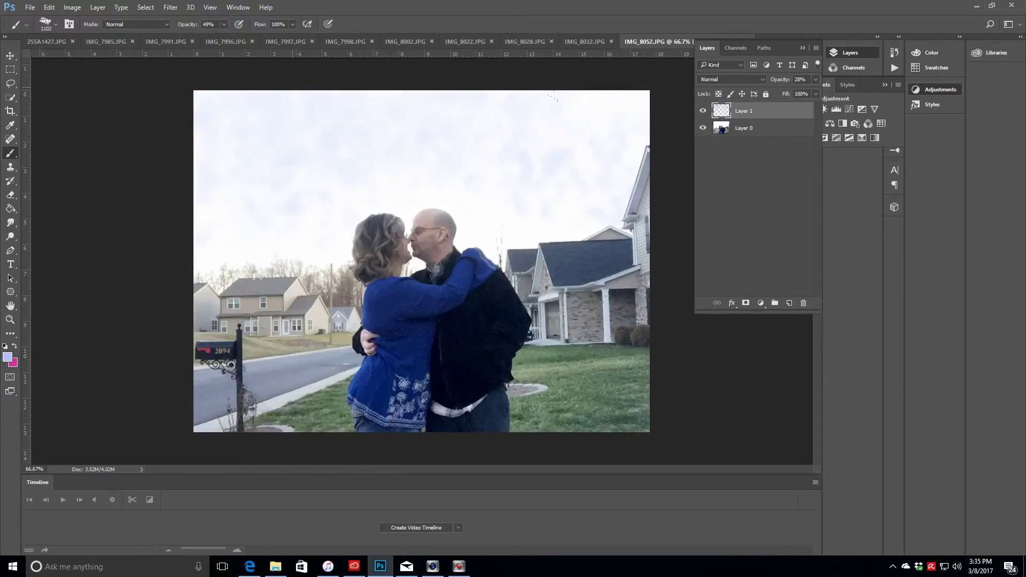
left_click(478, 91)
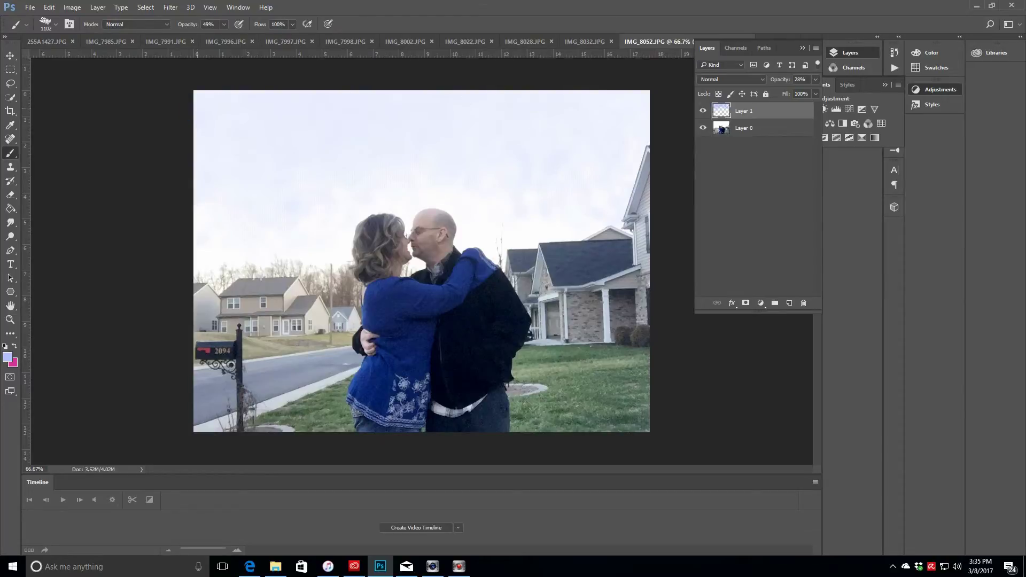
Flatten the layers of IMG_8052 and sharpen the photo with the Unsharp Mask filter
left_click(99, 10)
left_click(143, 384)
key("v")
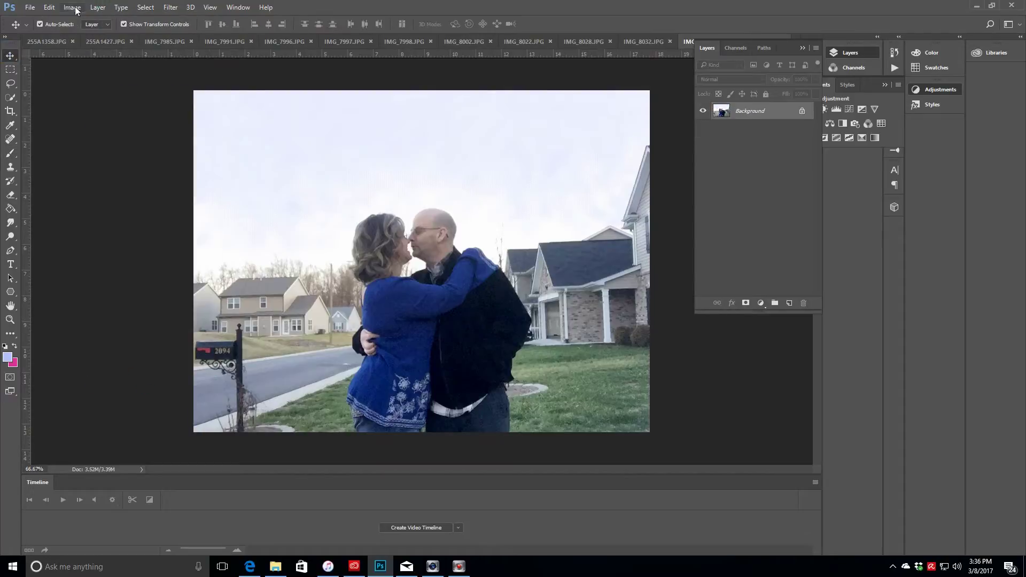
left_click(170, 7)
mouse_move(278, 185)
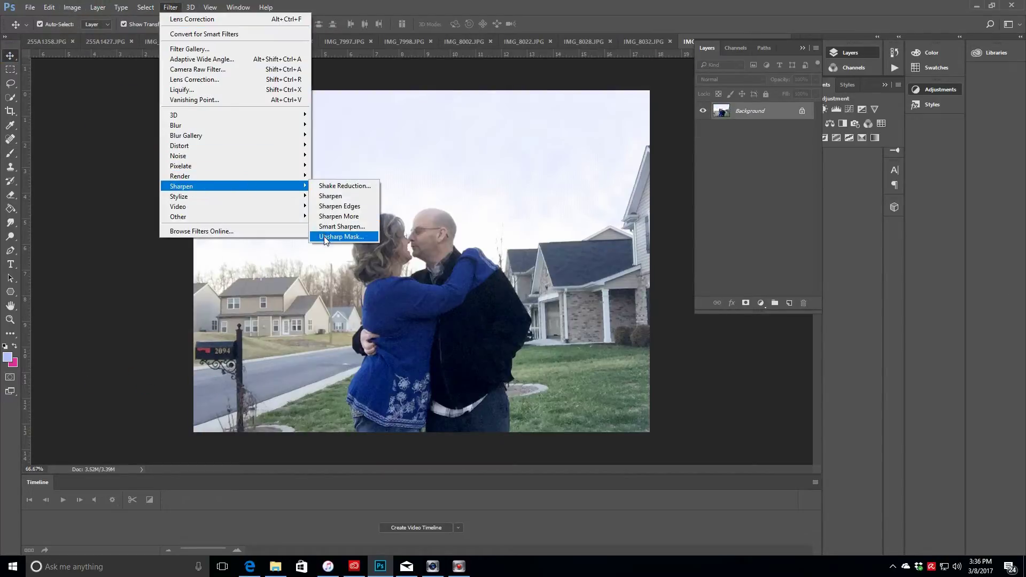
left_click(324, 236)
left_click(317, 171)
left_click(74, 7)
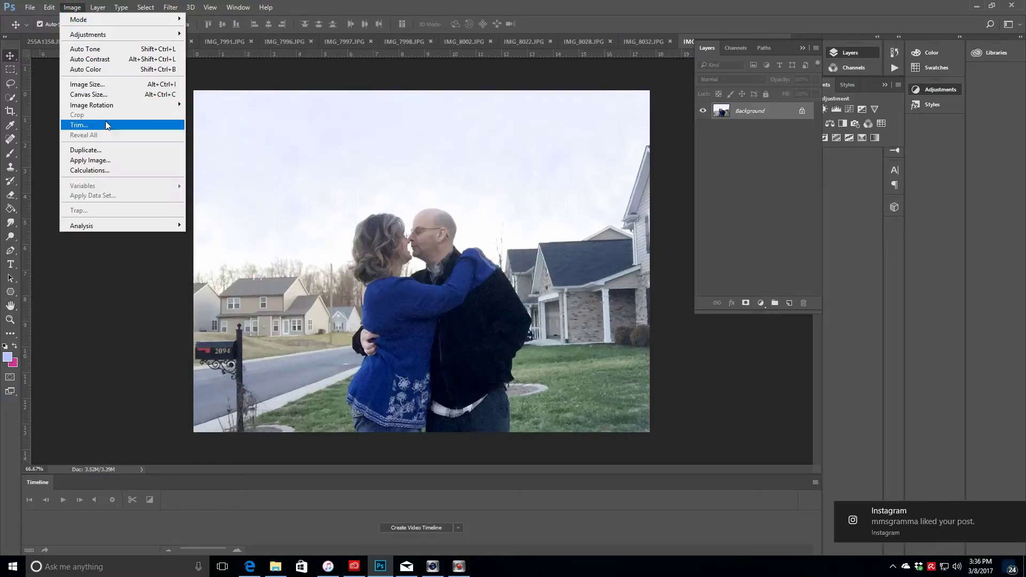
left_click(110, 95)
left_click(599, 168)
Resize IMG_8052 to 1800 pixels wide at a resolution of 300 pixels/inch
left_click(72, 8)
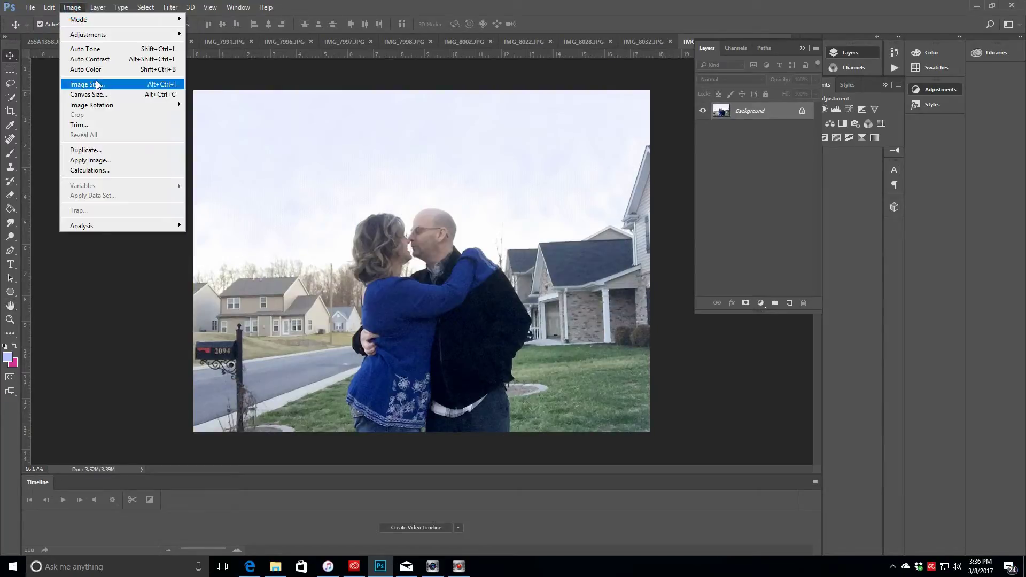
left_click(107, 83)
double_click(567, 228)
type("300")
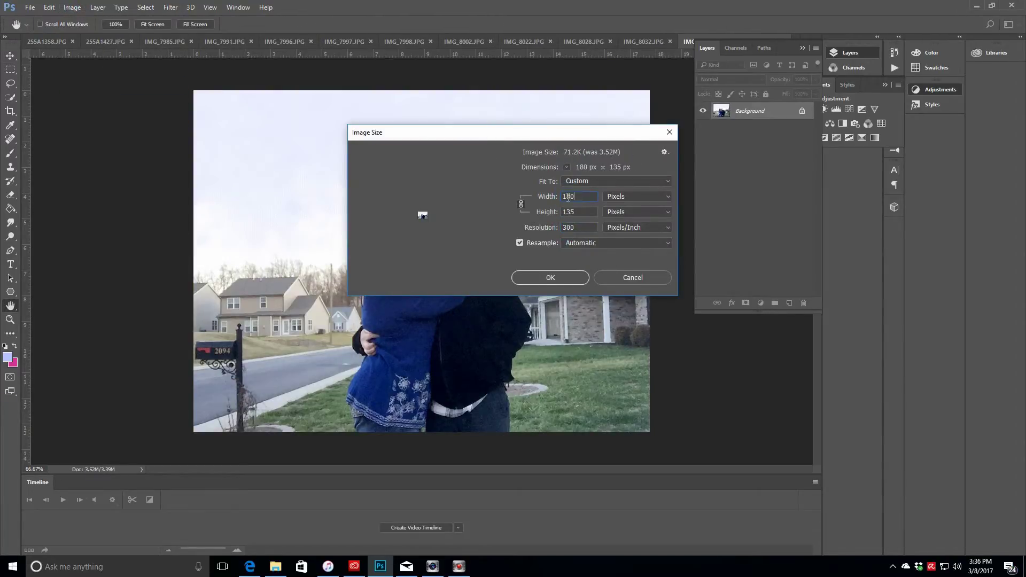
left_click(539, 279)
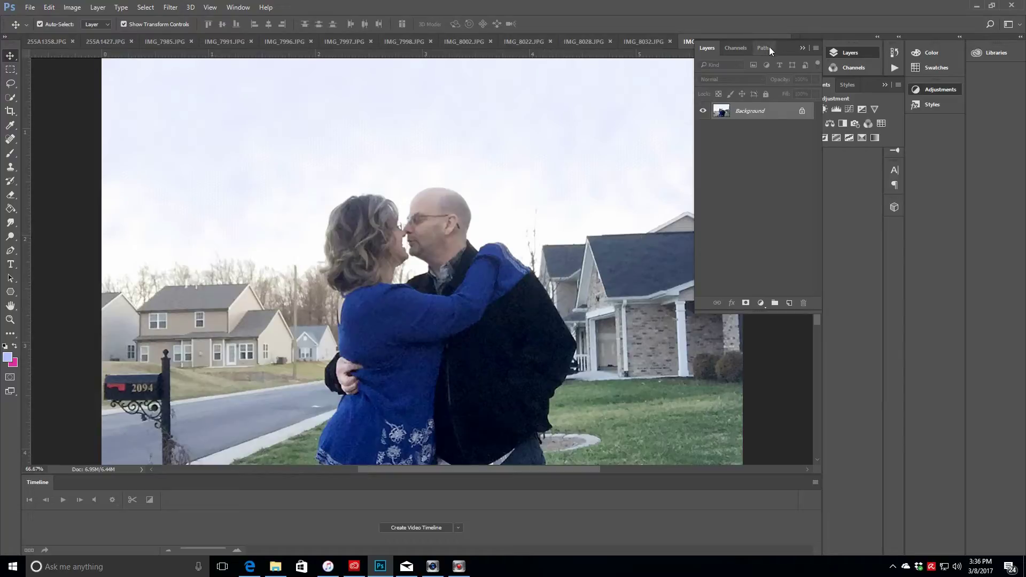
left_click(10, 320)
left_click(352, 115, "alt")
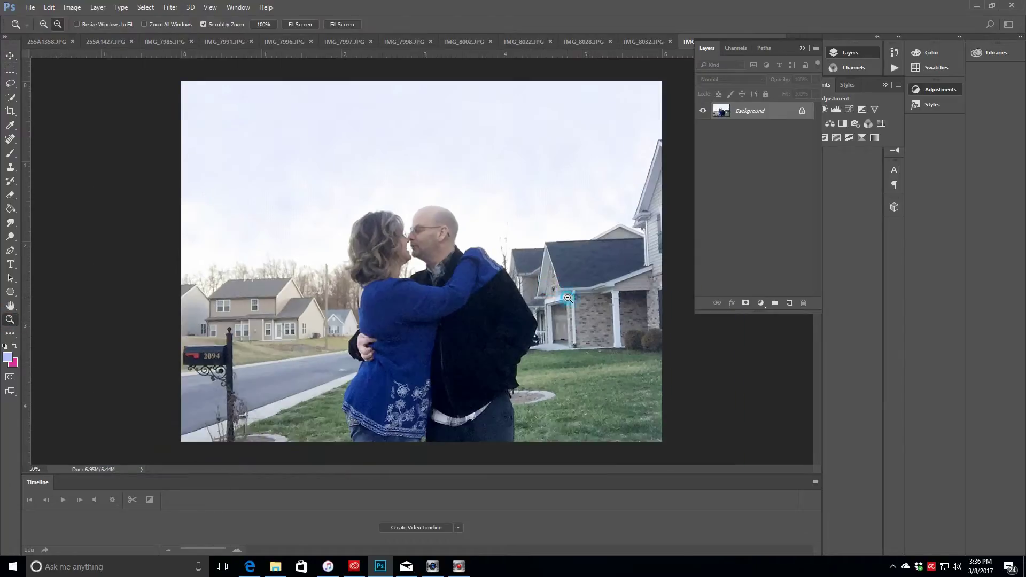
left_click(352, 115, "alt")
left_click(803, 49)
Switch to IMG_8032 and brighten it with a Curves adjustment that raises the upper midtones
left_click(644, 42)
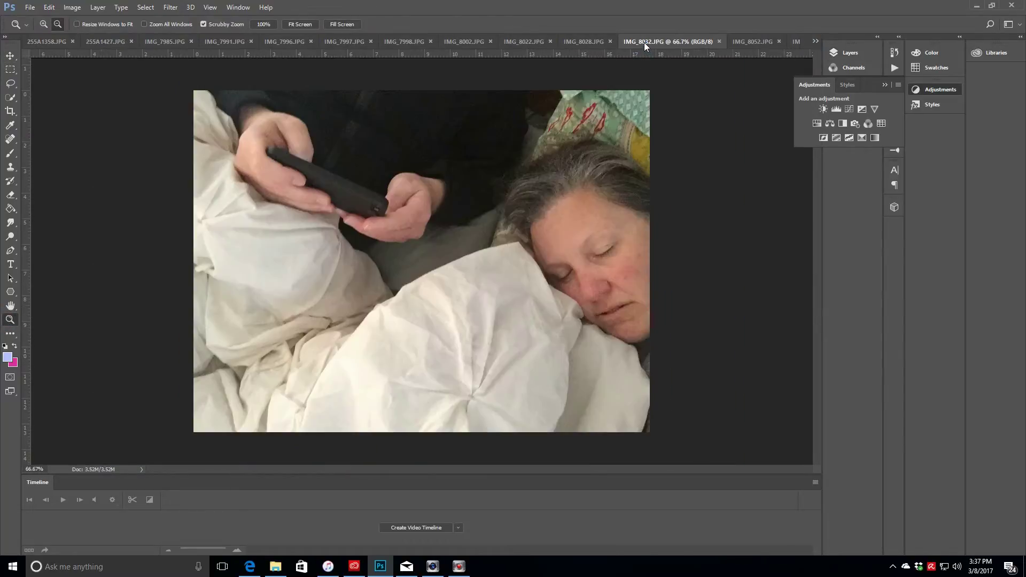
left_click(862, 109)
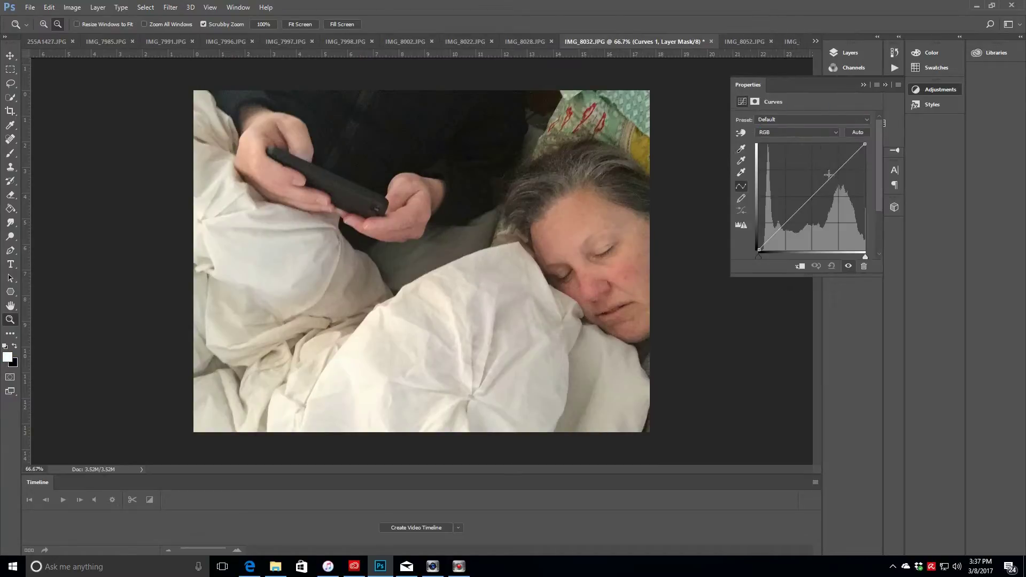
left_click_drag(826, 184, 825, 167)
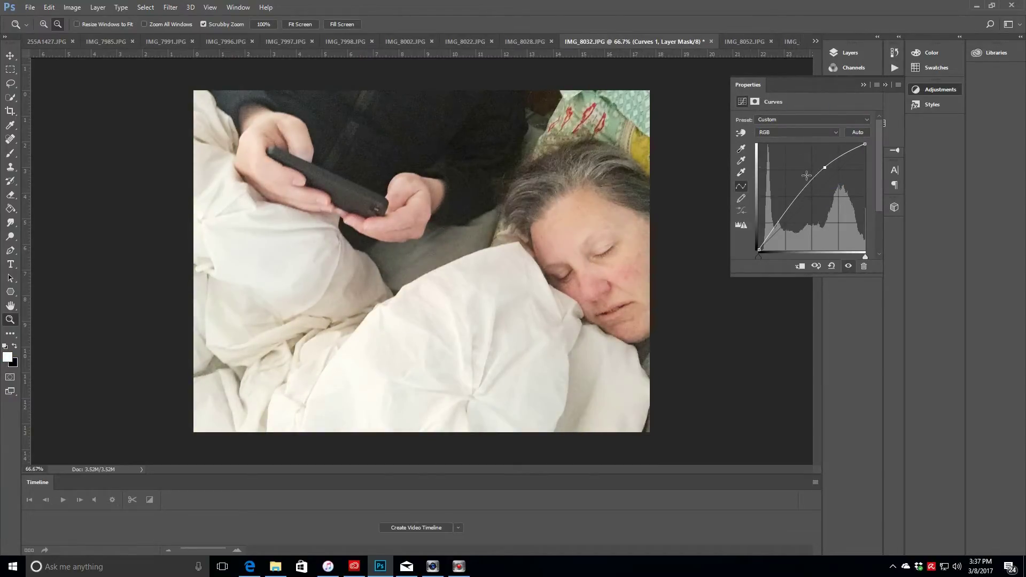
Flatten the layers of IMG_8032 and sharpen it with the Unsharp Mask filter
left_click(98, 7)
left_click(134, 384)
left_click(170, 7)
left_click(215, 188)
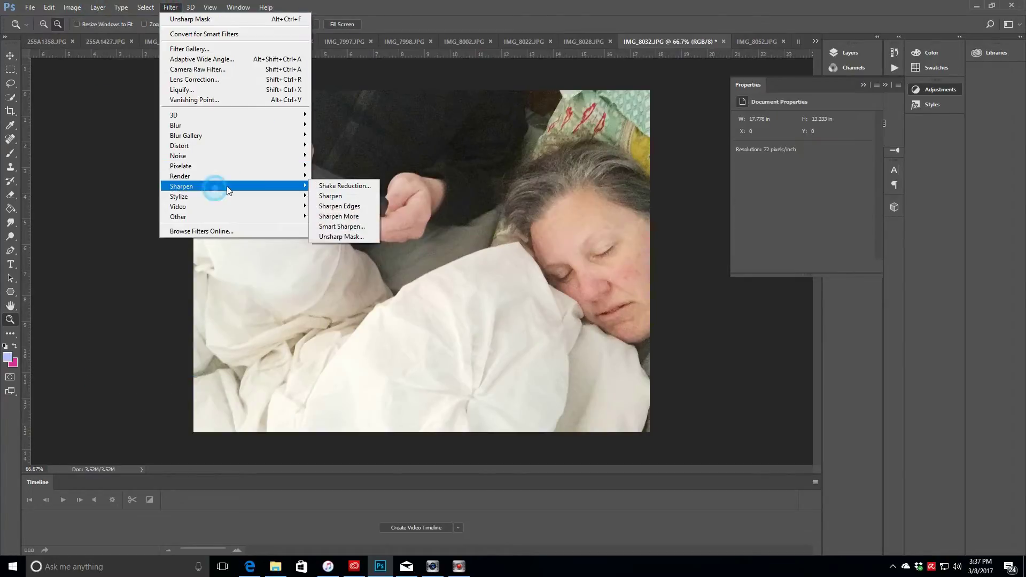
left_click(326, 236)
left_click(322, 169)
Resize IMG_8032 to 1800 pixels wide at a resolution of 300 pixels/inch
left_click(72, 7)
left_click(88, 84)
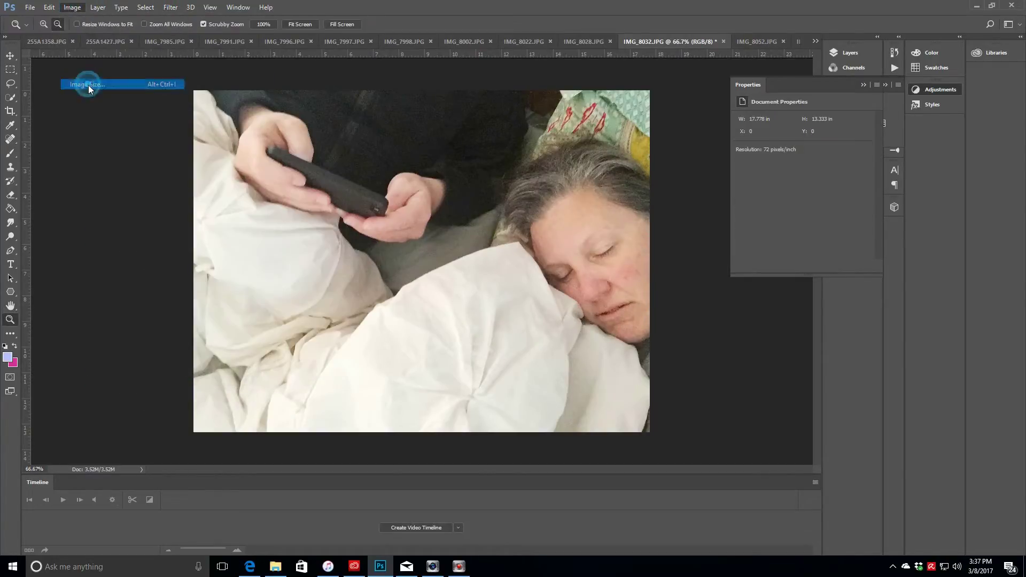
double_click(566, 229)
type("300")
double_click(568, 197)
type("1800")
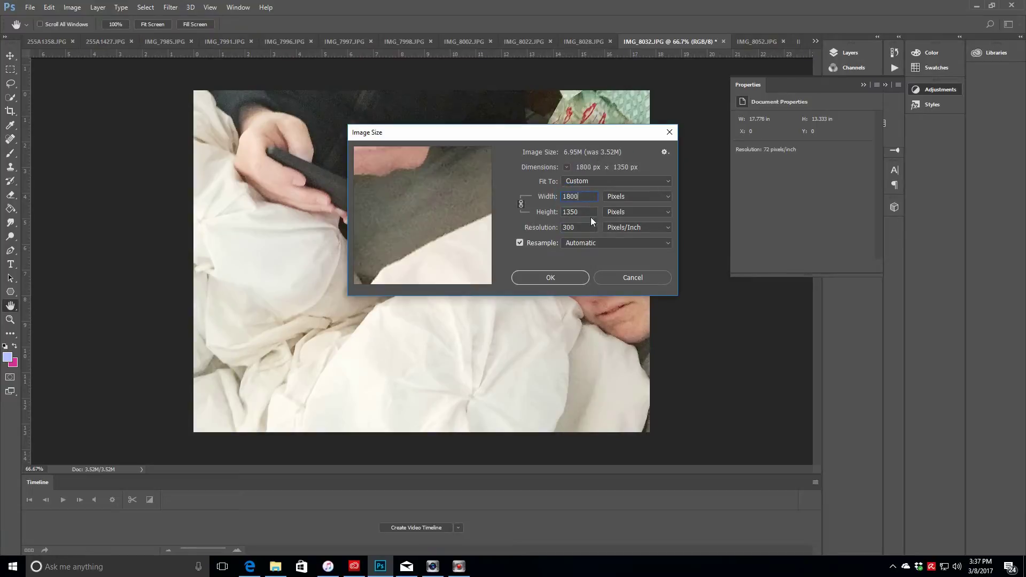
left_click(533, 279)
key("z")
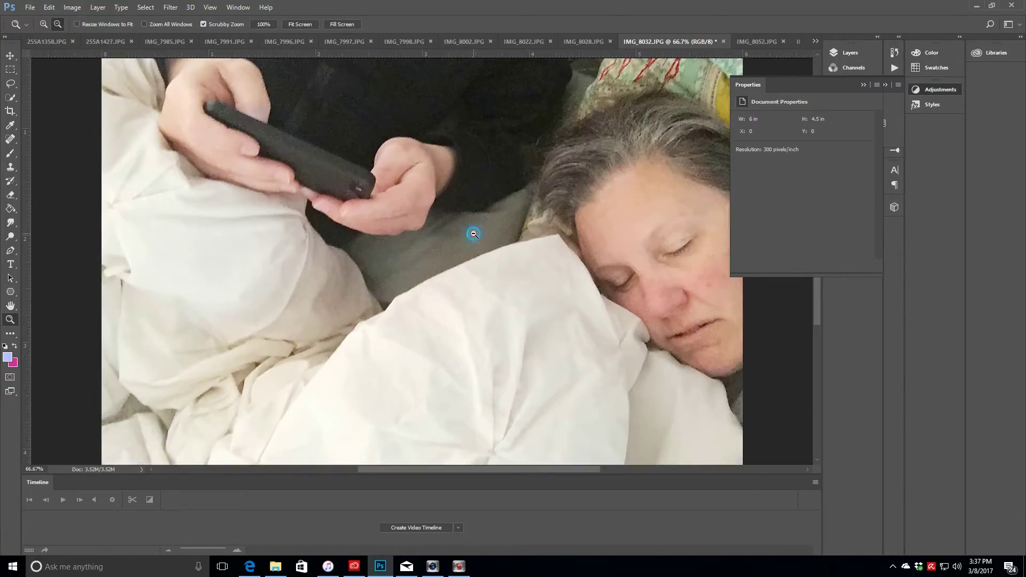
left_click(473, 232)
left_click(472, 232)
Switch to IMG_8028 and brighten it with a Curves adjustment that raises the upper midtones
left_click(584, 44)
left_click(863, 85)
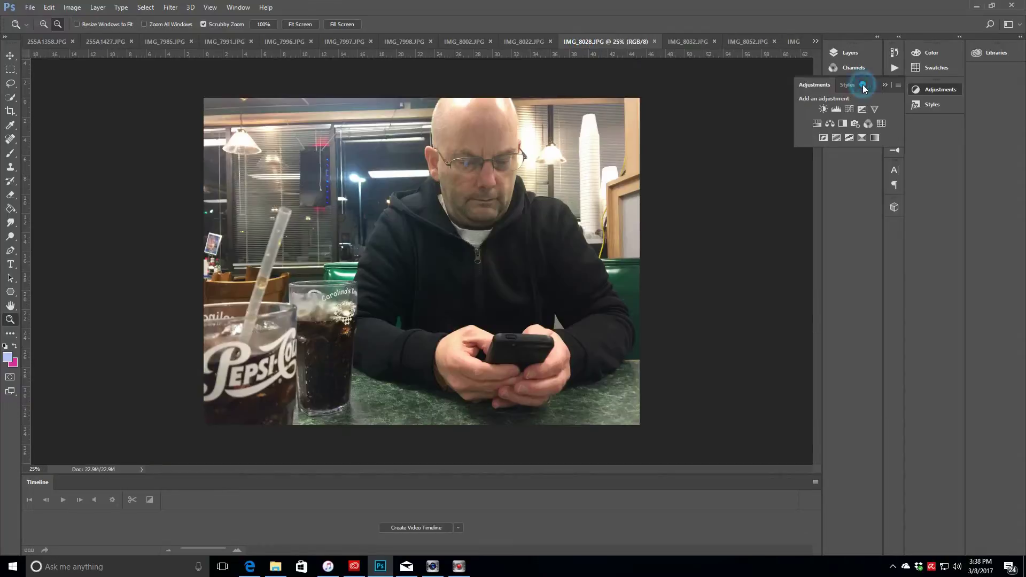
left_click(849, 110)
left_click_drag(834, 175, 824, 165)
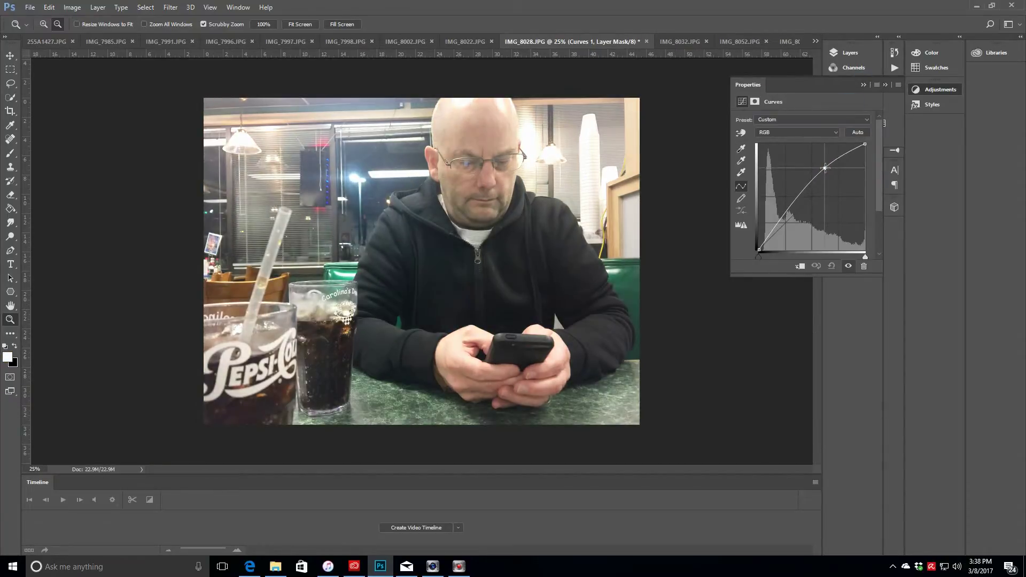
Flatten the layers of IMG_8028 and sharpen it with the Unsharp Mask filter
left_click(97, 7)
left_click(140, 381)
left_click(171, 7)
mouse_move(257, 188)
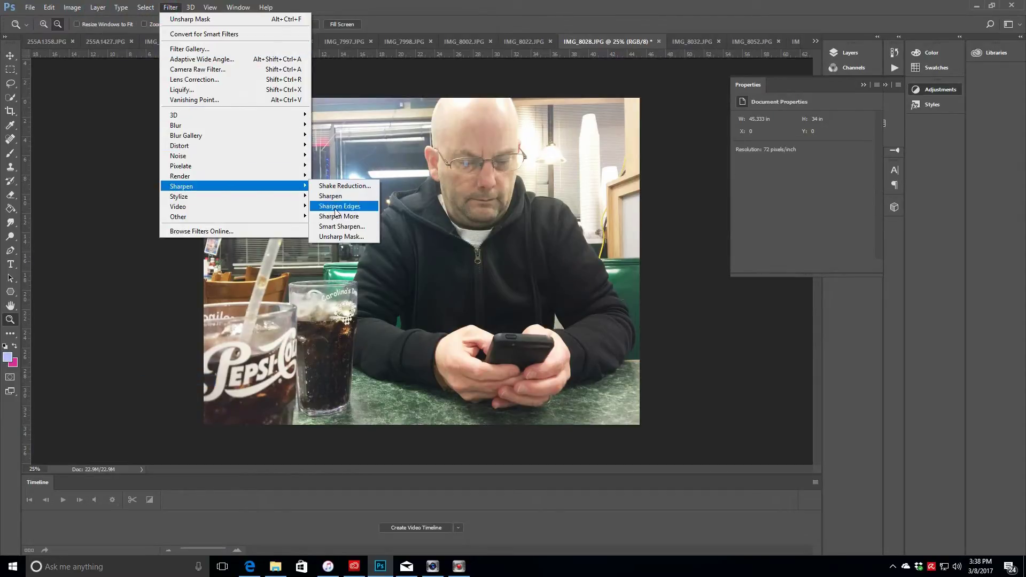
left_click(337, 241)
key("Return")
Resize IMG_8028 to 1800 pixels wide at a resolution of 300 pixels/inch
left_click(72, 7)
left_click(88, 85)
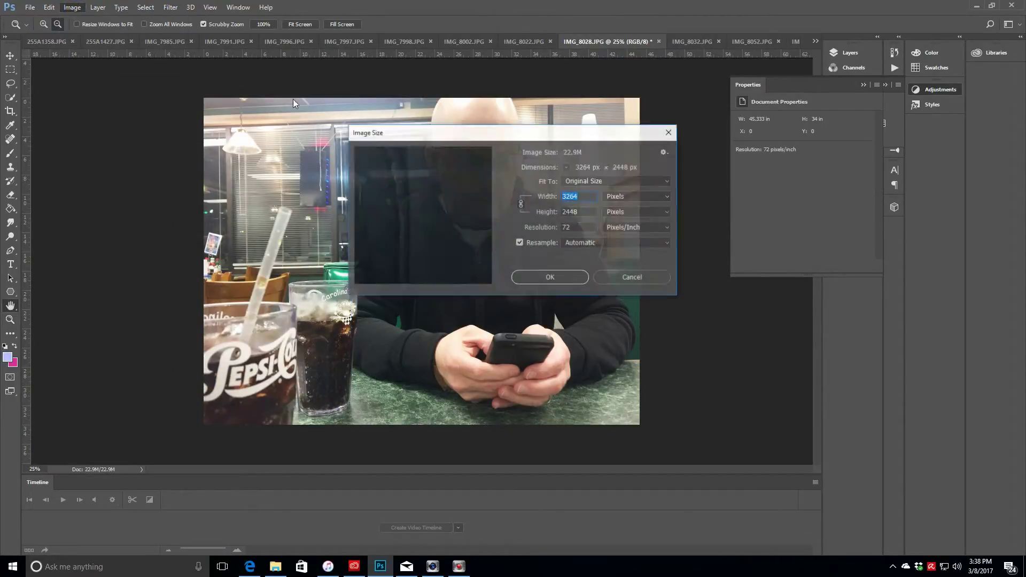
double_click(565, 227)
type("300")
double_click(572, 197)
type("1800")
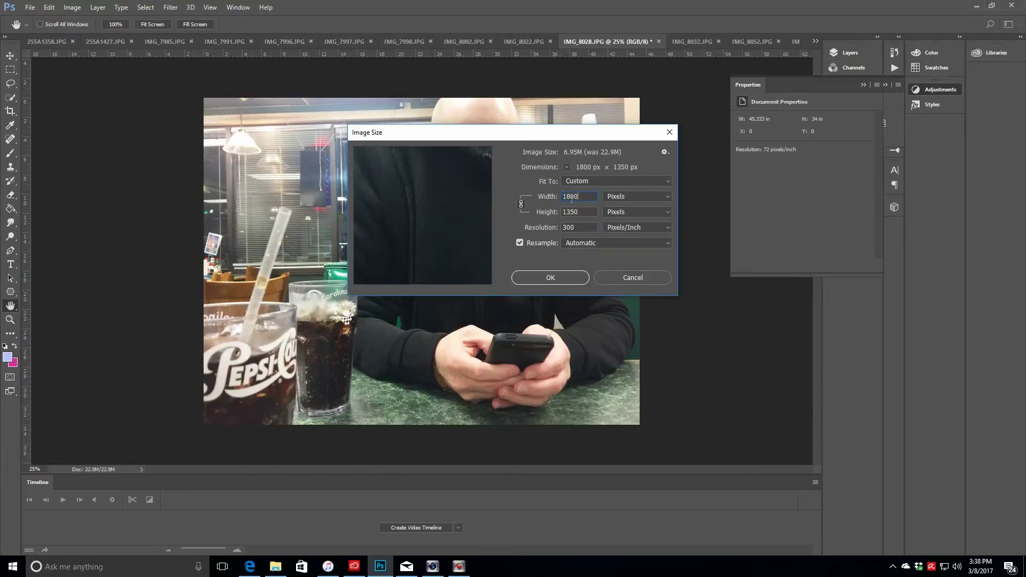
left_click(560, 274)
Switch to IMG_8022 and straighten it with Lens Correction by setting the rotation angle to 1°
left_click(524, 42)
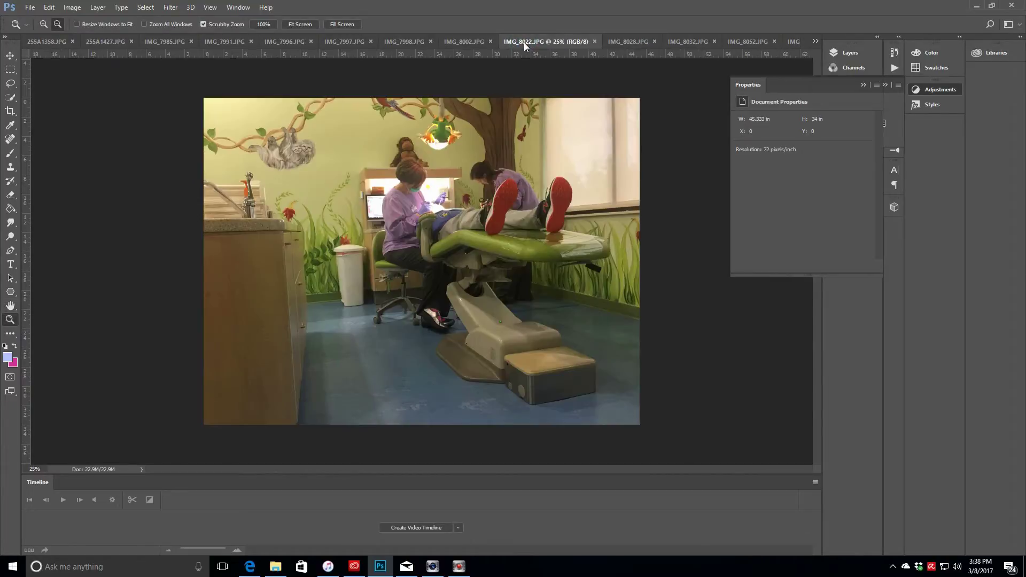
left_click(171, 8)
left_click(224, 83)
double_click(971, 346)
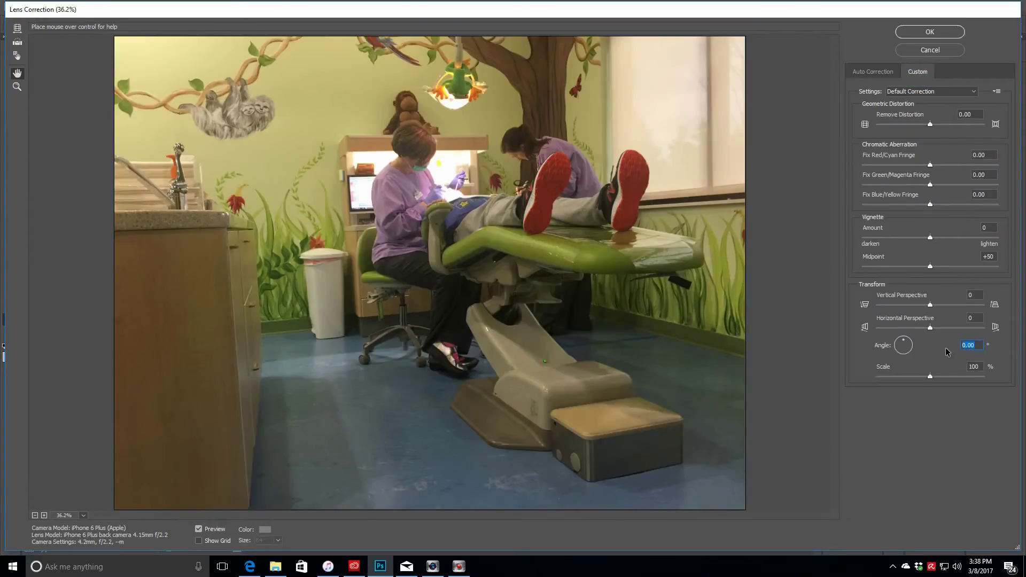
type("1")
Brighten IMG_8022 with a Curves adjustment that raises the upper midtones, and flatten the image
left_click(864, 84)
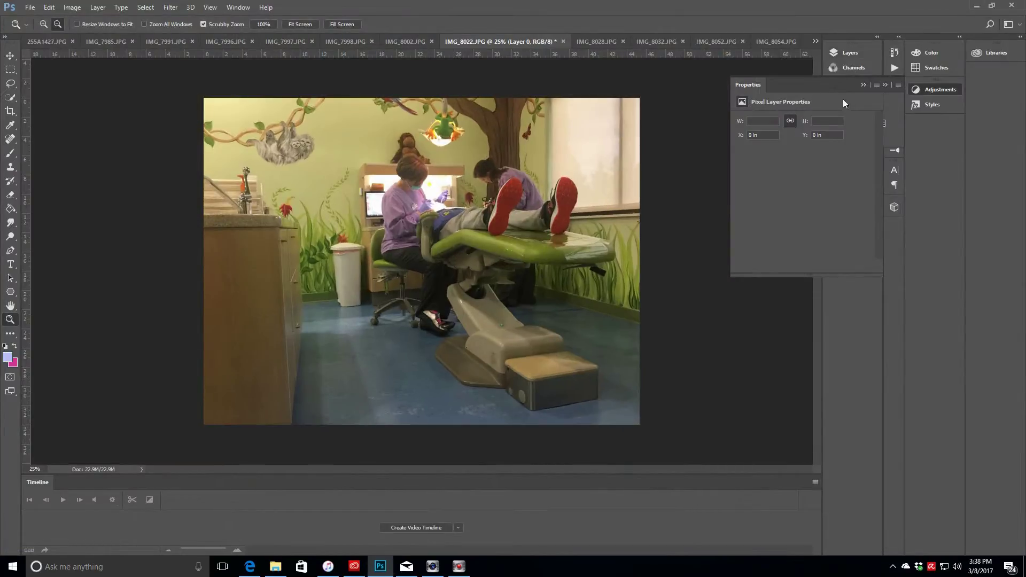
left_click(850, 108)
left_click_drag(837, 172, 829, 167)
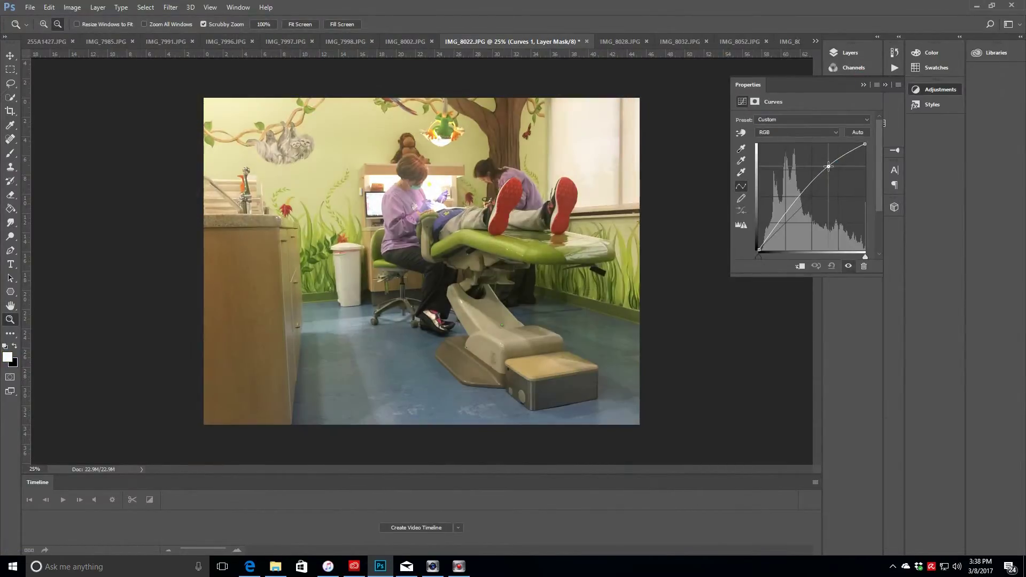
left_click(98, 7)
left_click(133, 382)
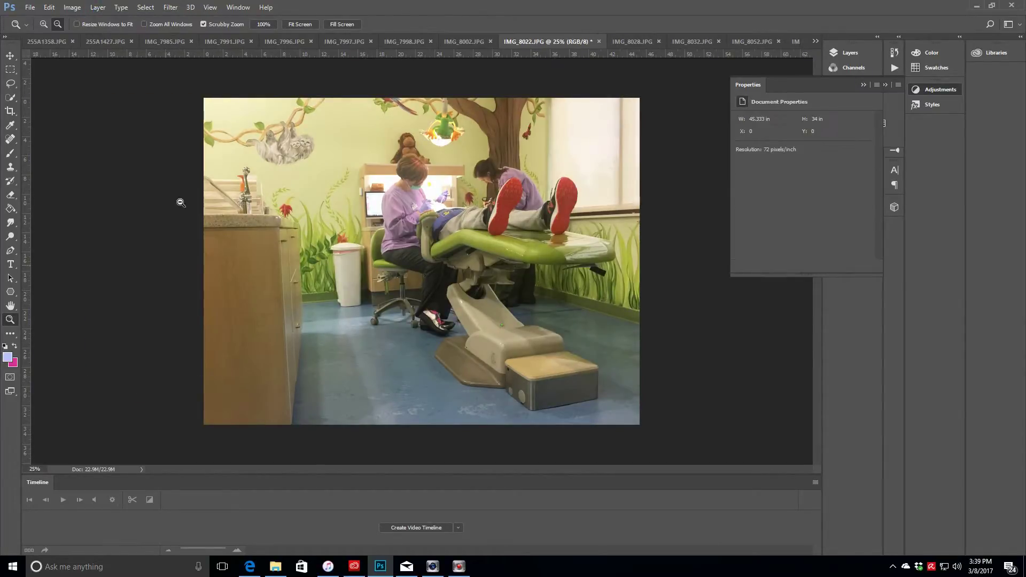
Sharpen IMG_8022 with the Unsharp Mask filter
left_click(171, 7)
mouse_move(214, 186)
left_click(329, 235)
left_click(323, 175)
Resize IMG_8022 to 1800 pixels wide at a resolution of 300 pixels/inch
left_click(72, 7)
left_click(87, 84)
type("18")
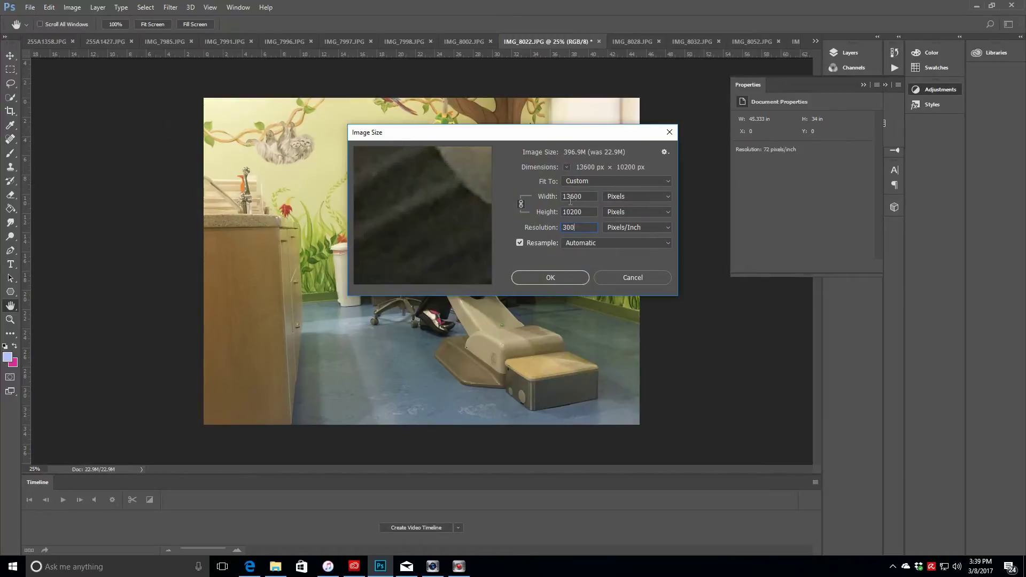
type("00")
left_click(531, 279)
key("z")
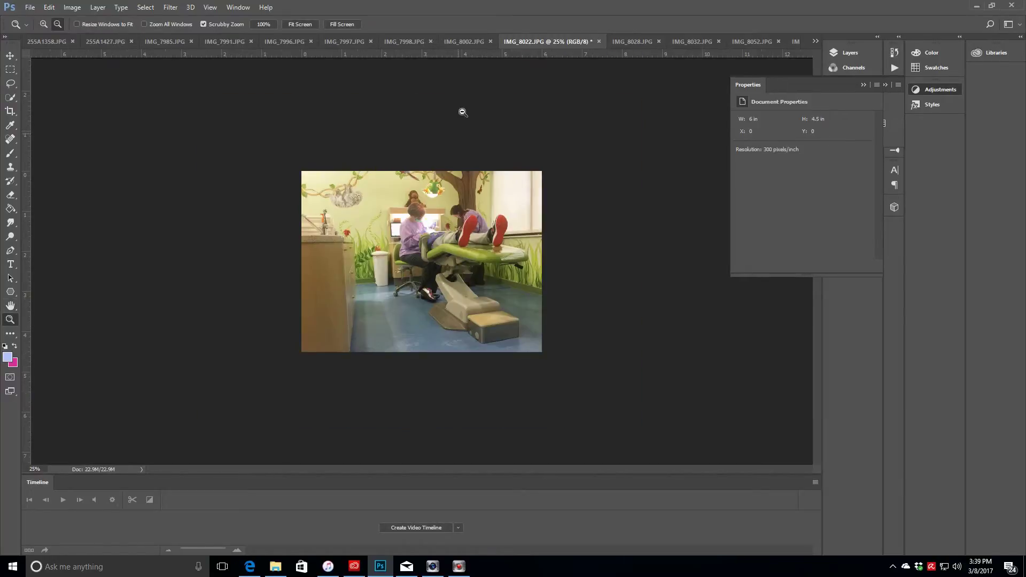
Switch to IMG_8002, brighten it with a Curves adjustment that raises the upper midtones, and flatten the image
left_click(464, 41)
left_click(941, 89)
left_click(847, 105)
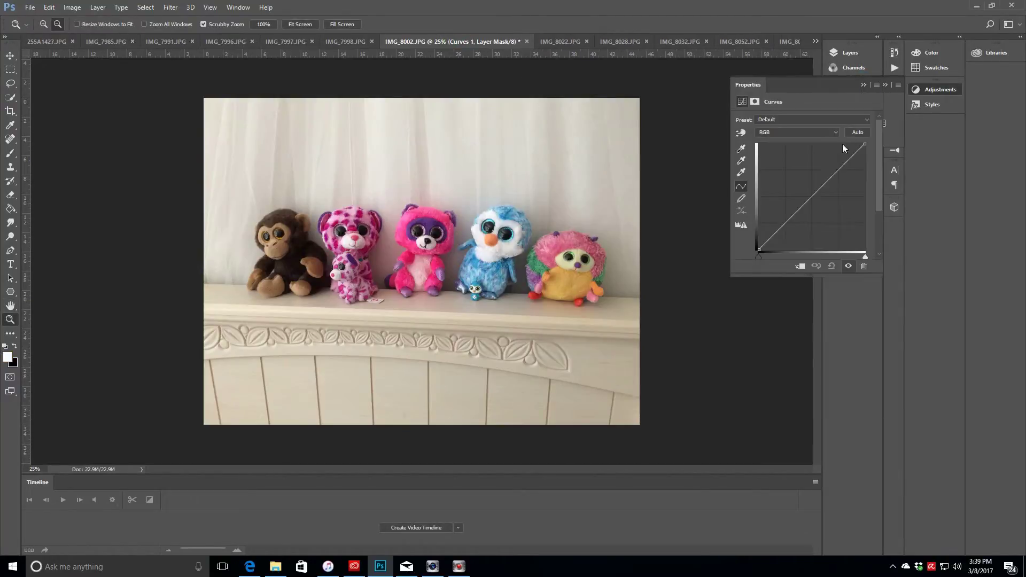
left_click_drag(827, 182, 827, 172)
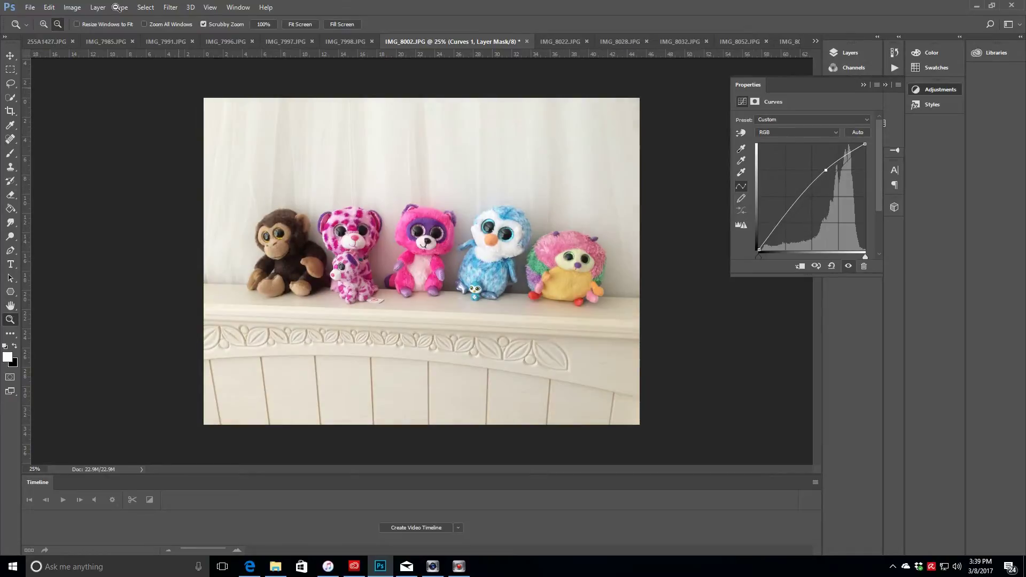
left_click(98, 7)
left_click(107, 379)
Sharpen IMG_8002 with the Unsharp Mask filter
left_click(171, 7)
left_click(217, 187)
left_click(330, 196)
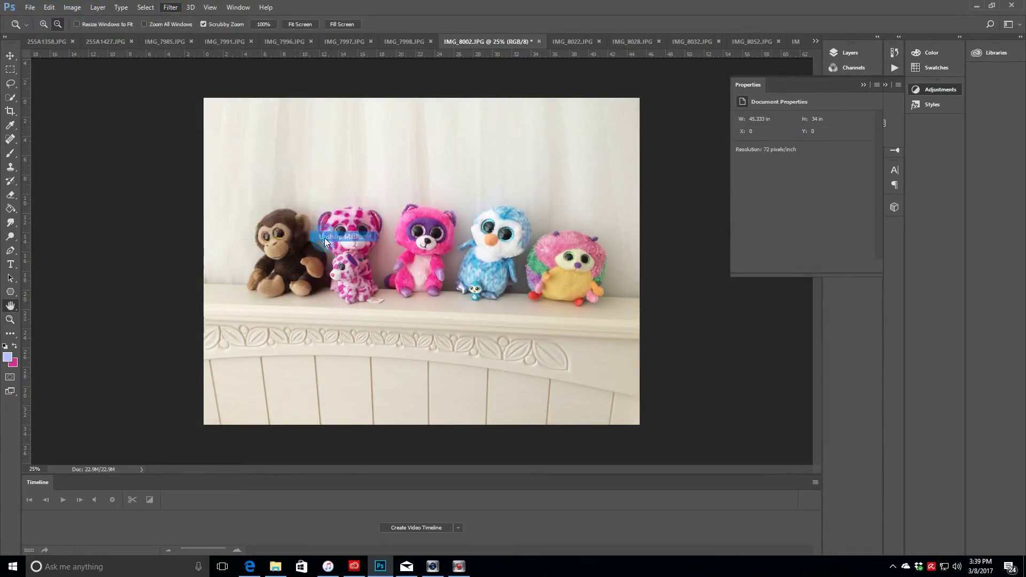
Resize IMG_8002 to 1800 pixels wide at a resolution of 300 pixels/inch
left_click(72, 7)
left_click(87, 80)
double_click(566, 228)
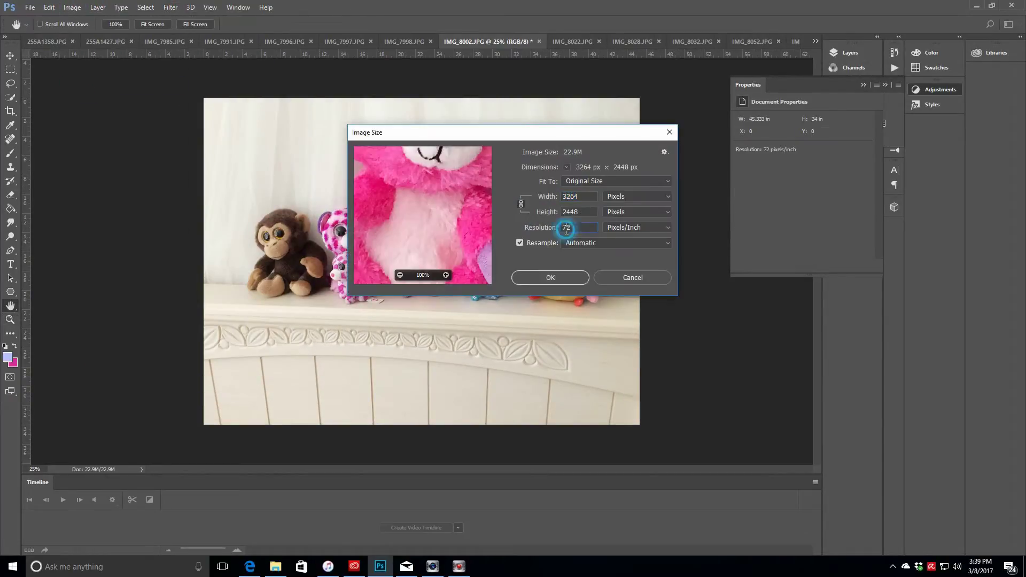
type("300")
double_click(571, 197)
type("1800")
left_click(539, 276)
key("z")
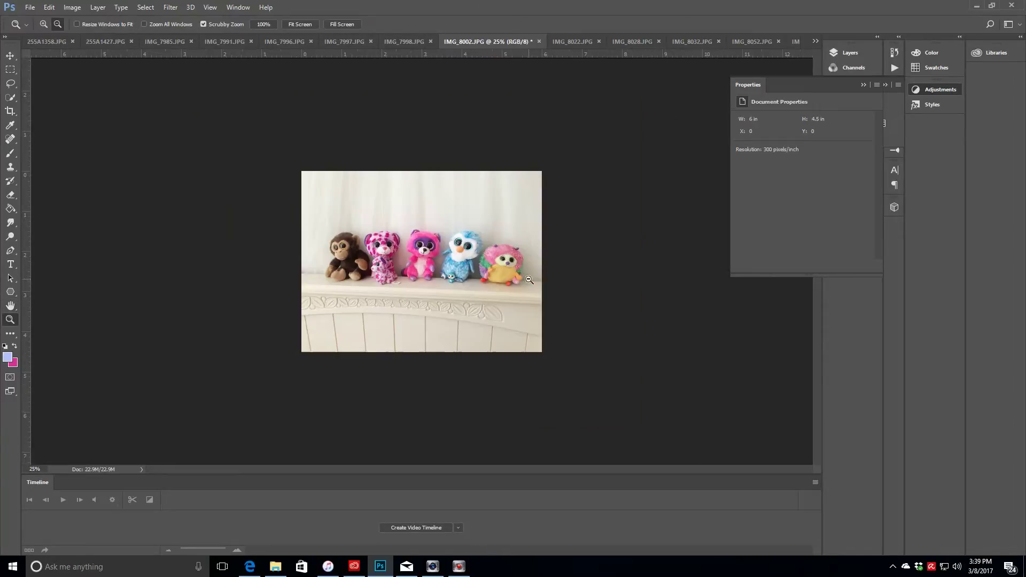
Switch to IMG_7998, brighten it with a Curves adjustment that raises the upper midtones, and flatten the image
left_click(404, 43)
left_click(940, 90)
left_click(848, 109)
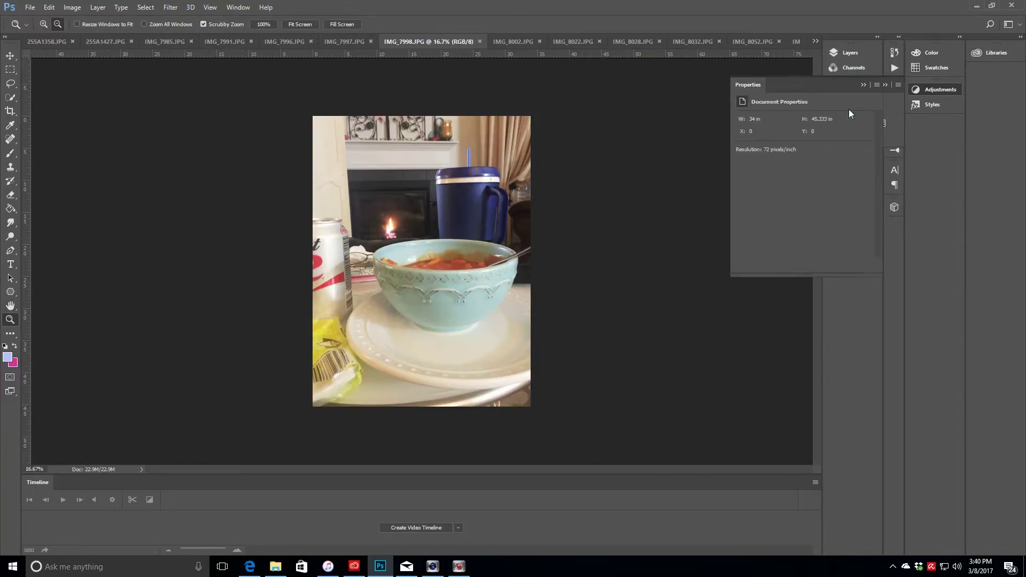
left_click_drag(832, 176, 827, 167)
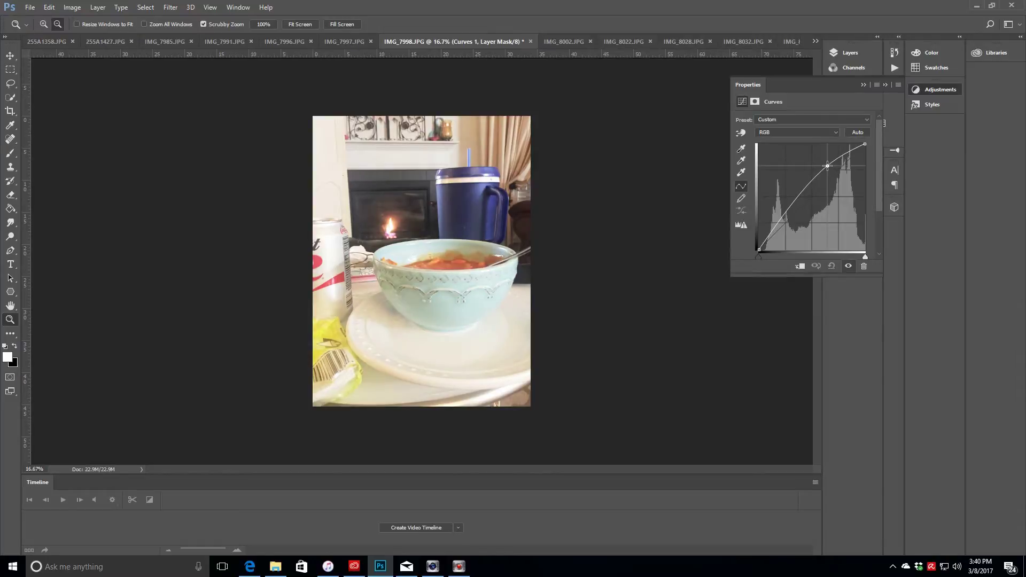
left_click(98, 8)
left_click(134, 380)
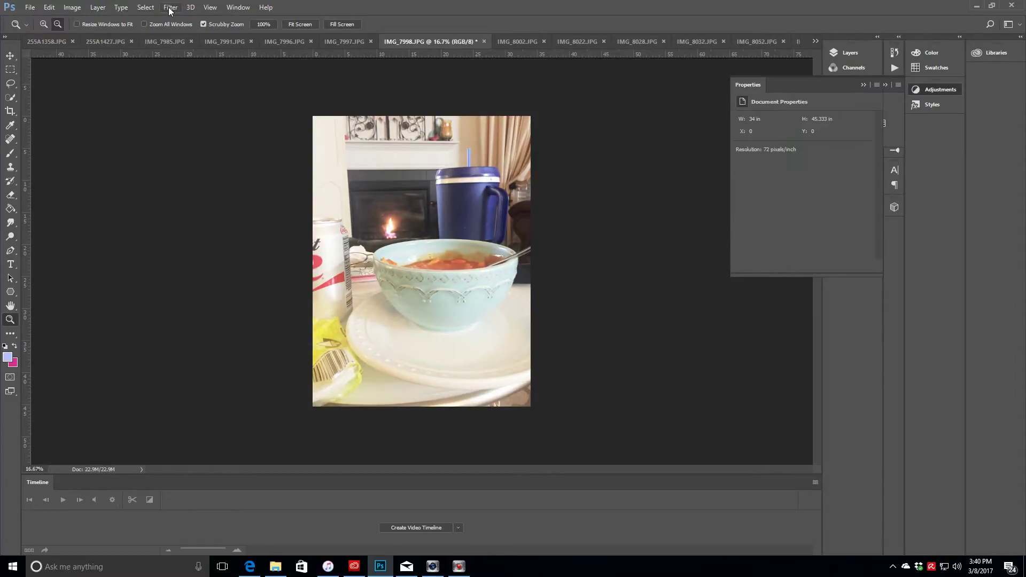
Sharpen IMG_7998 with the Unsharp Mask filter
left_click(171, 7)
mouse_move(302, 186)
left_click(320, 236)
key("Return")
Resize the portrait-format IMG_7998 to 1800 pixels high at a resolution of 300 pixels/inch
left_click(70, 11)
left_click(90, 86)
double_click(567, 228)
type("300")
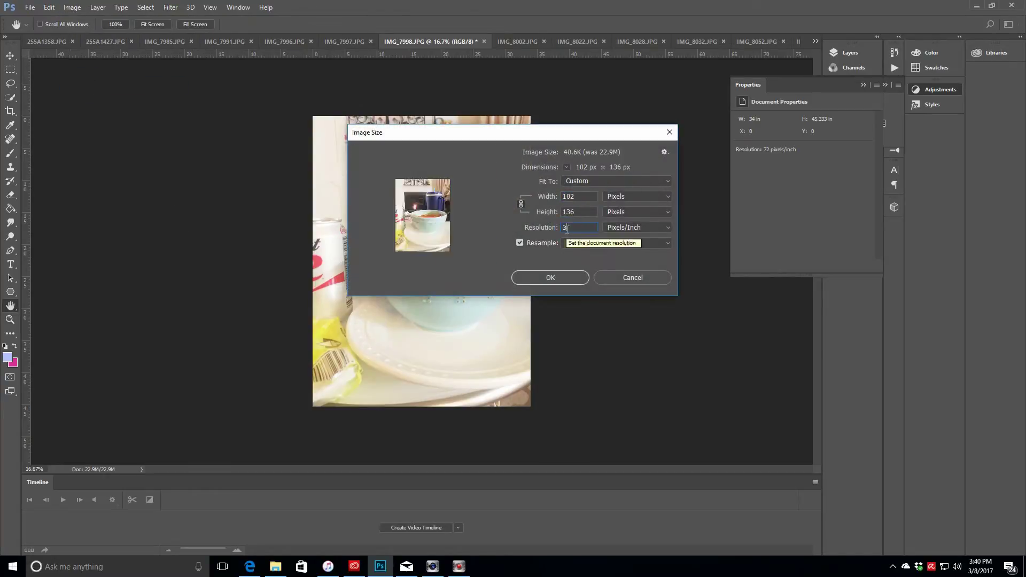
double_click(576, 214)
type("1800")
left_click(531, 280)
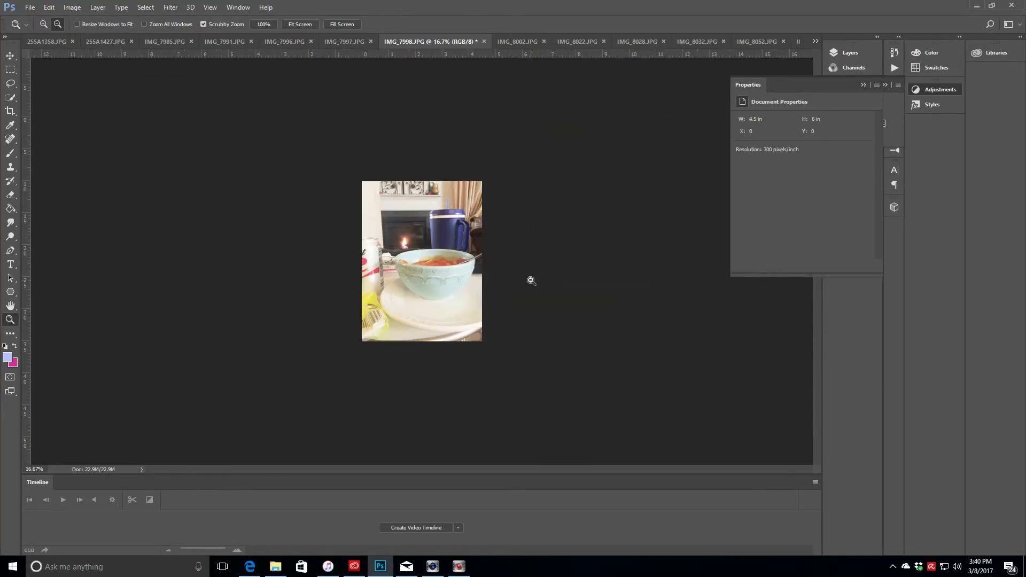
Switch to IMG_7997 and lighten its darker areas from the window down to the floor with the Dodge tool
left_click(342, 44)
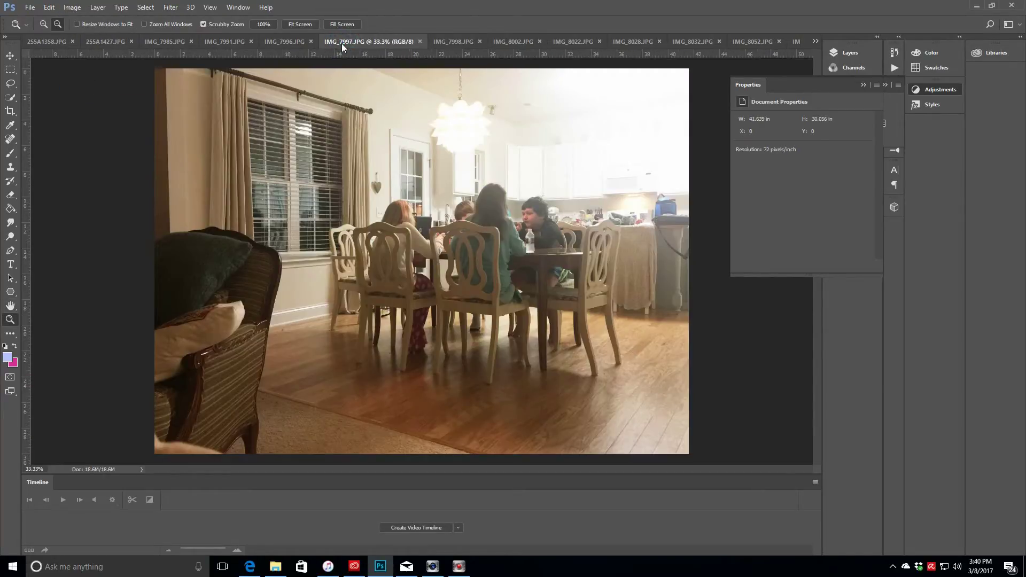
left_click(8, 239)
left_click(47, 237)
left_click(56, 25)
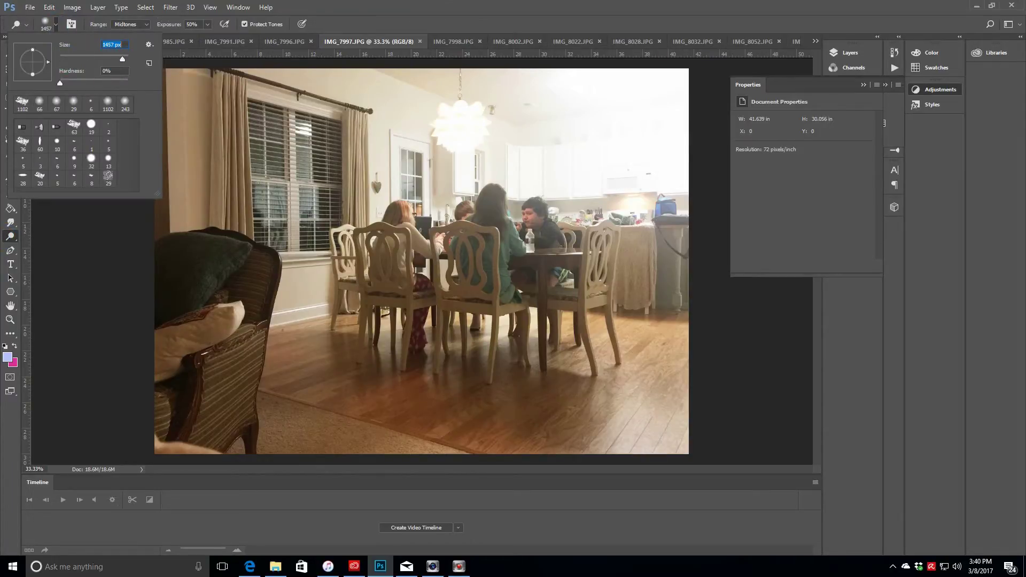
mouse_move(283, 112)
left_mouse_down()
mouse_move(211, 214)
mouse_move(241, 399)
mouse_move(391, 423)
left_mouse_up()
Correct the perspective of IMG_7997 with Lens Correction by setting the vertical perspective to +5
left_click(171, 8)
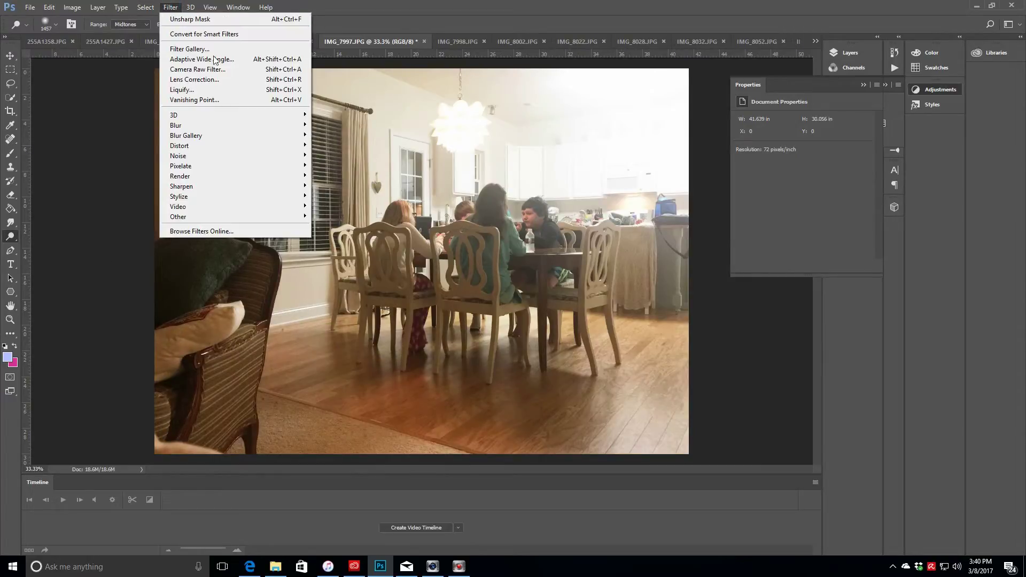
left_click(184, 79)
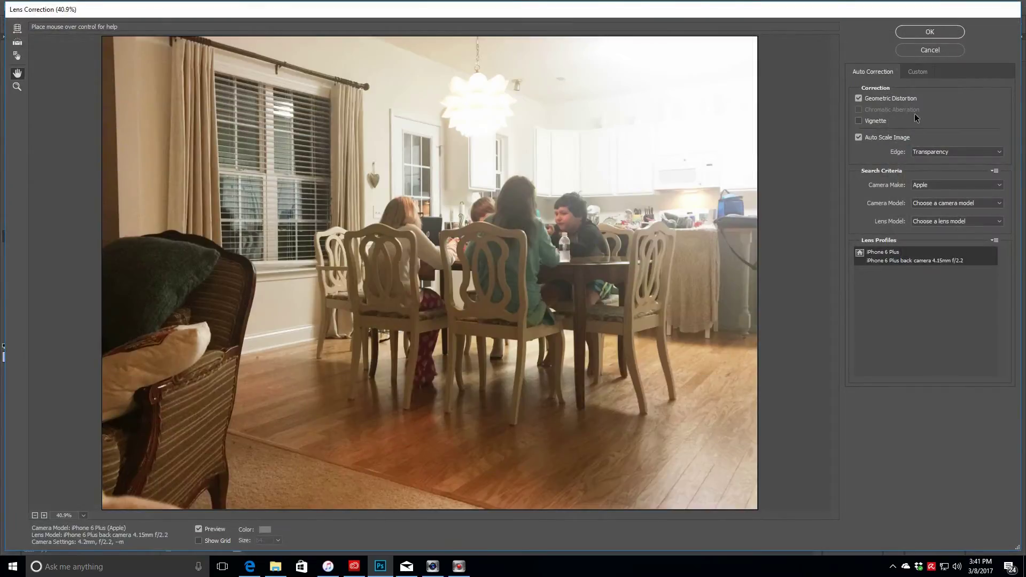
left_click(917, 71)
left_click_drag(930, 305, 932, 306)
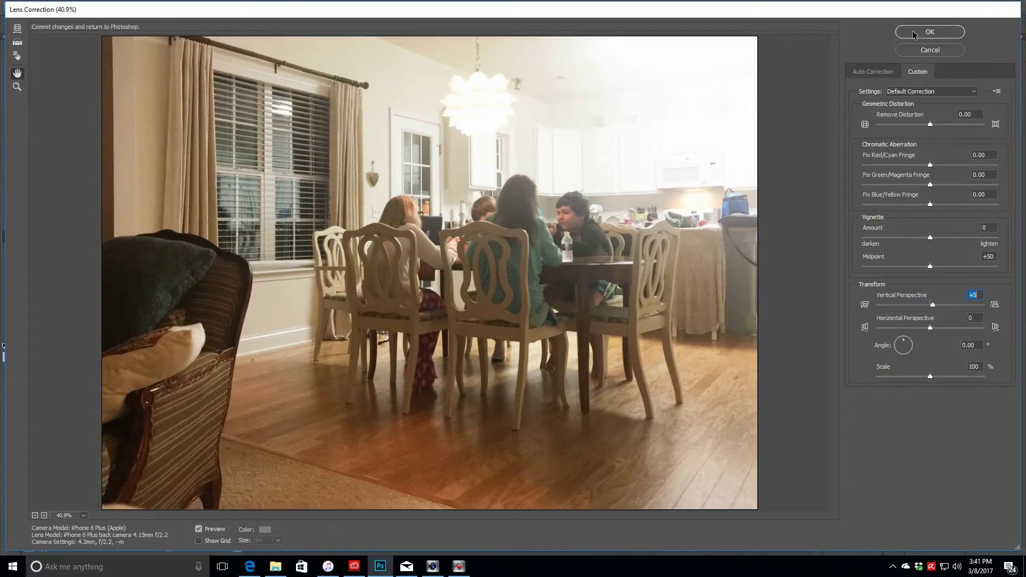
left_click(913, 32)
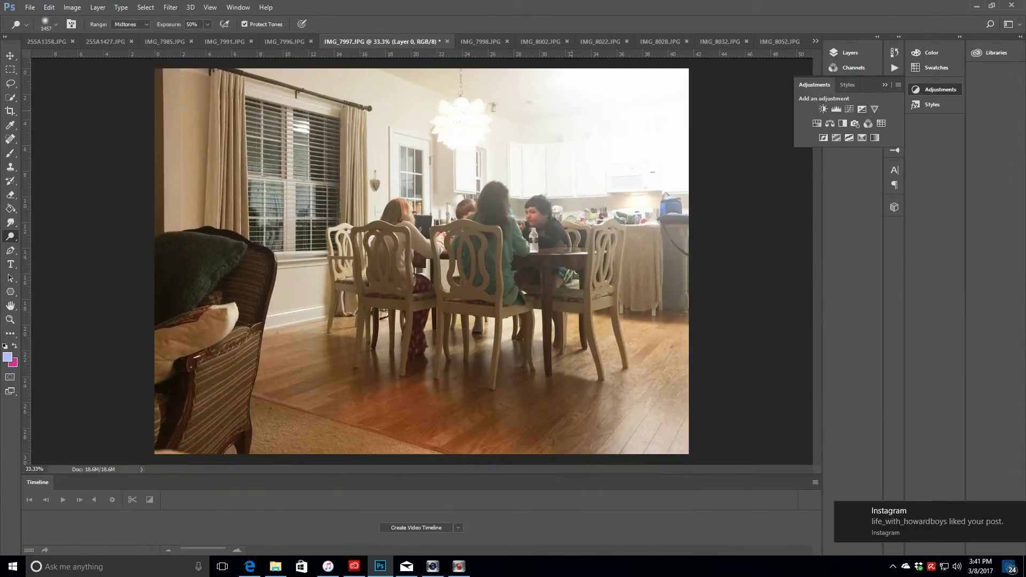
Sharpen IMG_7997 with the Unsharp Mask filter
left_click(170, 9)
mouse_move(211, 188)
left_click(342, 238)
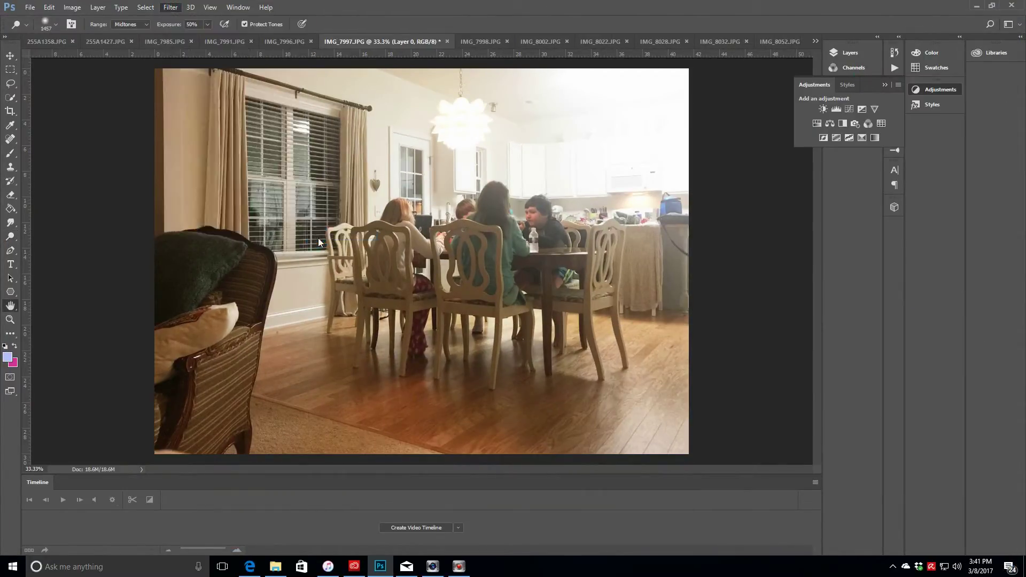
left_click(320, 173)
Resize IMG_7997 to 1800 pixels wide at a resolution of 300 pixels/inch
left_click(72, 8)
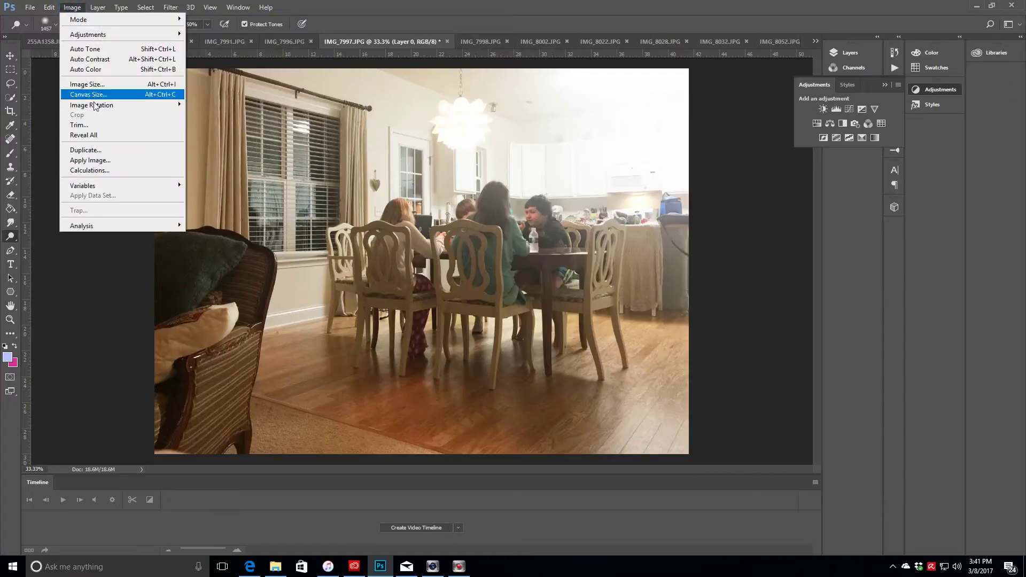
left_click(97, 92)
double_click(567, 228)
type("300")
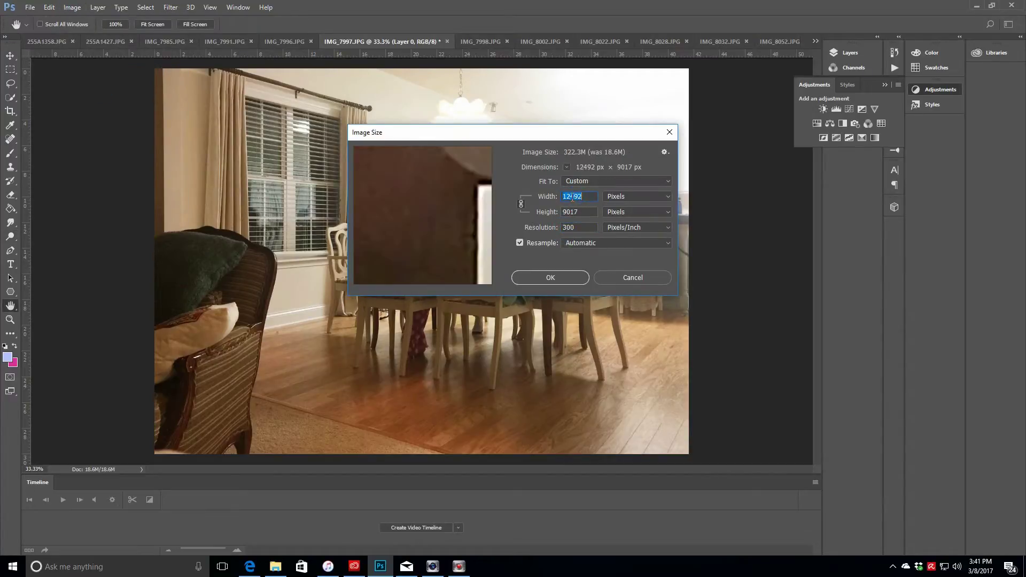
left_click(551, 278)
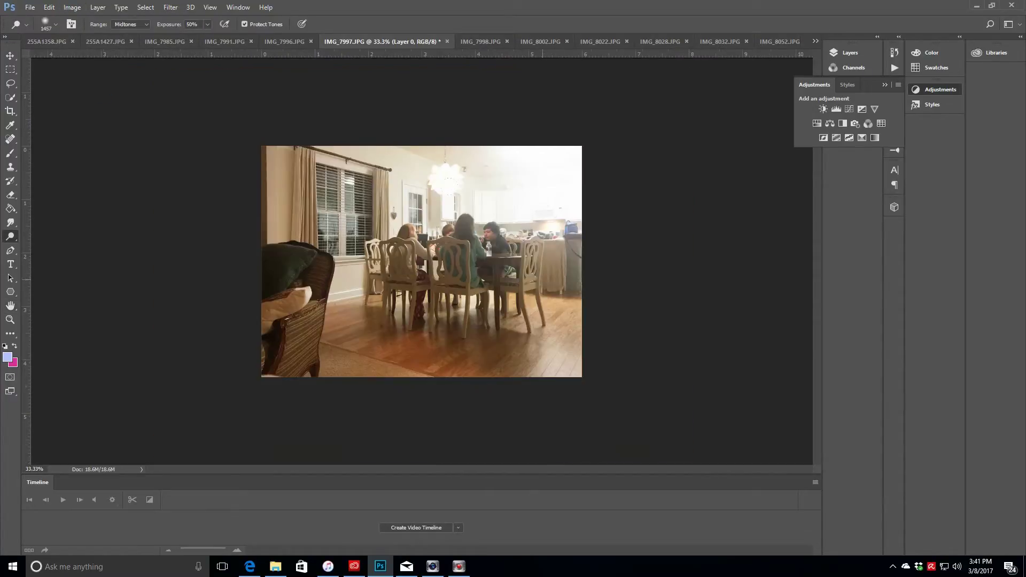
Switch to IMG_7996, brighten it slightly with a Curves adjustment that raises the upper midtones, and flatten the image
left_click(282, 41)
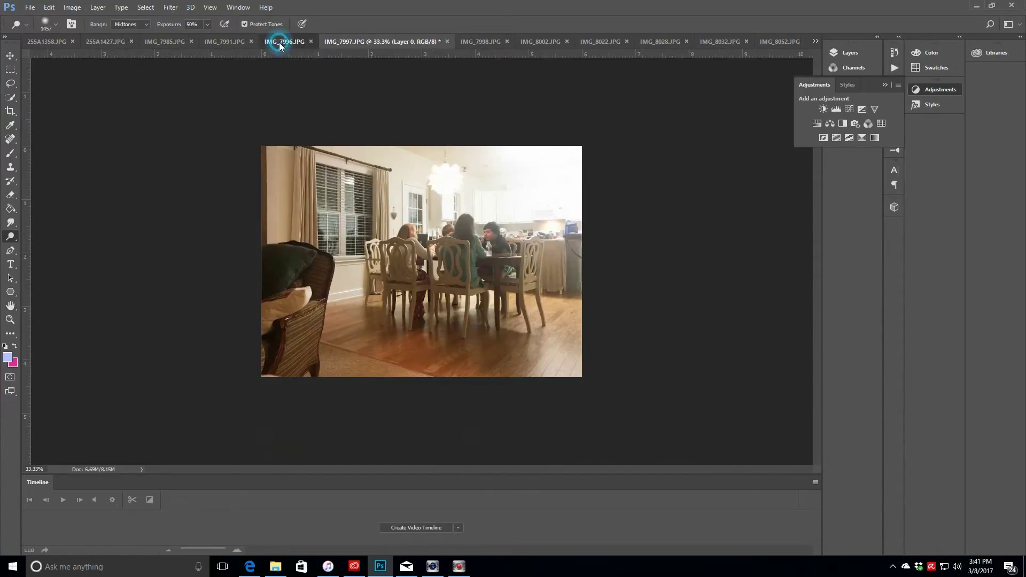
left_click(850, 109)
left_click_drag(829, 179, 830, 169)
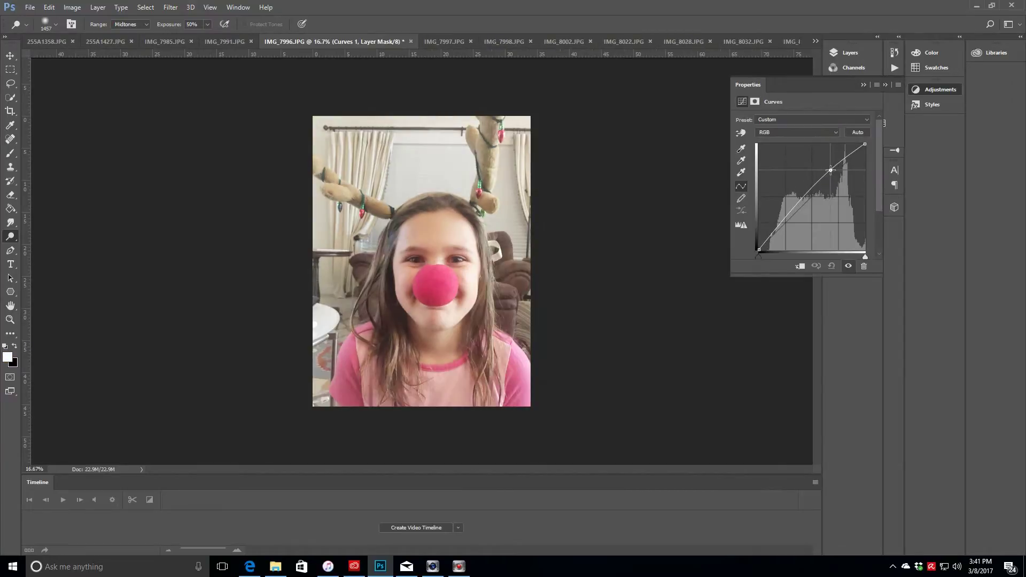
left_click(98, 6)
left_click(113, 383)
Sharpen IMG_7996 with the Unsharp Mask filter
left_click(171, 7)
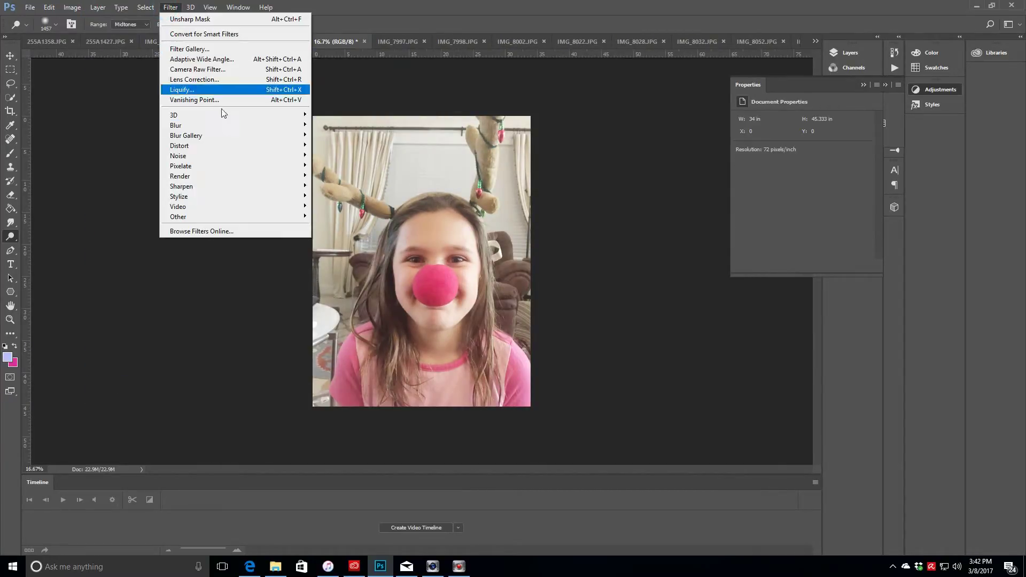
mouse_move(233, 187)
left_click(341, 237)
left_click(322, 176)
Resize the portrait-format IMG_7996 to 1800 pixels high at a resolution of 300 pixels/inch
left_click(72, 7)
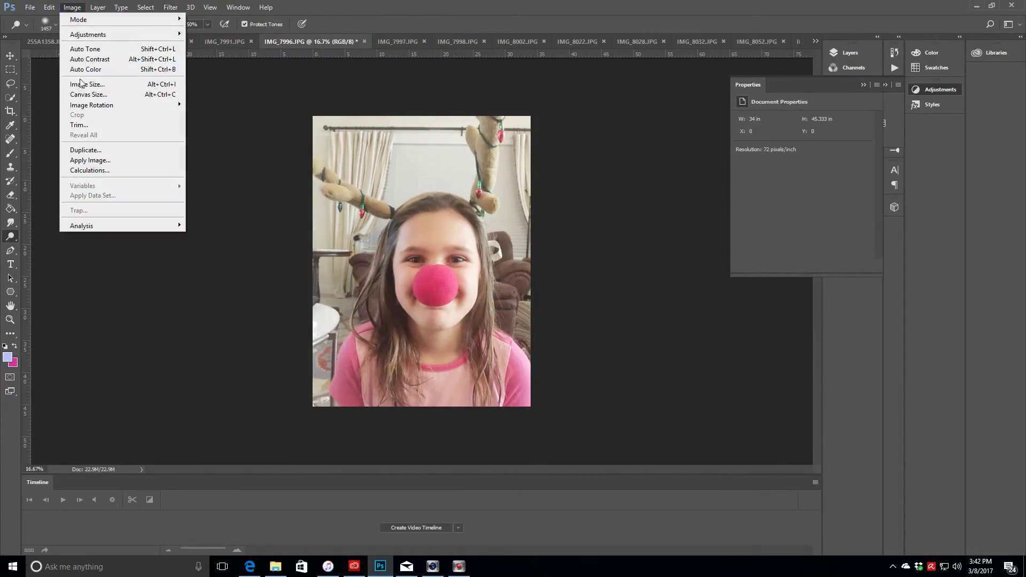
left_click(85, 84)
double_click(570, 227)
type("300")
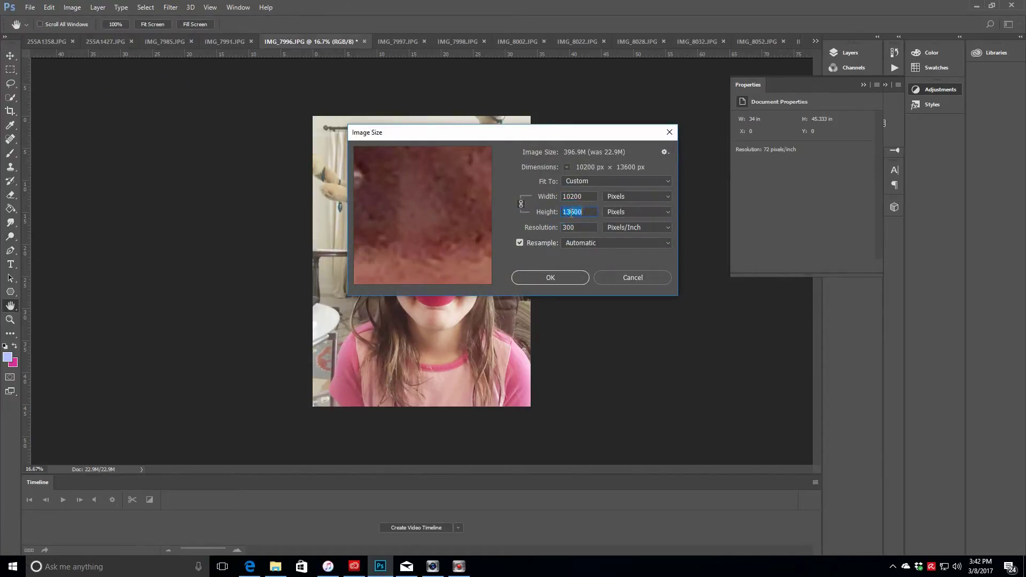
left_click(575, 278)
key("o")
Close the unedited duplicate dining-room photo IMG_7991
left_click(219, 44)
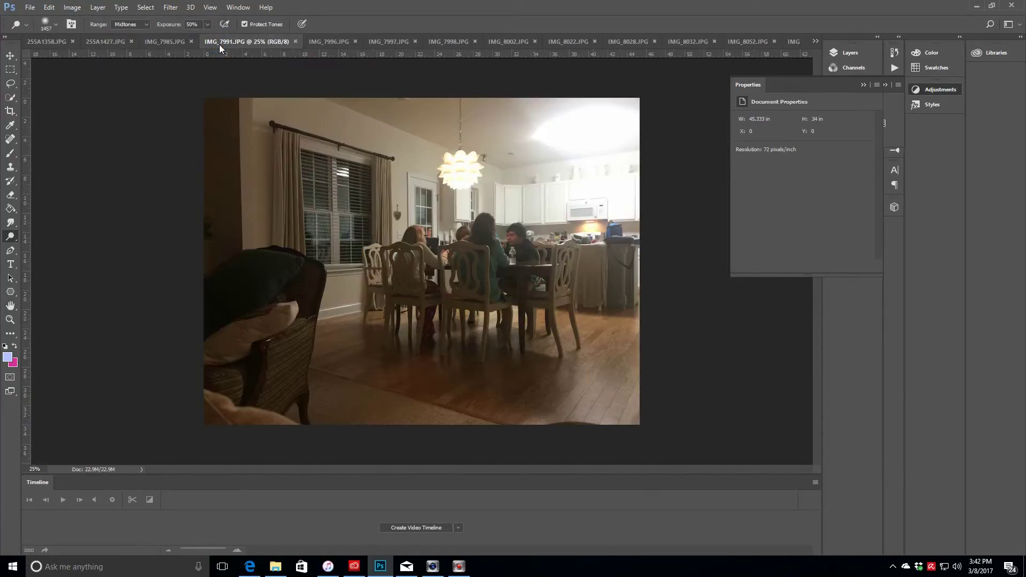
left_click(295, 41)
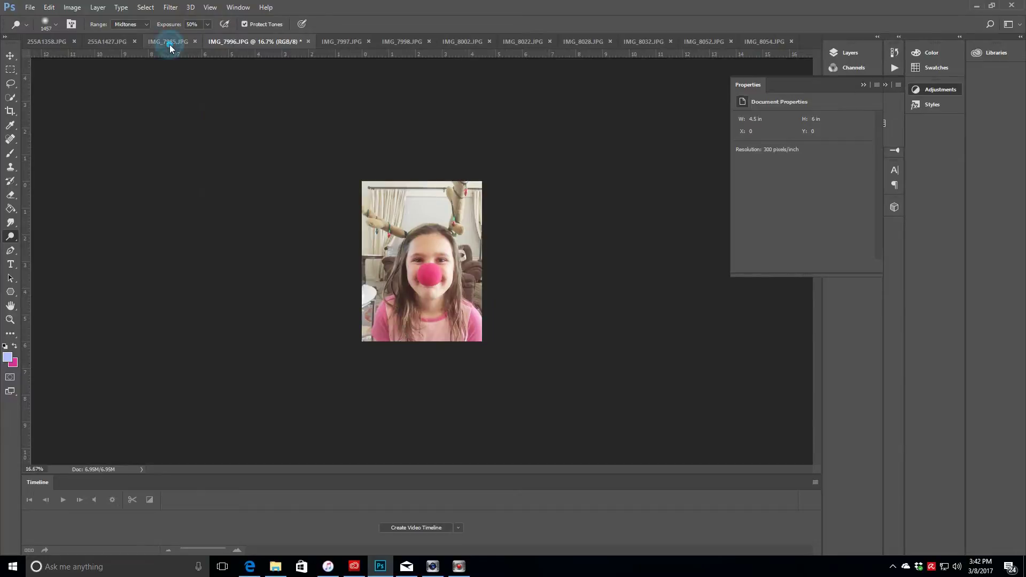
Switch to IMG_7985 and sharpen it with the Unsharp Mask filter
left_click(169, 44)
left_click(170, 7)
mouse_move(240, 186)
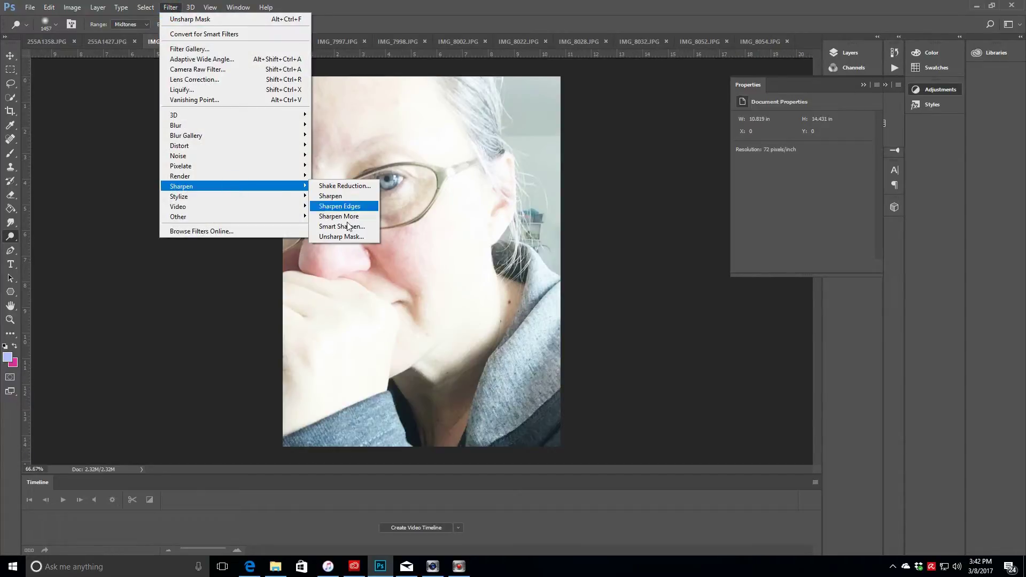
left_click(341, 236)
key("Return")
key("v")
left_click(72, 7)
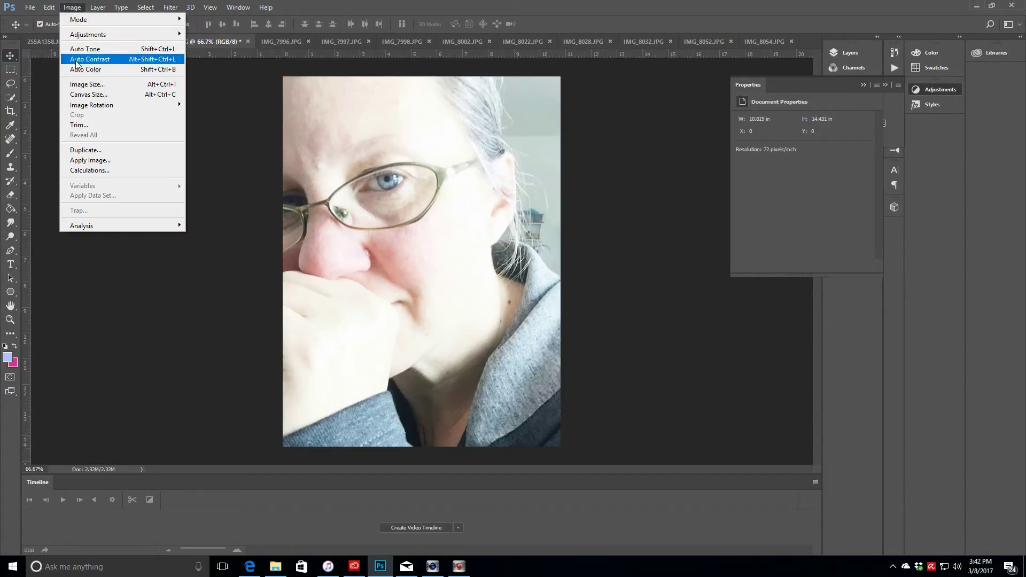
left_click(88, 84)
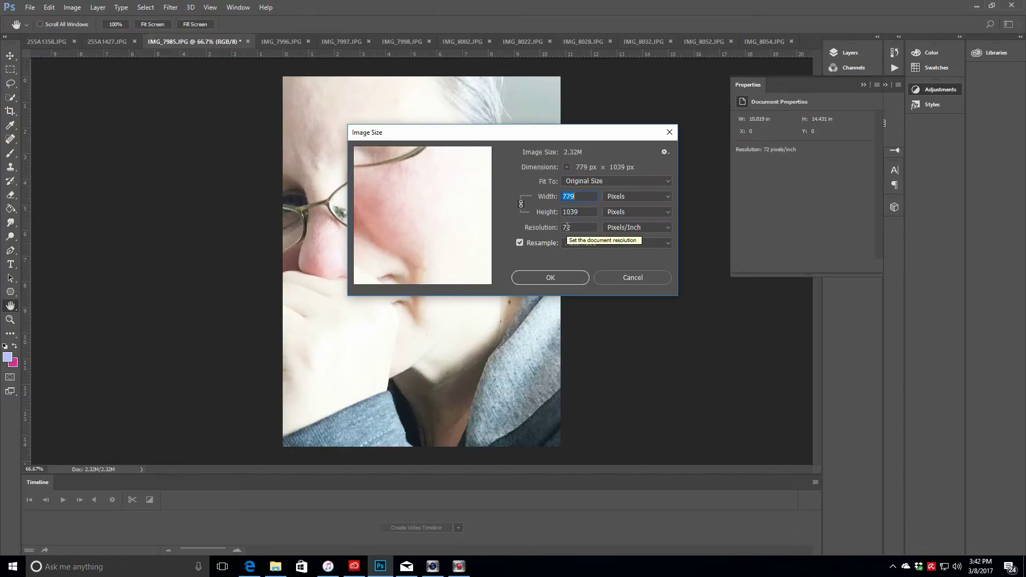
left_click(620, 280)
Switch to 255A1427 and sharpen it with the Unsharp Mask filter
left_click(103, 43)
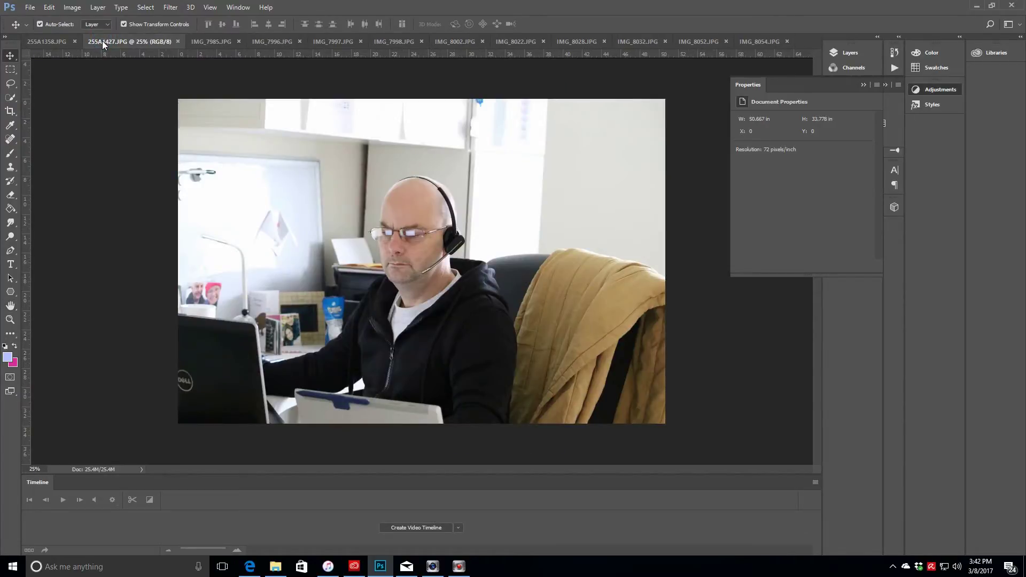
key("o")
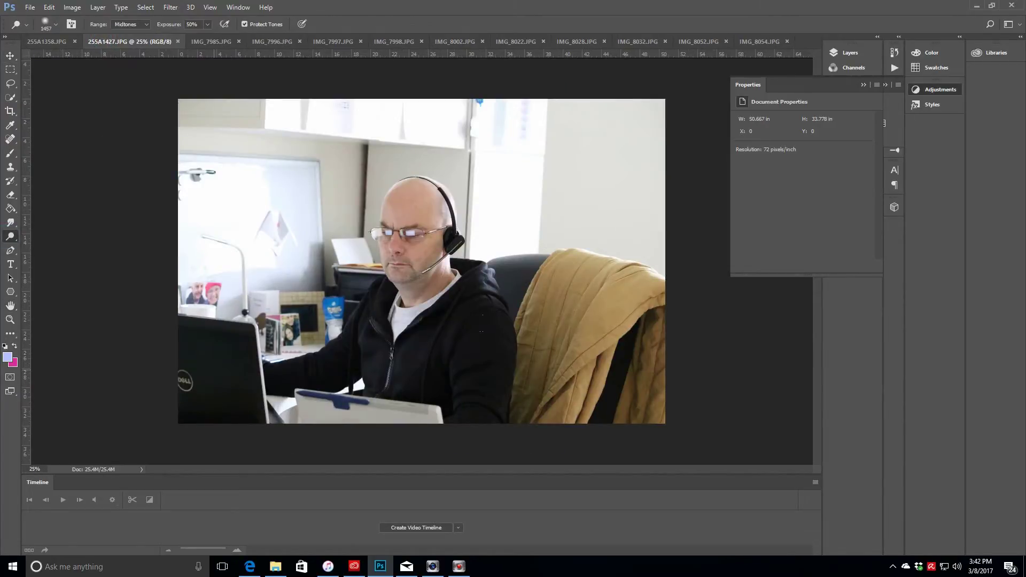
left_click(171, 7)
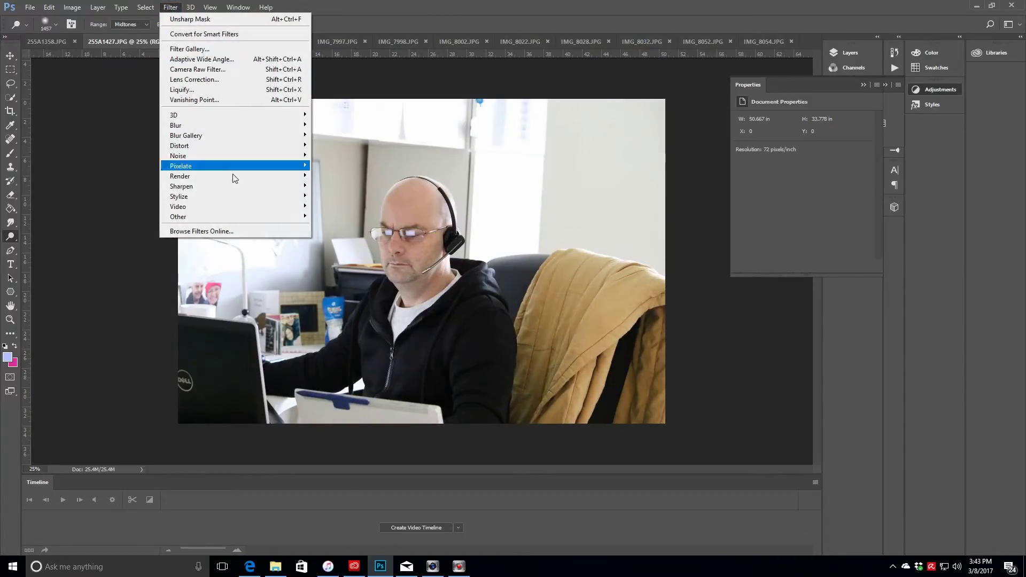
mouse_move(278, 186)
left_click(328, 236)
left_click(315, 174)
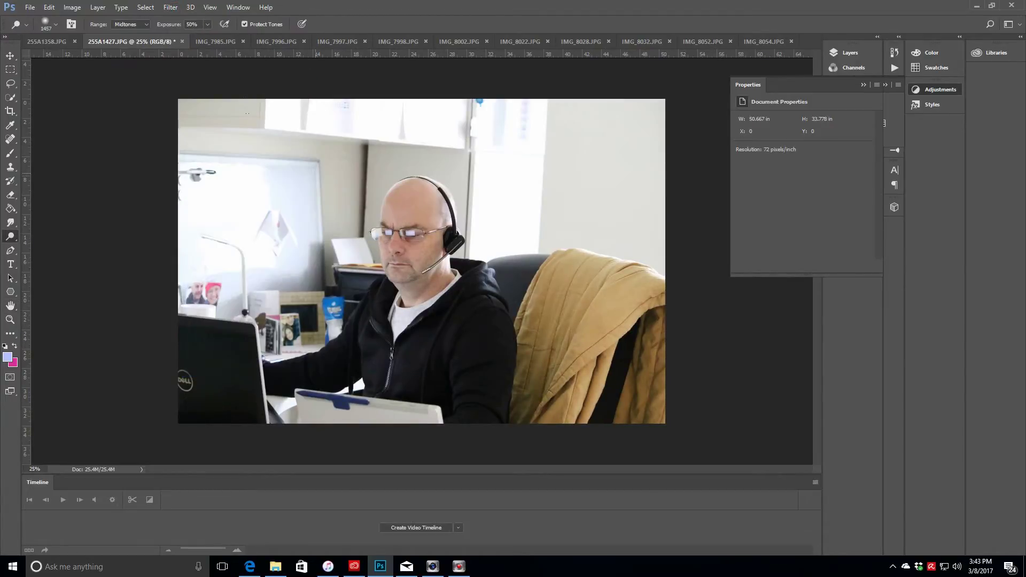
Resize 255A1427 to 1800 pixels wide at a resolution of 300 pixels/inch
left_click(72, 7)
left_click(102, 80)
double_click(570, 227)
type("300")
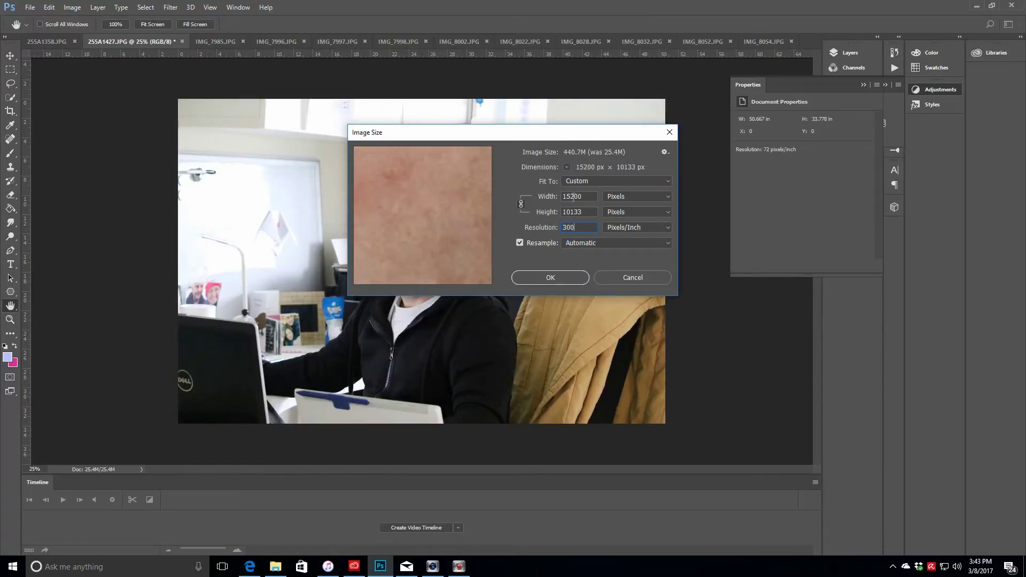
double_click(572, 197)
type("1800")
left_click(556, 278)
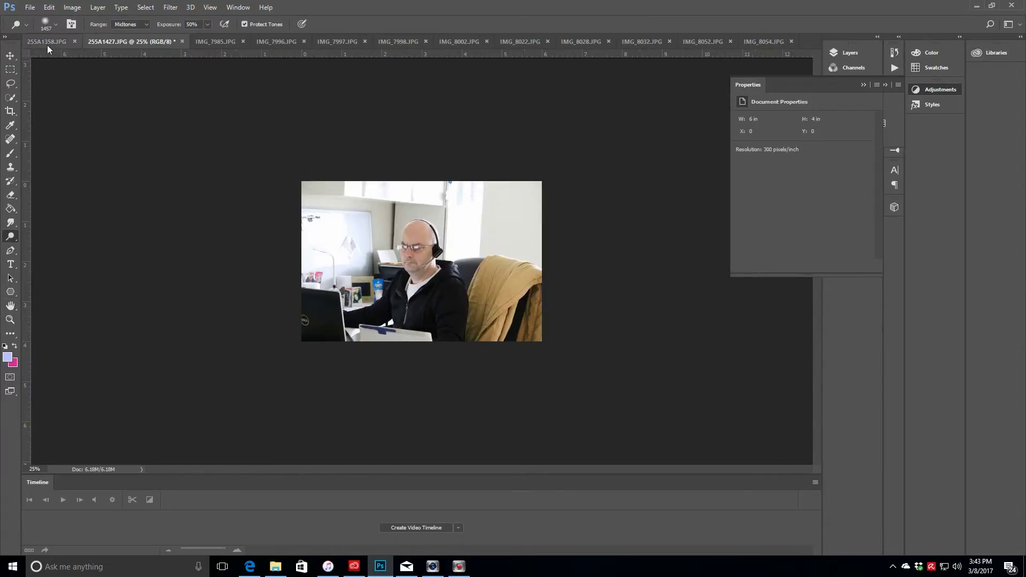
Brighten the sky-and-trees photo 255A1358 with a Levels adjustment of 20, 1.20 and 245, and flatten the image
left_click(46, 42)
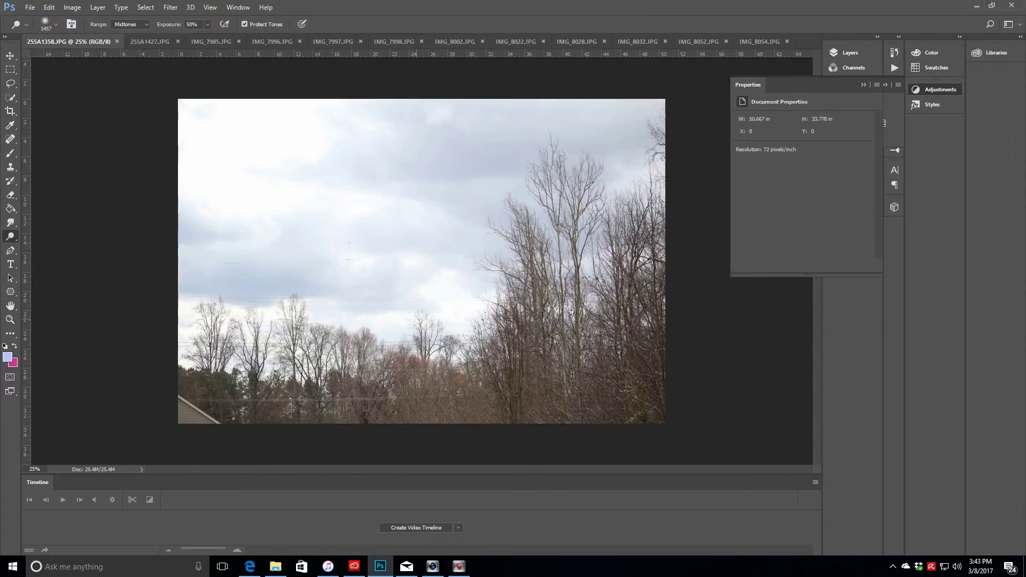
left_click(863, 85)
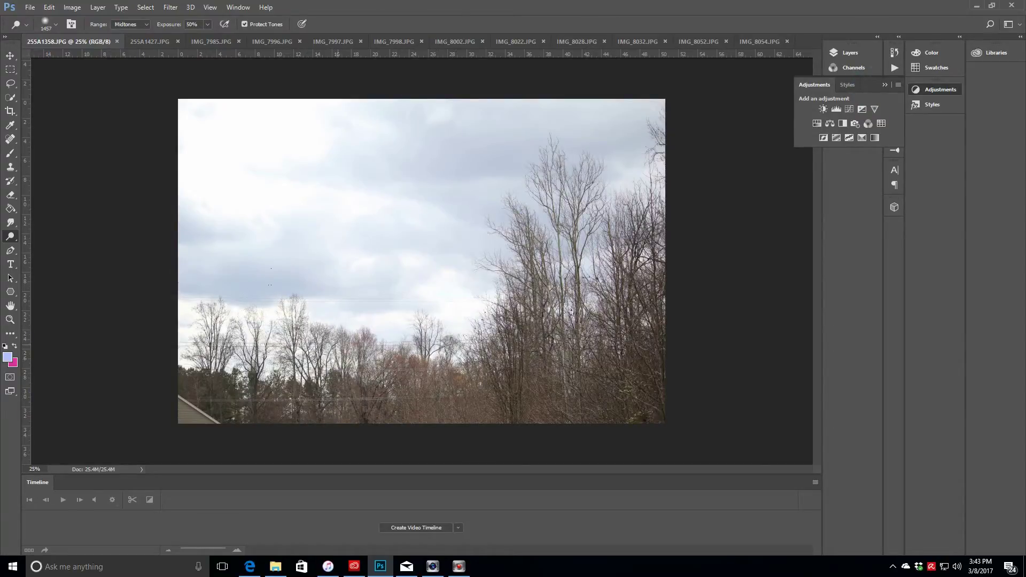
left_click(836, 109)
left_click_drag(751, 195, 759, 195)
type("1.20")
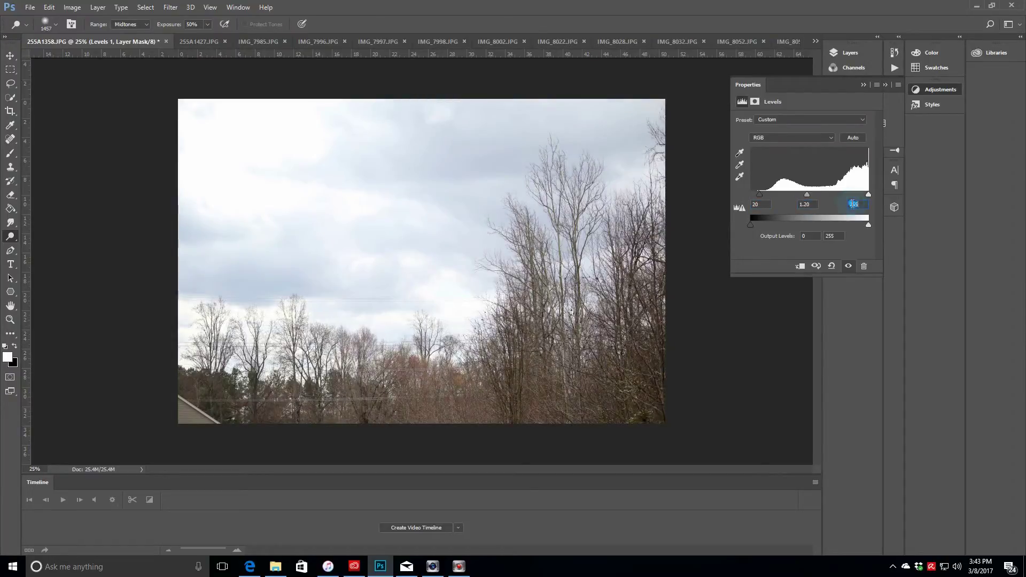
type("245")
left_click(98, 7)
left_click(158, 382)
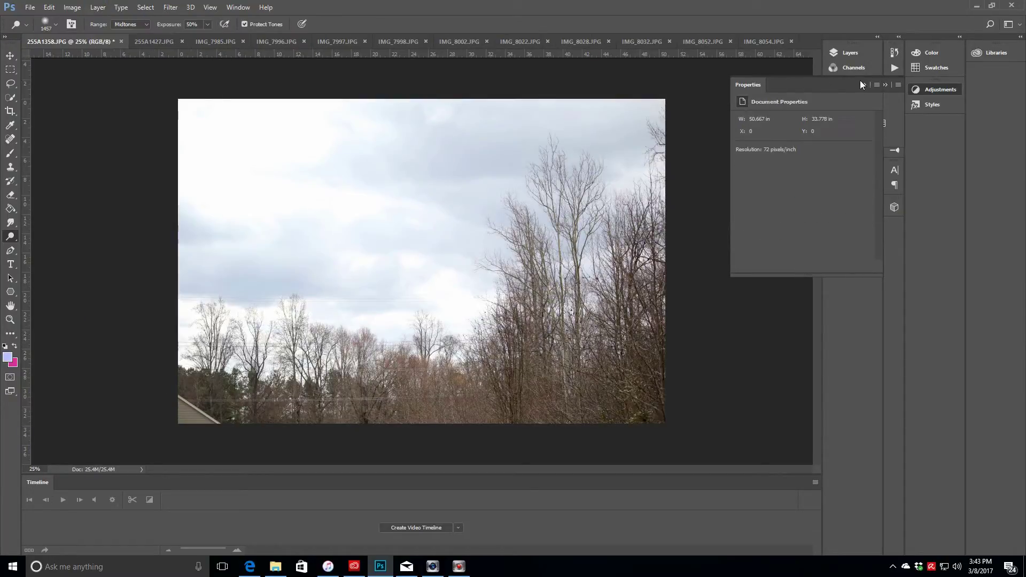
Add a Photo Filter adjustment to 255A1358, compare the cooling filters, choose Cooling Filter (82), and flatten the image
left_click(860, 84)
left_click(856, 123)
left_click(867, 121)
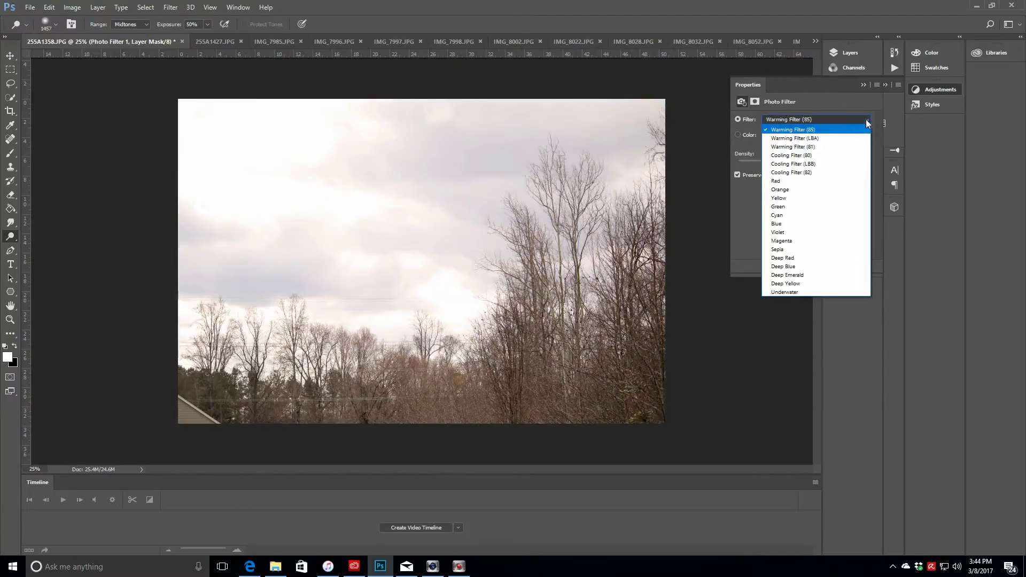
left_click(817, 155)
left_click(851, 121)
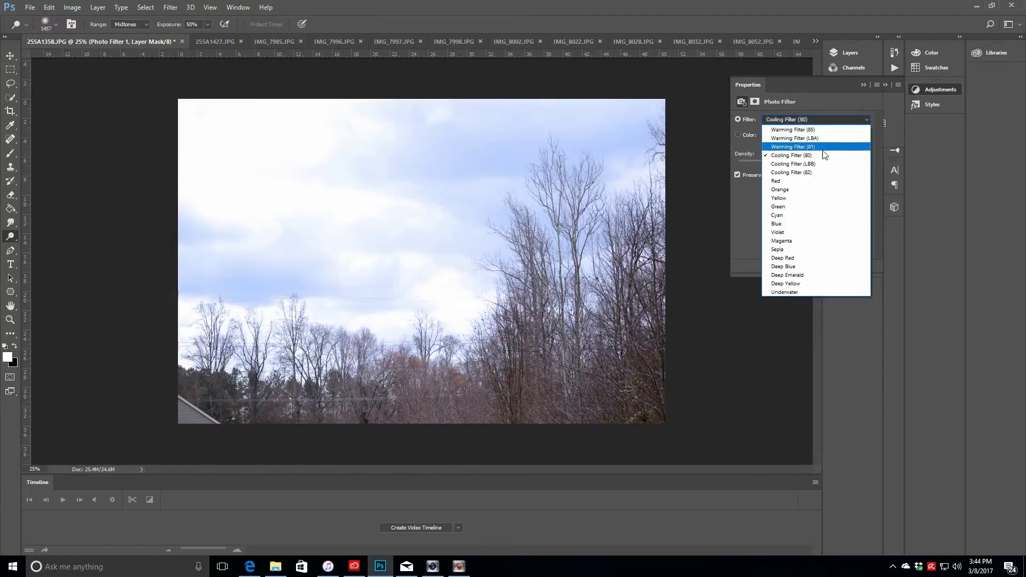
left_click(815, 163)
left_click(867, 120)
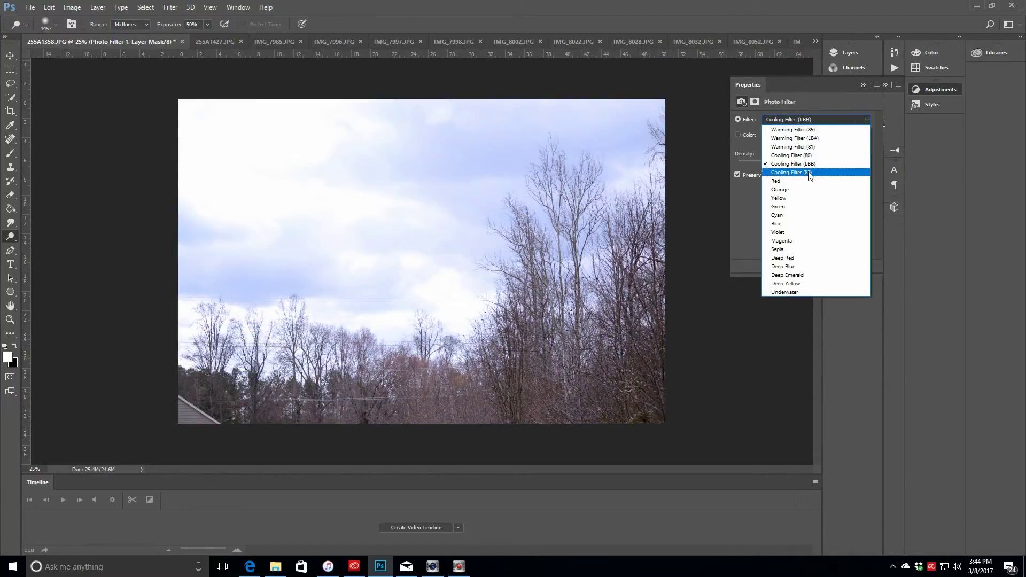
left_click(811, 172)
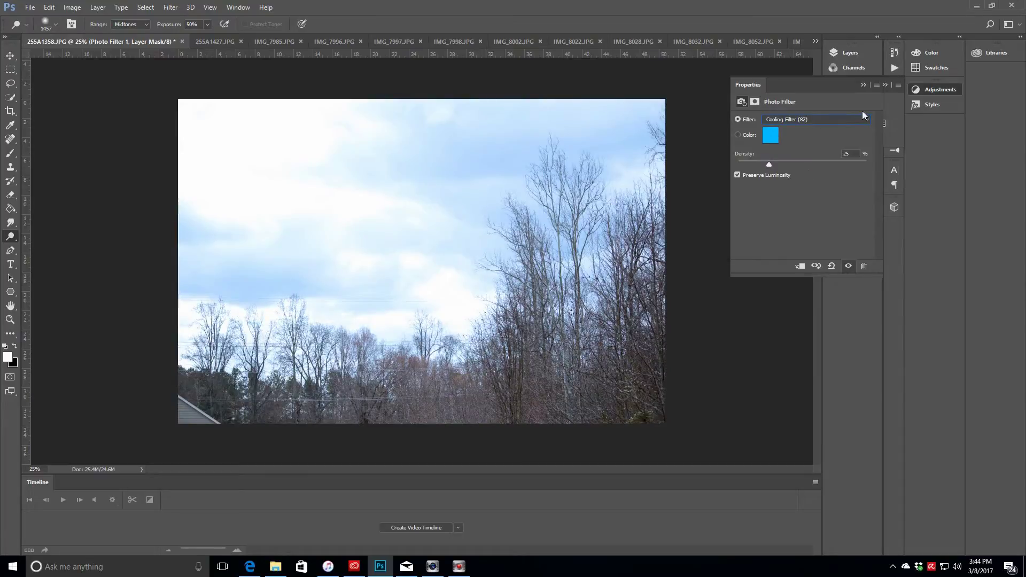
left_click(97, 12)
left_click(137, 384)
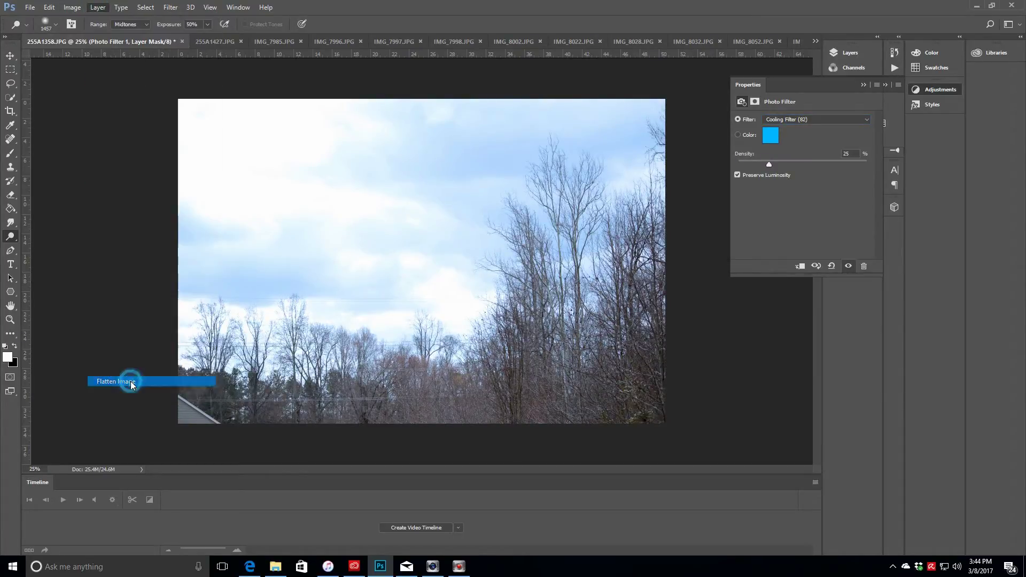
Sharpen 255A1358 with the Unsharp Mask filter
left_click(170, 7)
mouse_move(276, 188)
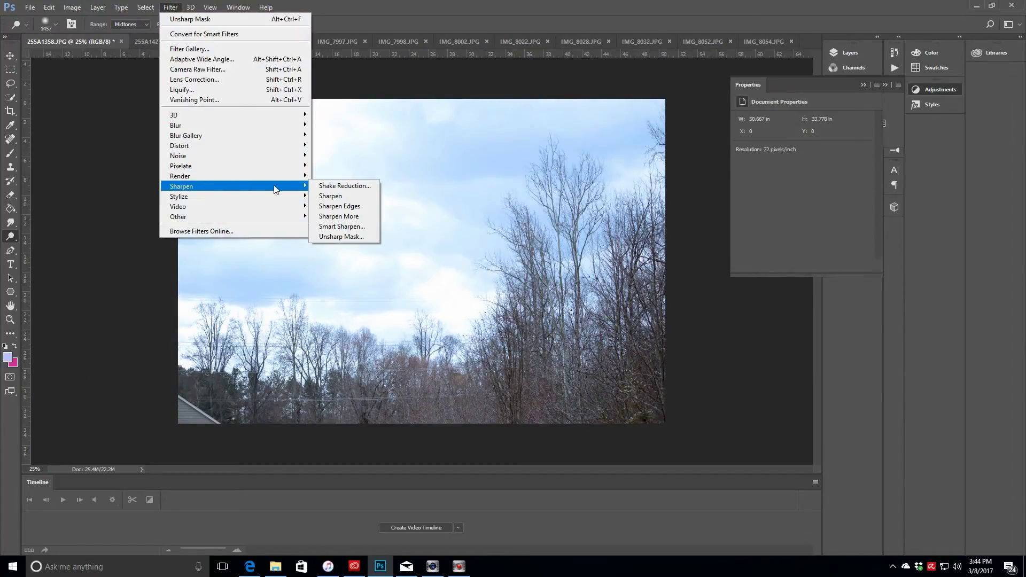
left_click(342, 239)
left_click(322, 170)
Resize 255A1358 to 1800 pixels wide at a resolution of 300 pixels/inch
left_click(73, 7)
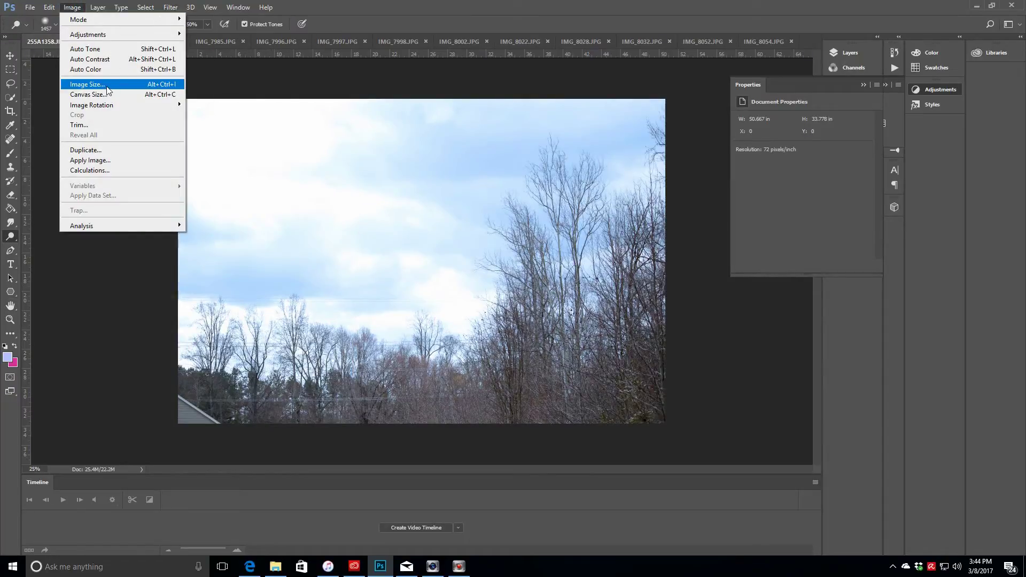
left_click(87, 84)
type("1800")
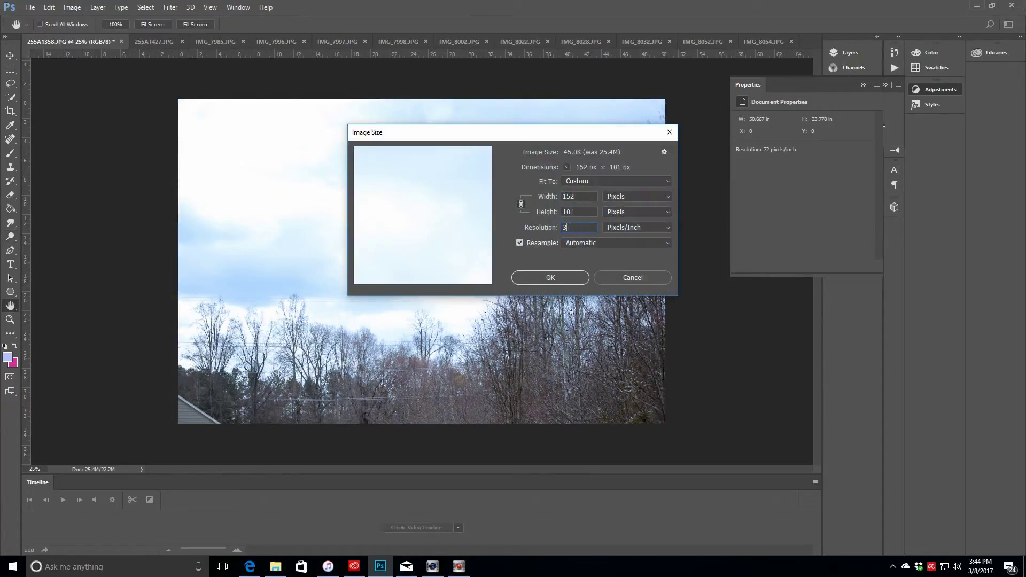
left_click(519, 281)
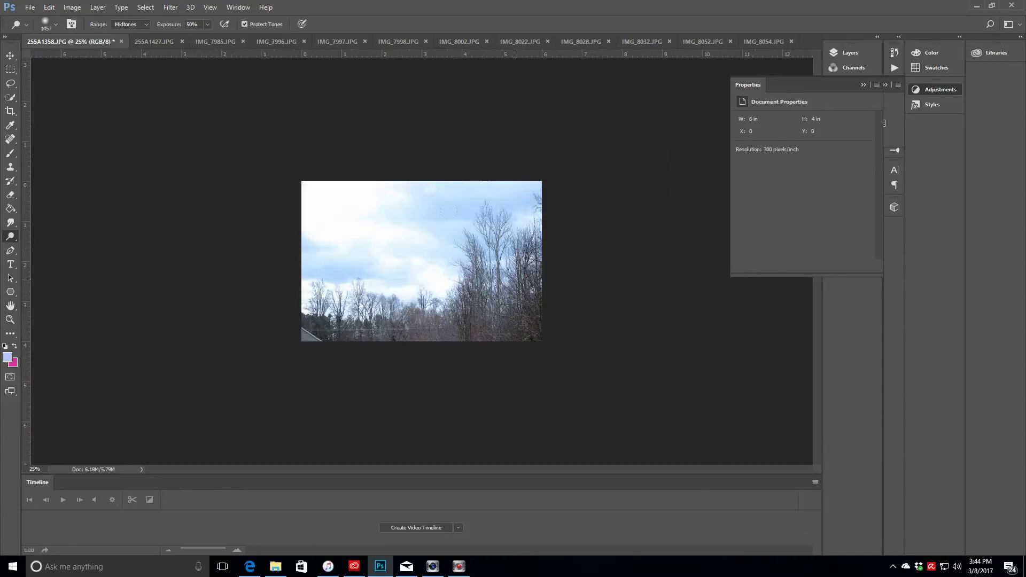
Browse for a file to open in the desktop's scrapbooking folder, going into Paislee Press and its Pocket Guides folder
left_click(29, 7)
left_click(35, 28)
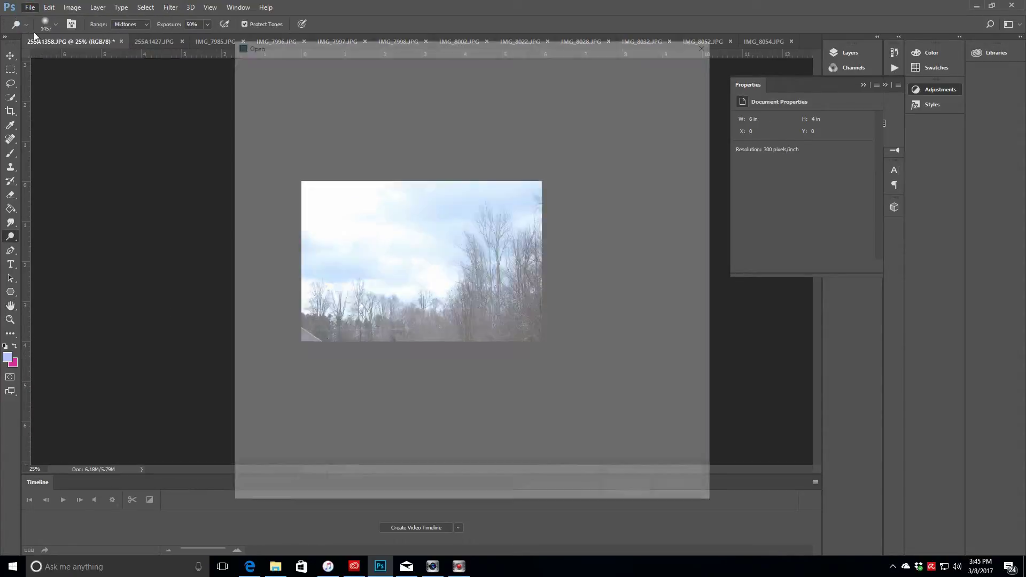
left_click(267, 386)
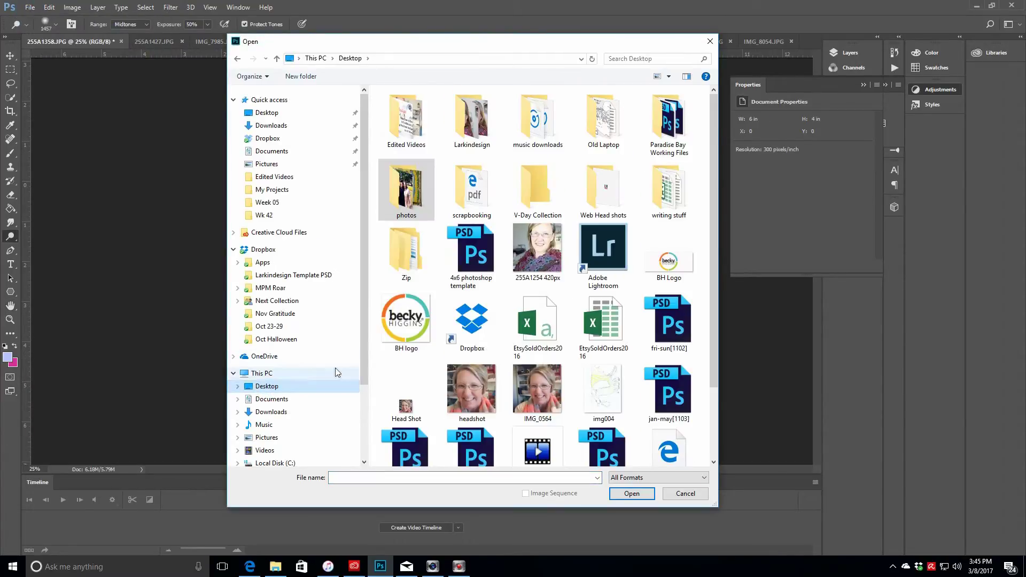
double_click(412, 193)
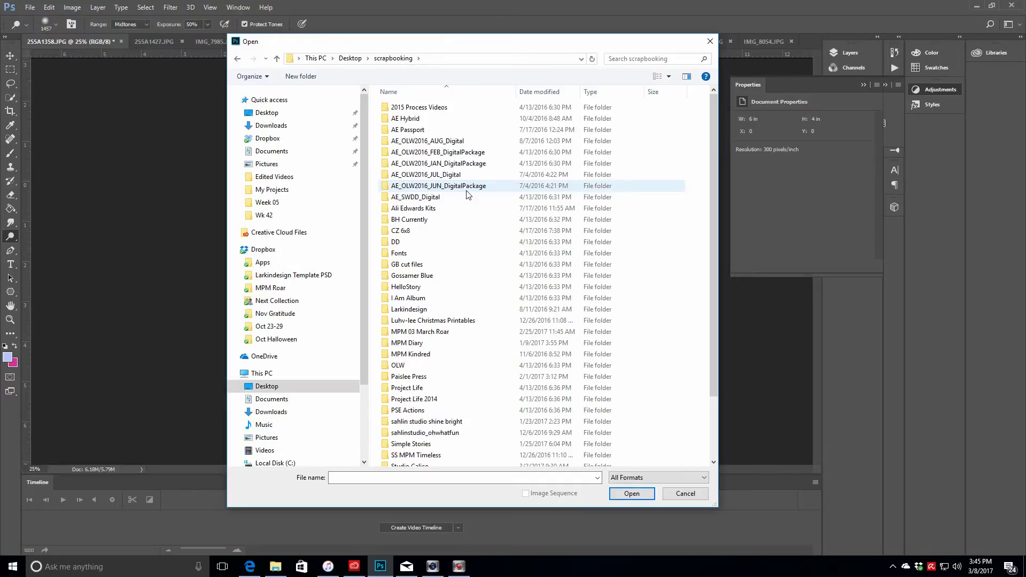
double_click(423, 377)
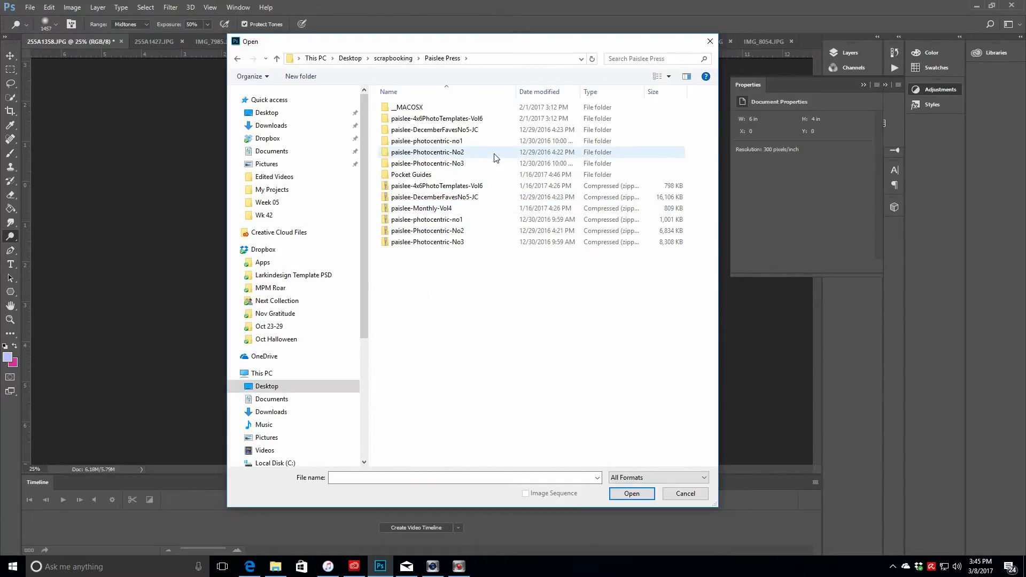
double_click(422, 175)
Look through the paislee-PocketGuide-No7 and No6 folders and open the paislee-PocketGuidesNo6-12X12-Template PSD
double_click(425, 185)
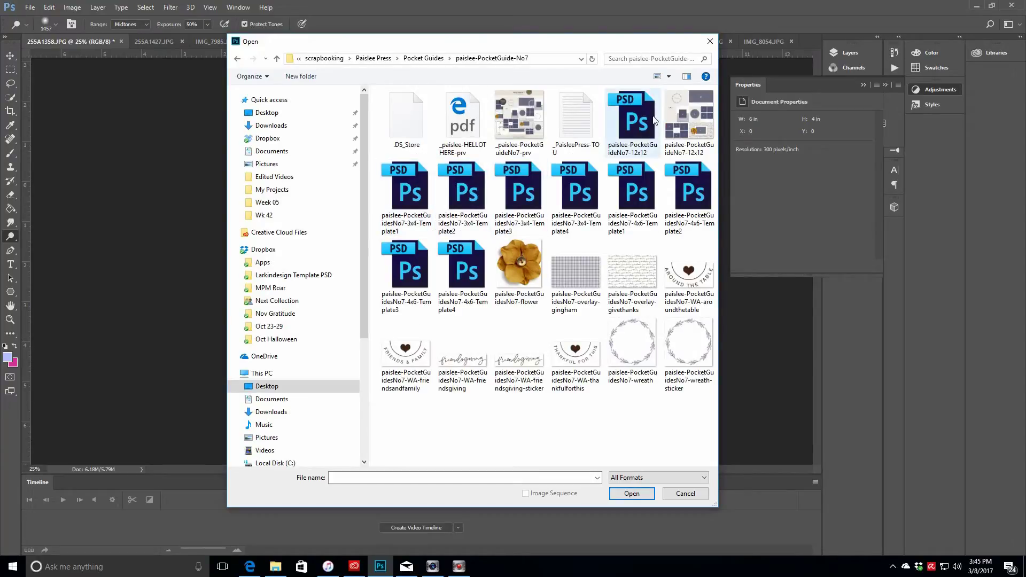
left_click(423, 57)
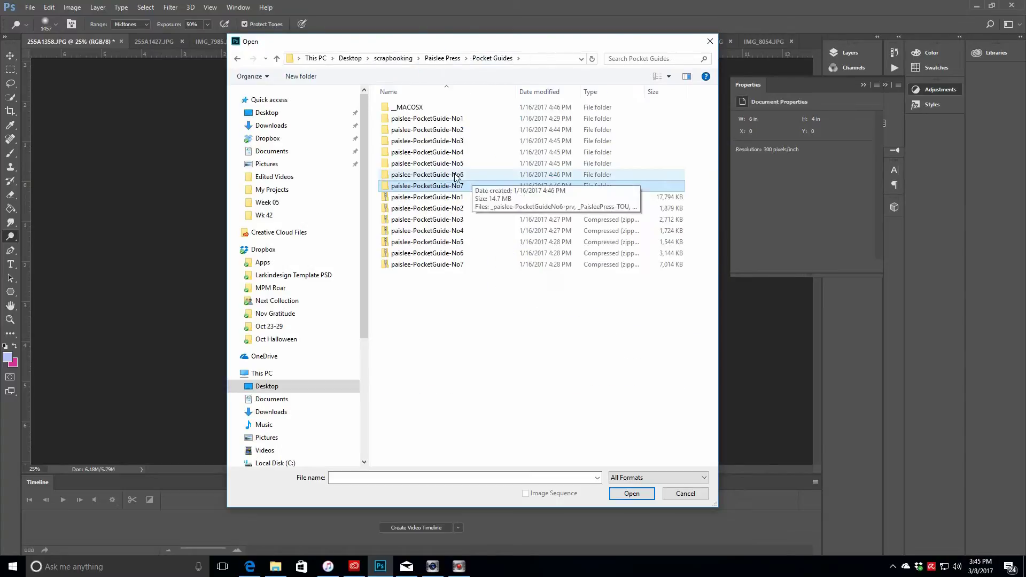
double_click(454, 173)
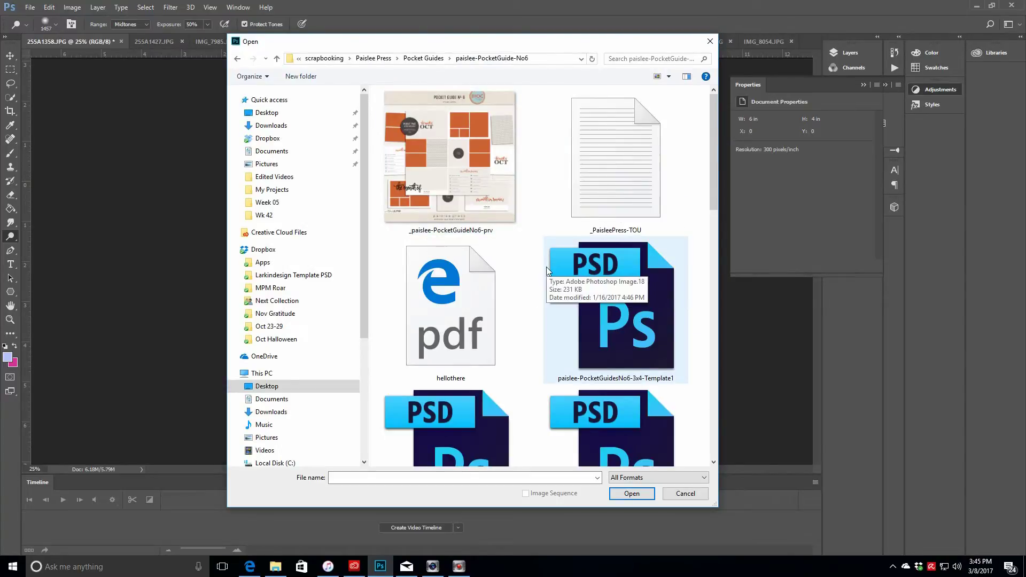
scroll(547, 270, "down", 3)
scroll(547, 270, "up", 3)
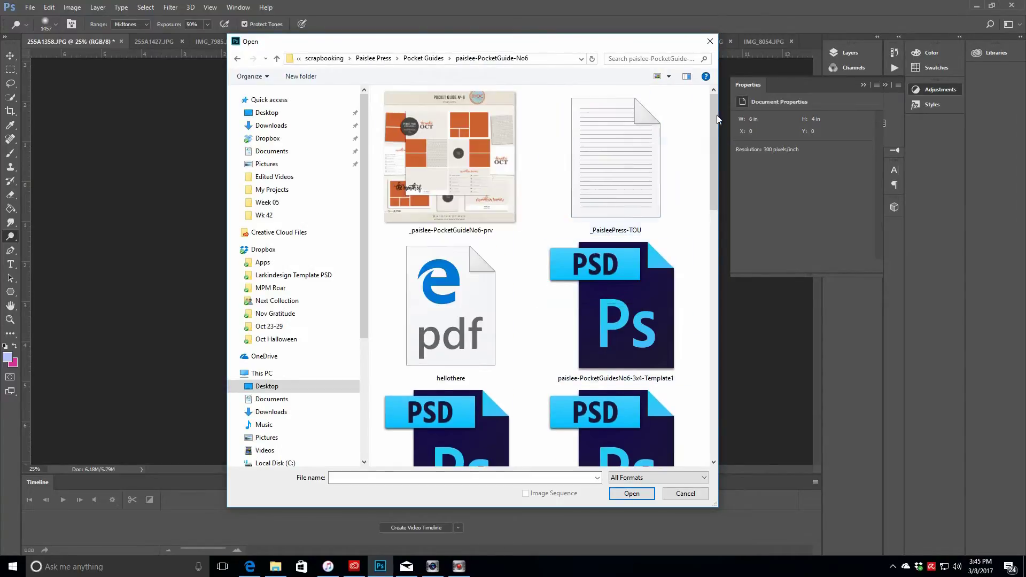
left_click(668, 76)
left_click(700, 99)
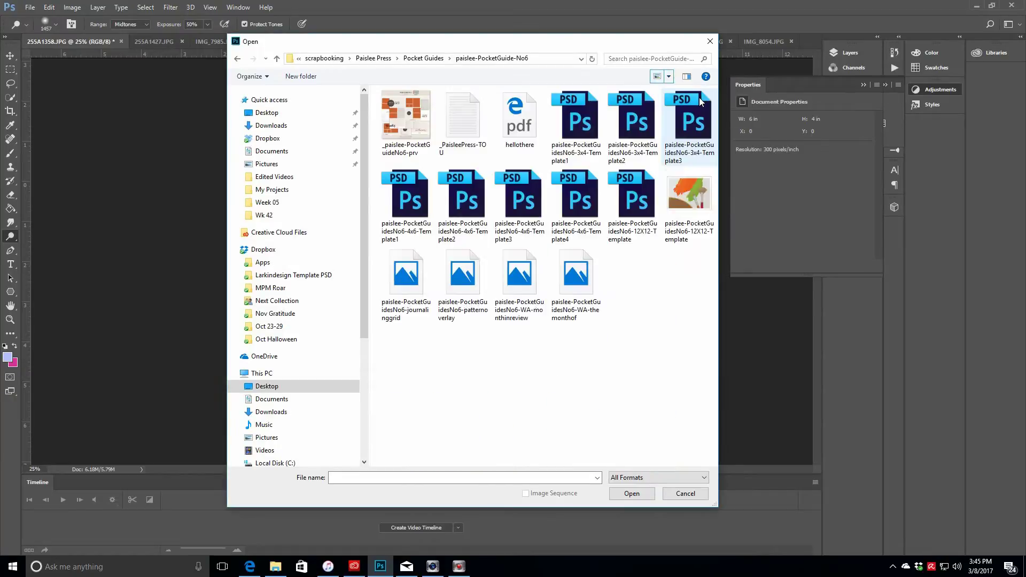
left_click(648, 228)
left_click(620, 492)
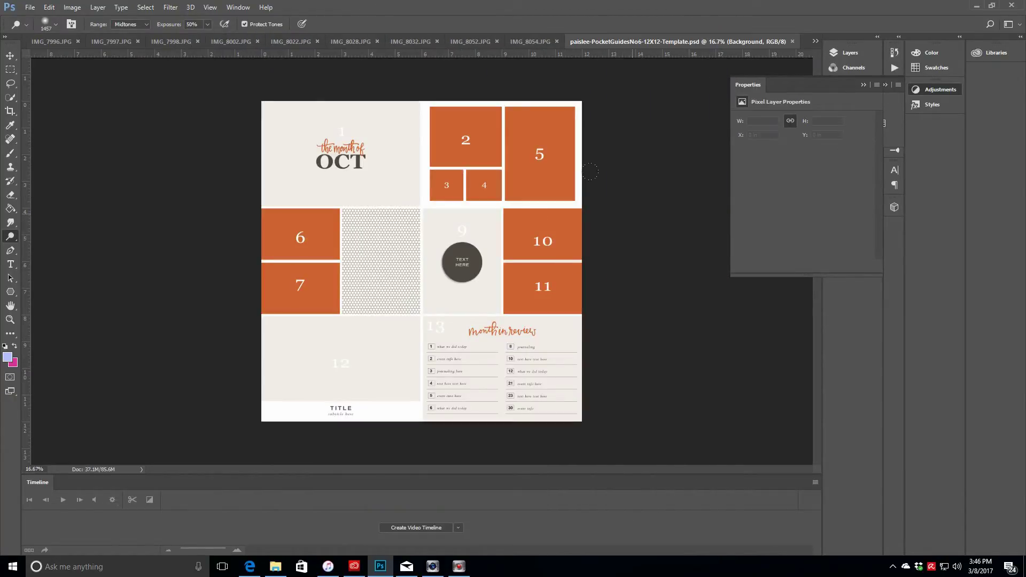
Add a new blank layer directly above the template's Background layer
left_click(863, 85)
left_click(850, 53)
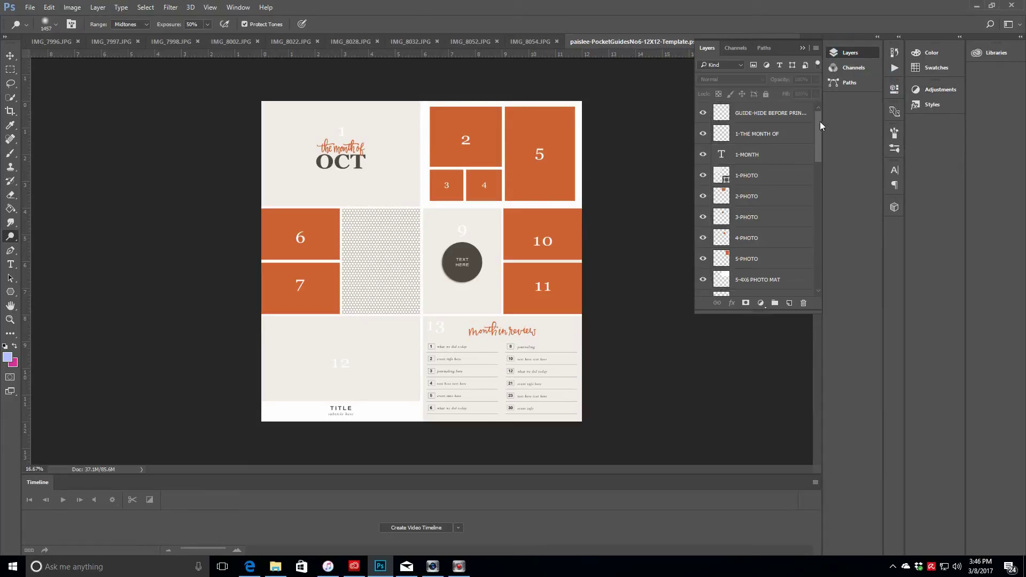
left_click(789, 304)
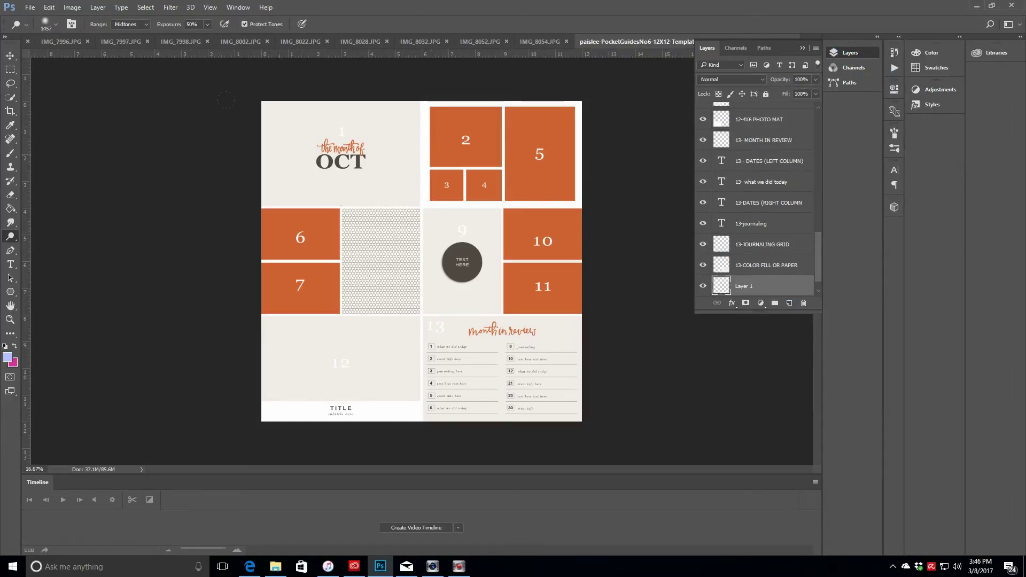
Widen the template's canvas to 24 inches, keeping the 12-inch height and the centred anchor
left_click(72, 7)
left_click(90, 94)
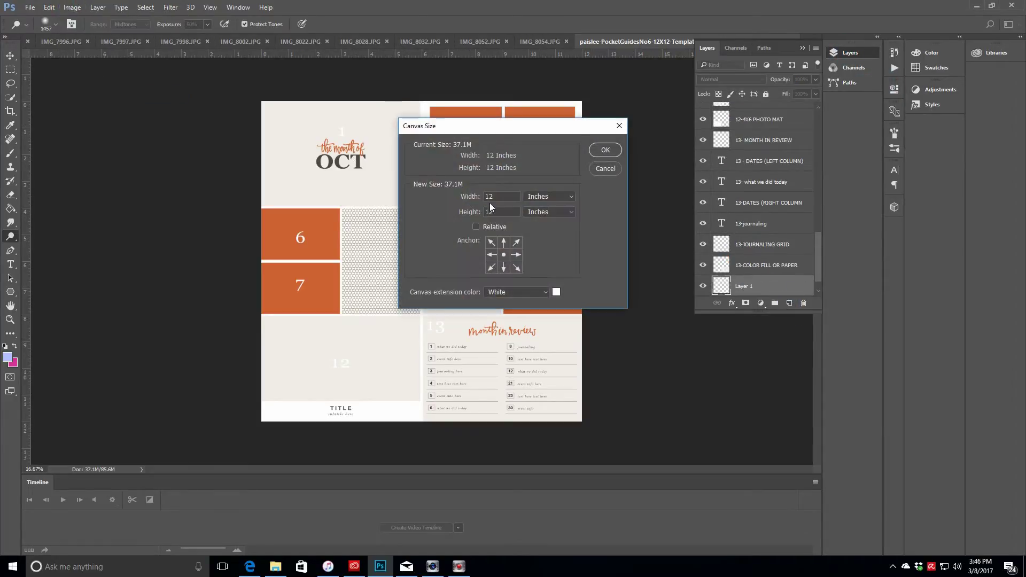
left_click(601, 154)
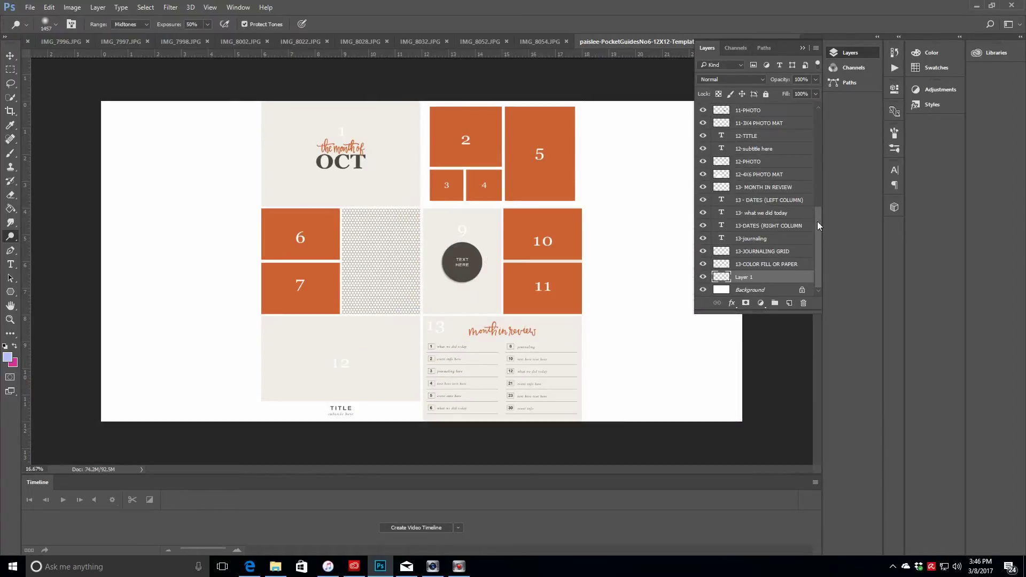
left_click_drag(819, 225, 827, 126)
left_click(773, 123)
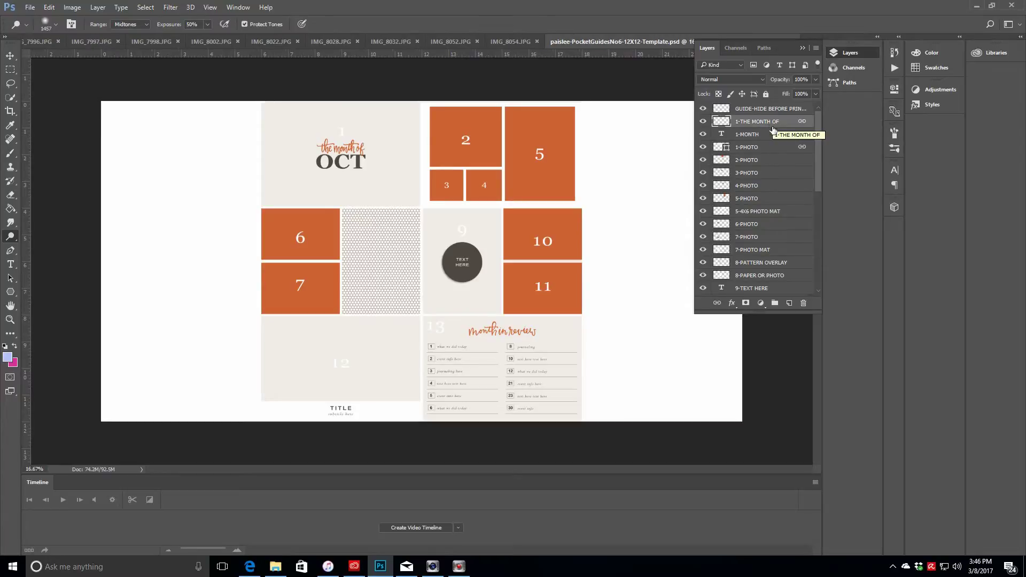
key("v")
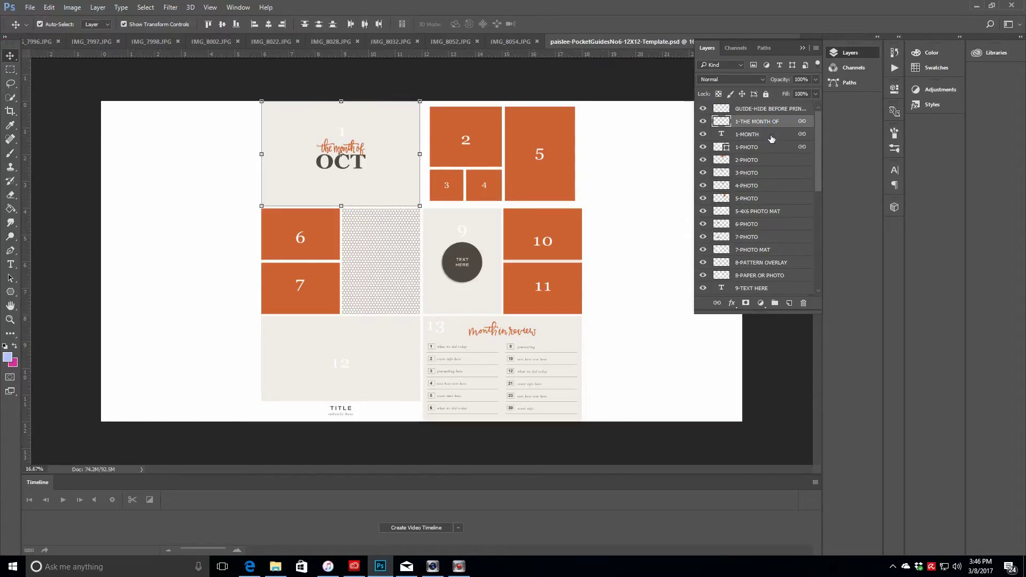
left_click(771, 138)
left_click(771, 150)
left_click(769, 162)
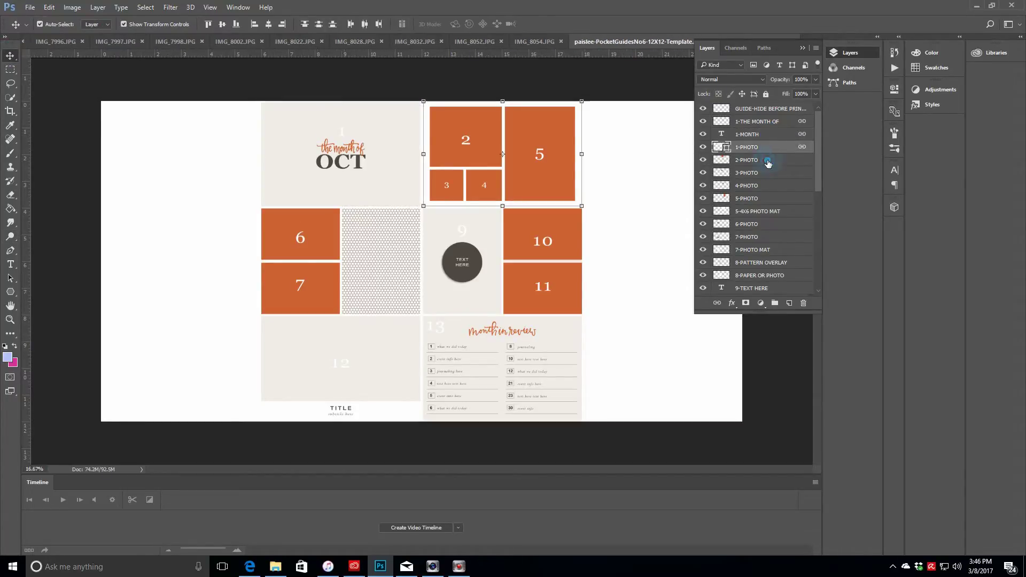
left_click(772, 123)
left_click(771, 137, "ctrl")
left_click(768, 150, "ctrl")
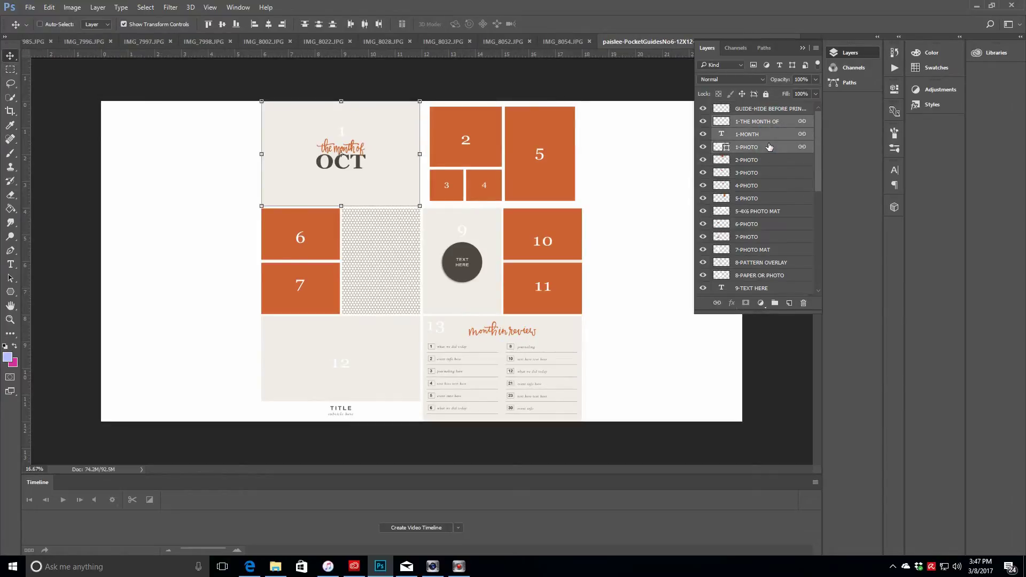
Select every template layer from the GUIDE-HIDE BEFORE PRINT layer down to 13-COLOR FILL OR PAPER
left_click(772, 114)
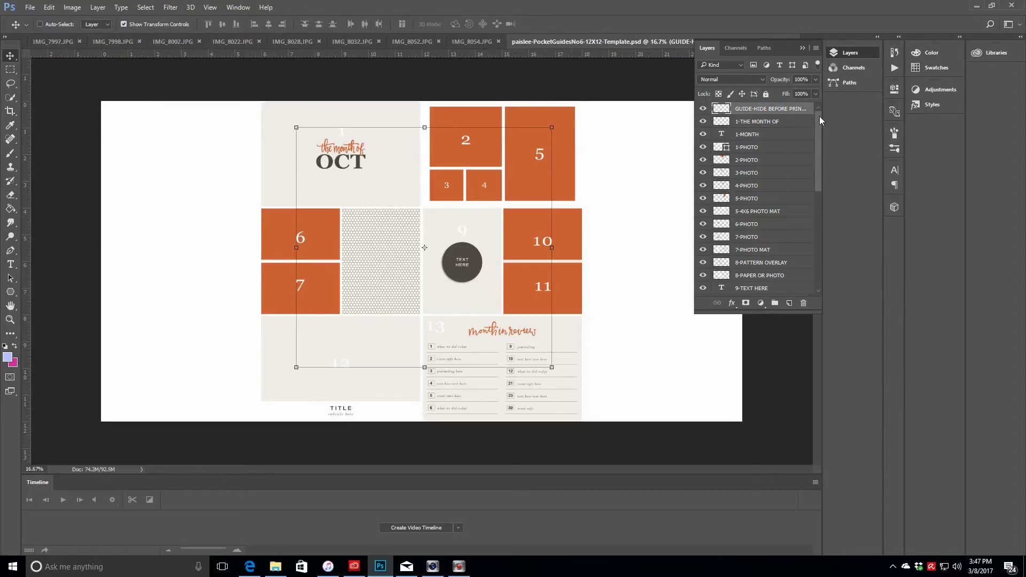
left_click_drag(820, 116, 828, 254)
left_click(758, 266, "shift")
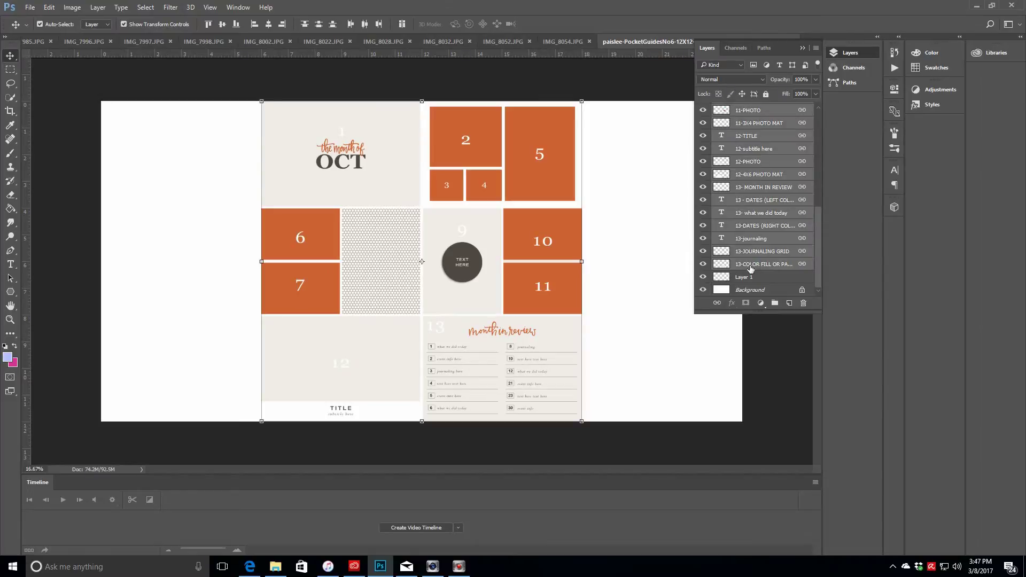
Add a horizontal and a vertical guide about 0.25 inch inside the canvas's top and left edges
left_click(9, 319)
left_click(129, 114)
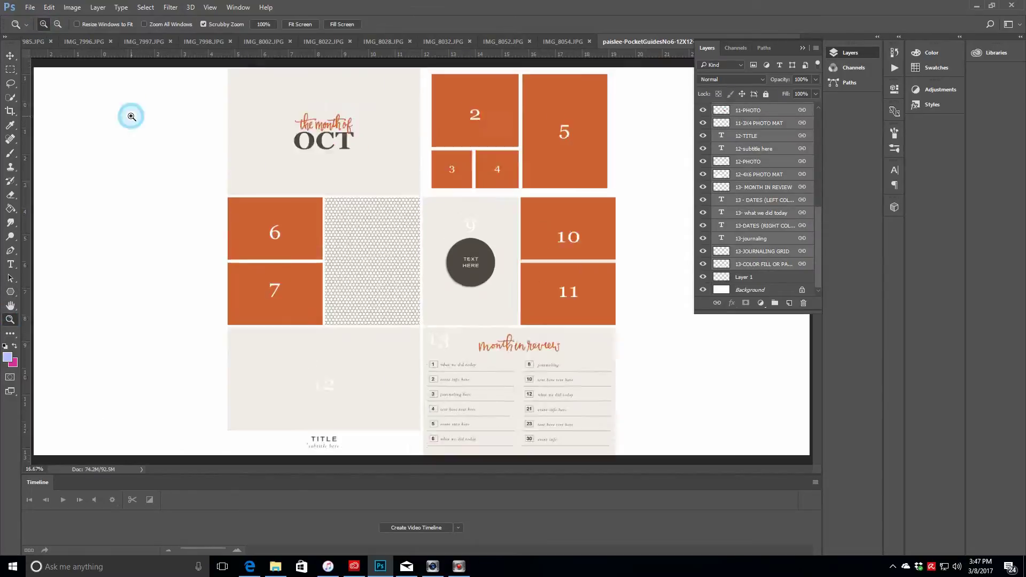
left_click(131, 115)
key("v")
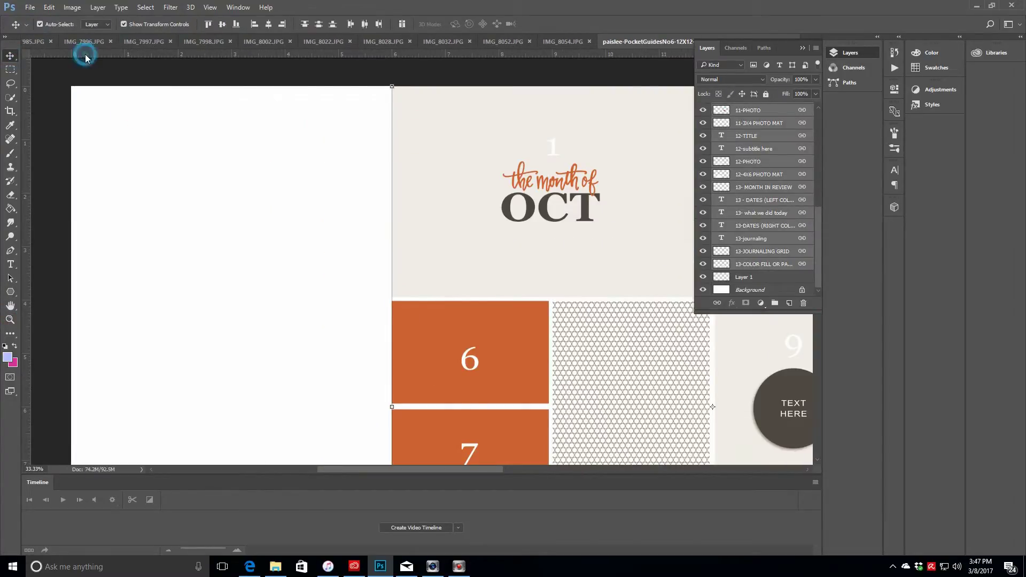
left_click_drag(86, 57, 93, 100)
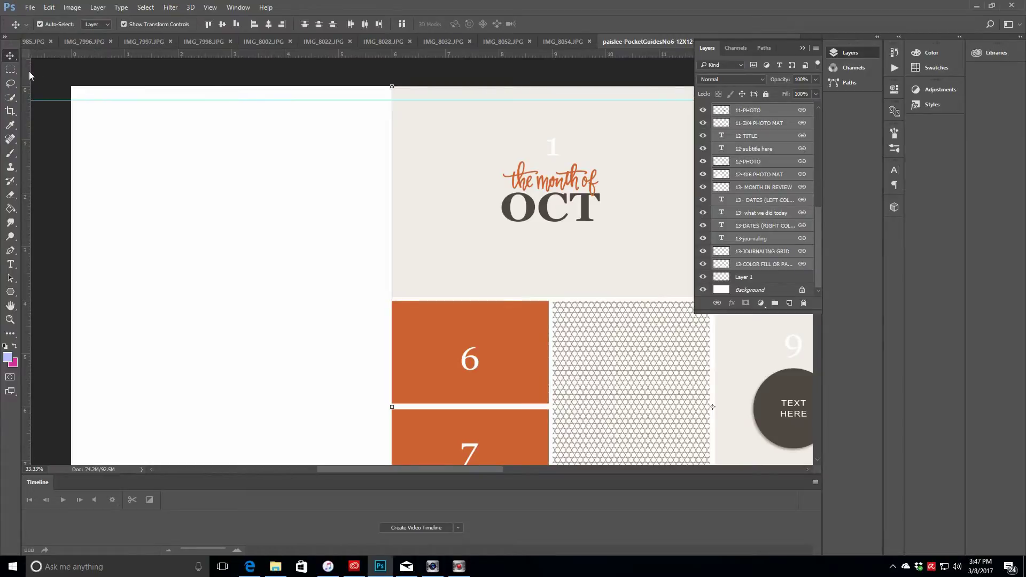
left_click_drag(26, 74, 85, 72)
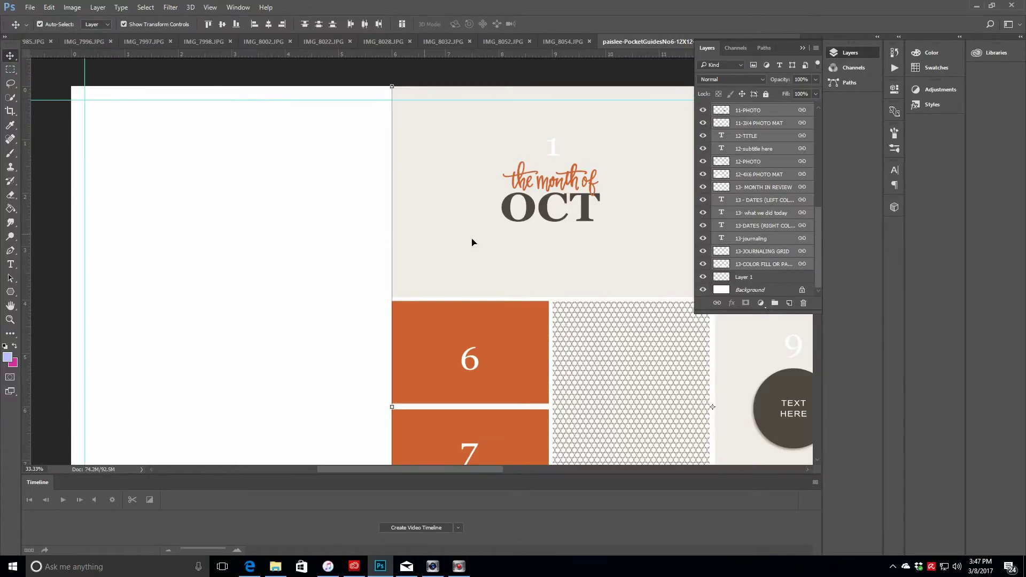
Move the selected template layers flush to the canvas's left edge and scale their upper-left corner in to the guide intersection
left_click_drag(615, 160, 298, 158)
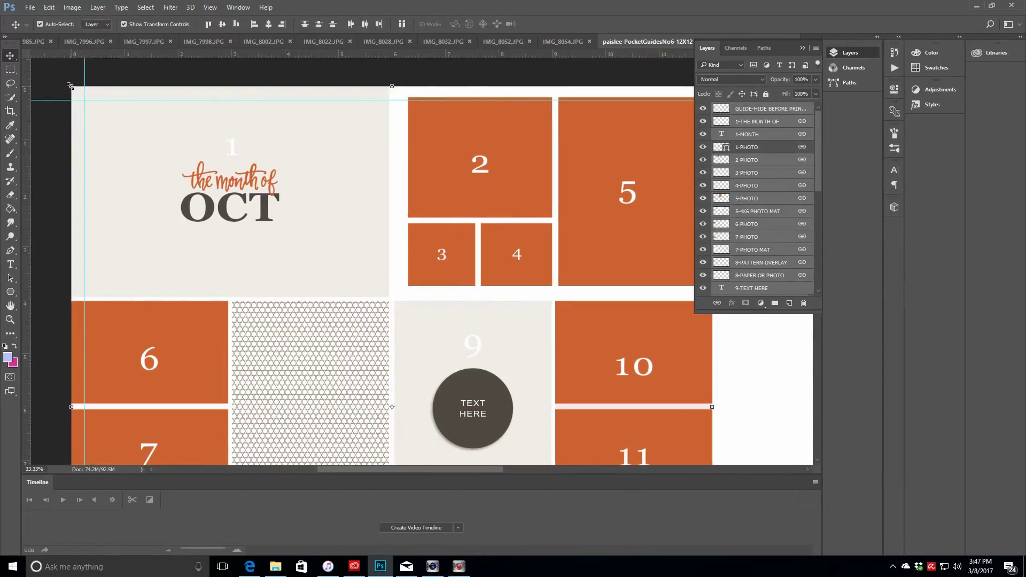
left_click_drag(70, 85, 84, 100)
Add a vertical guide at about 11.74 inches and a horizontal guide about 0.25 inch above the canvas's bottom edge
left_click_drag(446, 470, 538, 466)
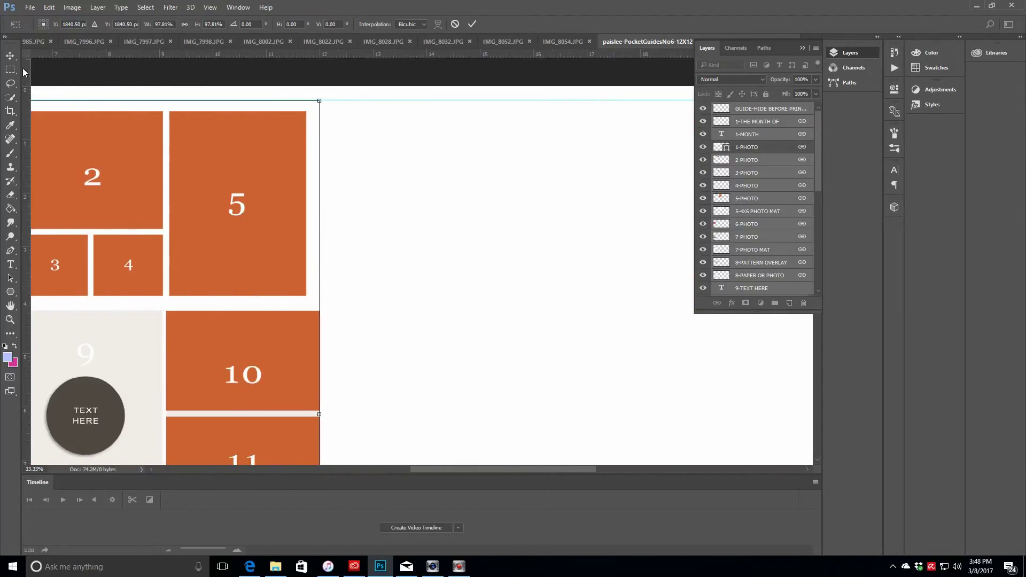
left_click_drag(24, 71, 305, 76)
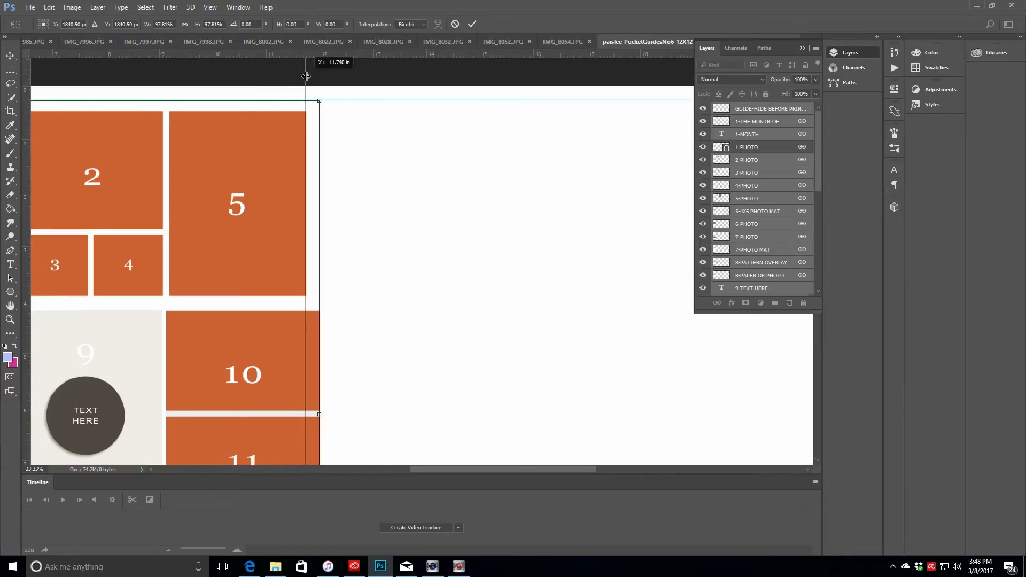
left_click_drag(306, 77, 306, 76)
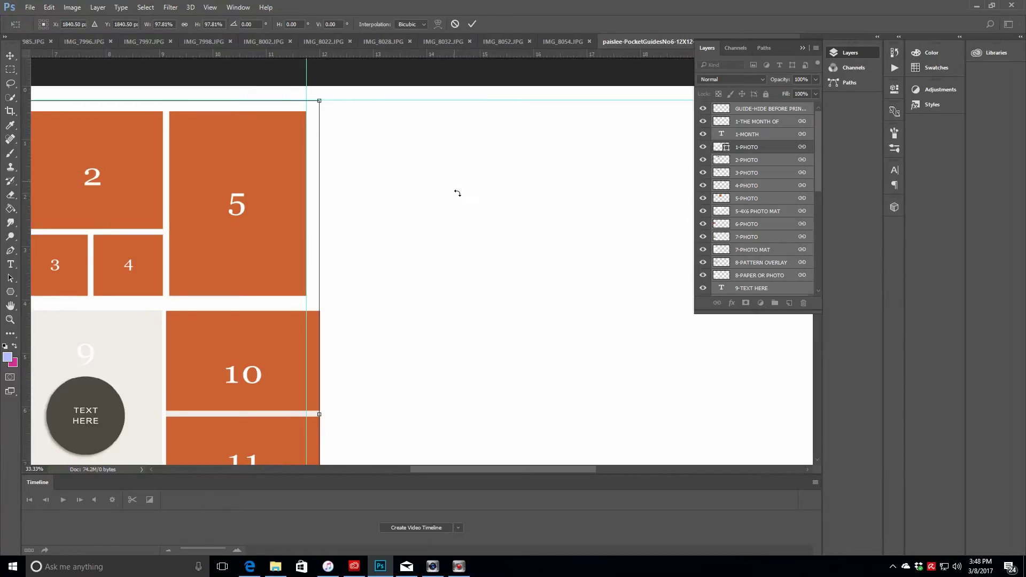
scroll(459, 194, "down", 5)
scroll(459, 194, "down", 4)
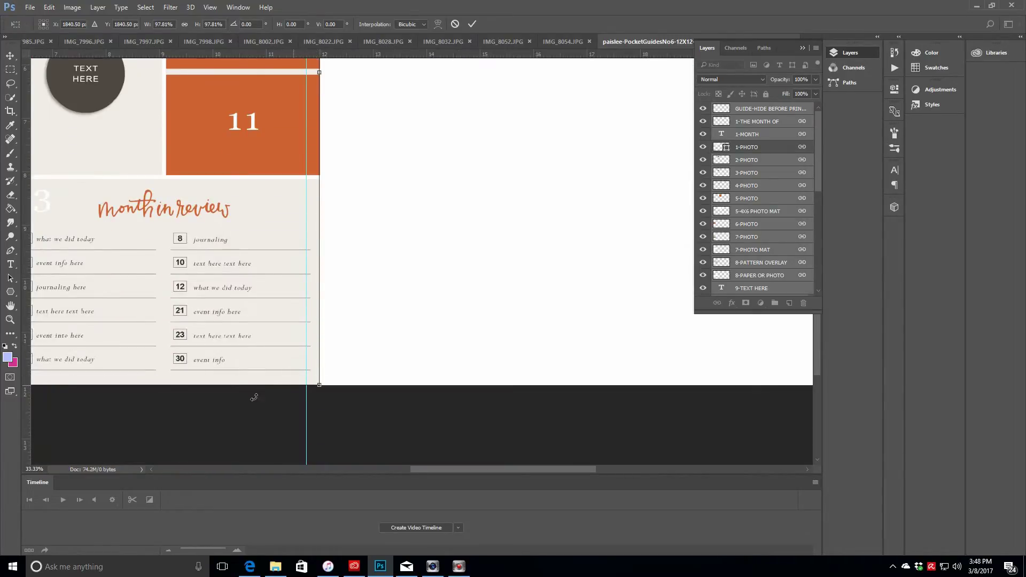
left_click_drag(95, 56, 102, 372)
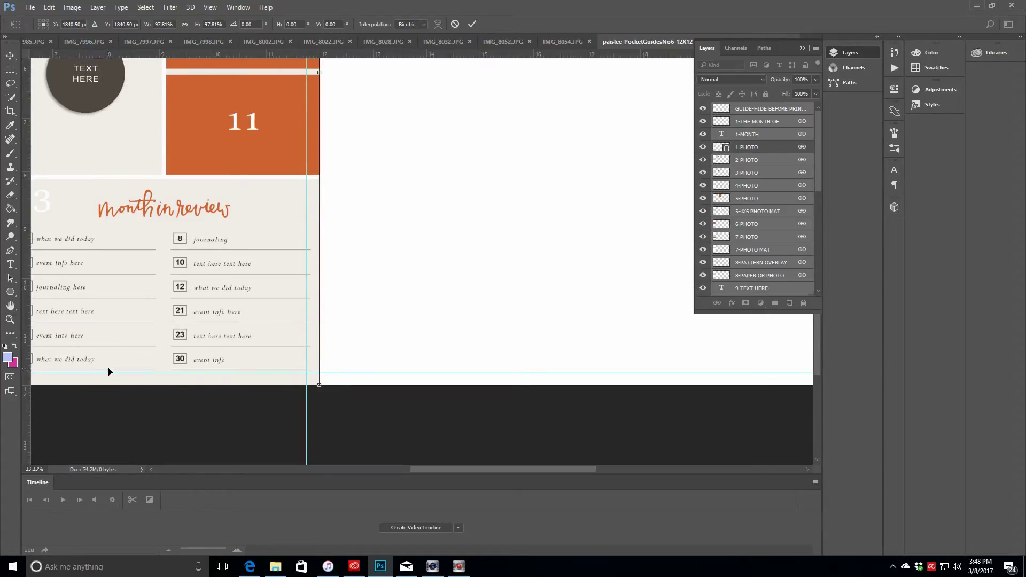
Scale the template's lower-right corner in to the guides, to 95.72% overall, and apply the transform
left_click_drag(320, 384, 310, 375)
left_click_drag(306, 371, 306, 371)
left_click_drag(586, 469, 463, 493)
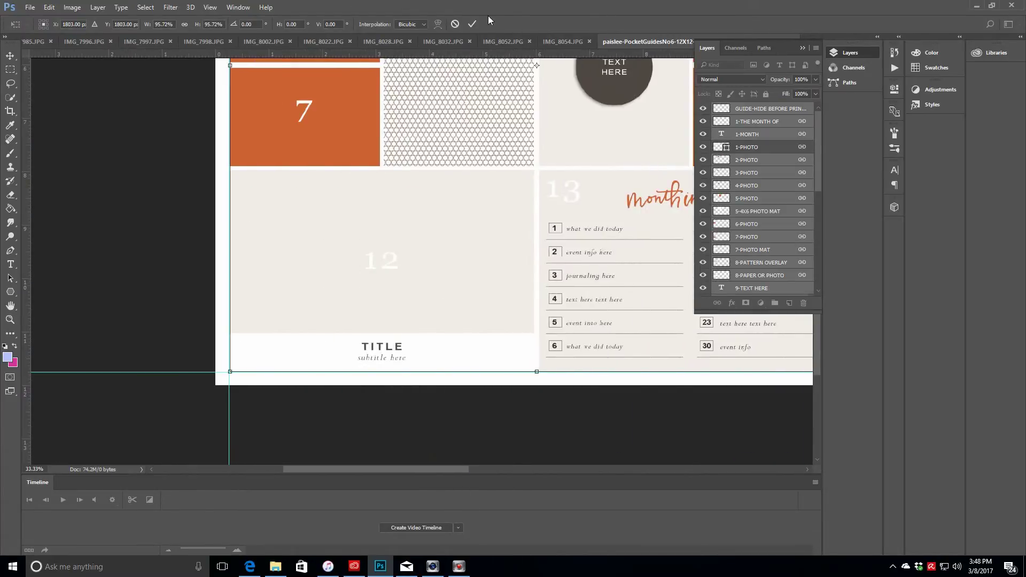
left_click(472, 23)
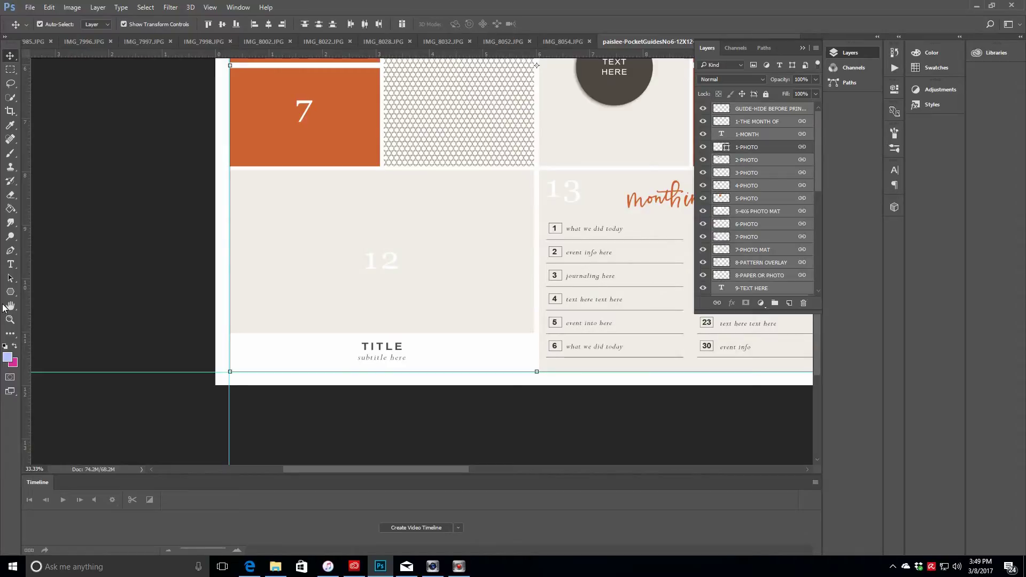
Hide the 1-MONTH text layer in the template's first block
left_click(9, 319)
left_click(300, 24)
left_click(776, 148)
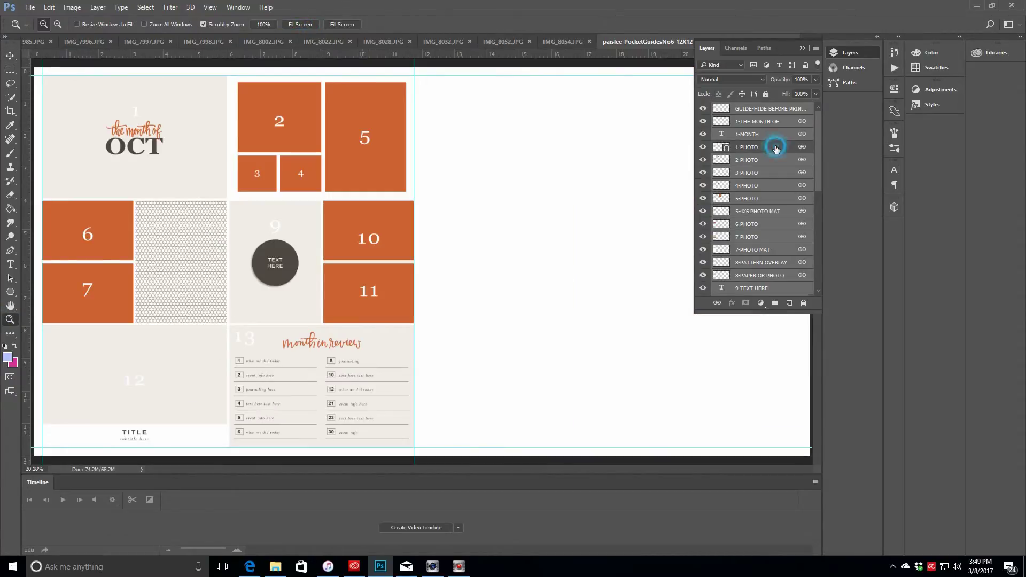
left_click(9, 57)
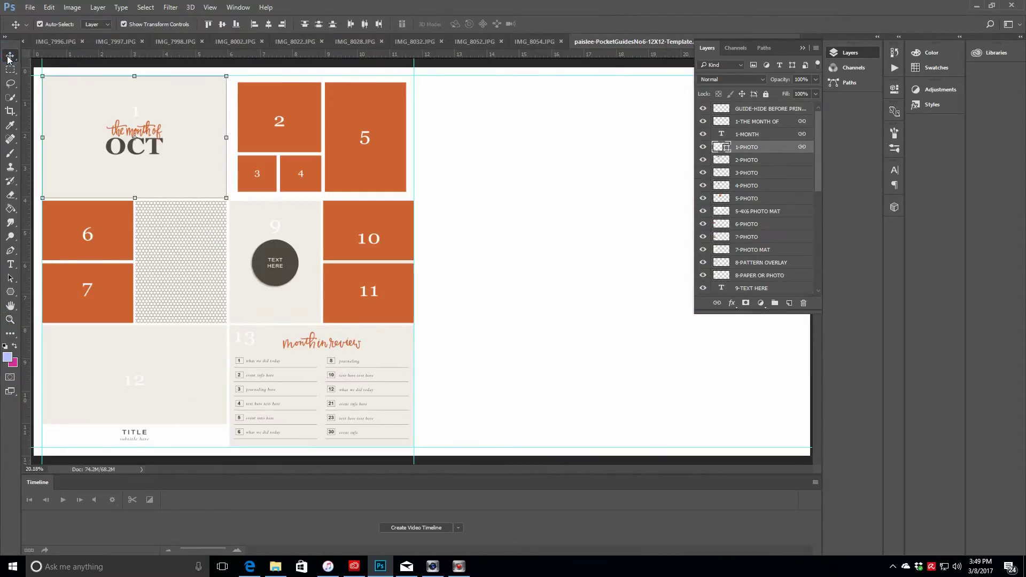
left_click(782, 124)
left_click(777, 137)
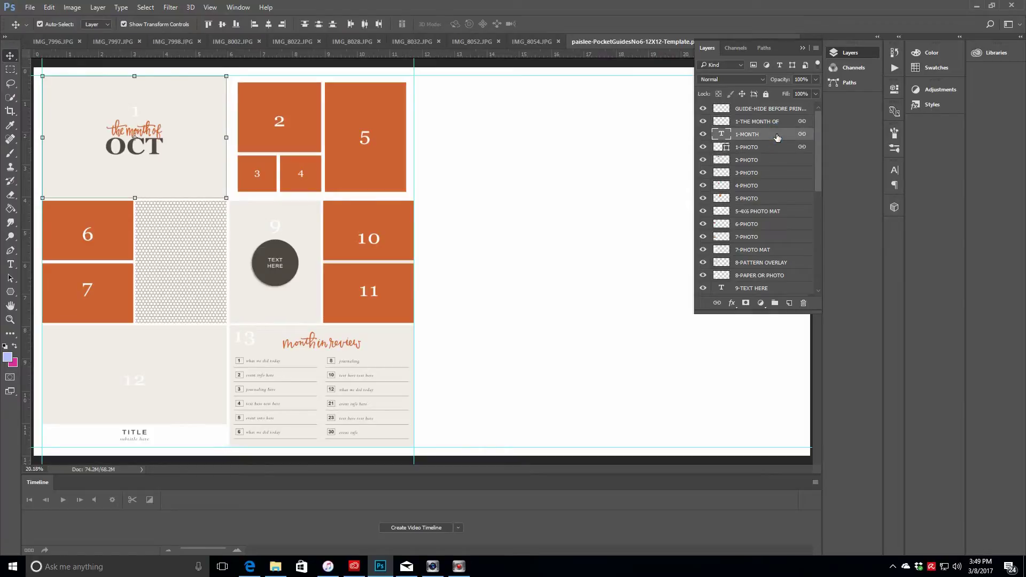
left_click(703, 135)
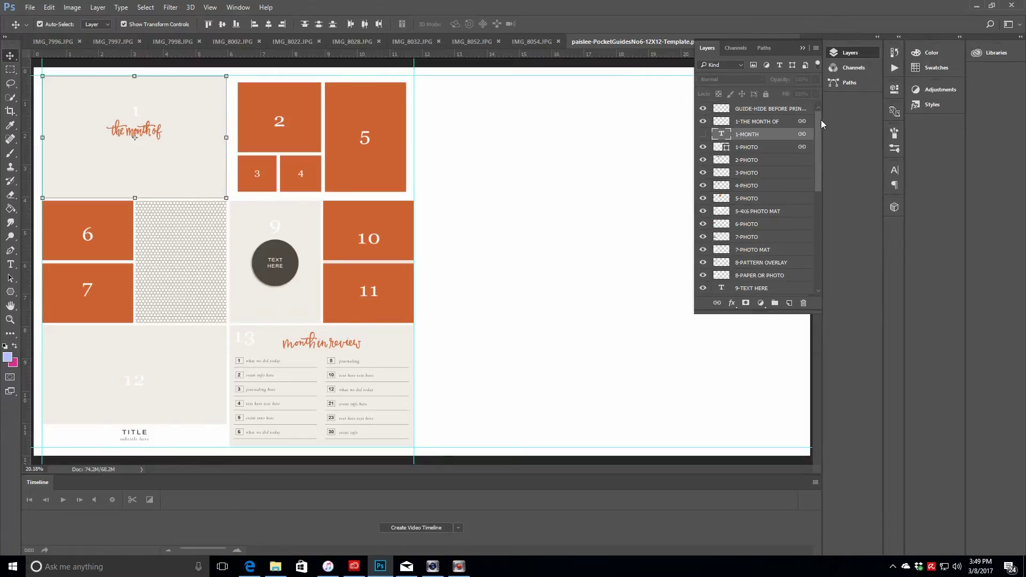
Select all the block 13 layers, from 13-COLOR FILL OR PAPER up to 13- MONTH IN REVIEW
scroll(765, 203, "down", 5)
left_click(754, 266)
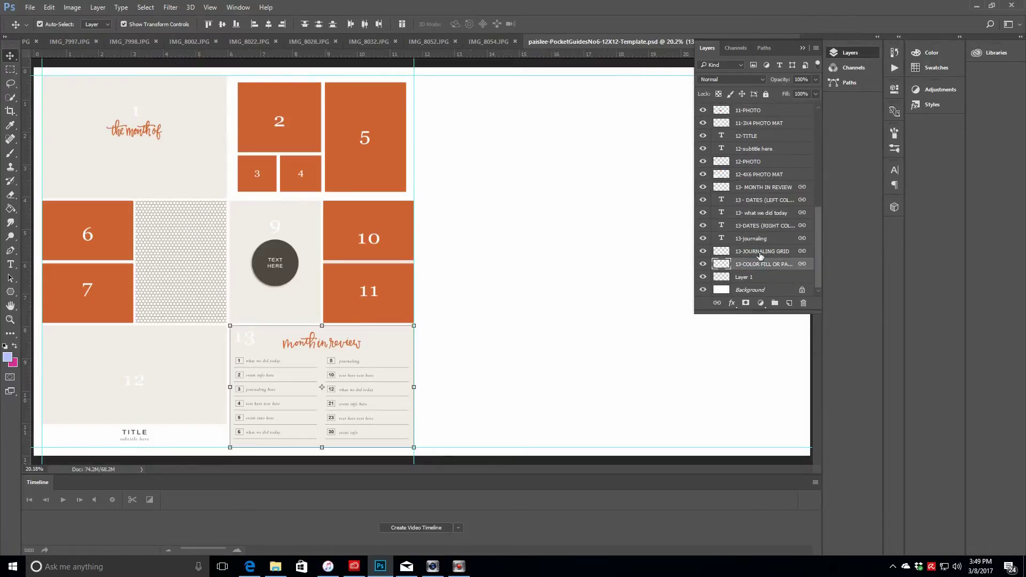
left_click_drag(760, 256, 760, 184)
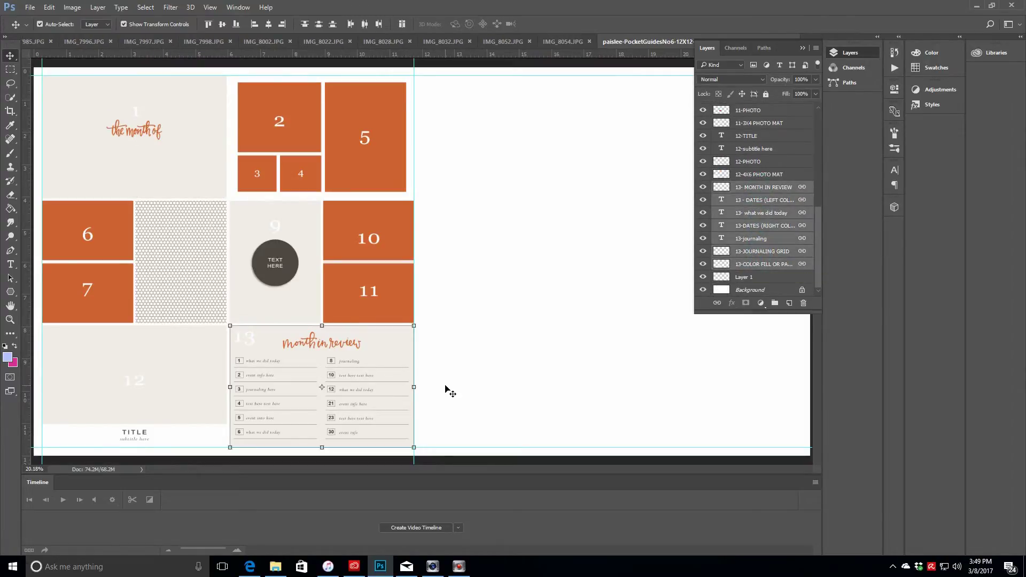
Add vertical guides for the second page at about 12.25 inches and about 23.75 inches
key("z")
left_click(550, 236, "alt")
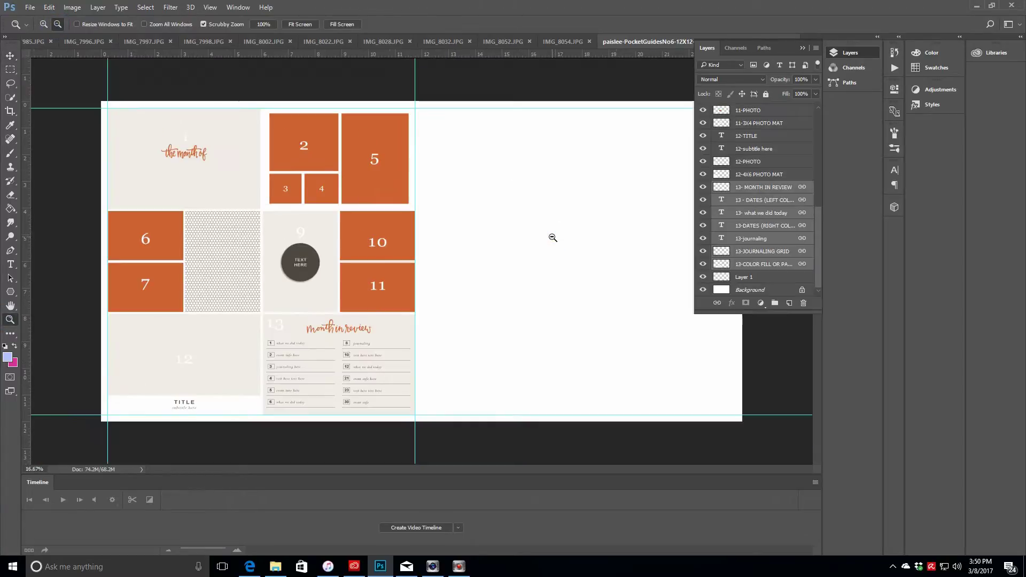
left_click(10, 56)
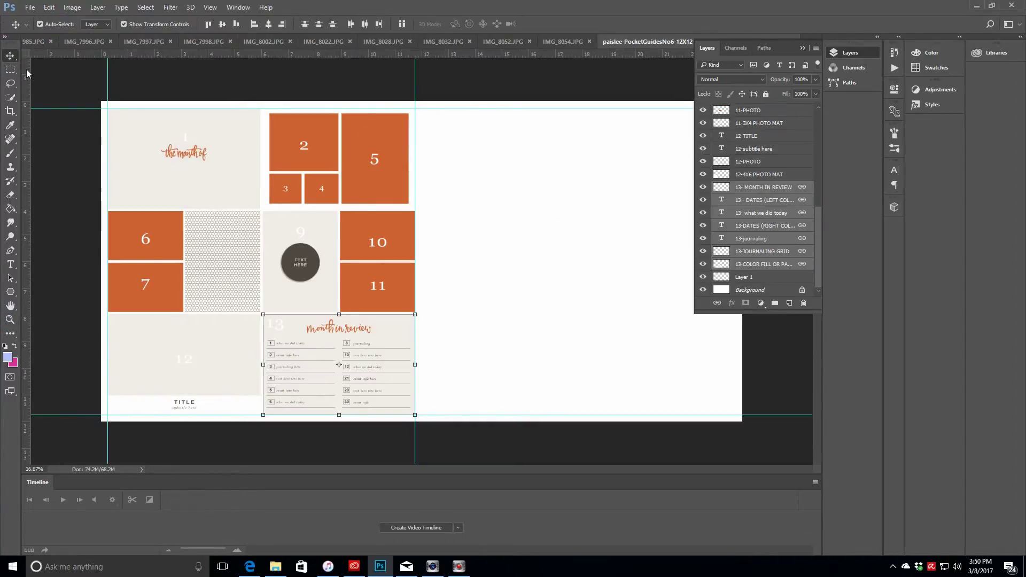
left_click_drag(26, 75, 428, 76)
left_click(802, 48)
left_click_drag(26, 75, 735, 83)
left_click(850, 52)
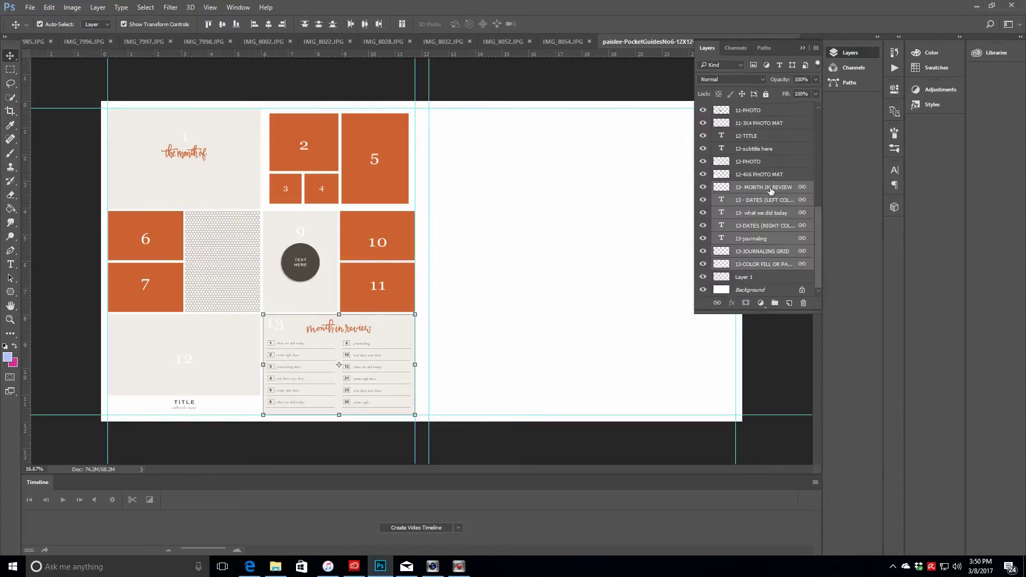
Duplicate the selected block 13 month in review layers within the template document
right_click(770, 188)
left_click(844, 117)
left_click(604, 173)
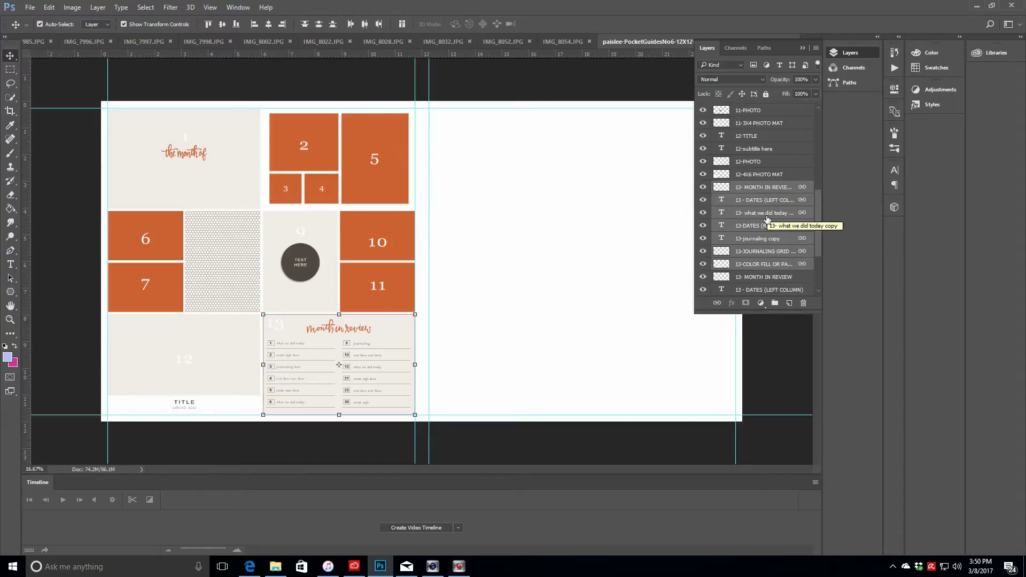
Bring the month in review copies to the top of the layer stack and place them in the second page's lower-right guide corner
left_click_drag(768, 213, 787, 115)
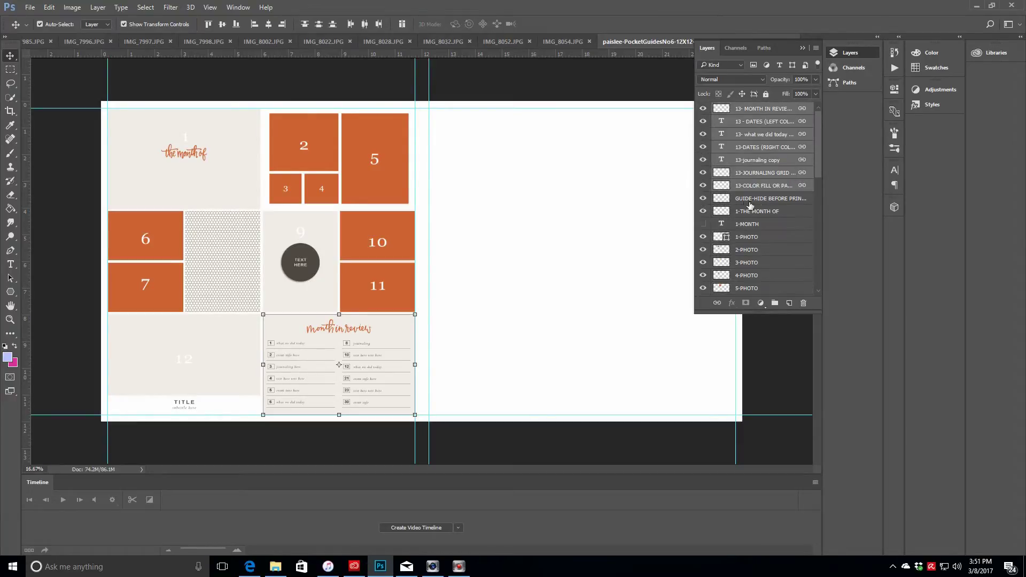
left_click_drag(373, 343, 692, 344)
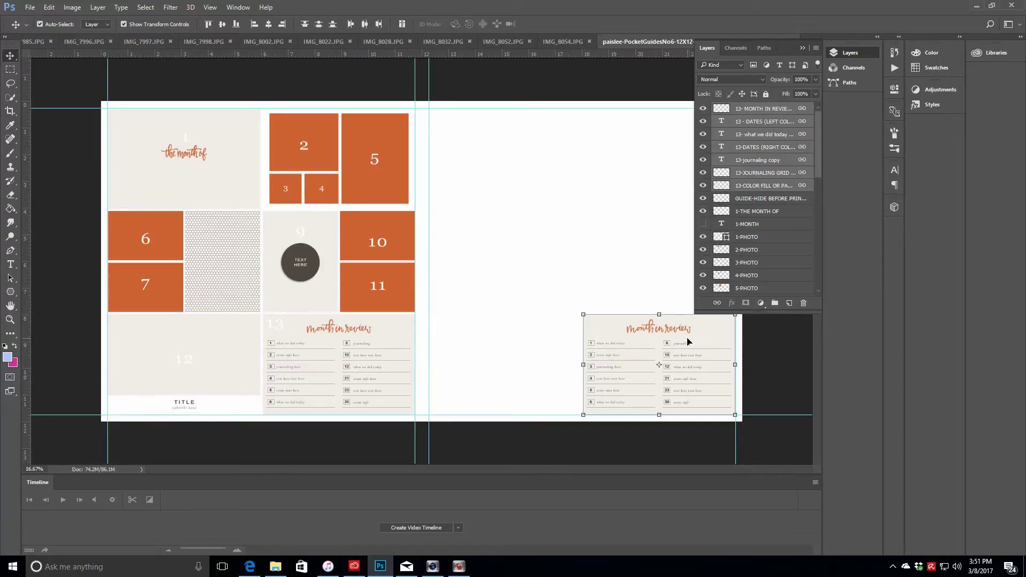
Delete the original block 13 month in review layers from the first page and undo the deletion
left_click_drag(815, 114, 815, 238)
left_click(743, 189)
left_click(750, 265, "shift")
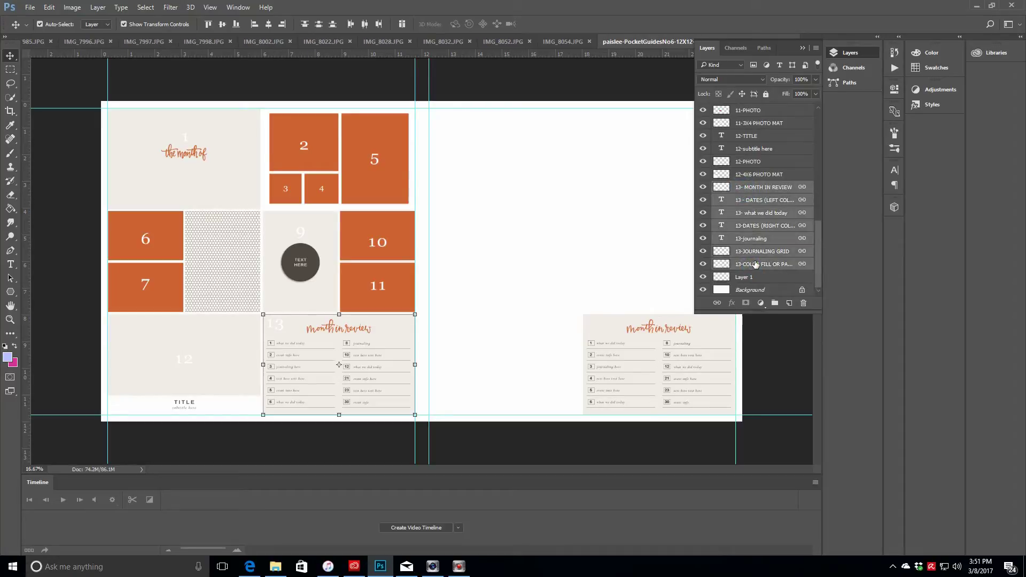
key("Delete")
left_click(49, 7)
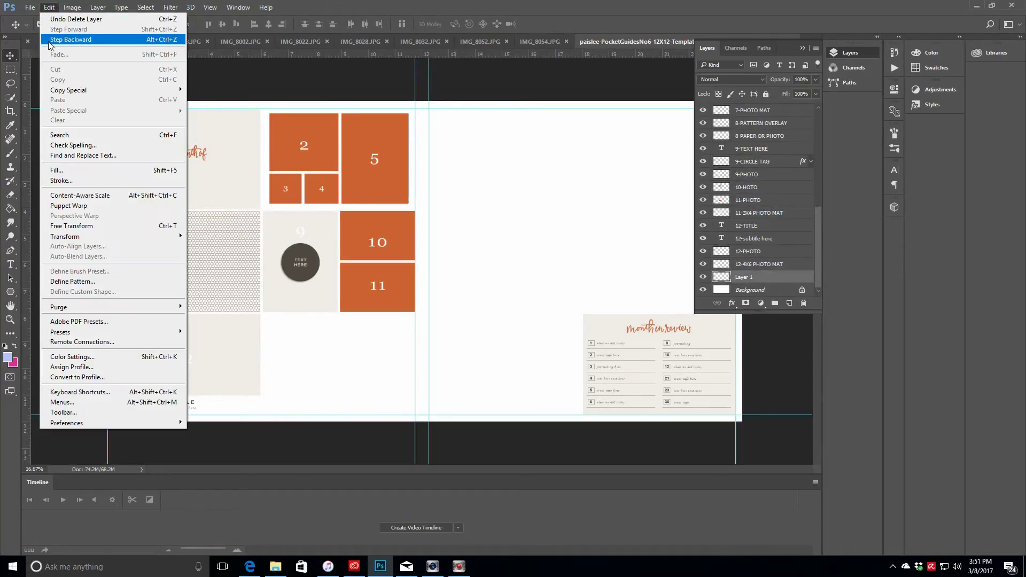
left_click(48, 40)
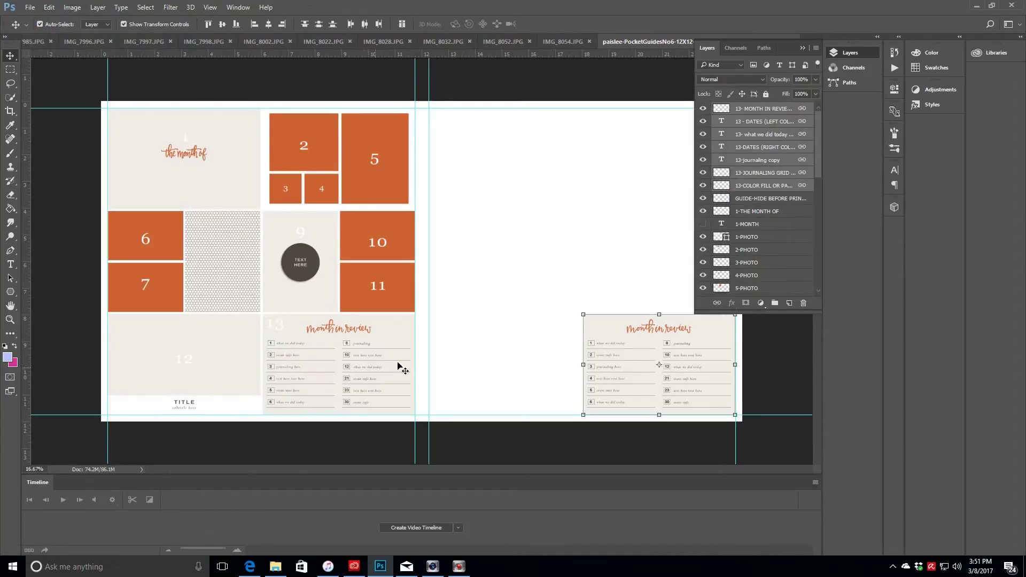
Delete the month in review title, dates and journaling text layers from the second page's block copy, and undo the deletion
left_click(763, 110)
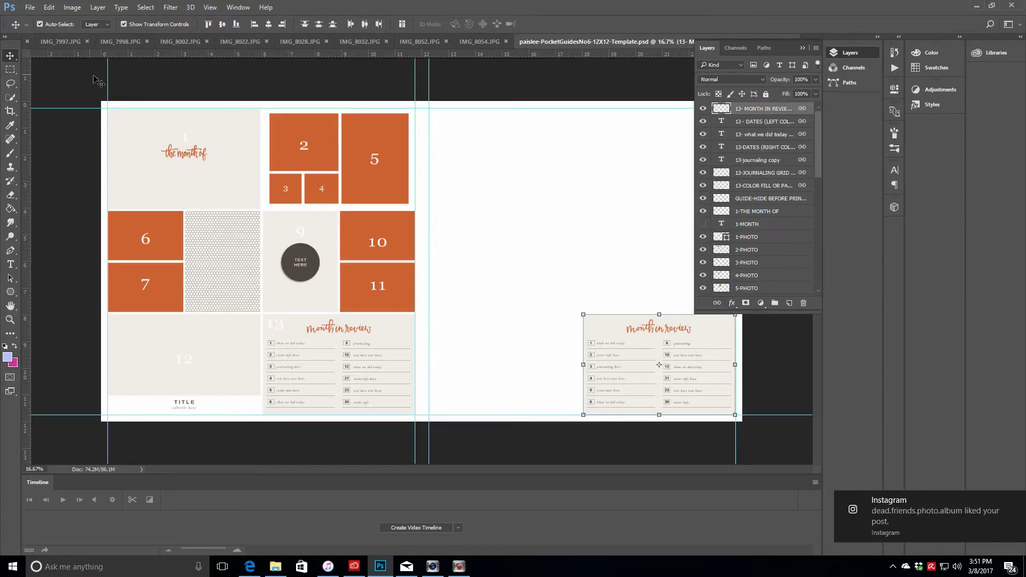
left_click(773, 123)
left_click(771, 111)
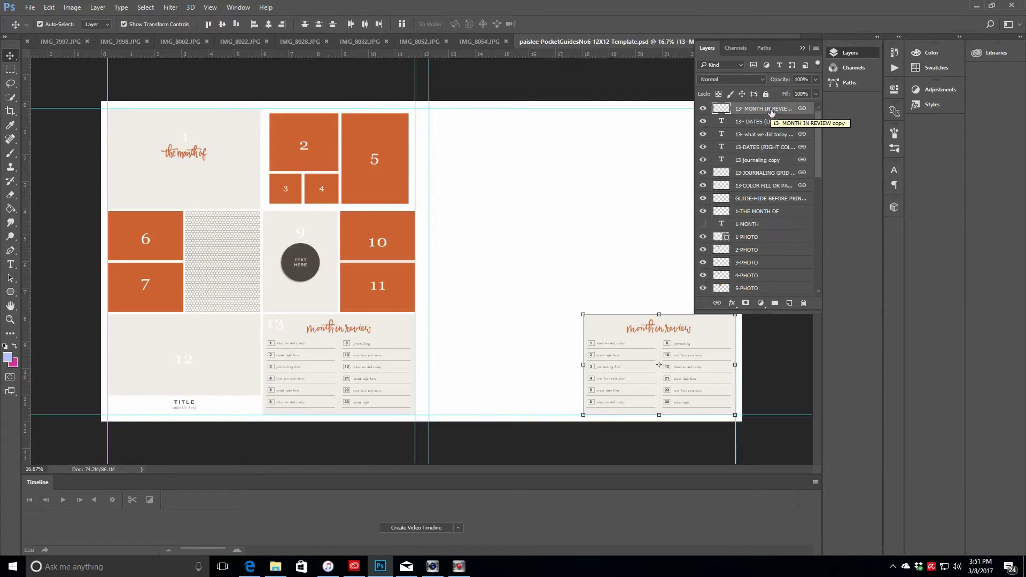
left_click(756, 160, "shift")
key("Delete")
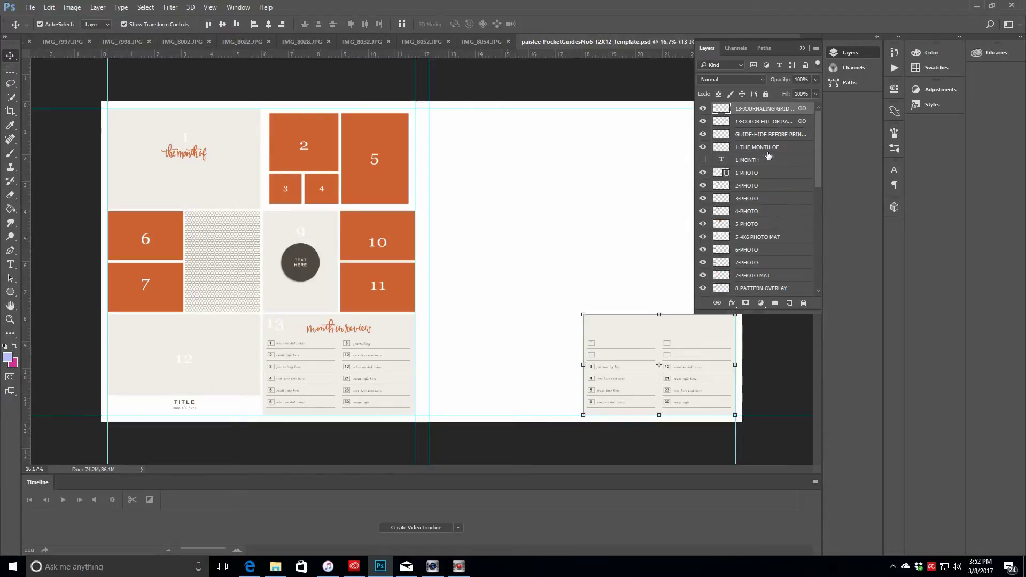
left_click(764, 122)
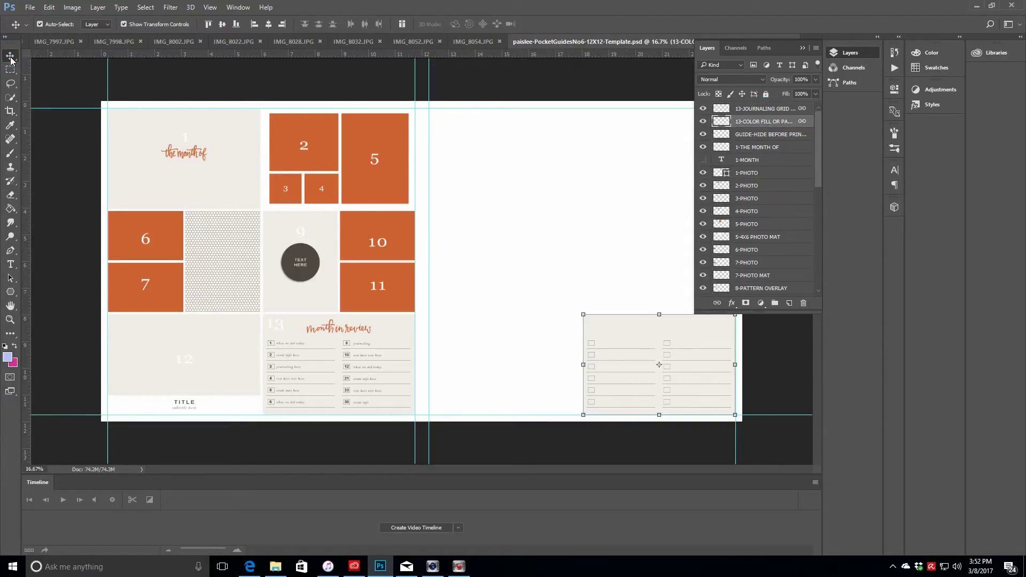
left_click(49, 7)
left_click(52, 29)
Delete the original block 13 month in review title, dates, text and journaling grid layers from the first page, keeping its color fill layer
left_click_drag(818, 115, 830, 243)
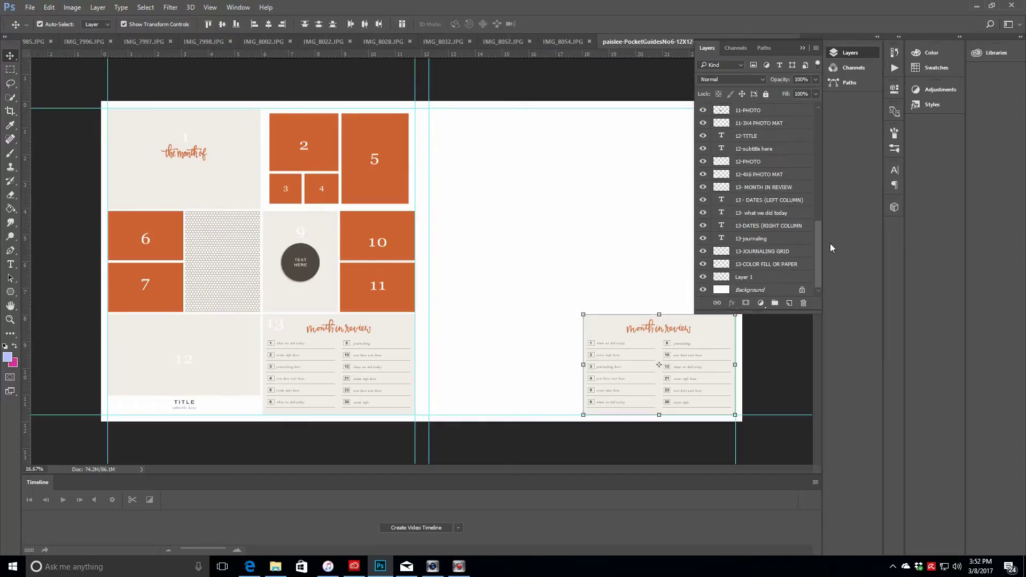
left_click(753, 187)
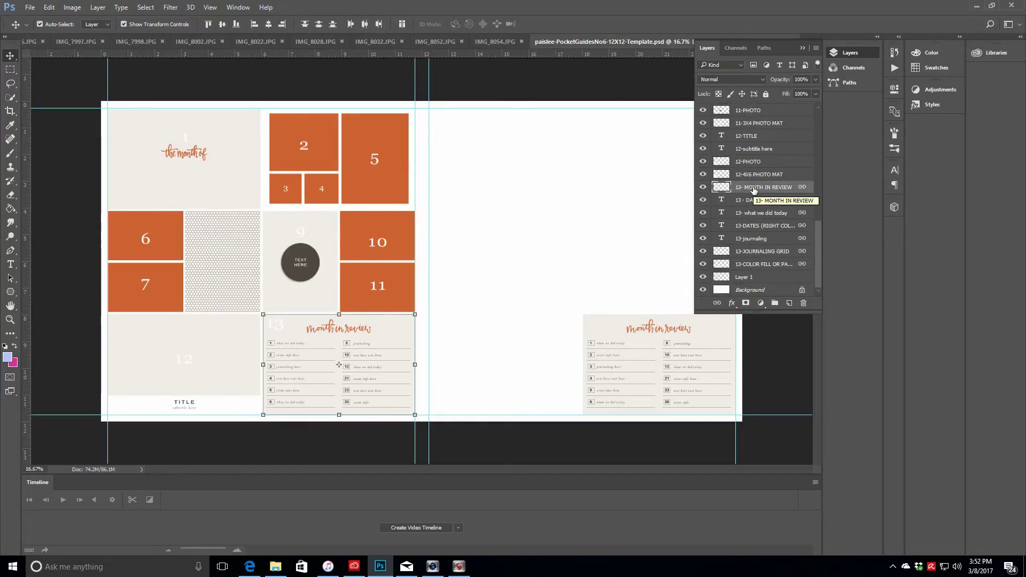
left_click(751, 239, "shift")
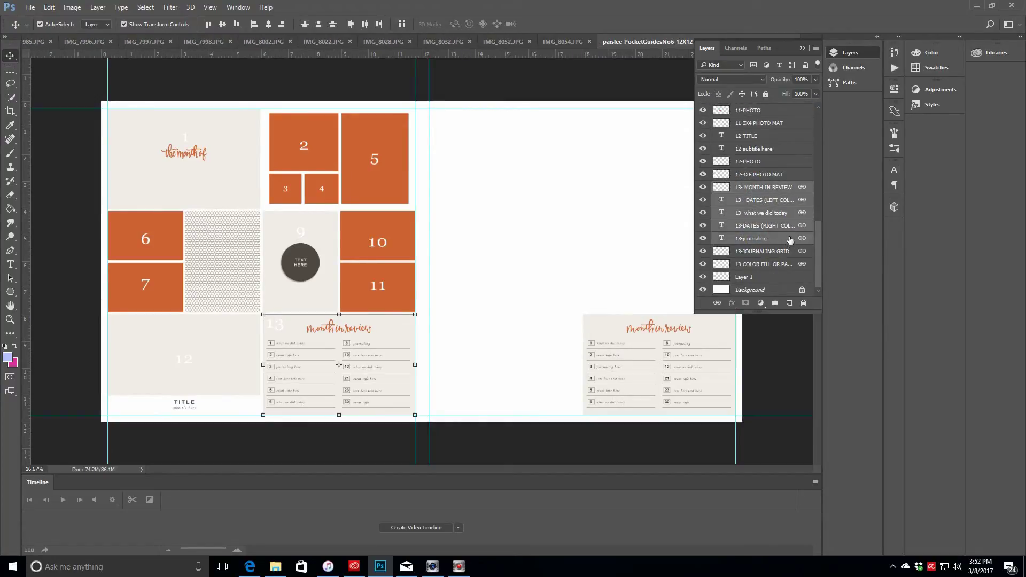
key("Delete")
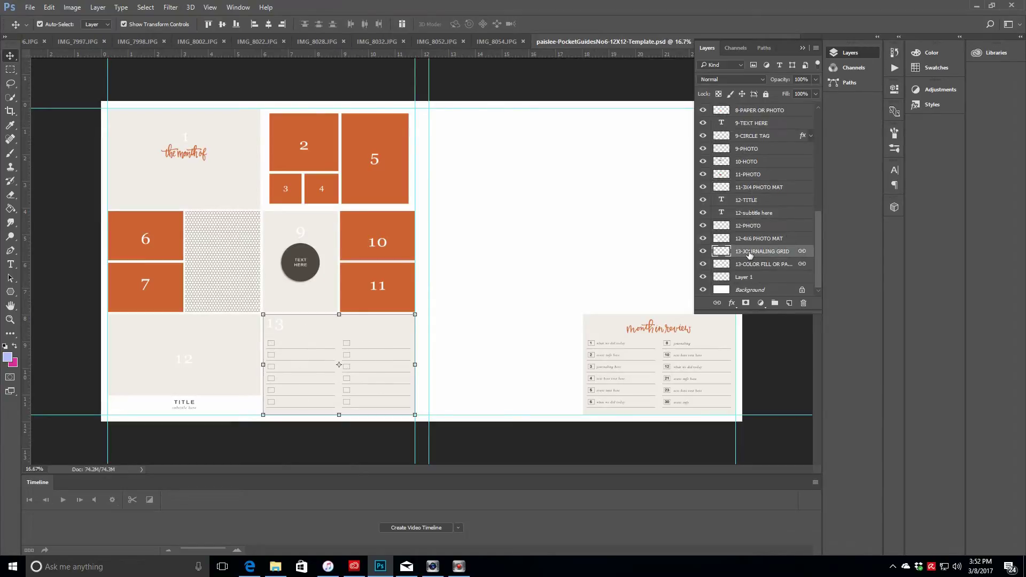
key("Delete")
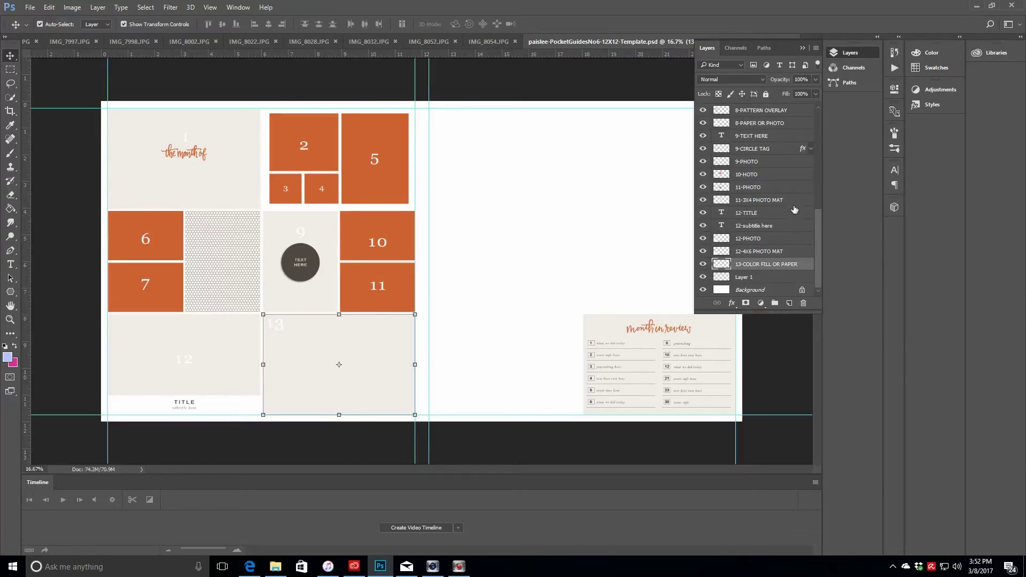
Duplicate the linked block 12 title, subtitle, photo and mat layers above the guide layer and place the copies in the second page's upper-left guide corner
left_click(768, 214)
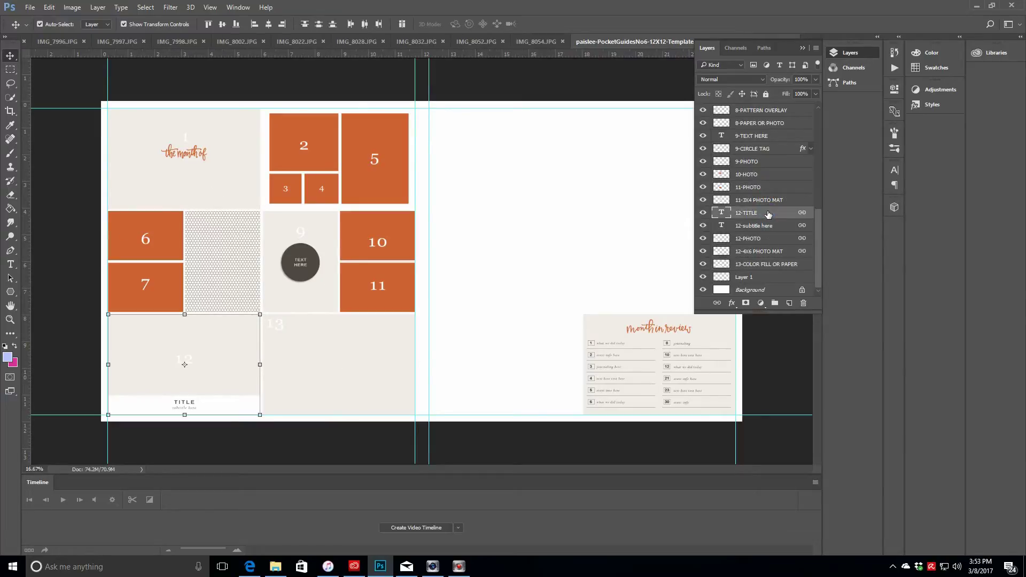
right_click(765, 254)
left_click(795, 137)
key("Return")
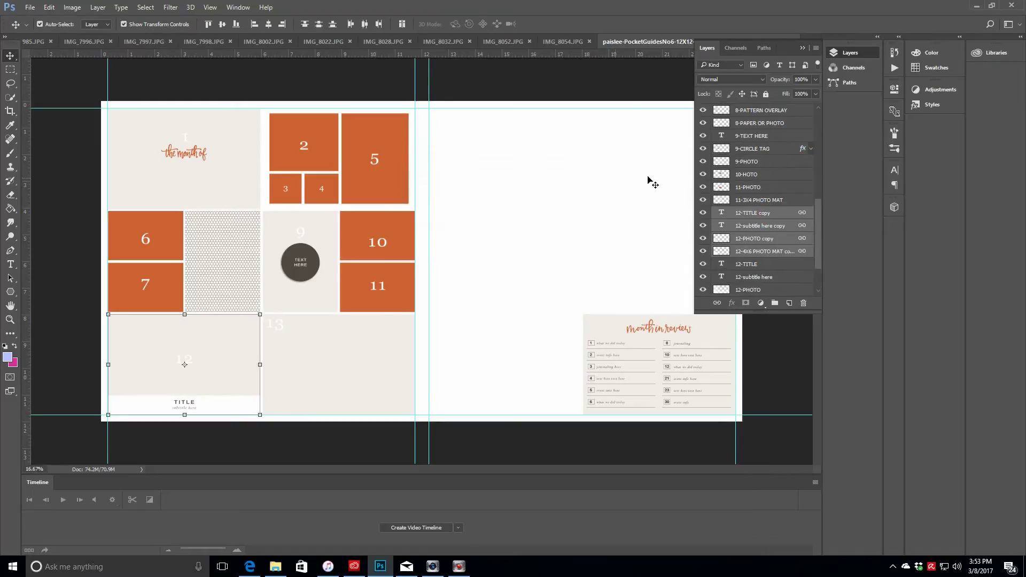
left_click_drag(785, 162, 794, 111)
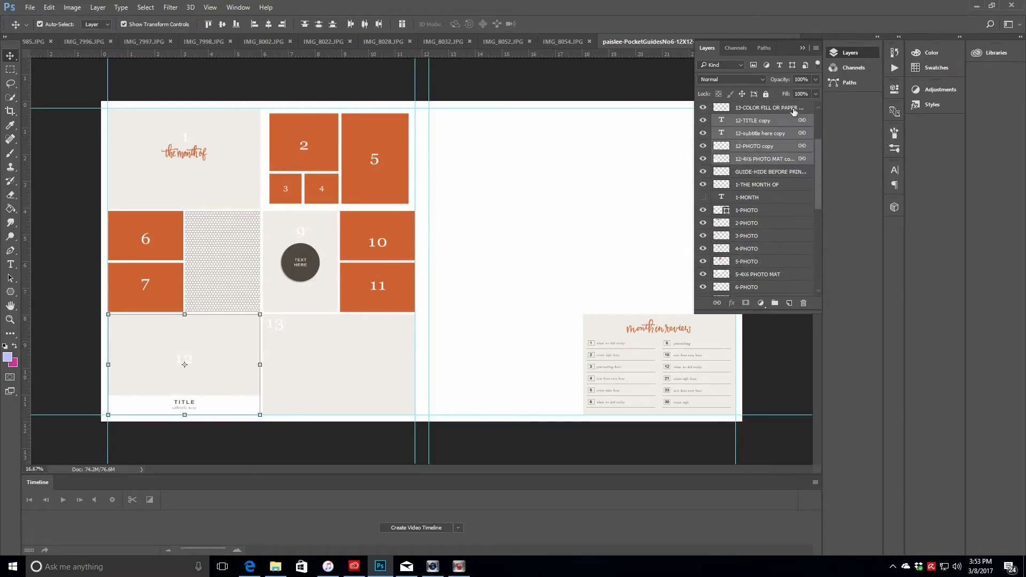
left_click_drag(227, 348, 538, 144)
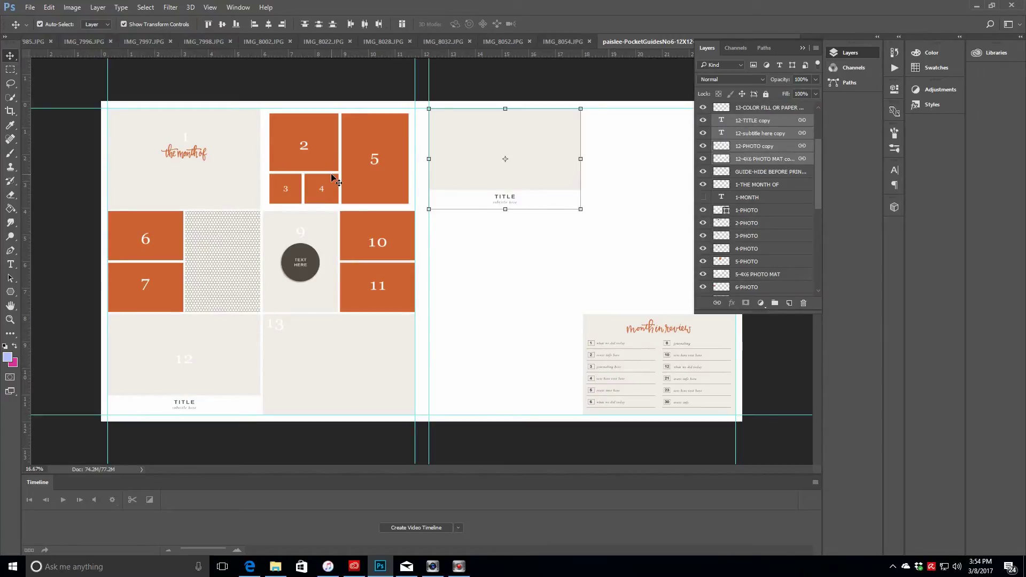
Duplicate the 2-PHOTO to 5-PHOTO layers with the 5-4X6 PHOTO MAT and place the copies in the second page's lower-left guide corner
left_click(762, 225)
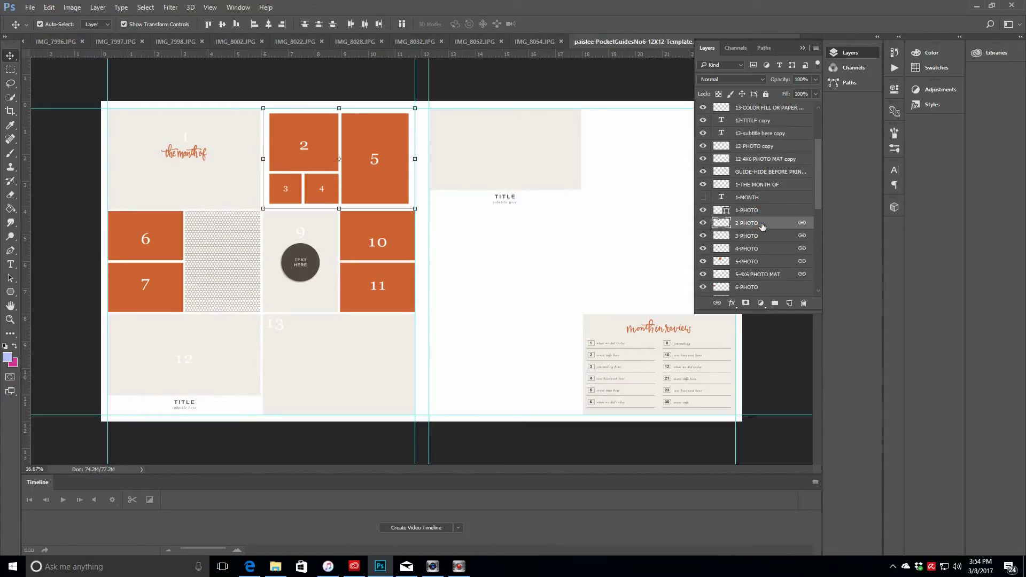
left_click(763, 238, "ctrl")
left_click(763, 250, "ctrl")
left_click(764, 262, "ctrl")
left_click(764, 275, "ctrl")
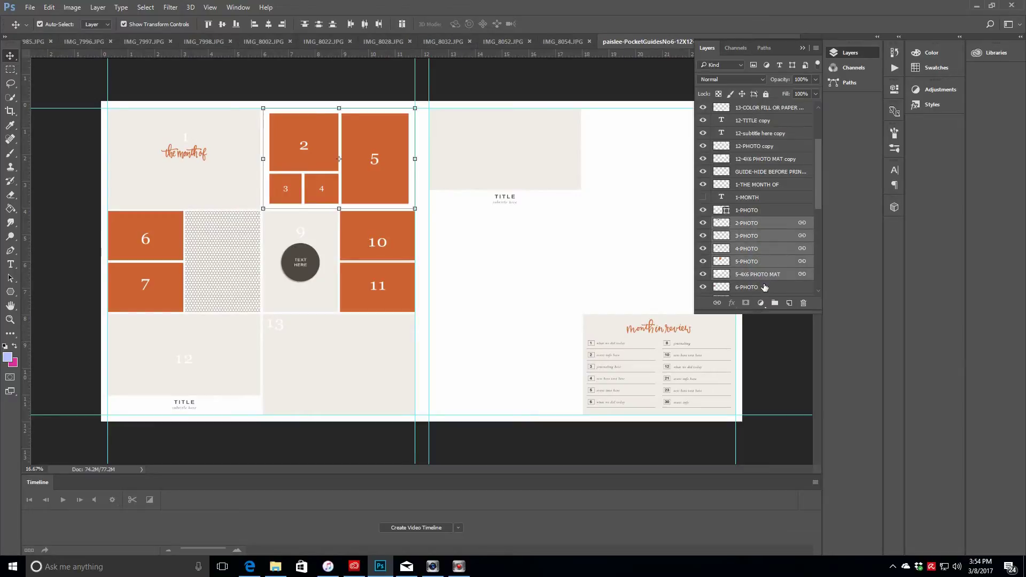
right_click(774, 224)
left_click(799, 116)
left_click(613, 175)
left_click_drag(777, 226, 797, 118)
left_click_drag(365, 137, 531, 345)
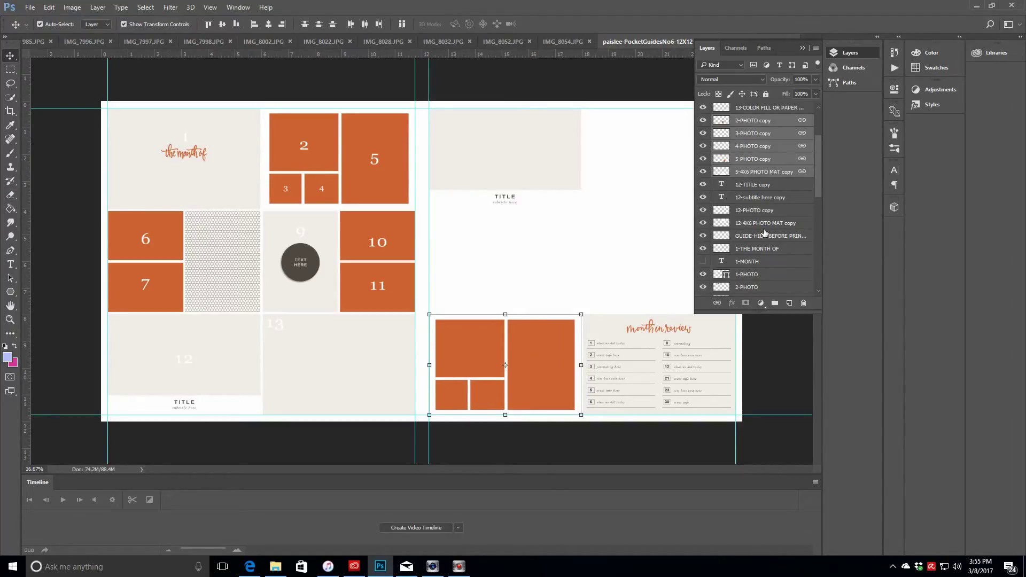
Duplicate the 8-PATTERN OVERLAY and 8-PAPER OR PHOTO layers beneath the month in review title copy and place them in the second page's middle row, second column
left_click_drag(820, 142, 819, 198)
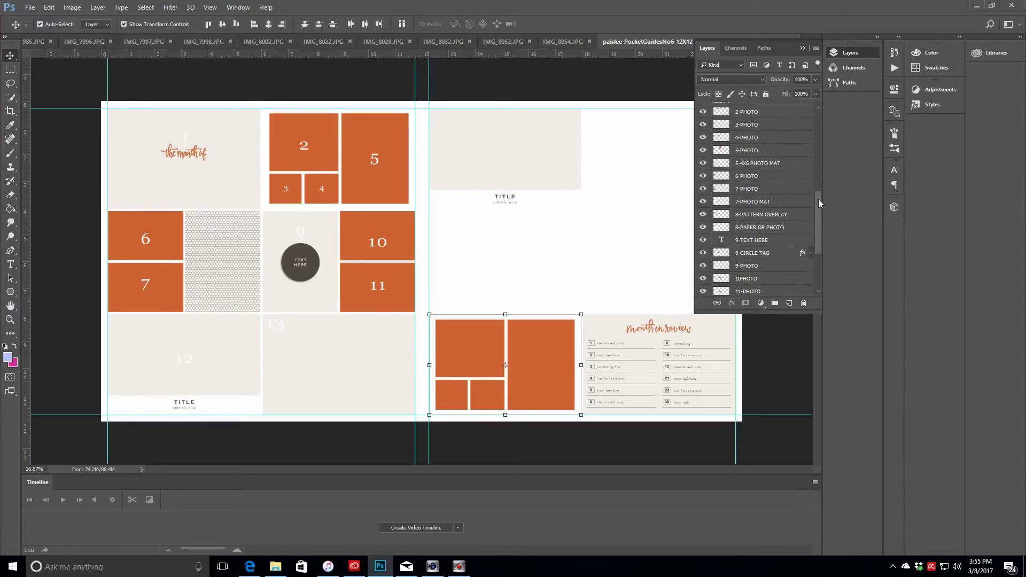
scroll(819, 199, "down", 1)
left_click(750, 184)
left_click(751, 197, "shift")
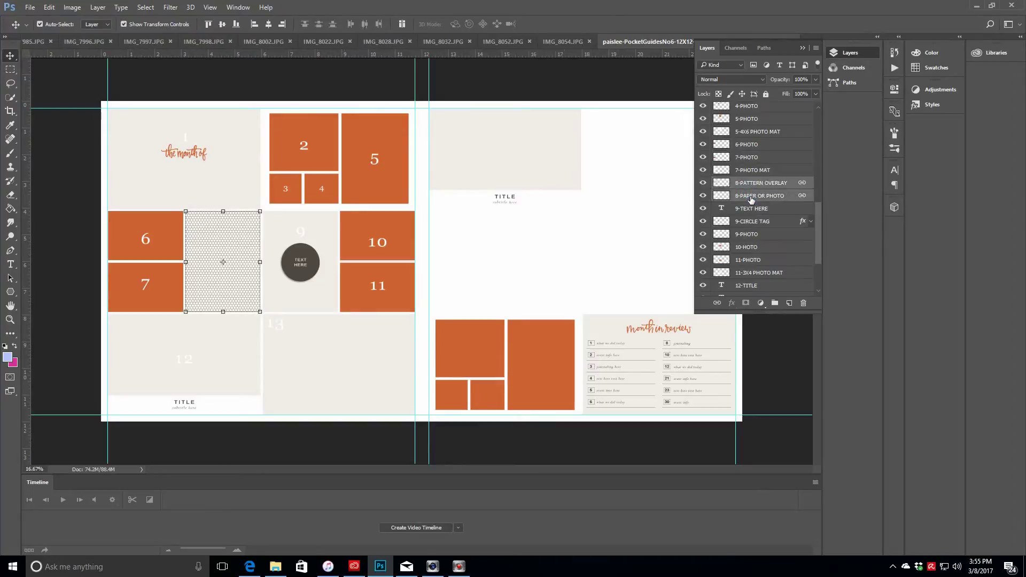
right_click(754, 186)
left_click(790, 119)
key("Return")
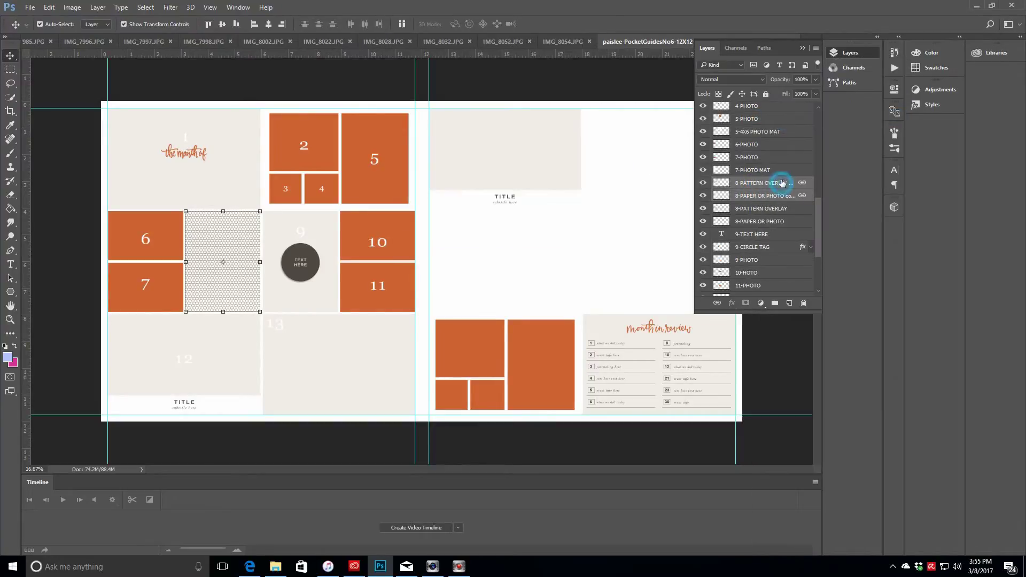
left_click_drag(781, 184, 791, 115)
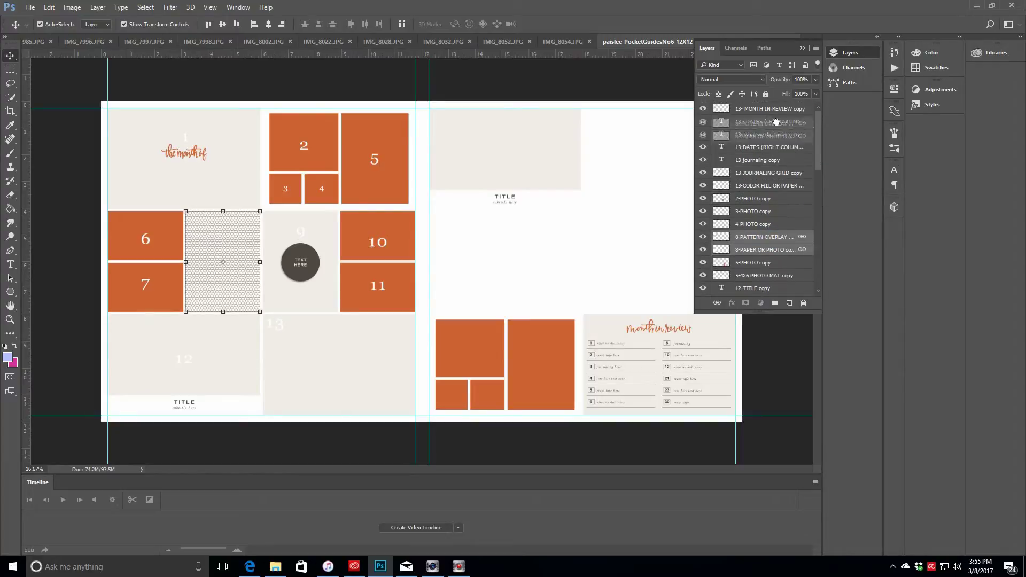
left_click_drag(224, 297, 545, 297)
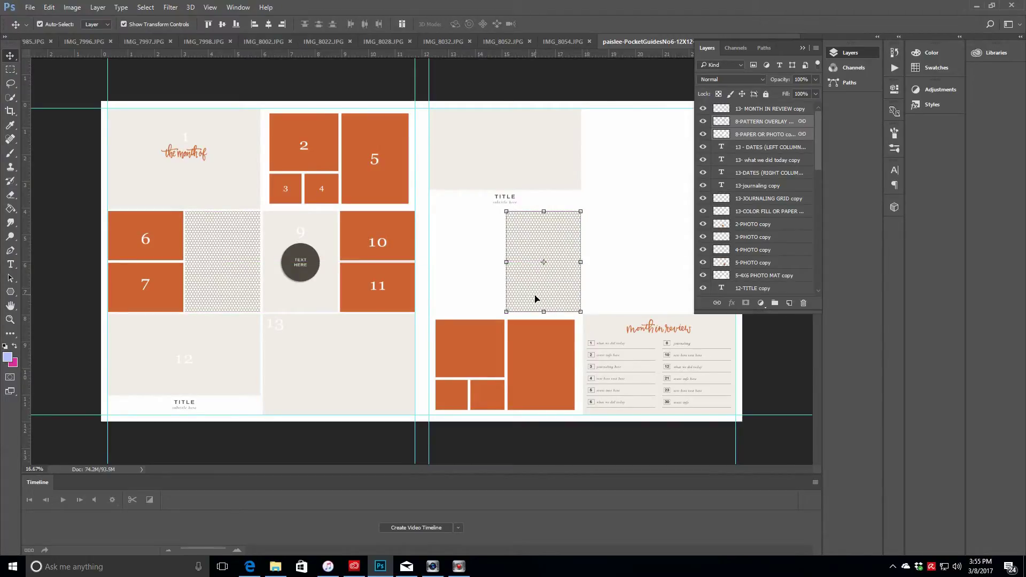
Bring the 10-HOTO, 11-PHOTO and 11-3X4 PHOTO MAT layers up the layer stack to just beneath the month in review title copy
left_click_drag(818, 121, 794, 108)
left_click(761, 218)
left_click(756, 229, "ctrl")
left_click(759, 242, "ctrl")
left_click_drag(818, 264, 822, 208)
left_click_drag(774, 285, 797, 112)
left_click_drag(819, 197, 819, 158)
left_click_drag(768, 247, 819, 151)
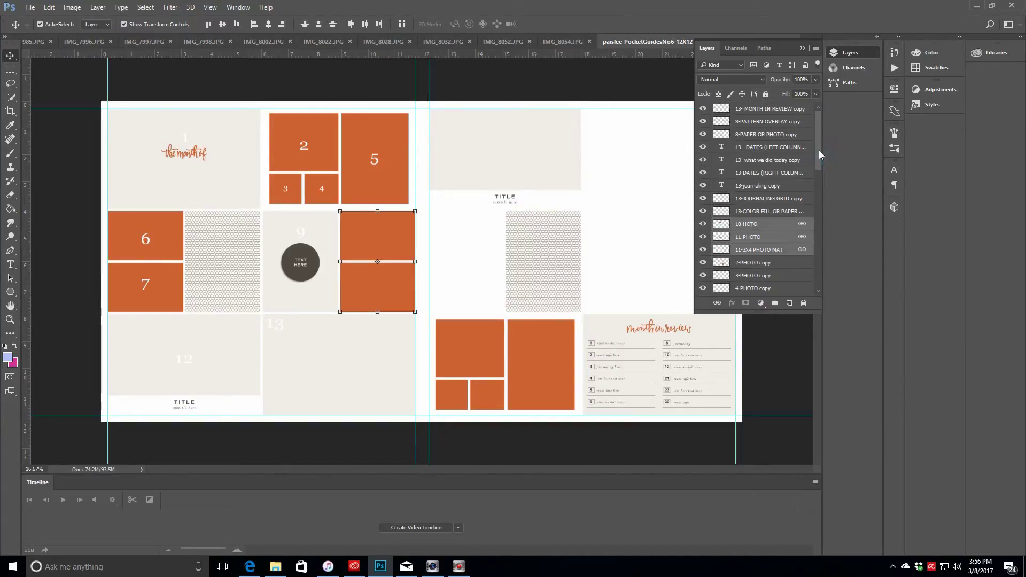
left_click_drag(774, 229, 780, 116)
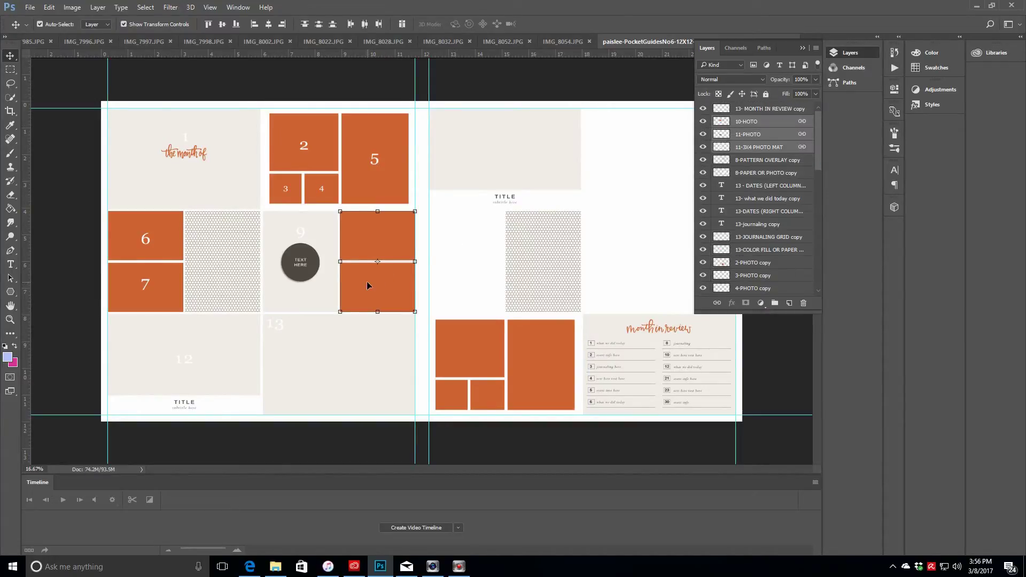
Move the linked block 10 and 11 photos to the second page's middle row, directly to the right of the pattern block
left_click_drag(367, 283, 455, 282)
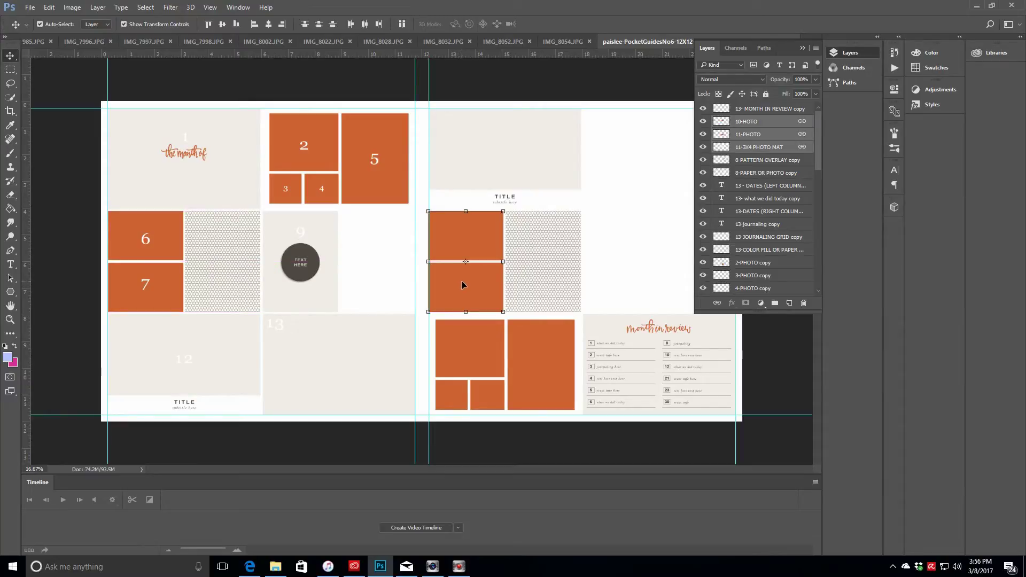
left_click(802, 47)
left_click_drag(483, 291, 619, 289)
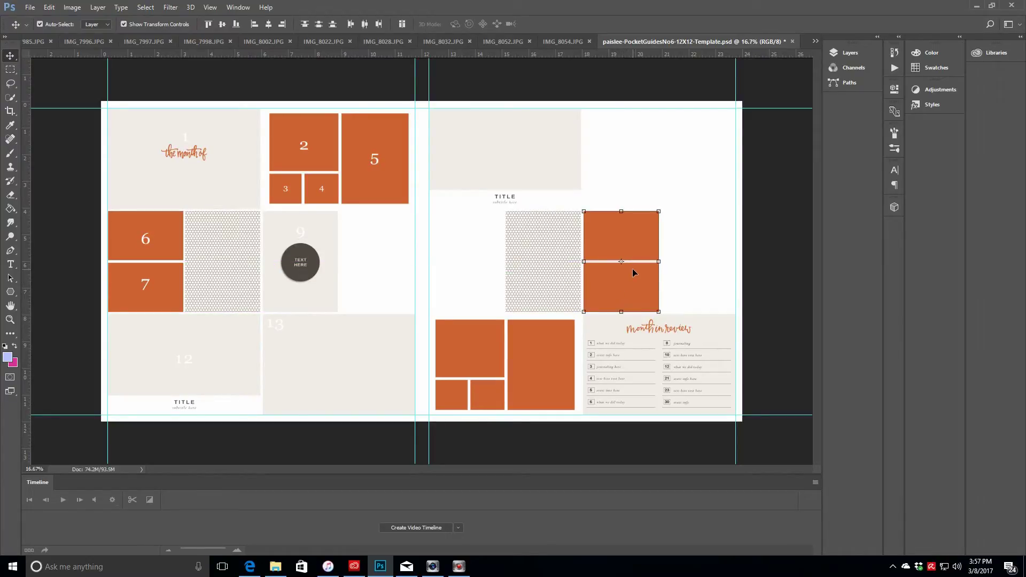
Duplicate the second page's block 13 color fill layer and bring the copy up to just beneath the month in review title layer
left_click(863, 55)
left_click(772, 109)
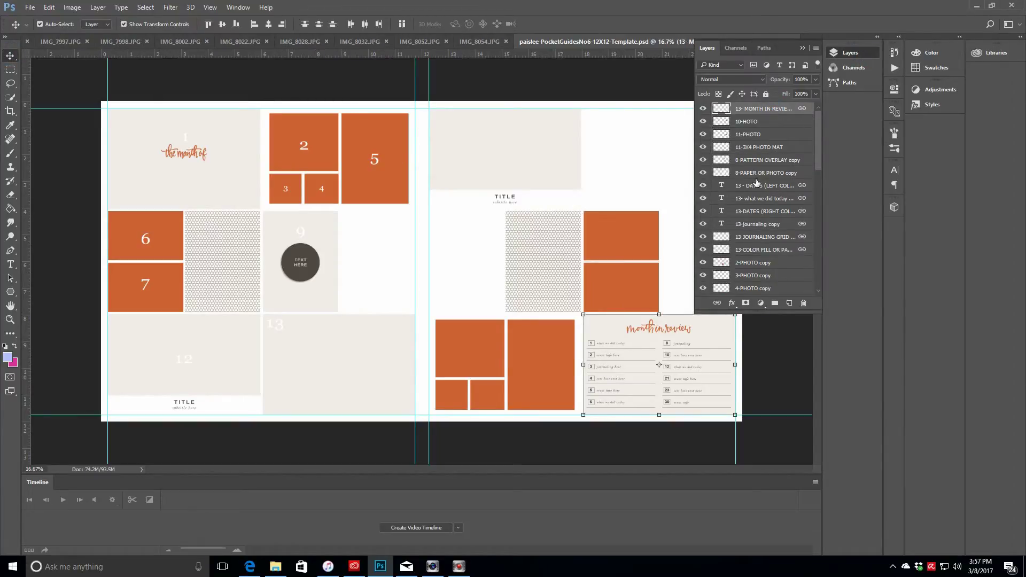
left_click(747, 251)
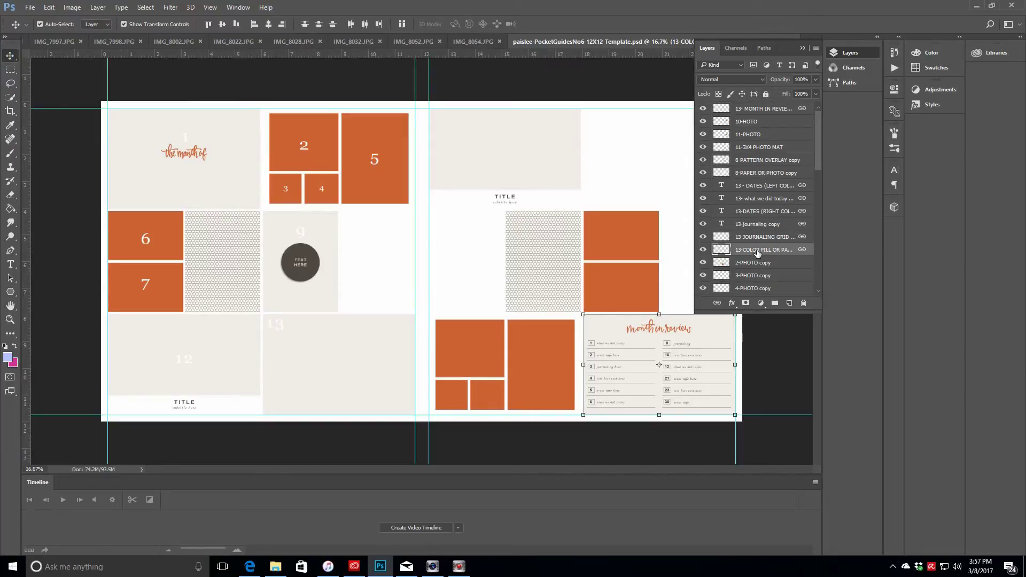
right_click(749, 250)
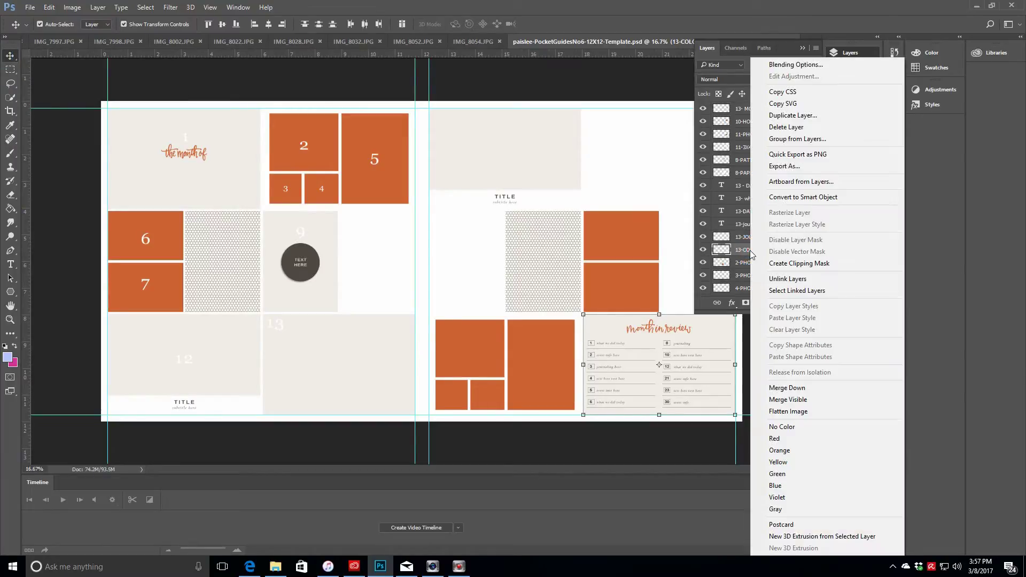
left_click(783, 115)
left_click(606, 174)
left_click_drag(773, 248, 781, 121)
Try to move the duplicated color fill into the second page's upper-right guide corner, and undo the move
left_click_drag(702, 327, 689, 175)
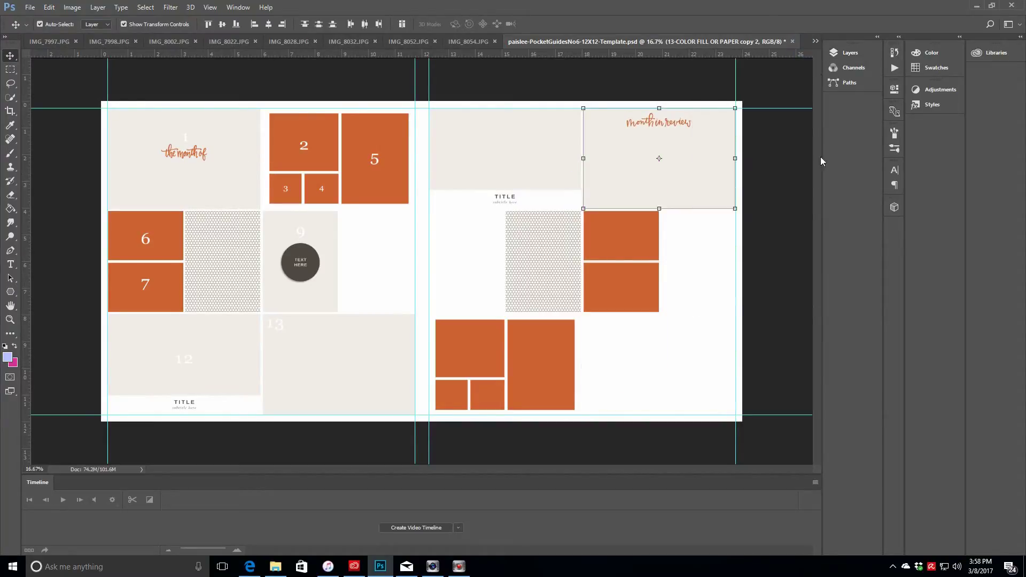
left_click(49, 7)
left_click(69, 37)
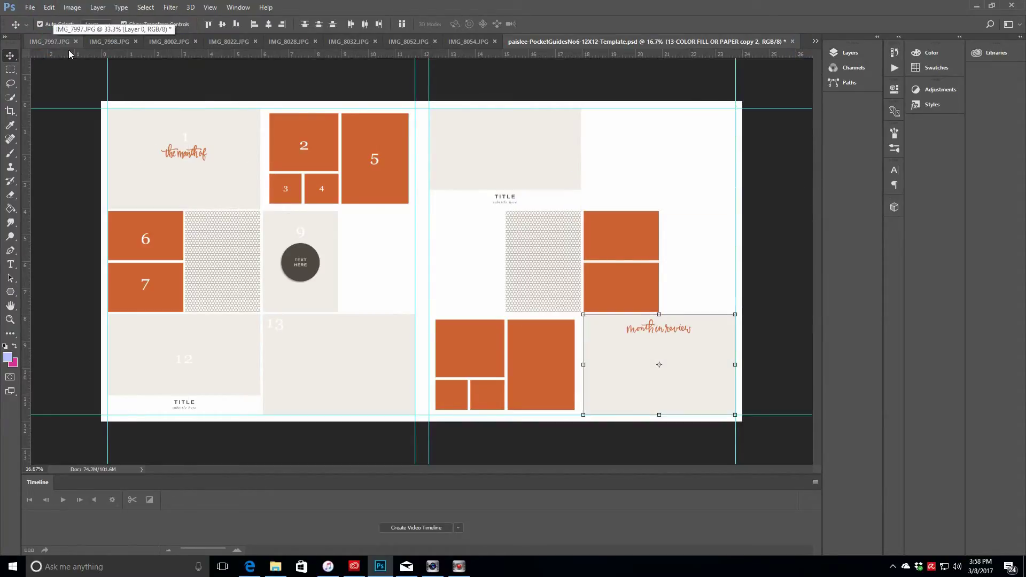
Duplicate the first page's unlinked 13-COLOR FILL OR PAPER layer within the template document
left_click(850, 52)
left_click(773, 110)
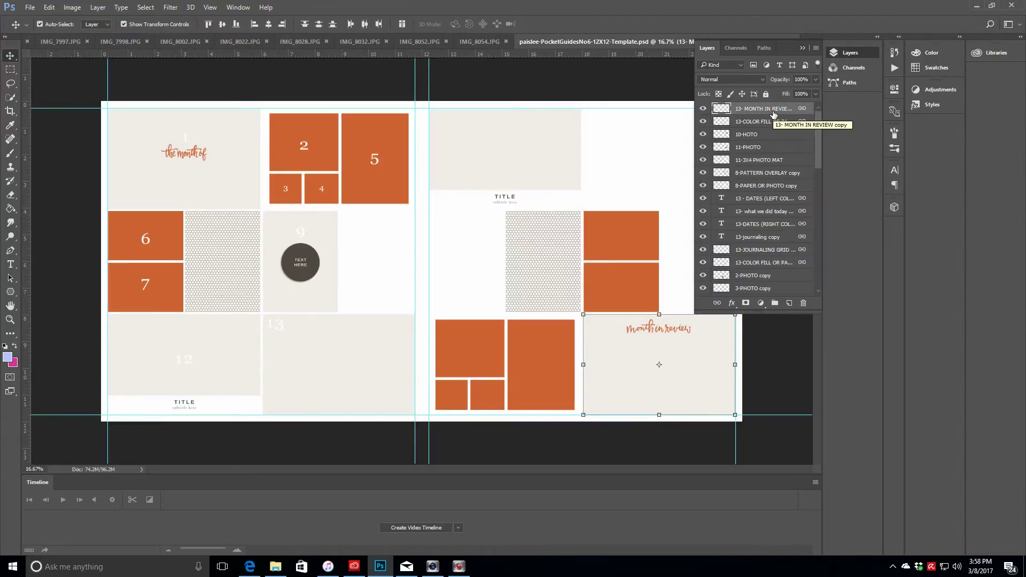
left_click(770, 123)
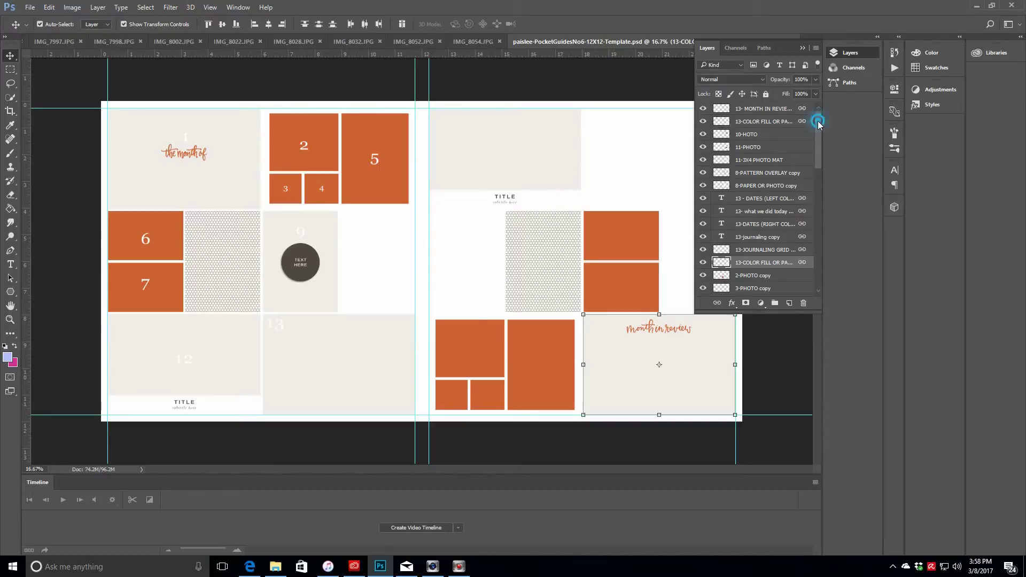
scroll(814, 193, "down", 5)
scroll(817, 242, "down", 3)
left_click(766, 264)
right_click(764, 265)
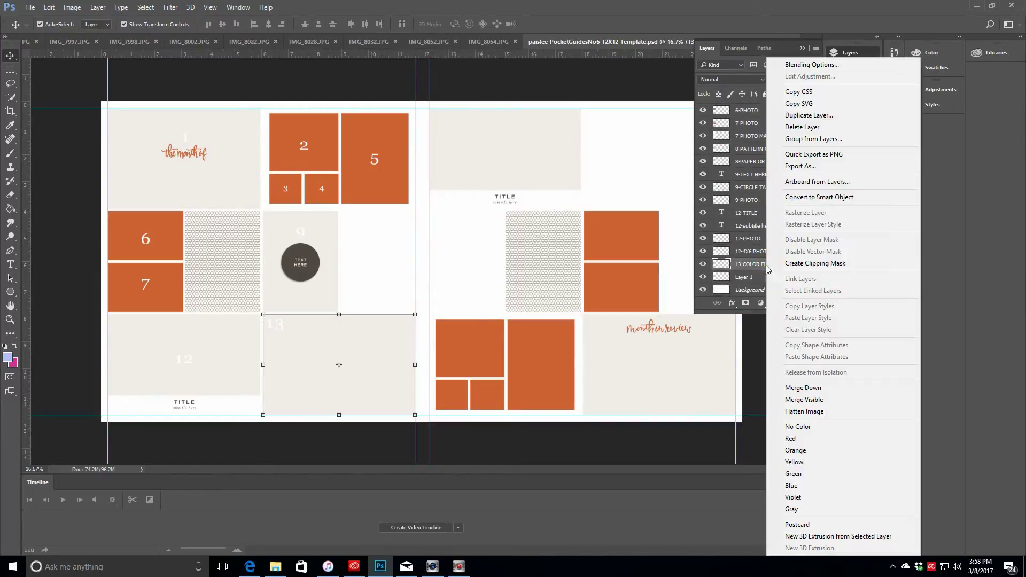
left_click(786, 126)
left_click(604, 174)
Bring the duplicated color fill layer up beneath the second page's other color fill layer and move it into that page's upper-right block
left_click_drag(756, 264, 770, 116)
left_click_drag(821, 239, 820, 205)
left_click_drag(784, 286, 790, 151)
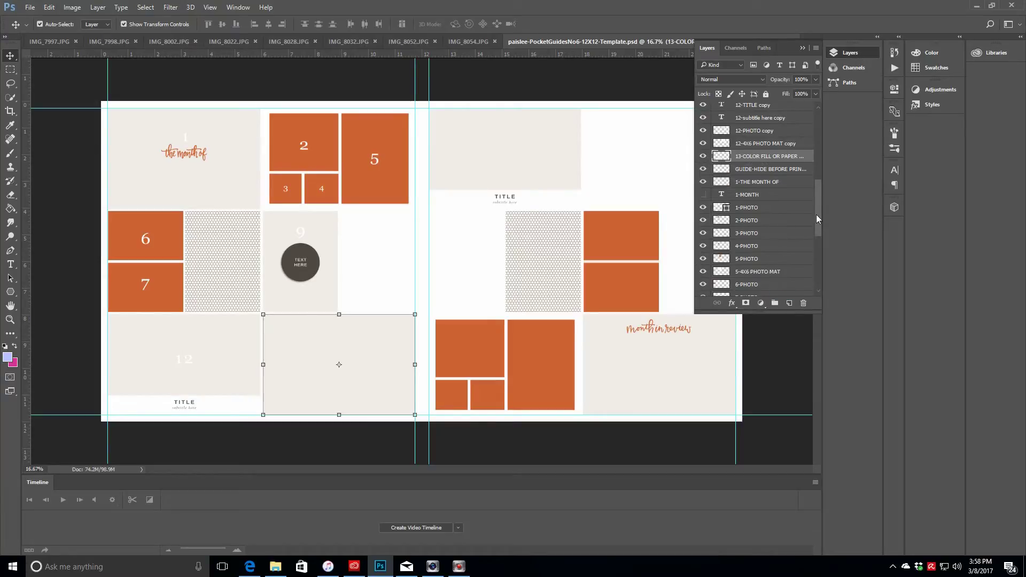
left_click_drag(818, 217, 818, 186)
left_click_drag(776, 257, 780, 146)
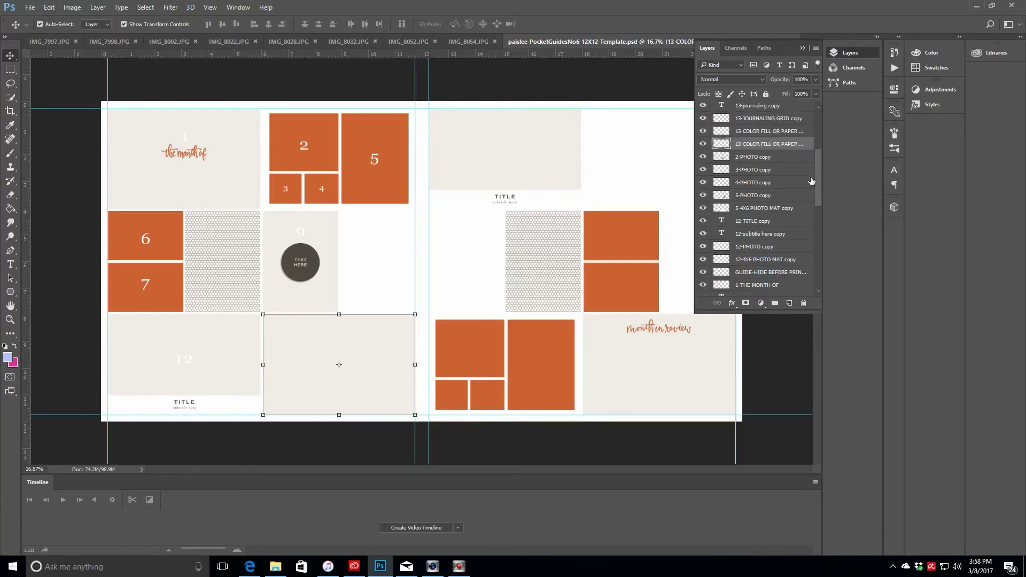
left_click_drag(817, 184, 819, 134)
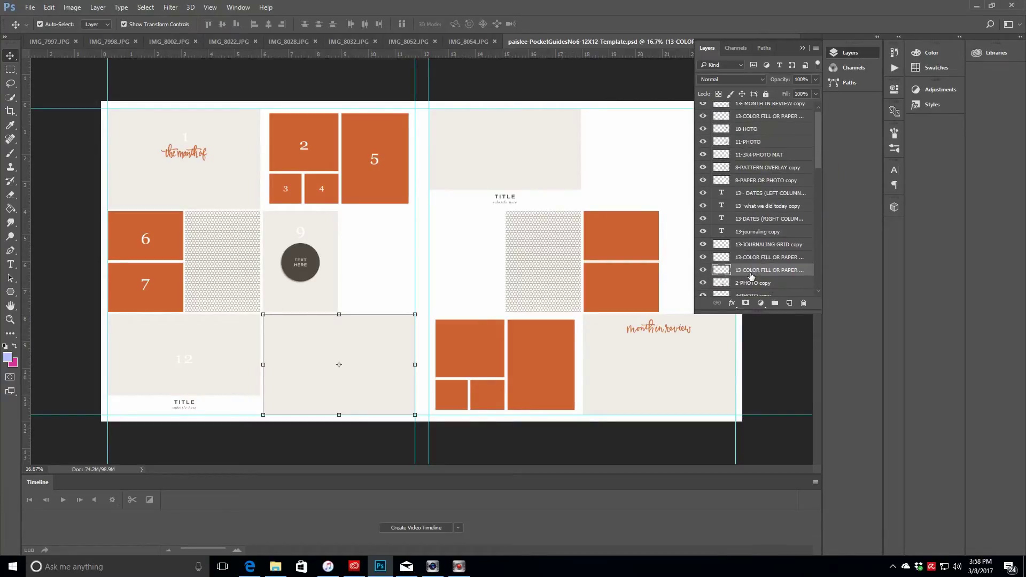
left_click_drag(751, 277, 801, 132)
left_click(802, 47)
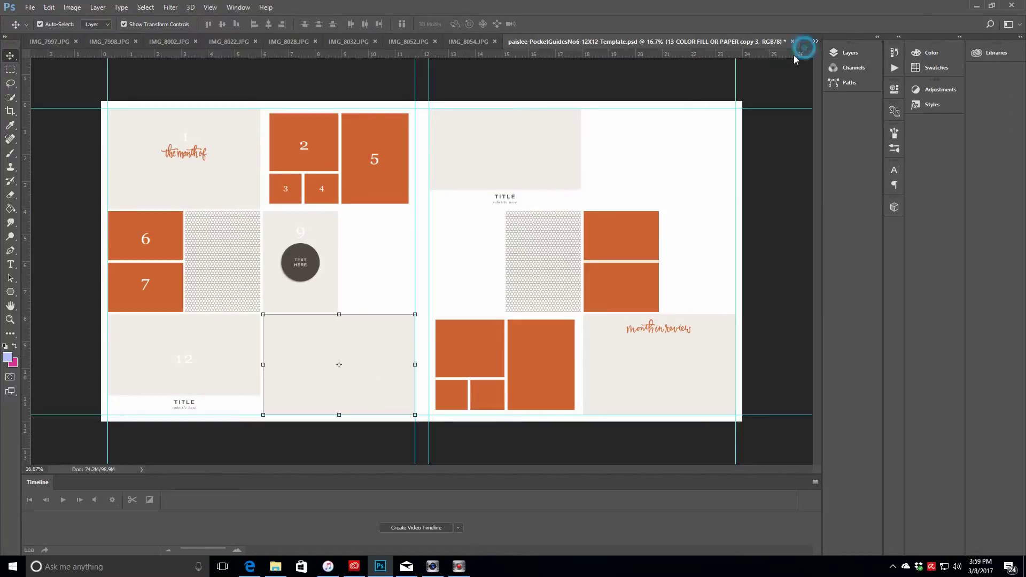
left_click_drag(374, 360, 693, 156)
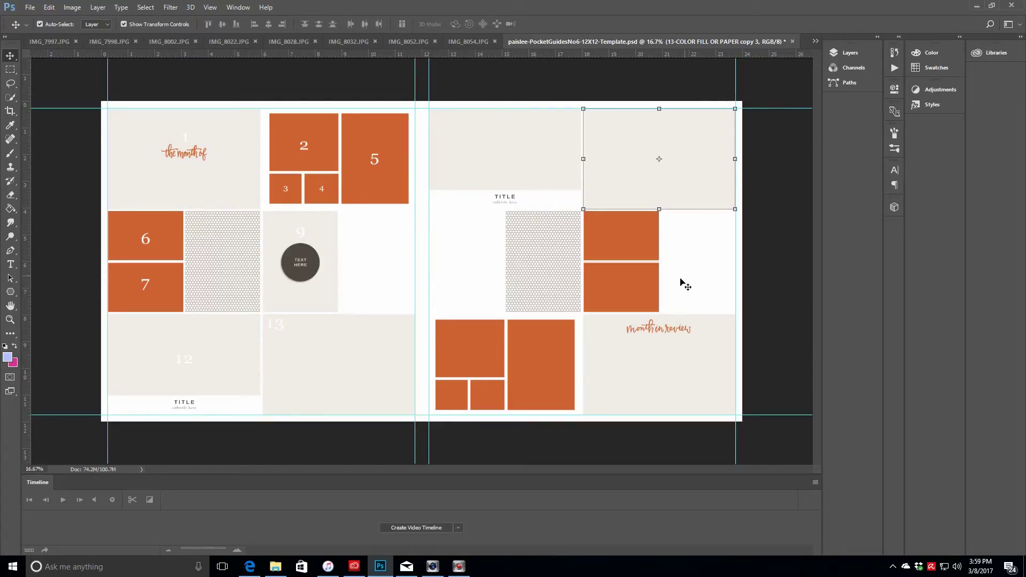
Duplicate the 9-TEXT HERE, 9-CIRCLE TAG and 9-PHOTO layers within the template document
left_click(851, 53)
left_click_drag(820, 126, 819, 233)
left_click(744, 241)
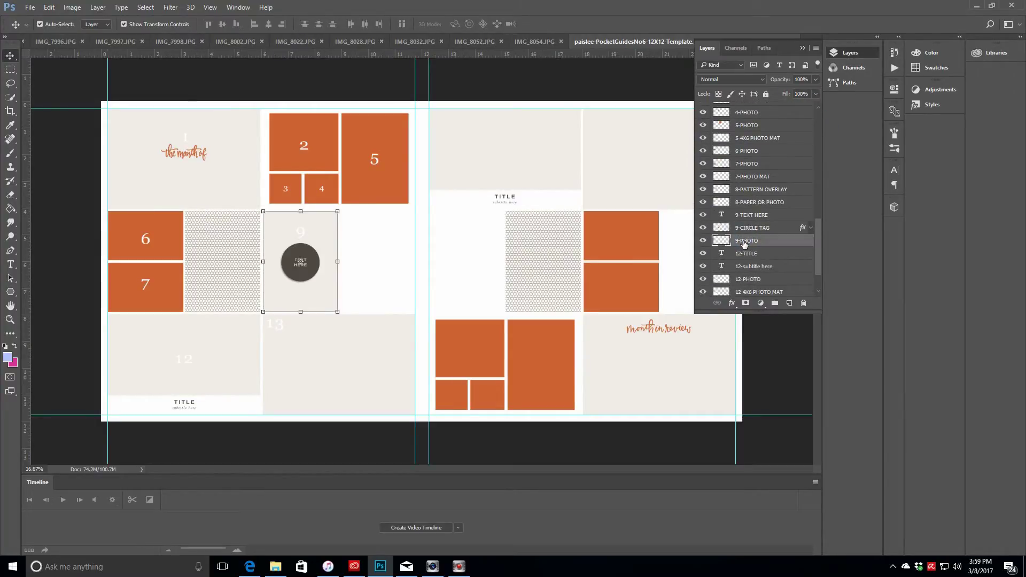
left_click(748, 215, "shift")
right_click(752, 215)
left_click(793, 137)
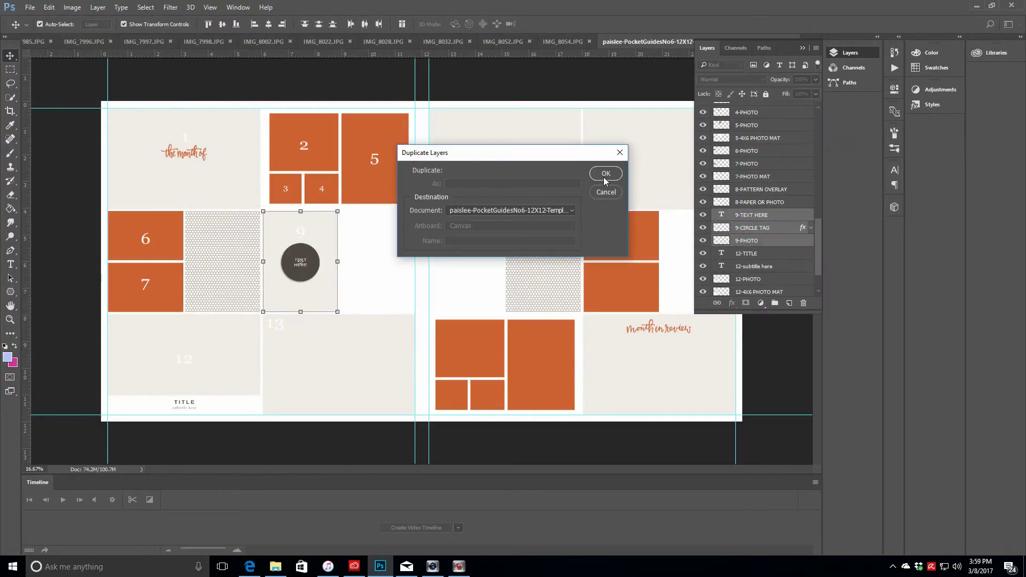
left_click(604, 178)
Bring the block 9 copies up above the 10-HOTO layer and move them to the left end of the second page's middle row
left_click_drag(784, 219, 793, 108)
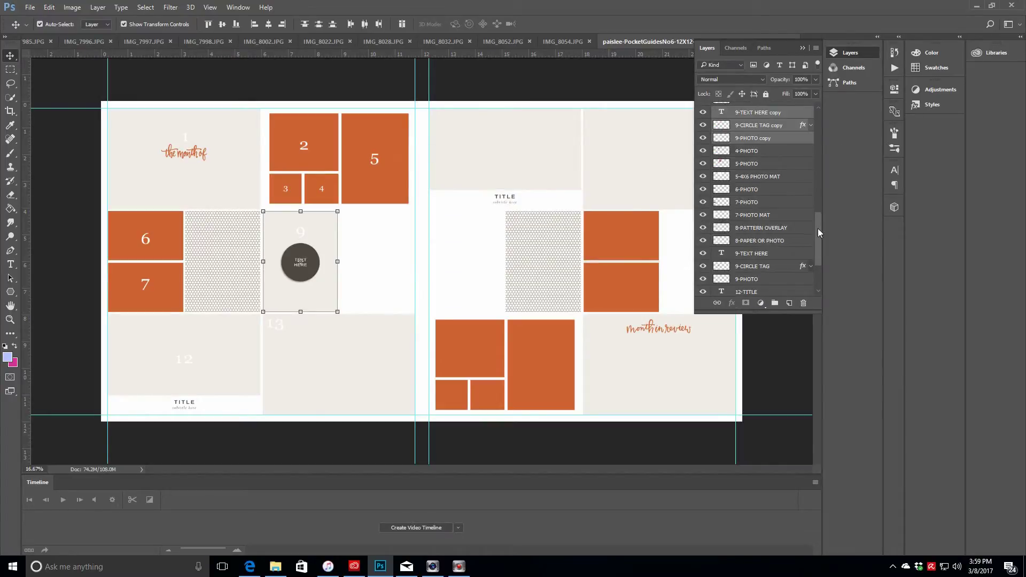
left_click_drag(818, 228, 817, 180)
left_click_drag(776, 294, 788, 117)
left_click_drag(820, 157, 819, 140)
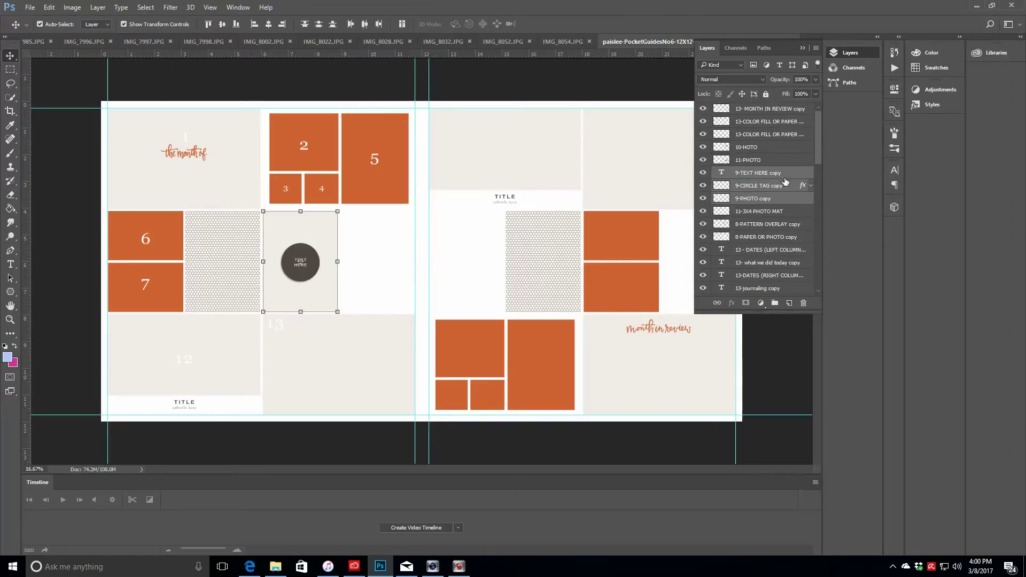
left_click_drag(784, 181, 777, 143)
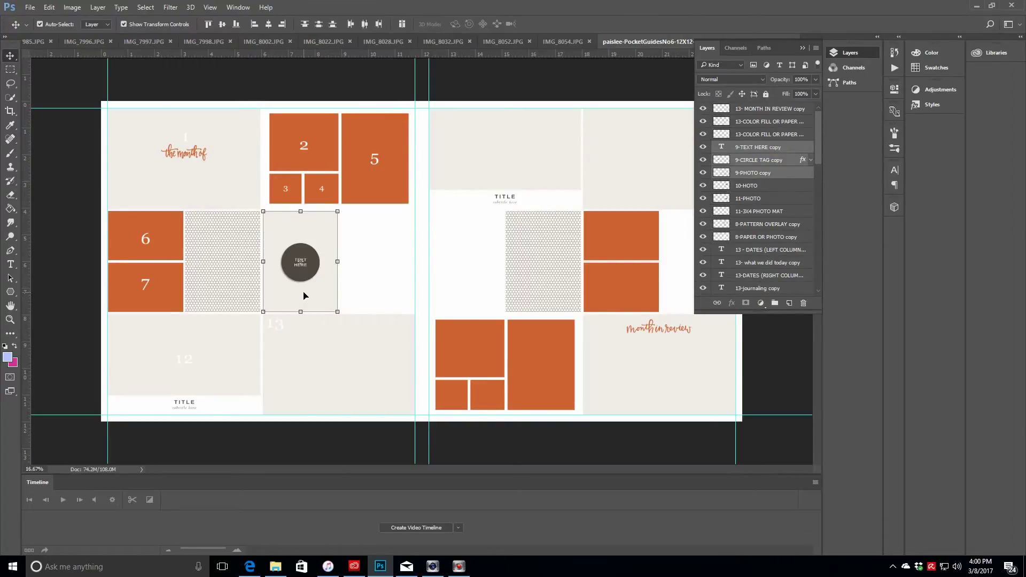
left_click(802, 49)
left_click_drag(290, 297, 457, 298)
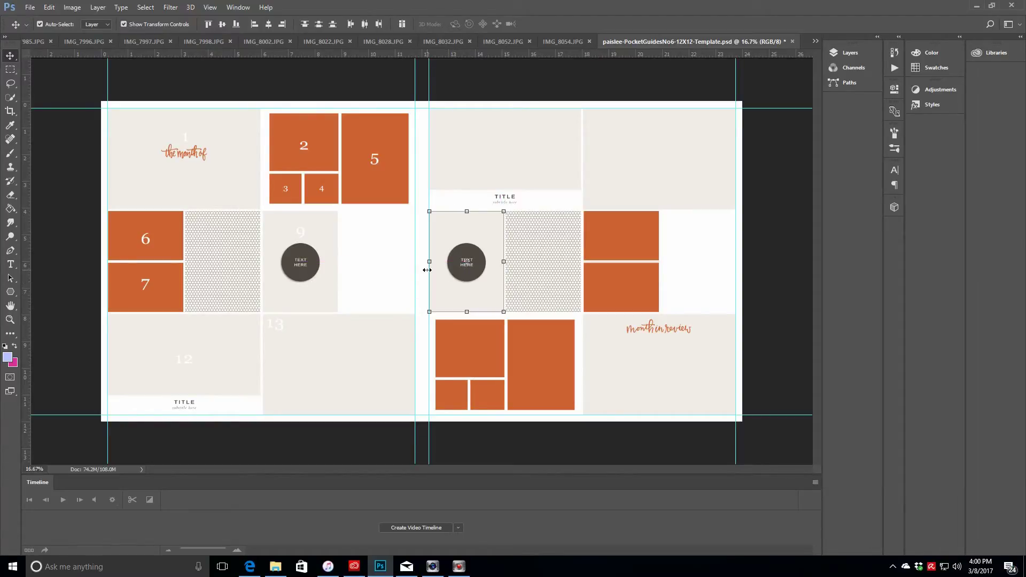
Move the second page's linked block 8 pattern and paper to the right end of the middle row, beside the two stacked photos
left_click(849, 52)
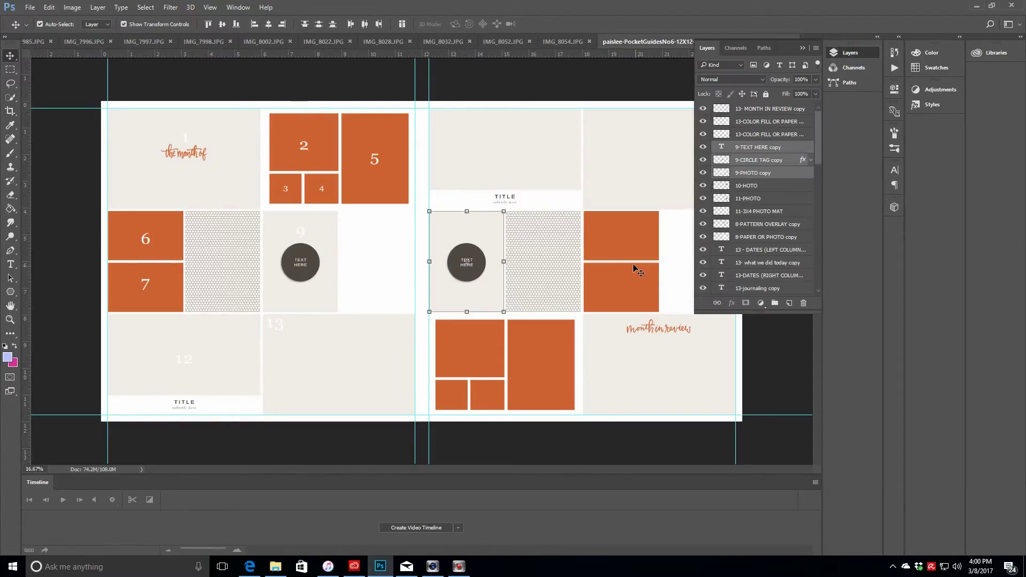
left_click(764, 186)
left_click(766, 201)
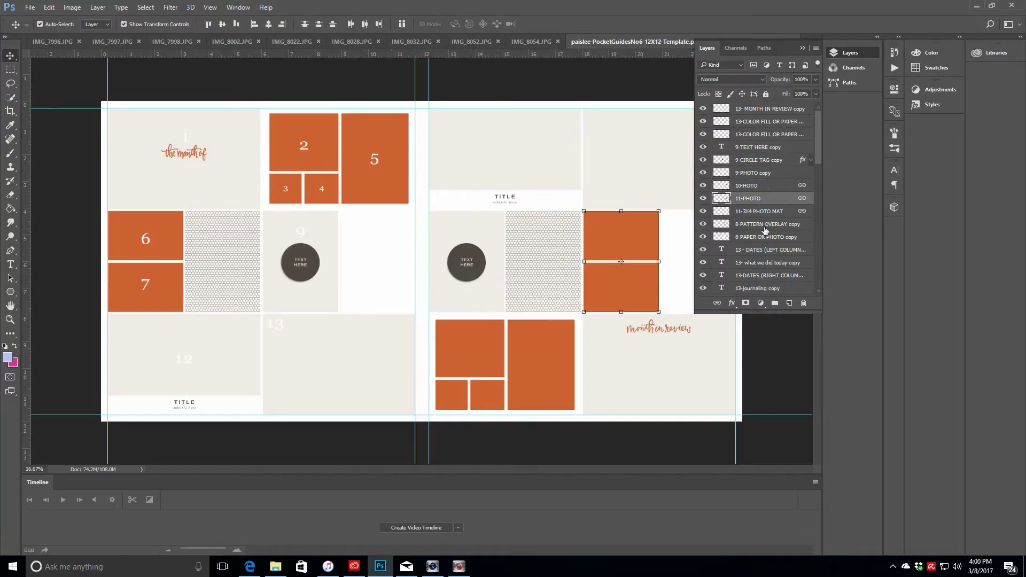
left_click(765, 228)
left_click(803, 49)
left_click_drag(542, 289, 697, 289)
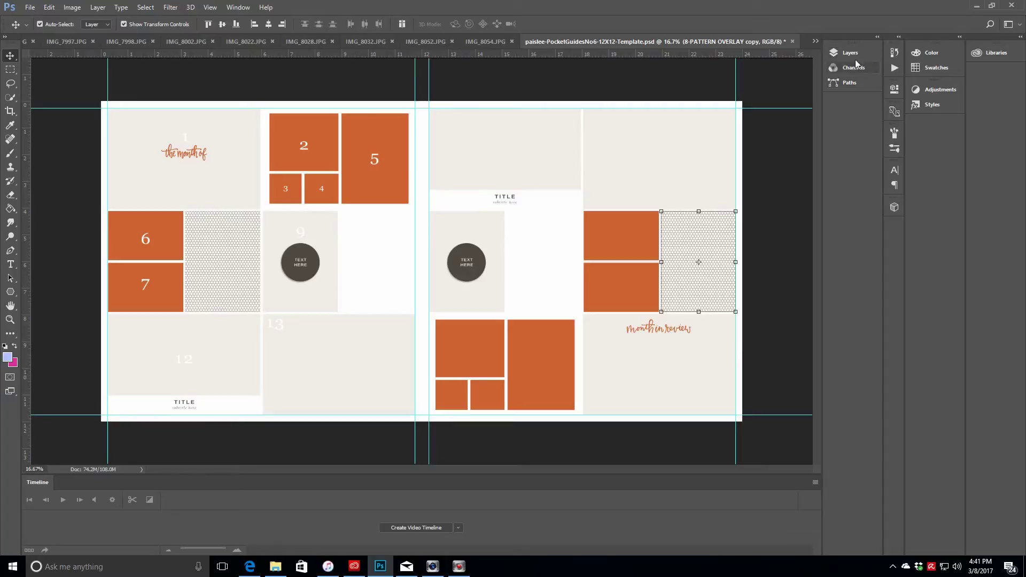
Hide the second page's month in review title layer
left_click(849, 53)
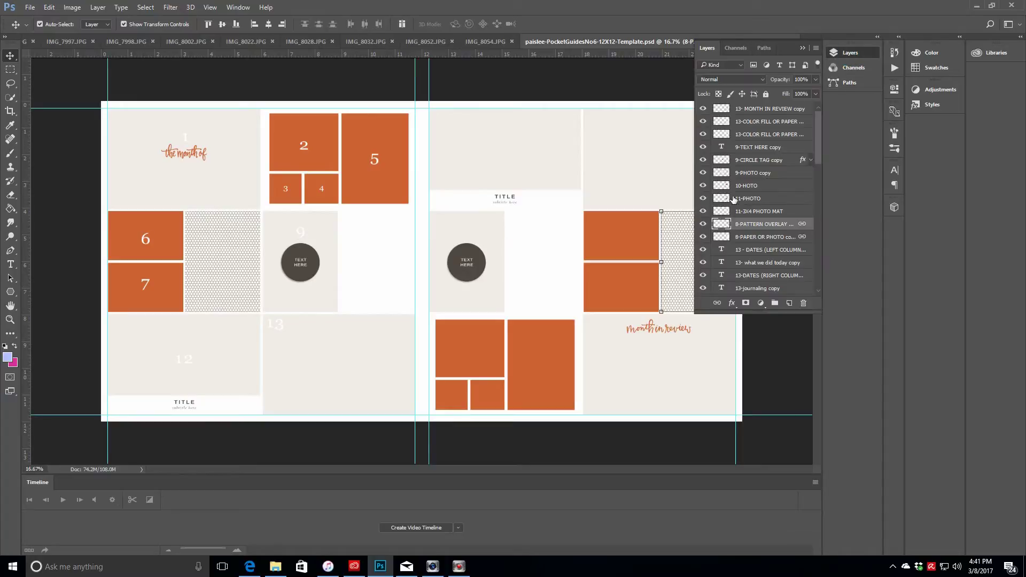
left_click(747, 111)
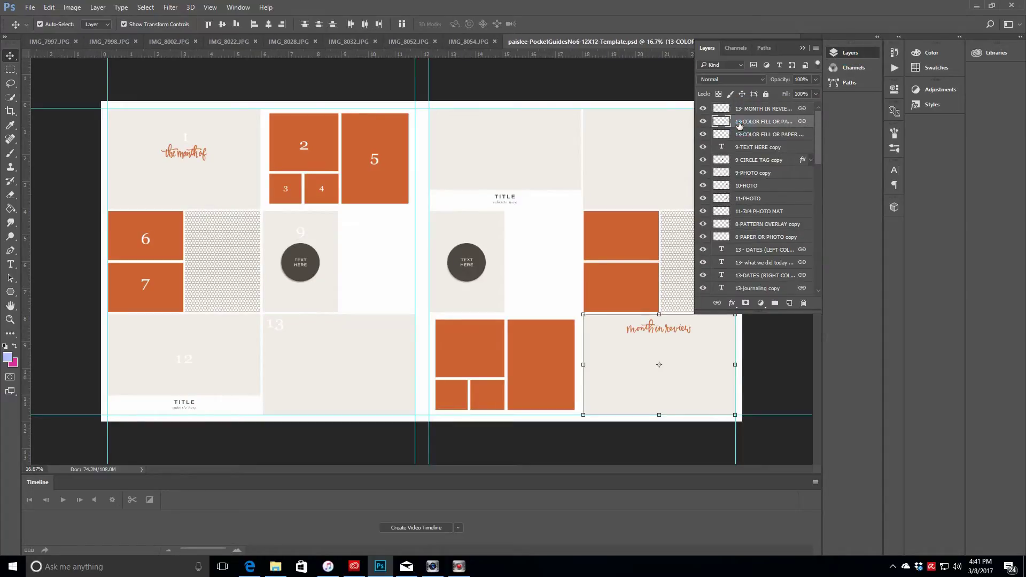
left_click(703, 110)
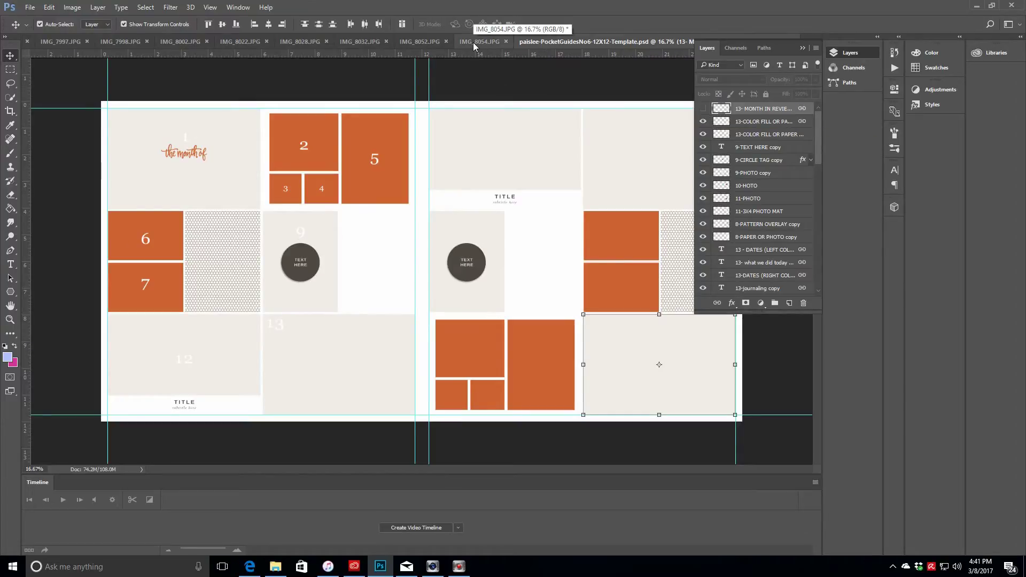
Start saving the template under a new name and create a Week 06 folder inside Larkindesign's Project Life 2017 folder
left_click(30, 7)
left_click(58, 124)
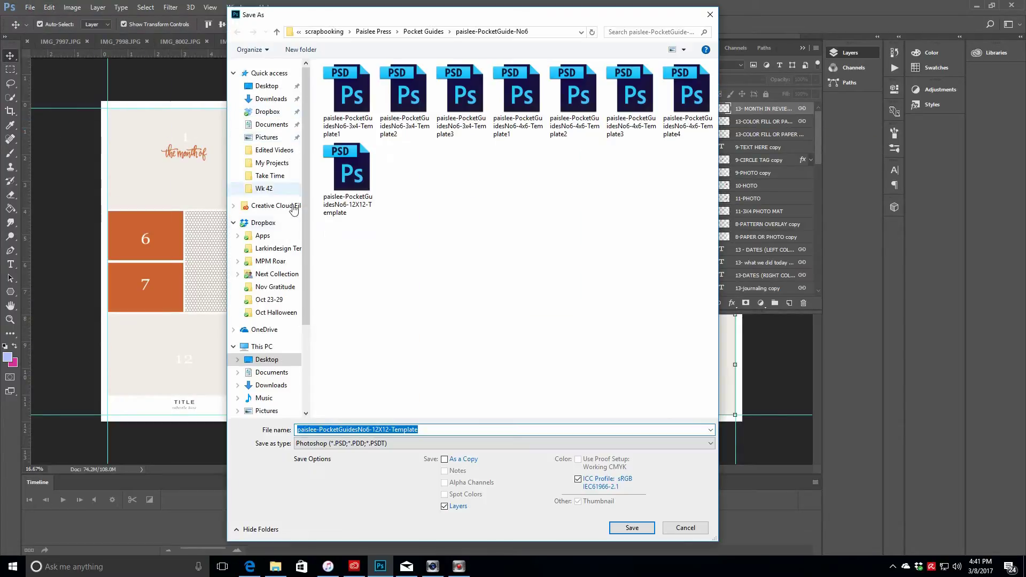
left_click(267, 359)
double_click(404, 91)
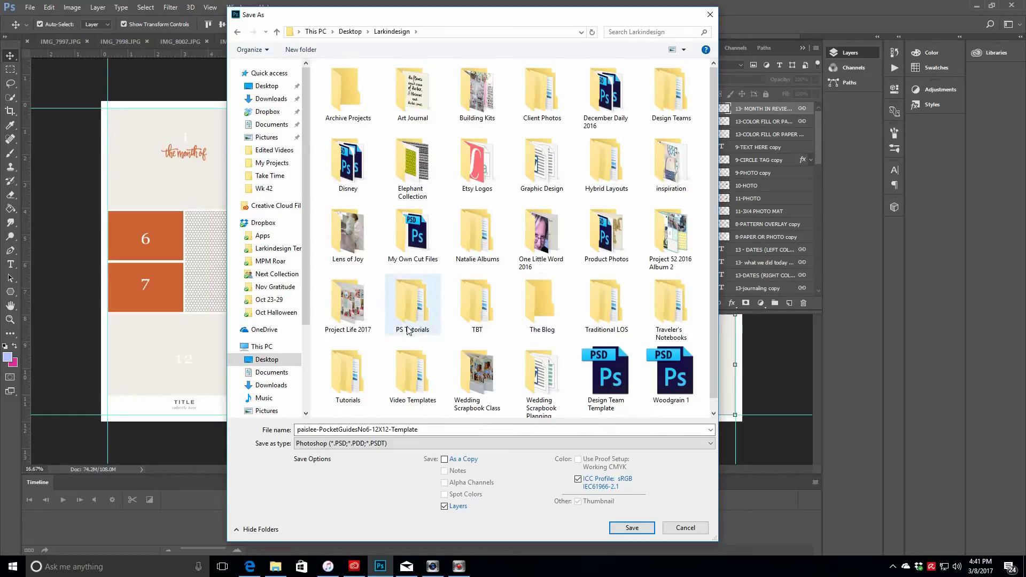
double_click(350, 308)
left_click(301, 49)
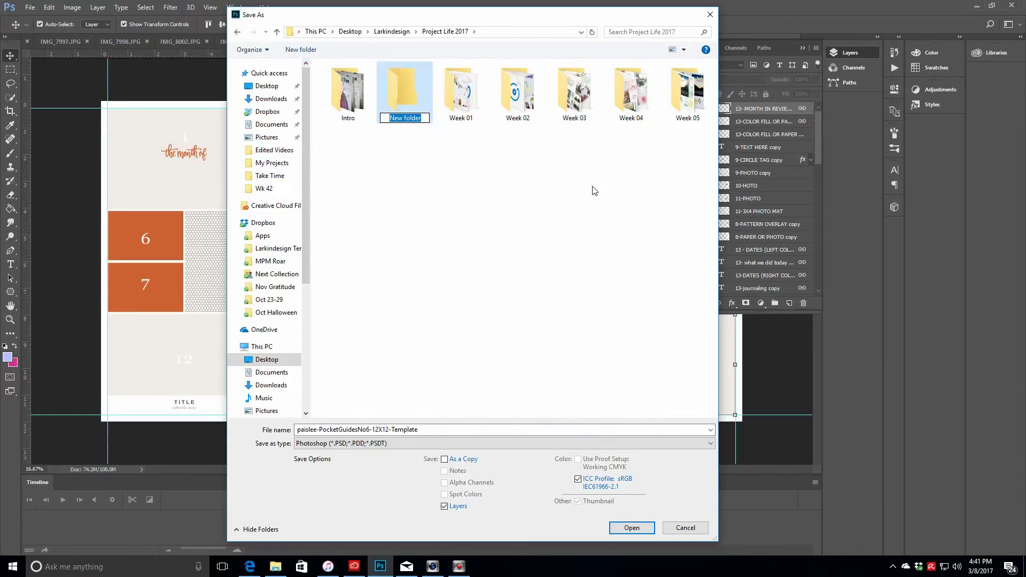
key("Return")
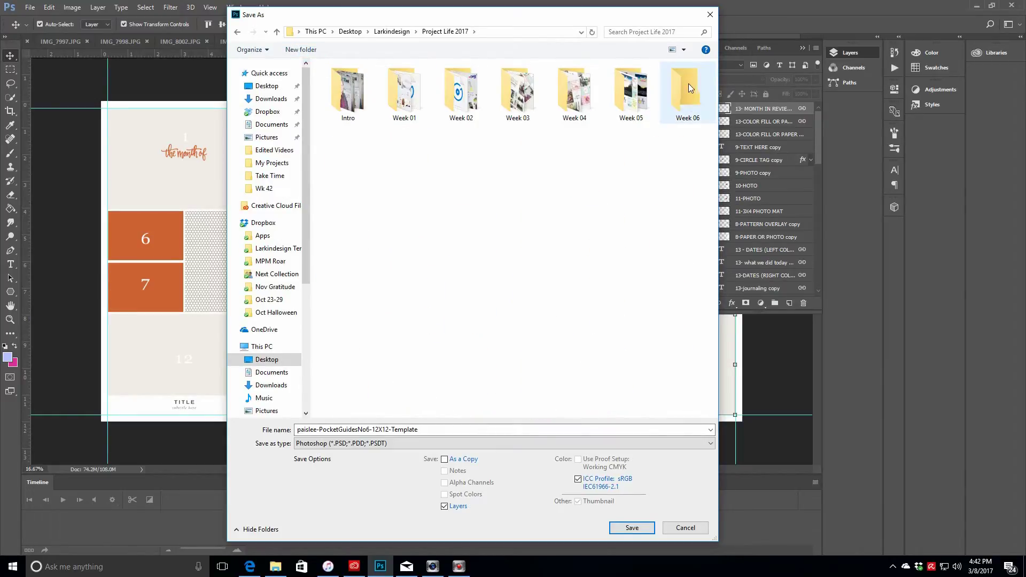
Save the layout as a Photoshop file named Week 06 inside the new Week 06 folder
key("Return")
type("Week 06")
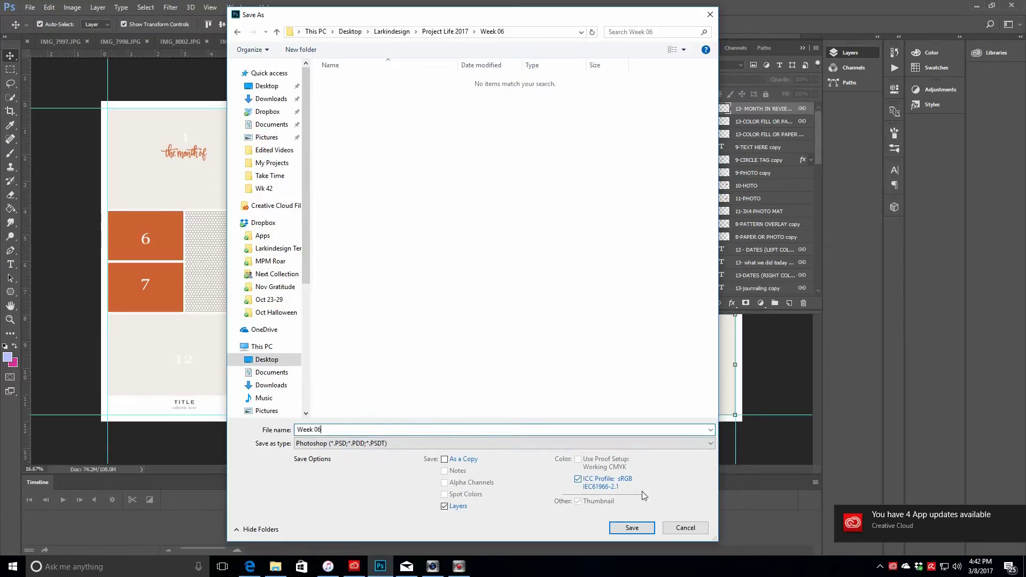
key("Return")
key("Return")
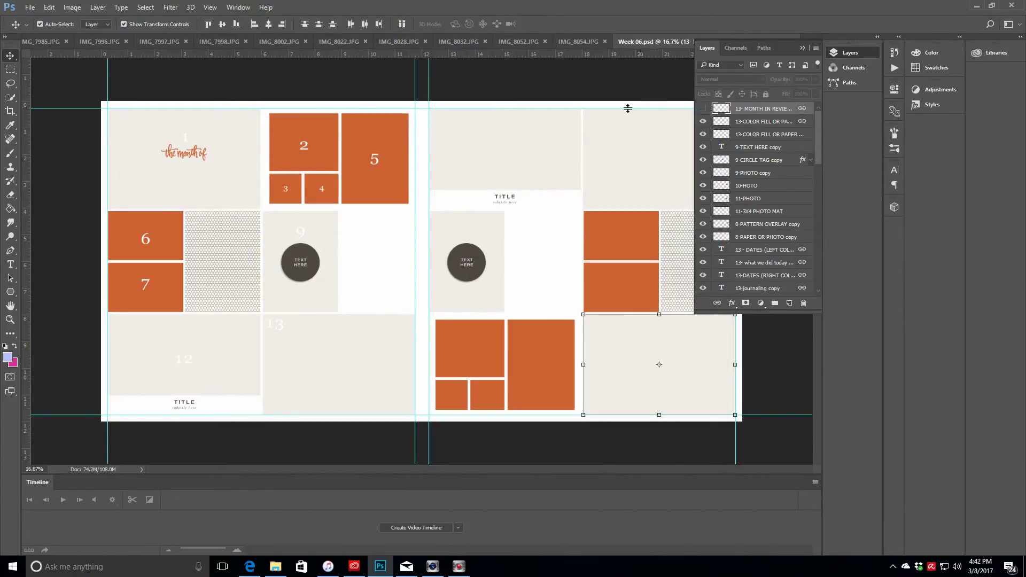
Copy the whole IMG_8054 letter photo, close it without saving, and paste it into the Week 06 layout
left_click(570, 42)
left_click(674, 147)
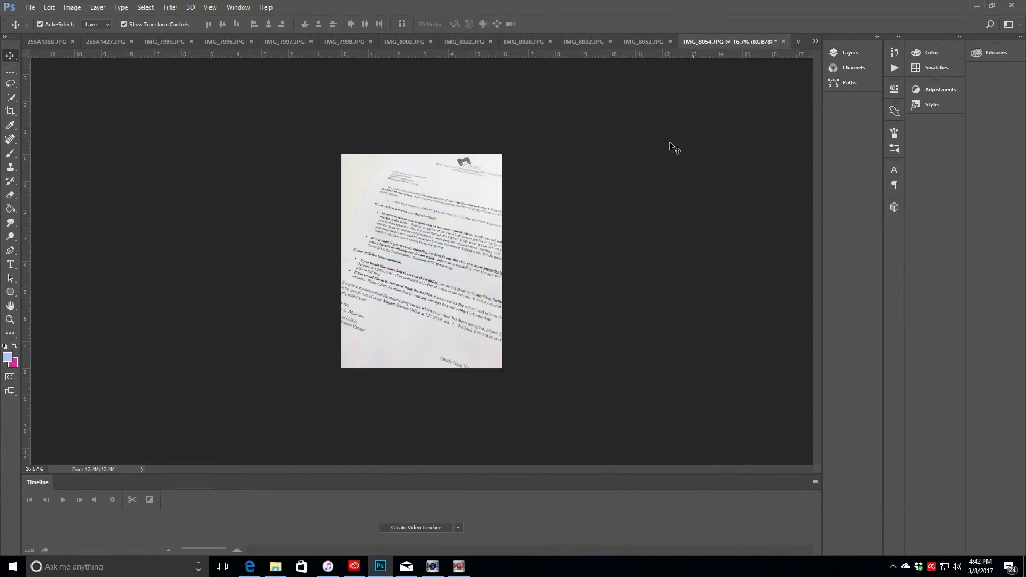
key("ctrl+a")
left_click(784, 42)
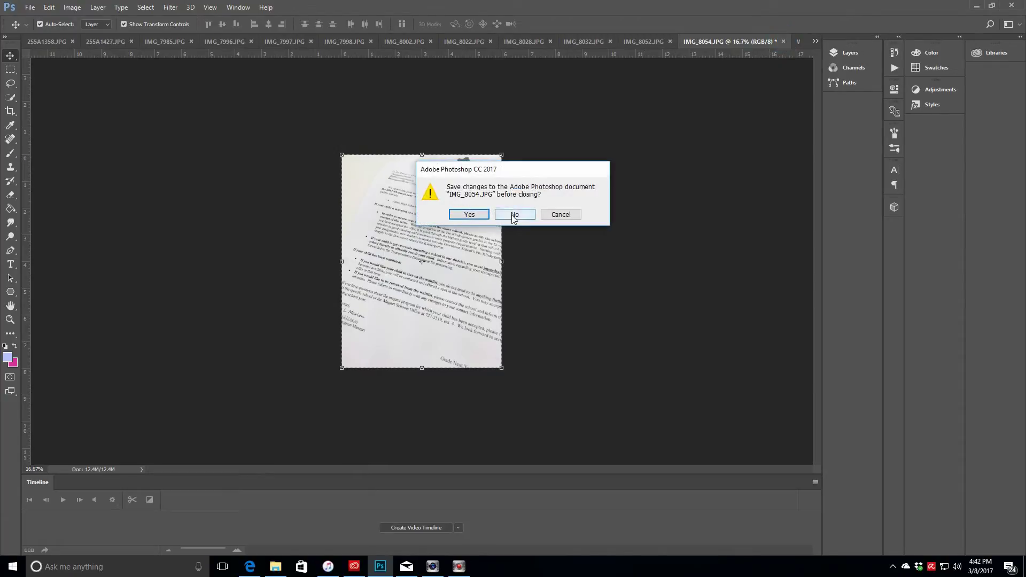
left_click(515, 214)
left_click(851, 54)
key("ctrl+v")
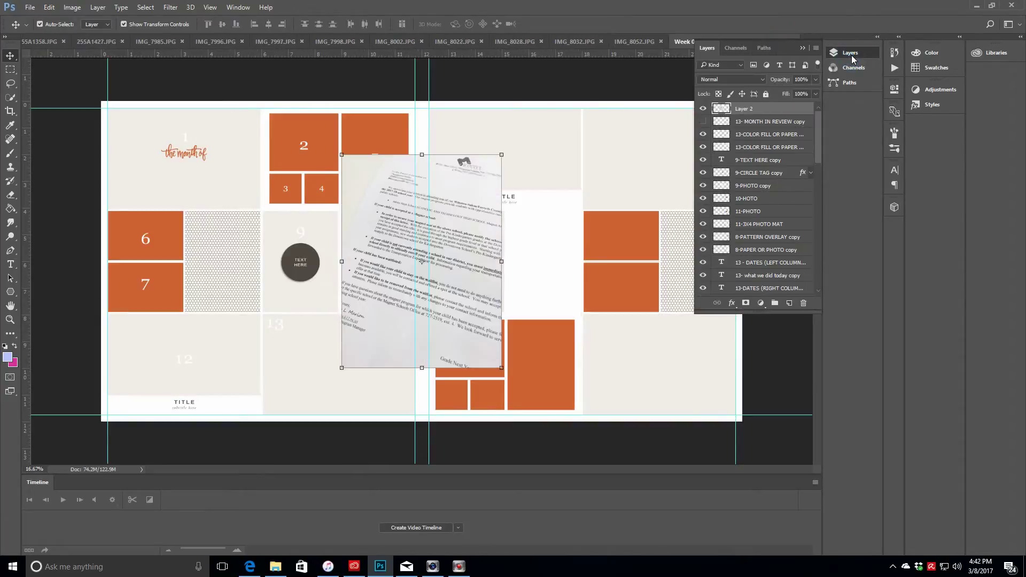
Move the pasted letter photo over the first page's block 9 and lower its layer to directly above 9-PHOTO
left_click_drag(465, 244, 369, 259)
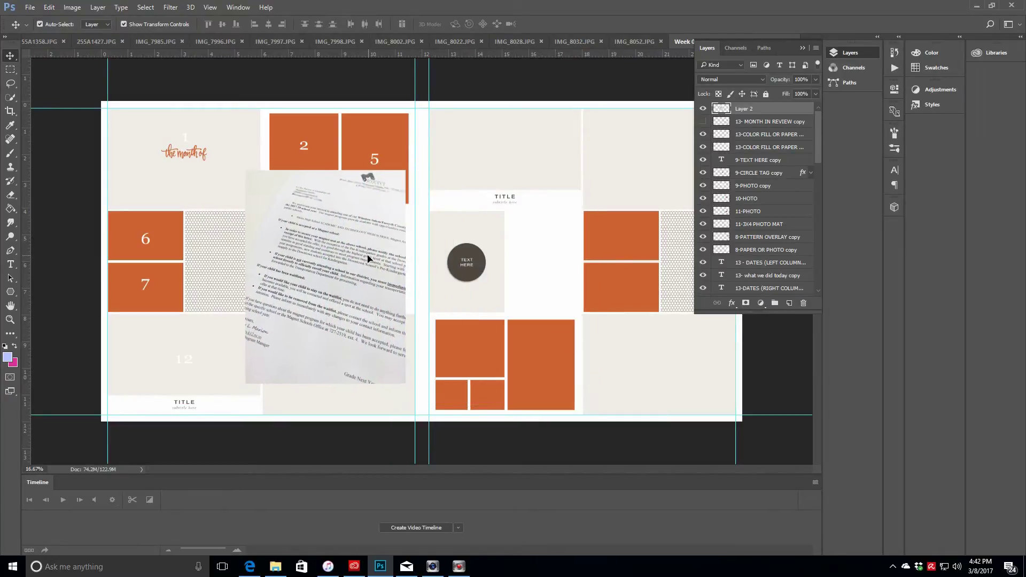
mouse_move(817, 116)
left_mouse_down()
mouse_move(822, 146)
mouse_move(828, 114)
left_mouse_up()
left_click_drag(762, 113, 772, 282)
left_click_drag(818, 116, 826, 154)
left_click_drag(765, 128, 773, 279)
left_click_drag(819, 156, 829, 193)
left_click_drag(771, 111, 779, 267)
left_click_drag(819, 200, 819, 226)
left_click_drag(768, 169, 768, 252)
Scale the letter photo down proportionally to about 51% so it just covers block 9, and apply the transform
left_click_drag(405, 170, 377, 209)
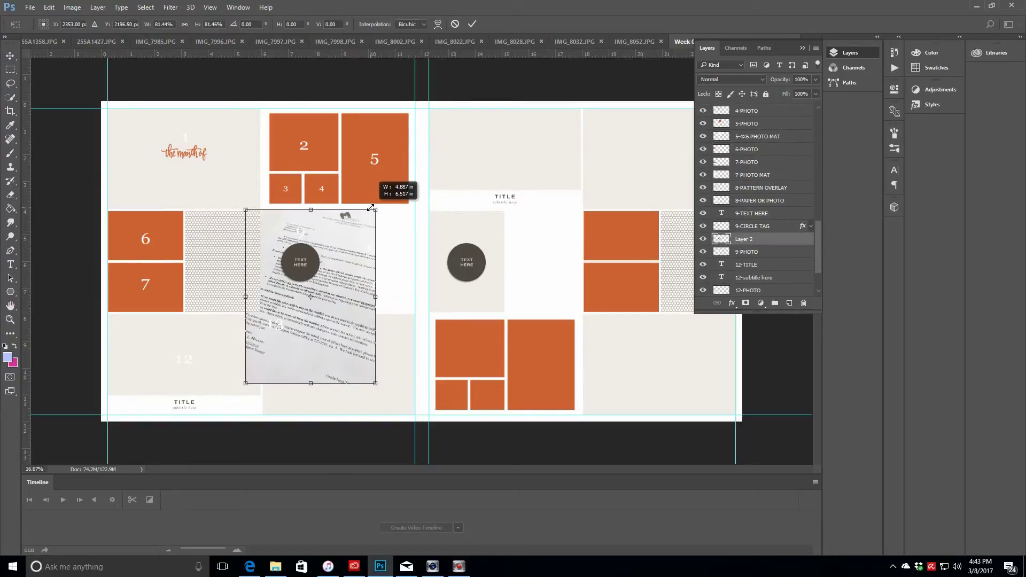
left_click_drag(247, 384, 258, 360)
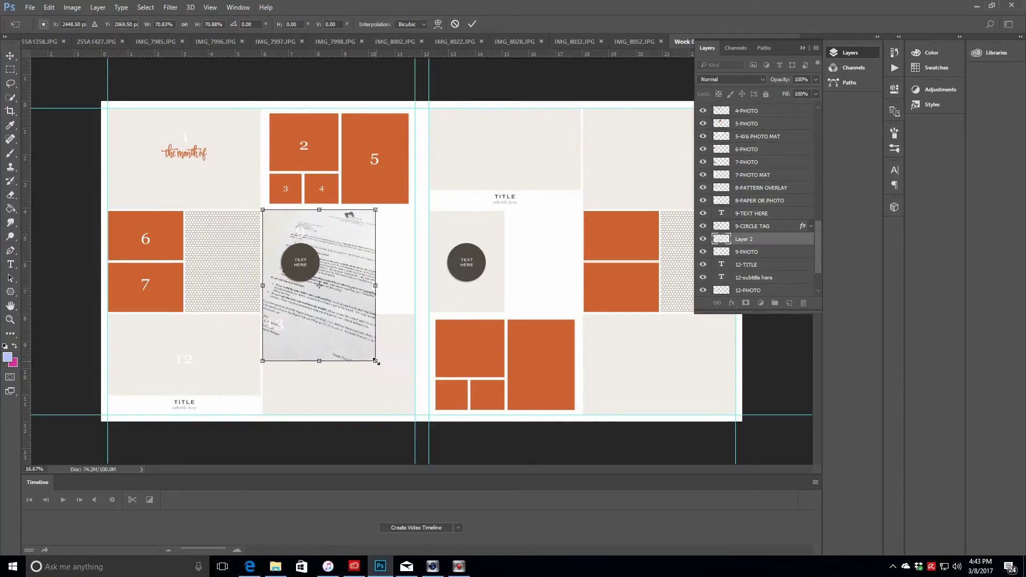
left_click_drag(378, 359, 344, 317)
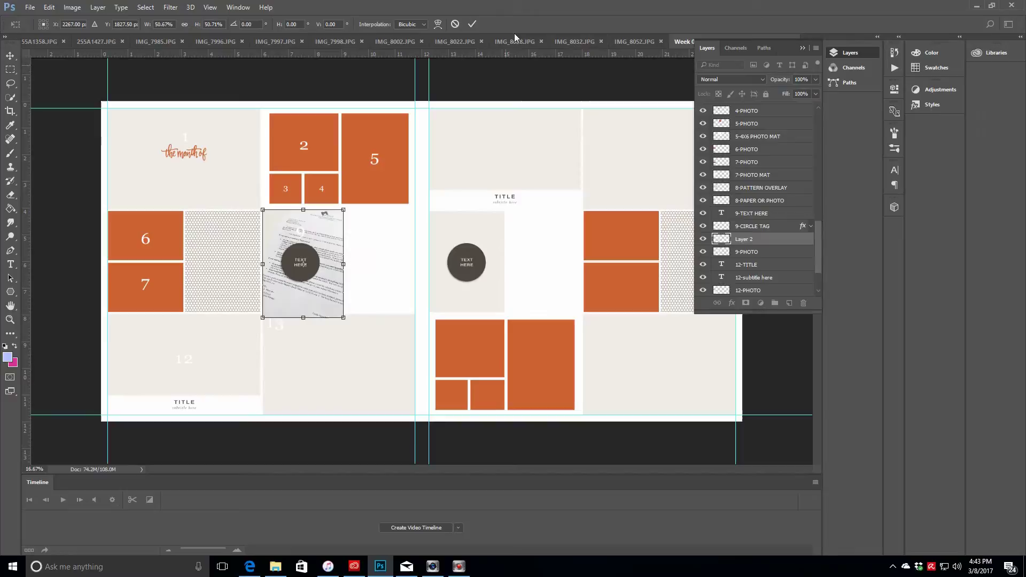
left_click(471, 24)
Clip the letter photo to the 9-PHOTO layer, then reposition it and scale it down slightly to fit block 9
left_click(97, 7)
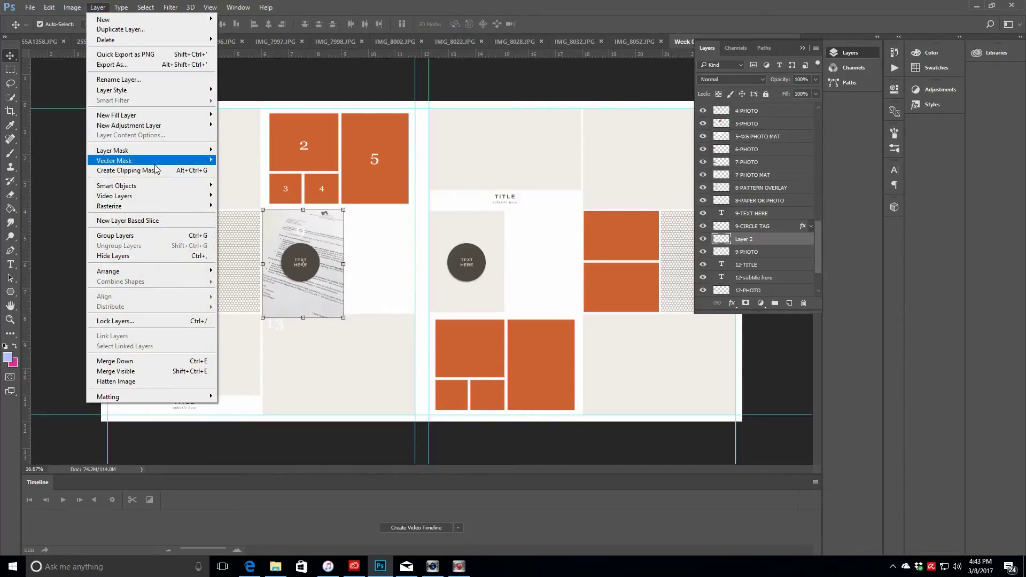
left_click(153, 170)
left_click_drag(343, 222, 328, 235)
left_click_drag(340, 319, 339, 315)
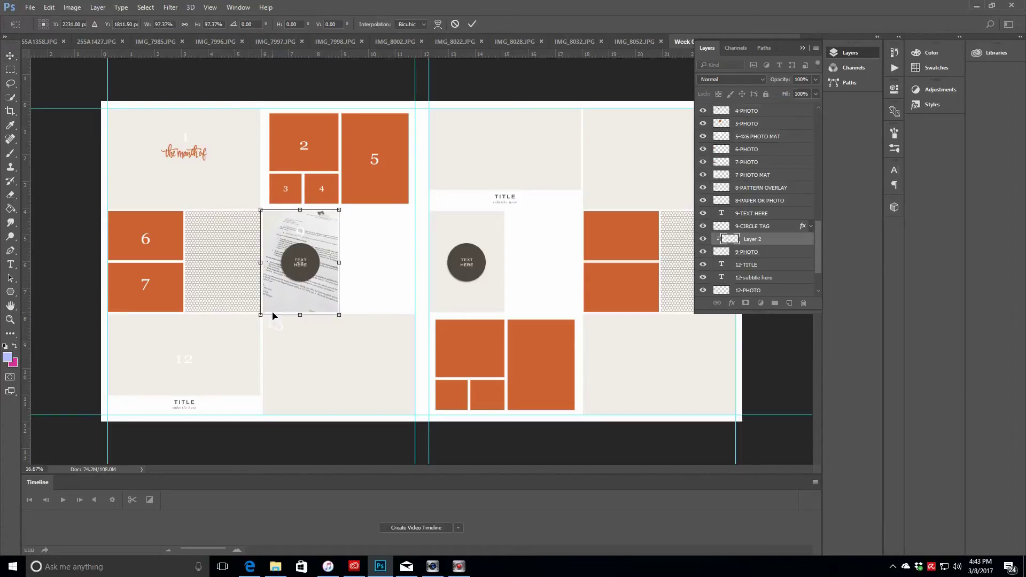
left_click_drag(261, 315, 262, 313)
left_click(472, 24)
Copy the whole IMG_8052 couple photo, paste it directly above the 12-PHOTO layer in Week 06, and move it over block 12
left_click(634, 41)
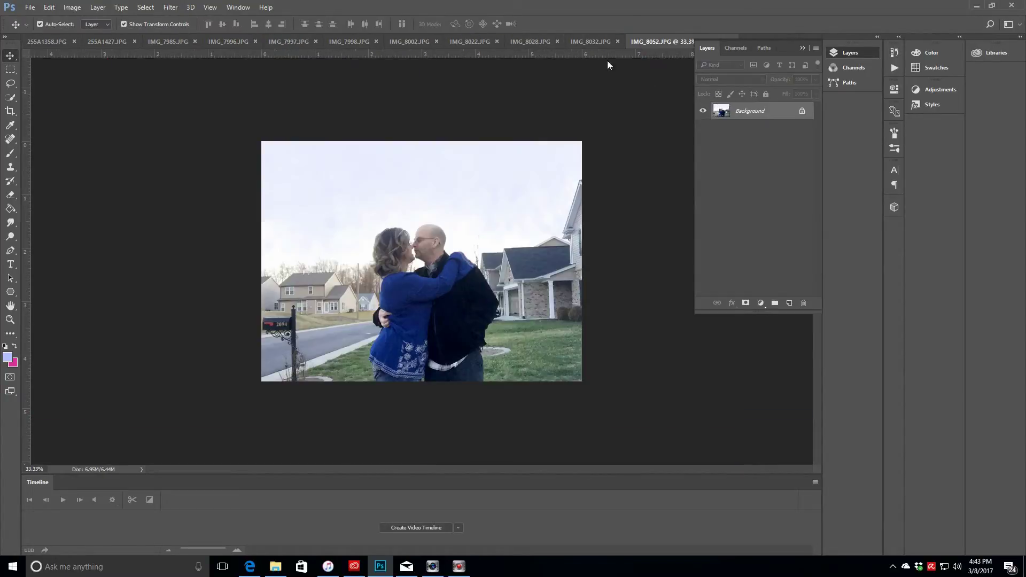
left_click(768, 39)
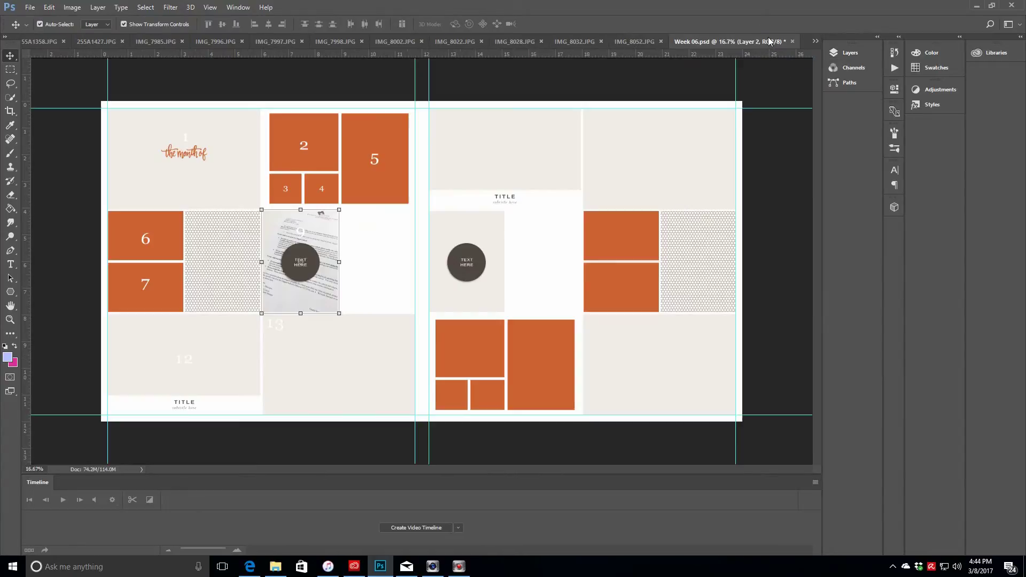
left_click(850, 53)
left_click_drag(817, 116, 812, 267)
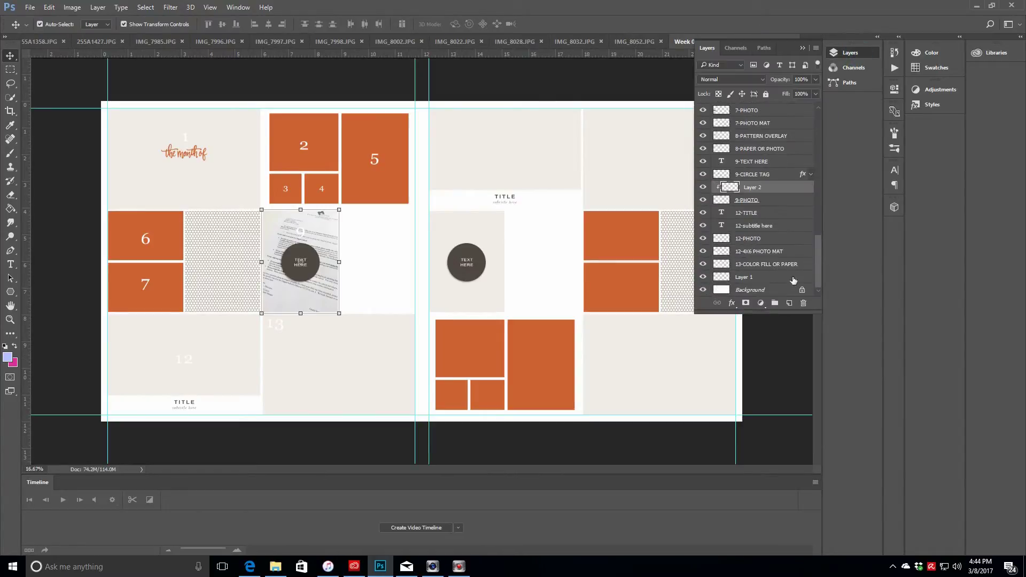
left_click(760, 239)
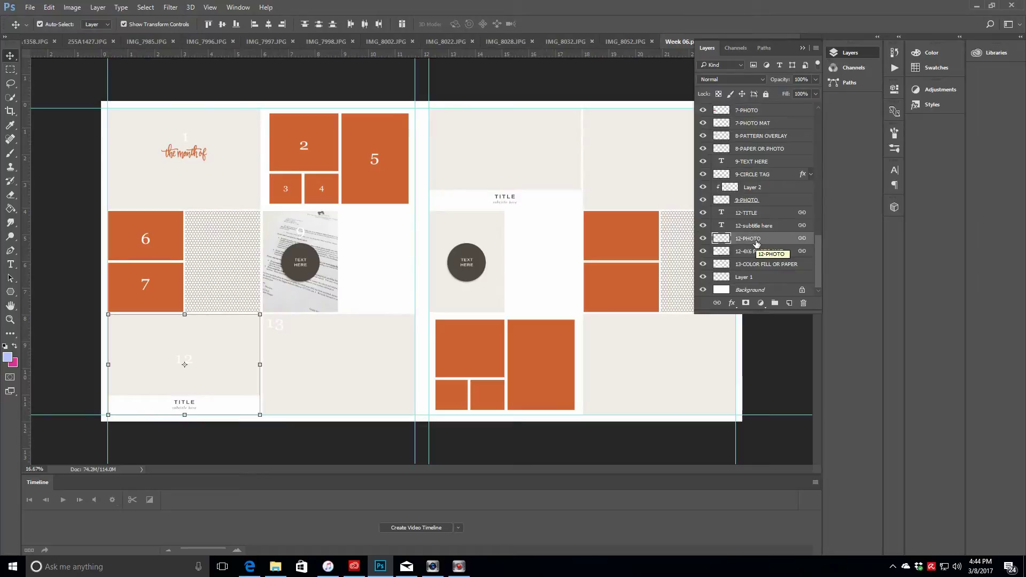
key("ctrl+v")
left_click_drag(376, 235, 157, 337)
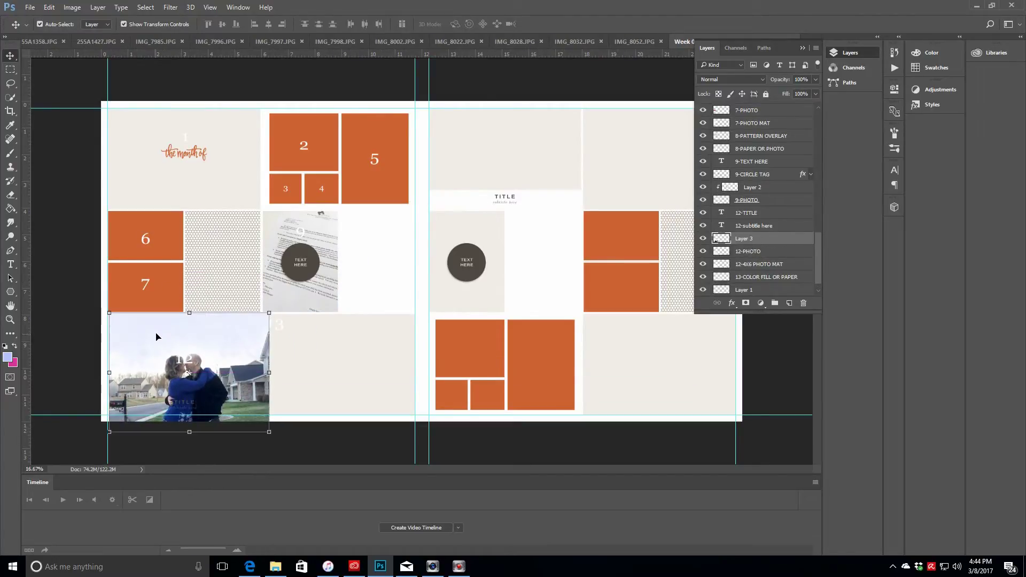
Scale the couple photo down to block 12's width, clip it to the 12-PHOTO layer, and reposition it within the block
left_click_drag(269, 431, 239, 388)
left_click_drag(110, 305, 107, 300)
left_click_drag(189, 377, 190, 375)
left_click(473, 25)
left_click(105, 13)
left_click(128, 183)
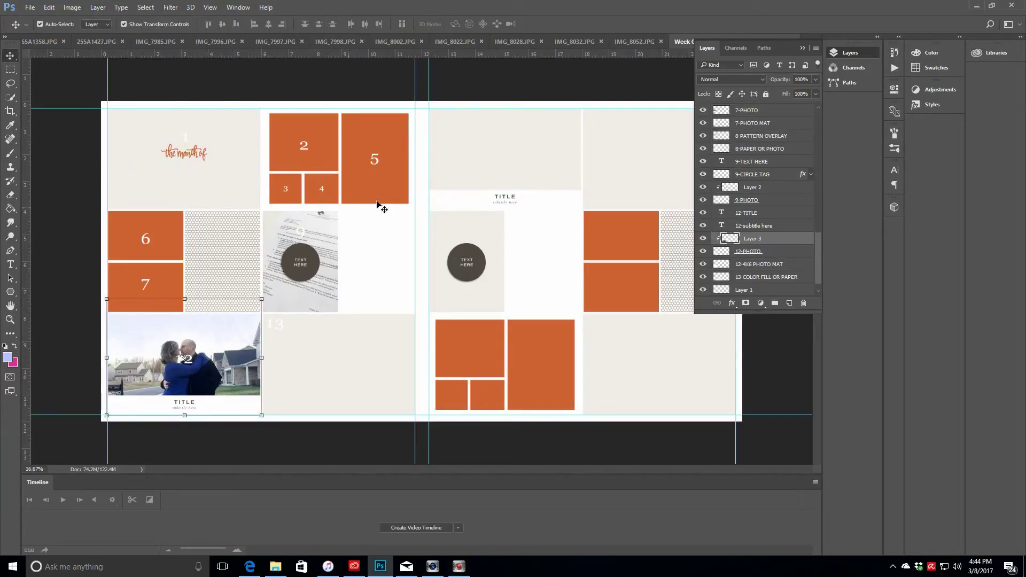
left_click_drag(248, 352, 221, 374)
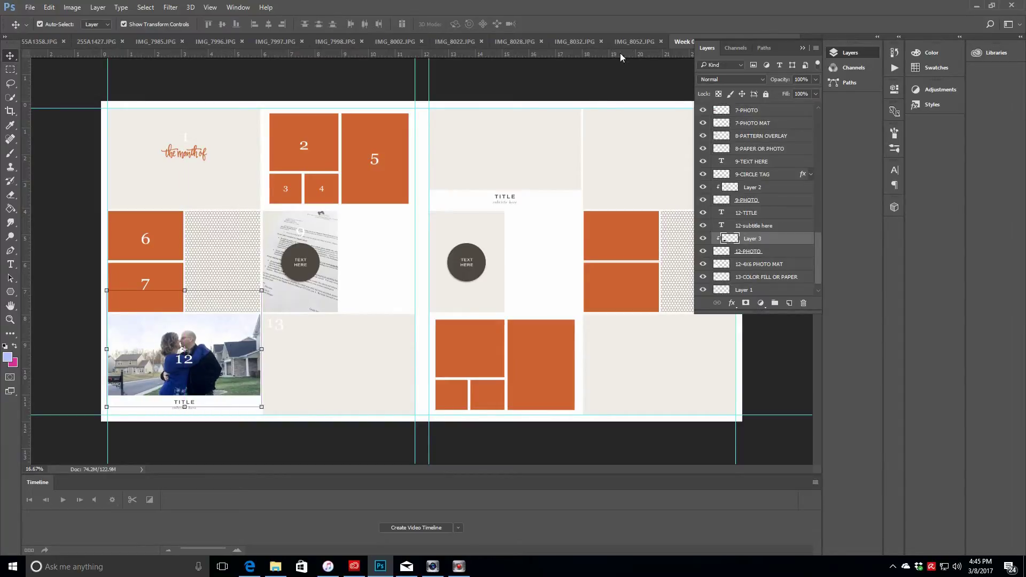
Close IMG_8052 without saving, copy the whole IMG_8032 photo, and return to the Week 06 layout
left_click(634, 41)
left_click(803, 48)
left_click(731, 41)
key("n")
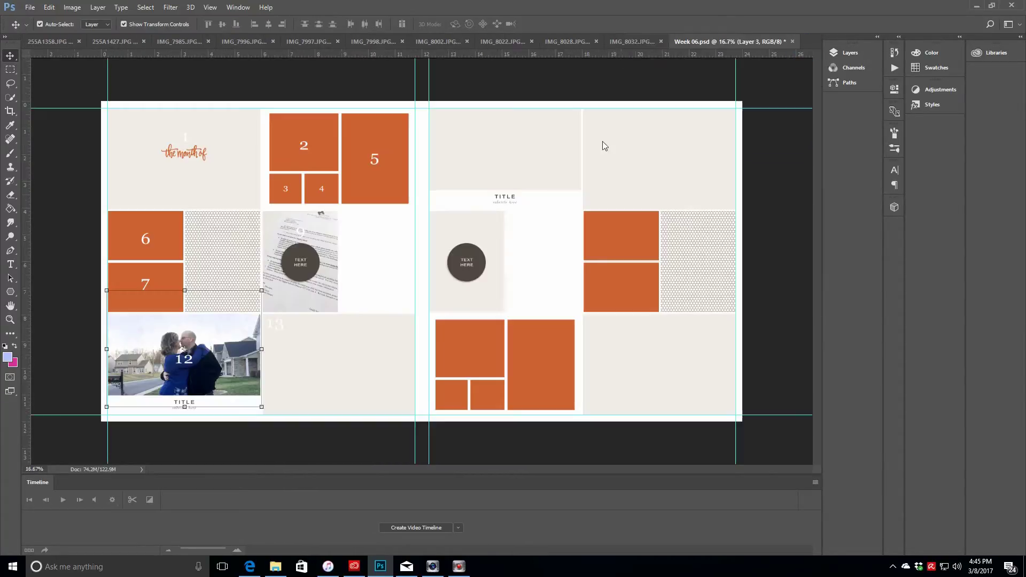
left_click(623, 46)
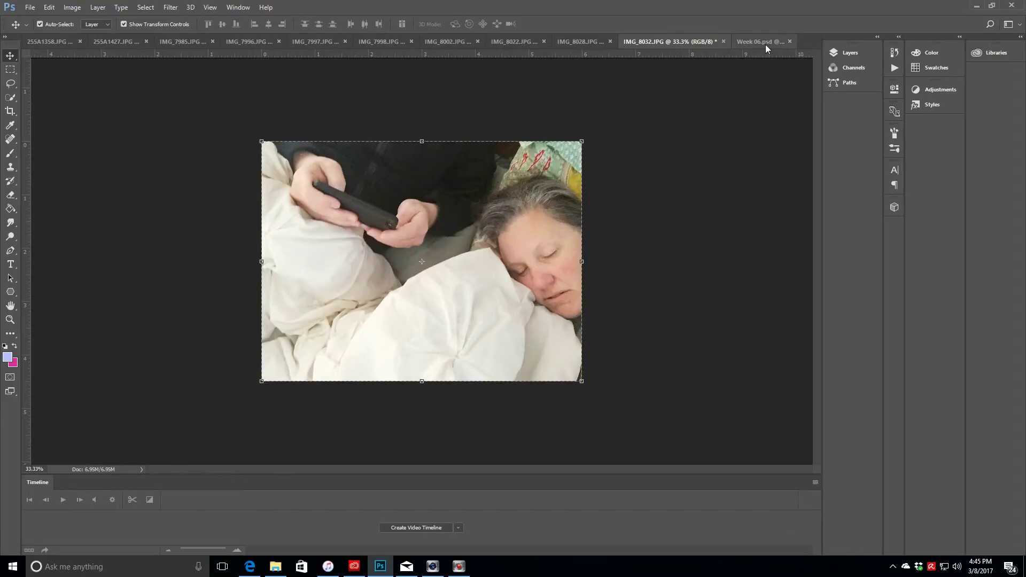
left_click(766, 42)
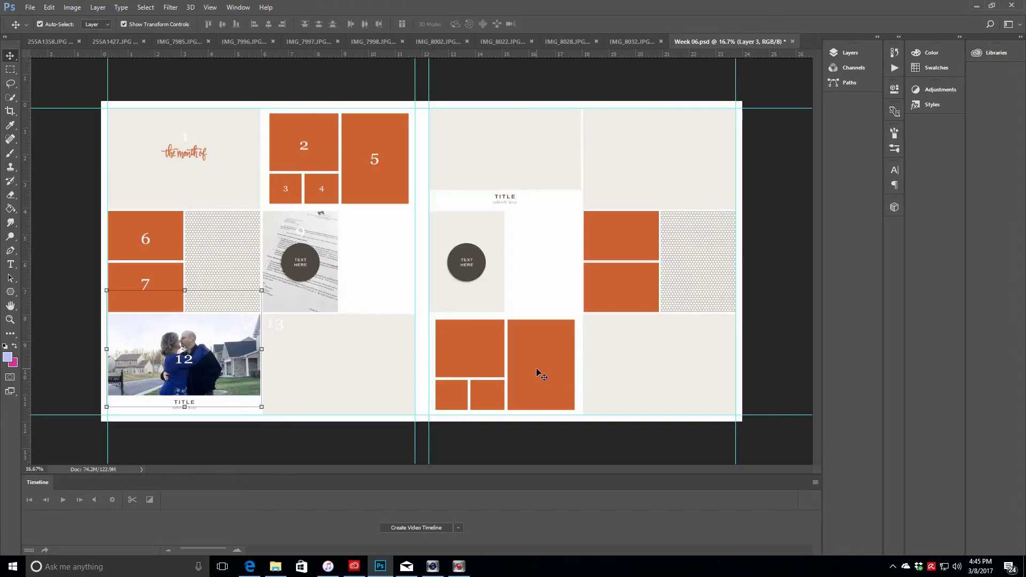
Paste the IMG_8032 photo directly above the 5-PHOTO copy layer and move it over the second page's tall orange block
left_click(850, 53)
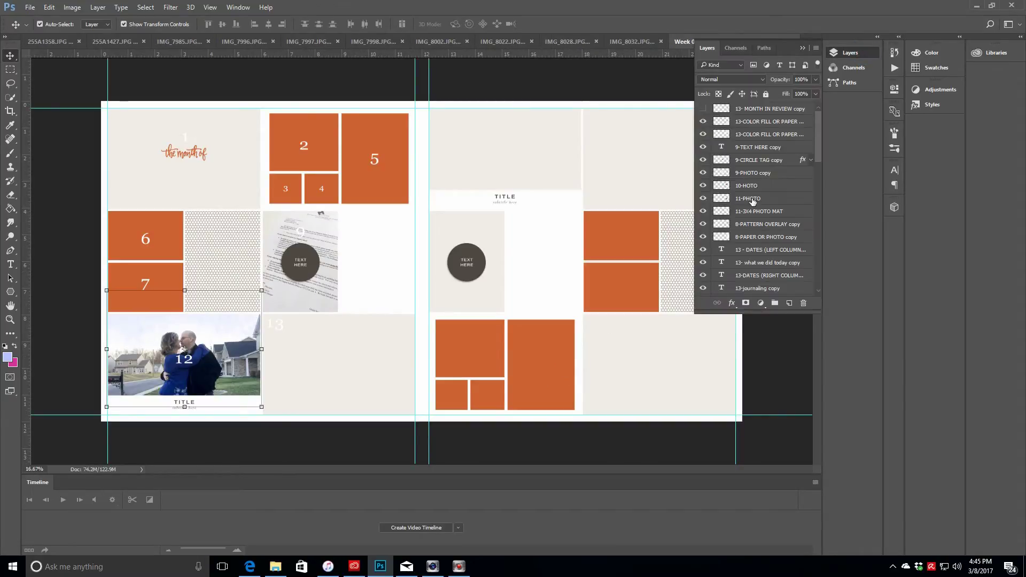
scroll(817, 124, "down", 5)
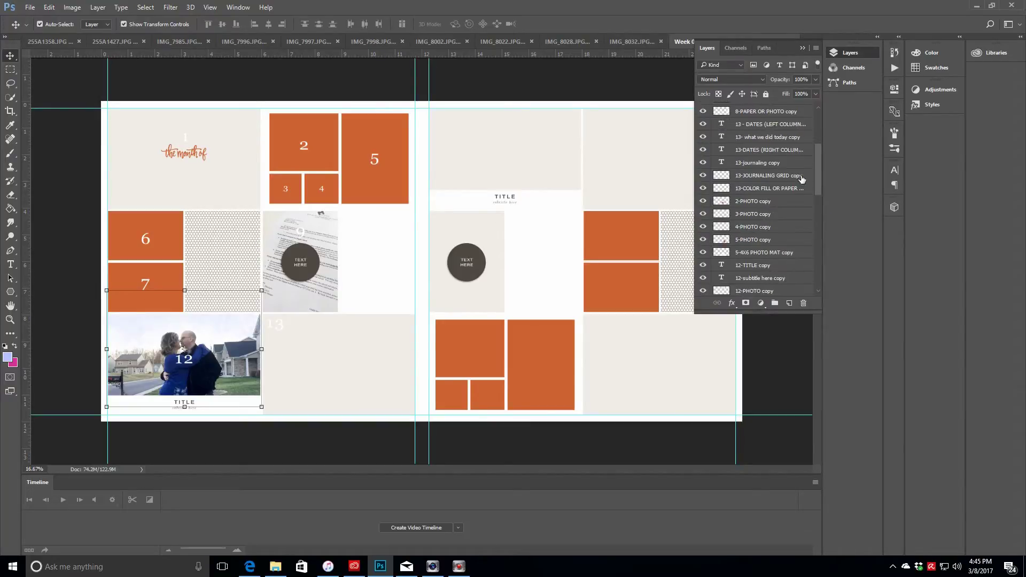
left_click(749, 203)
left_click(749, 242)
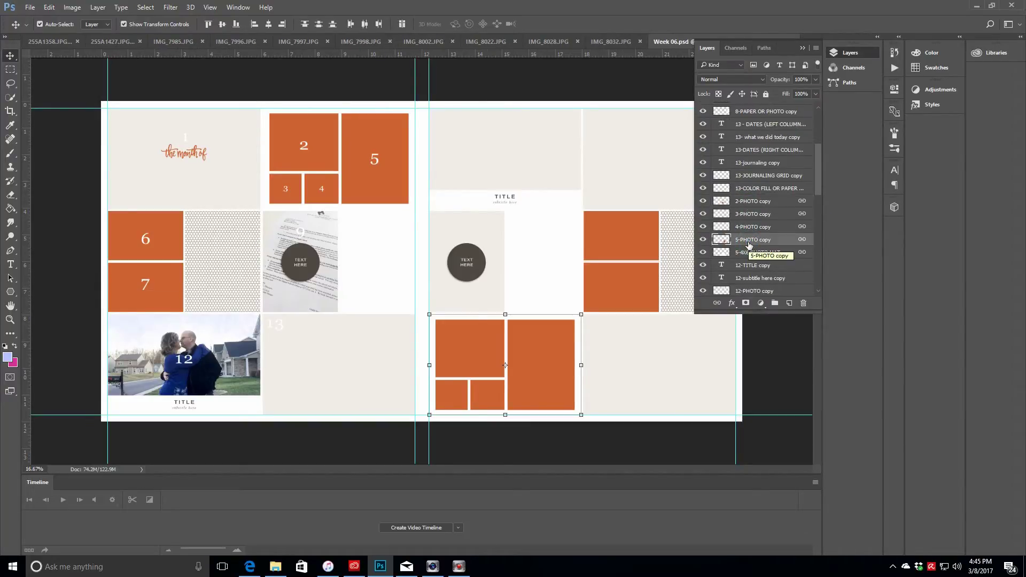
left_click(749, 243)
key("ctrl+v")
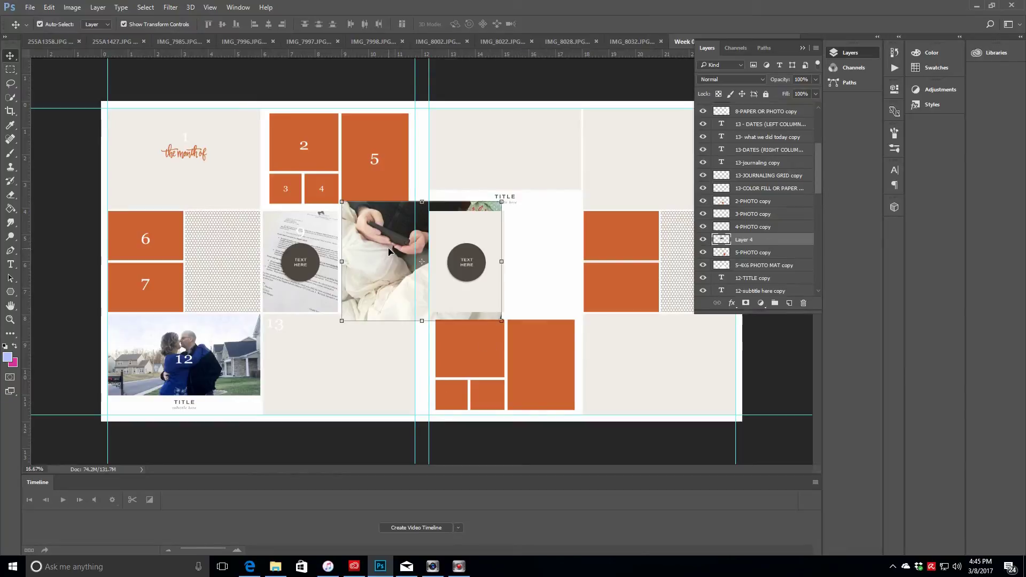
left_click_drag(388, 249, 477, 341)
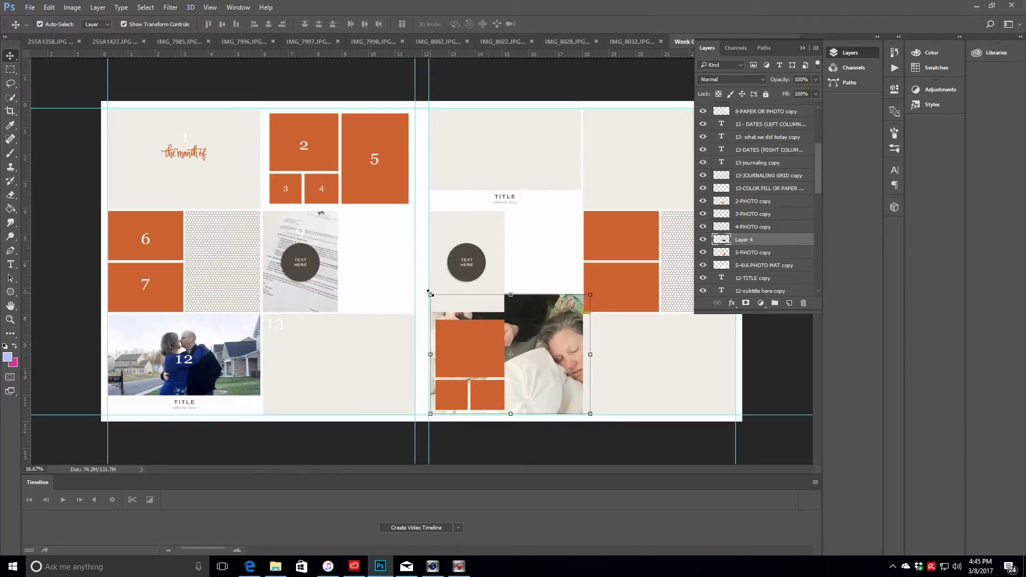
Scale the IMG_8032 photo down proportionally to about 85%, position it over the tall block, and clip it to the 5-PHOTO copy layer
key("ctrl+t")
left_click_drag(429, 294, 453, 312)
left_click_drag(542, 377, 553, 381)
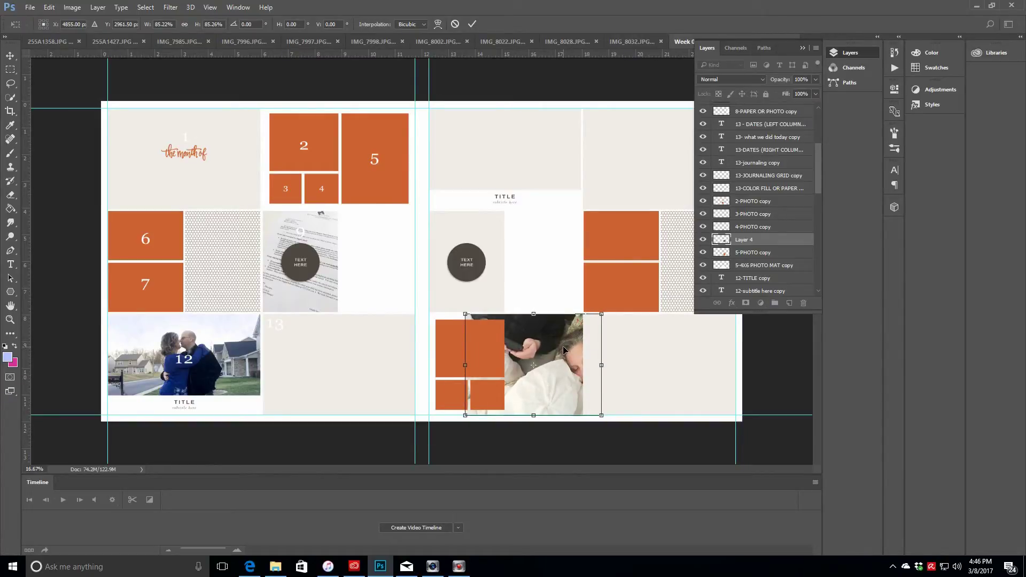
left_click(472, 26)
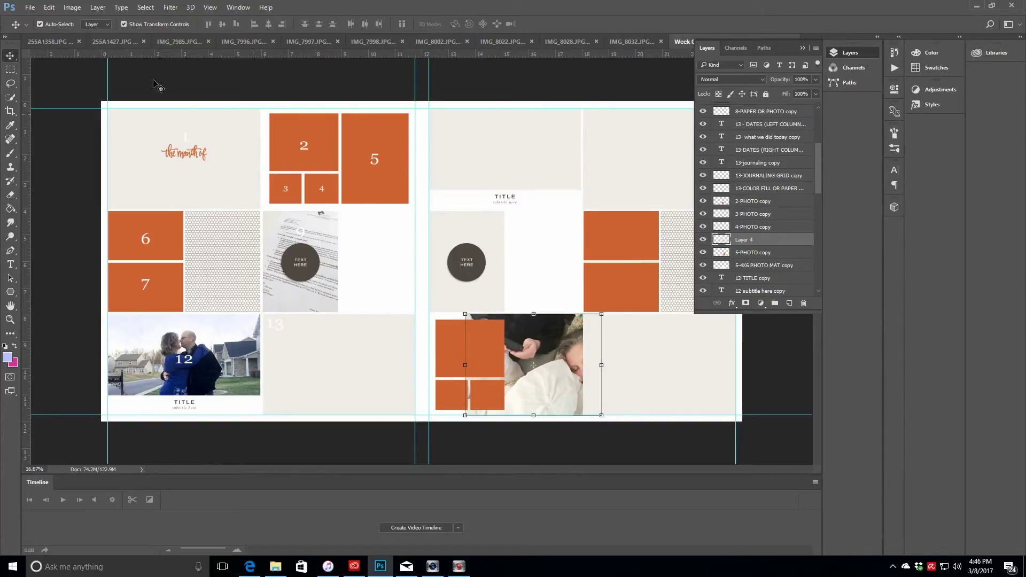
left_click(98, 7)
left_click(123, 380)
left_click(515, 214)
left_click(98, 8)
left_click(128, 168)
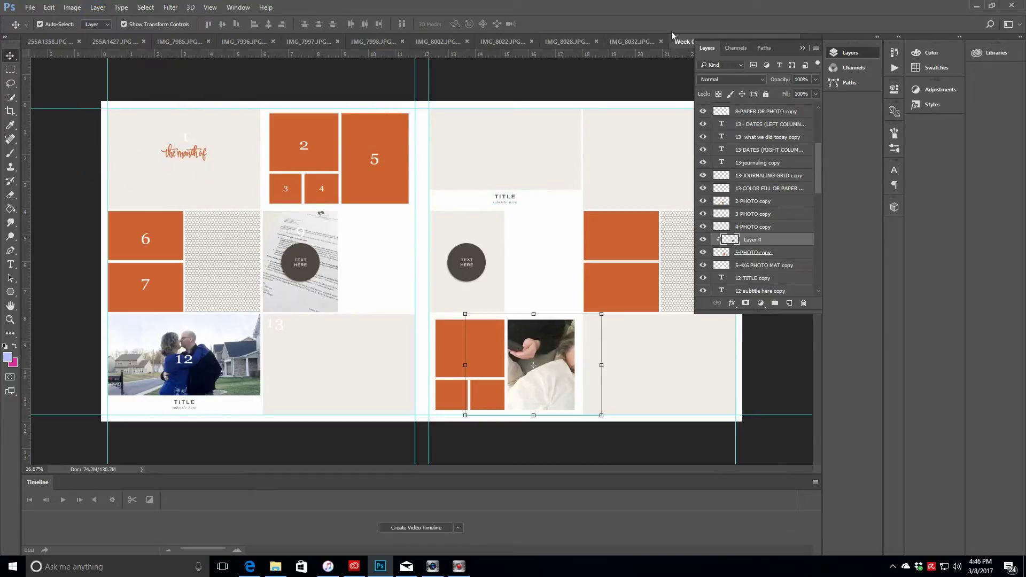
Close IMG_8032 without saving, copy the whole IMG_8028 photo, and return to the Week 06 layout
left_click(641, 42)
left_click(802, 48)
left_click(723, 42)
left_click(505, 213)
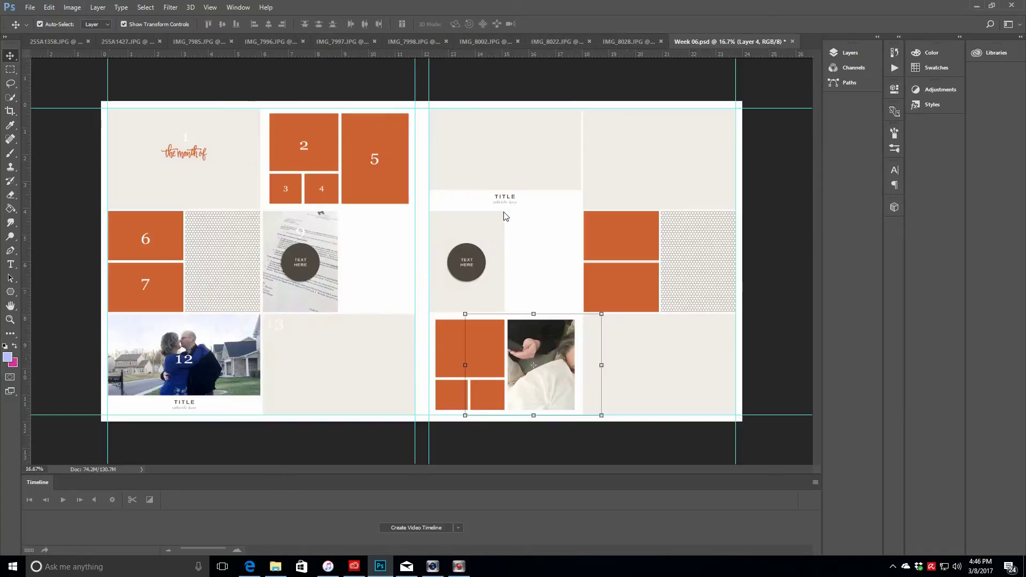
left_click(618, 41)
left_click(748, 42)
Paste the IMG_8028 photo above the 13-COLOR FILL OR PAPER copy layer of the second page's bottom-right block and move it there
left_click(851, 53)
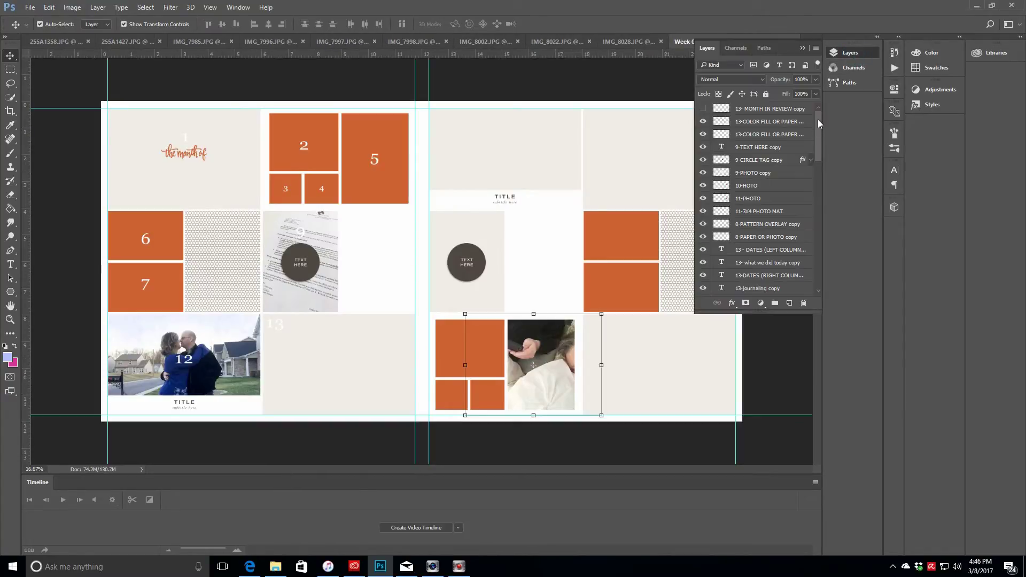
left_click(774, 111)
left_click(769, 123)
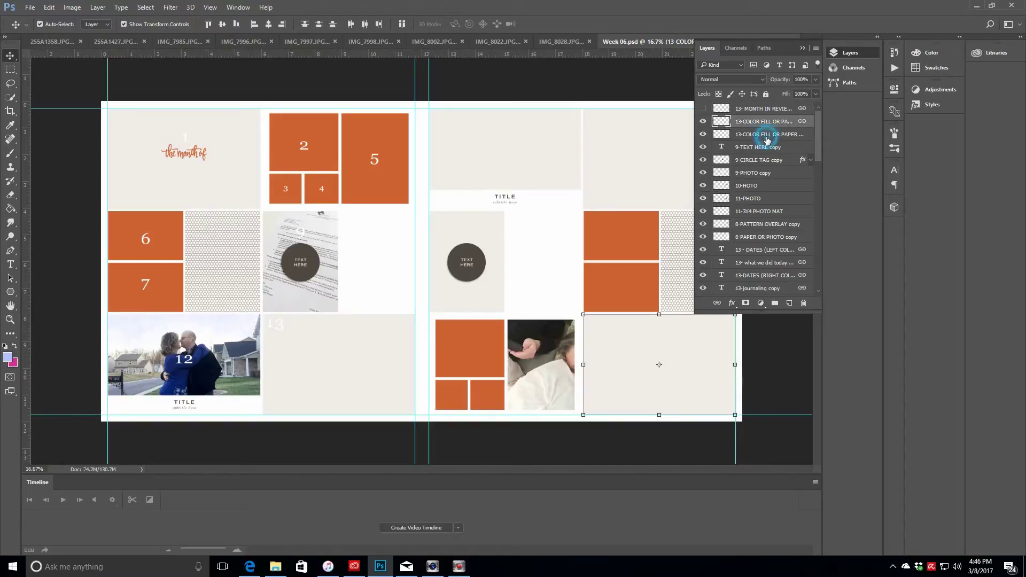
left_click(767, 138)
left_click(765, 121)
key("ctrl+v")
left_click_drag(400, 237, 583, 304)
Scale the IMG_8028 photo down proportionally to about 95%, position it, and clip it to the bottom-right block's color fill layer
key("ctrl+t")
left_click(575, 294)
left_click_drag(676, 340, 676, 345)
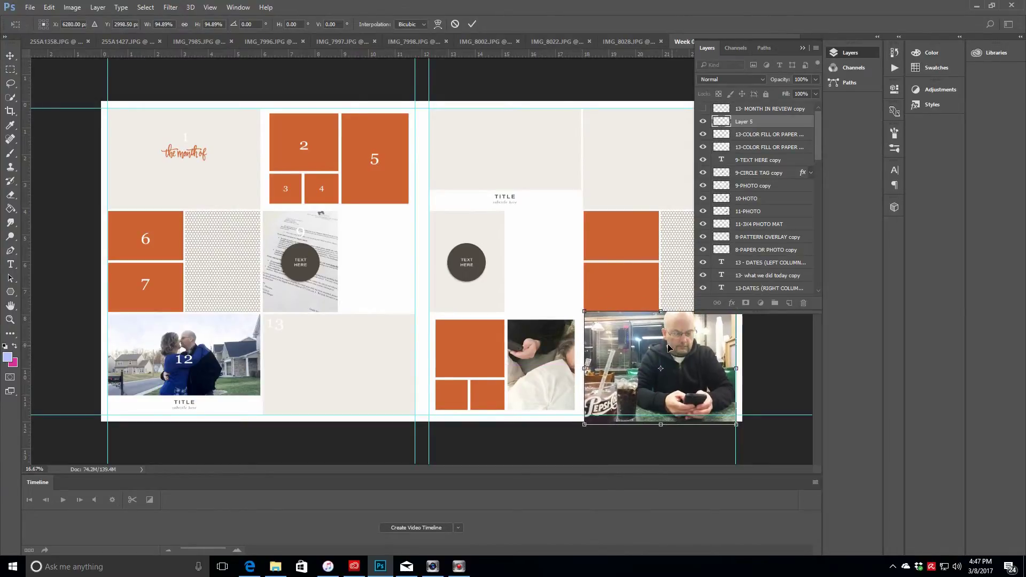
left_click(472, 23)
left_click(98, 8)
left_click(160, 170)
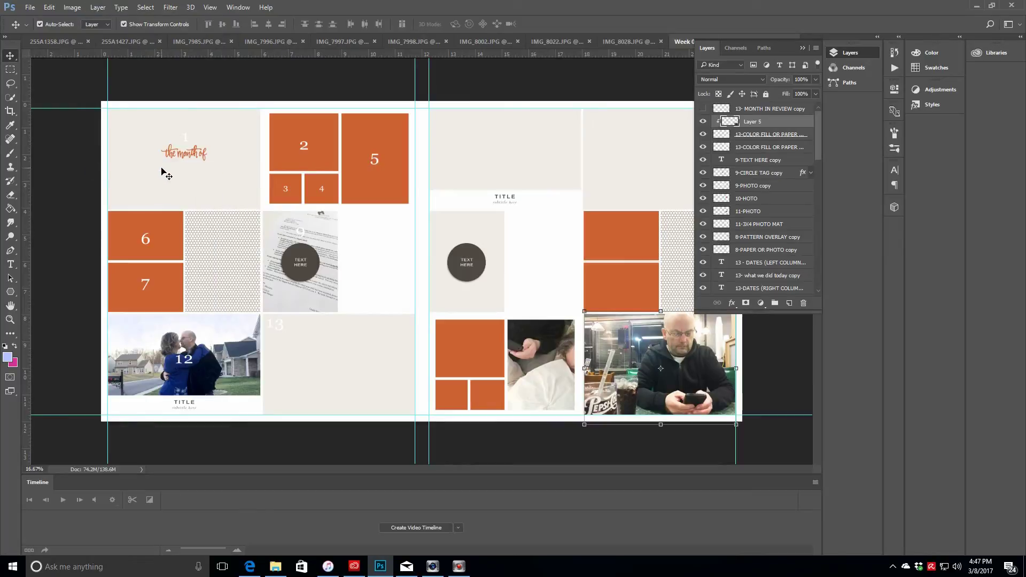
Close IMG_8028 without saving, copy the whole IMG_8022 photo, and return to the Week 06 layout
left_click(630, 41)
left_click(801, 48)
key("ctrl+a")
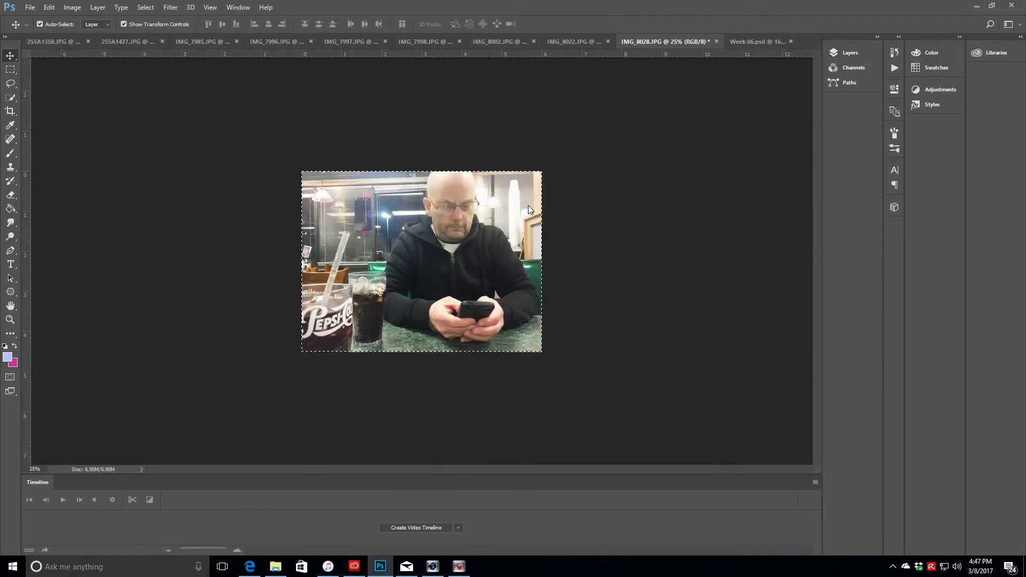
left_click(629, 40)
key("ctrl+a")
left_click(752, 42)
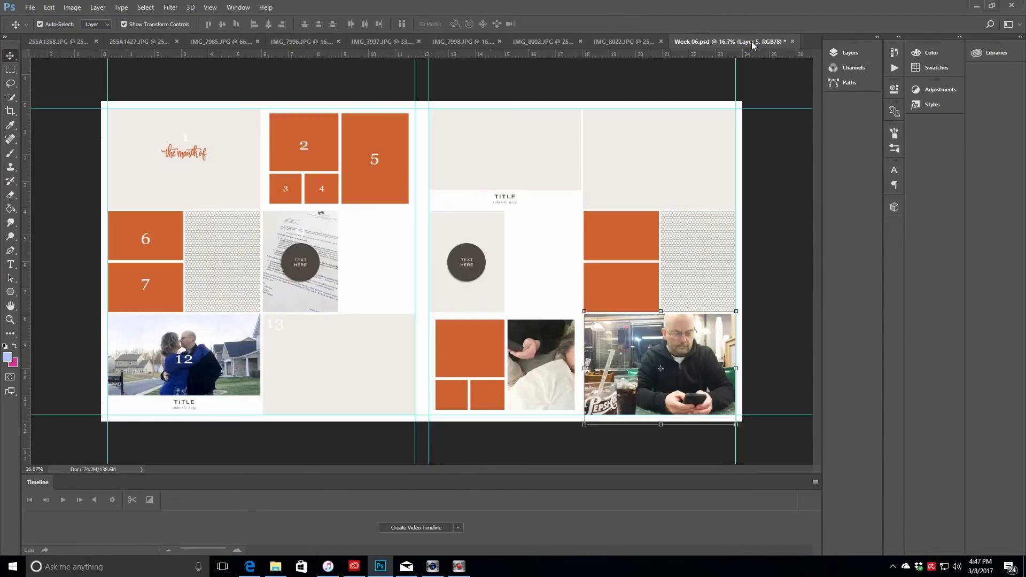
Paste the IMG_8022 photo directly above the first page's 13-COLOR FILL OR PAPER layer and move it over block 13
left_click(849, 53)
left_click_drag(817, 138, 827, 255)
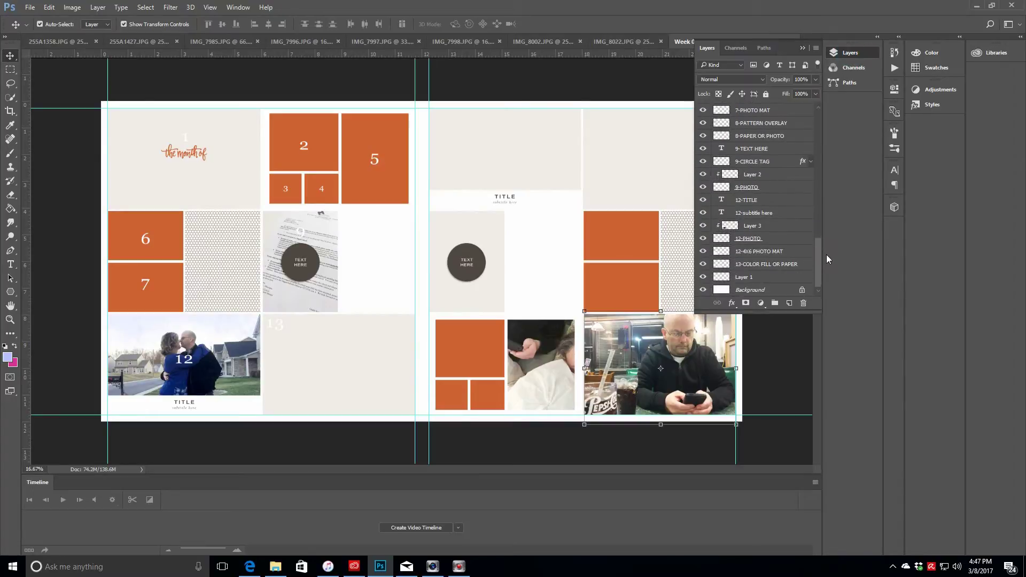
left_click(759, 266)
key("ctrl+v")
left_click_drag(396, 222, 310, 318)
Scale the IMG_8022 photo down to about 96%, clip it to the 13-COLOR FILL OR PAPER layer, and reposition it within block 13
key("ctrl+t")
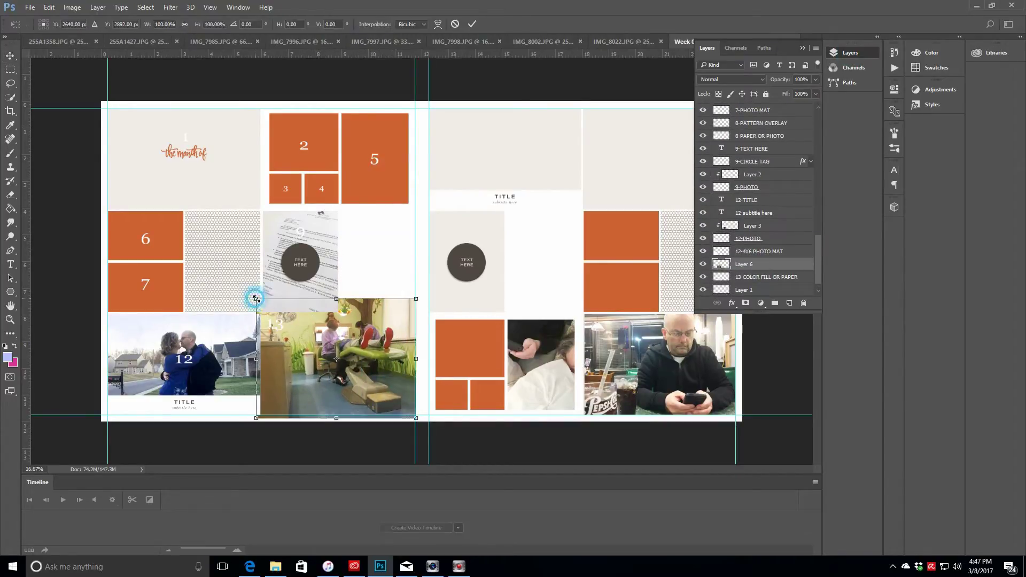
left_click_drag(256, 297, 262, 304)
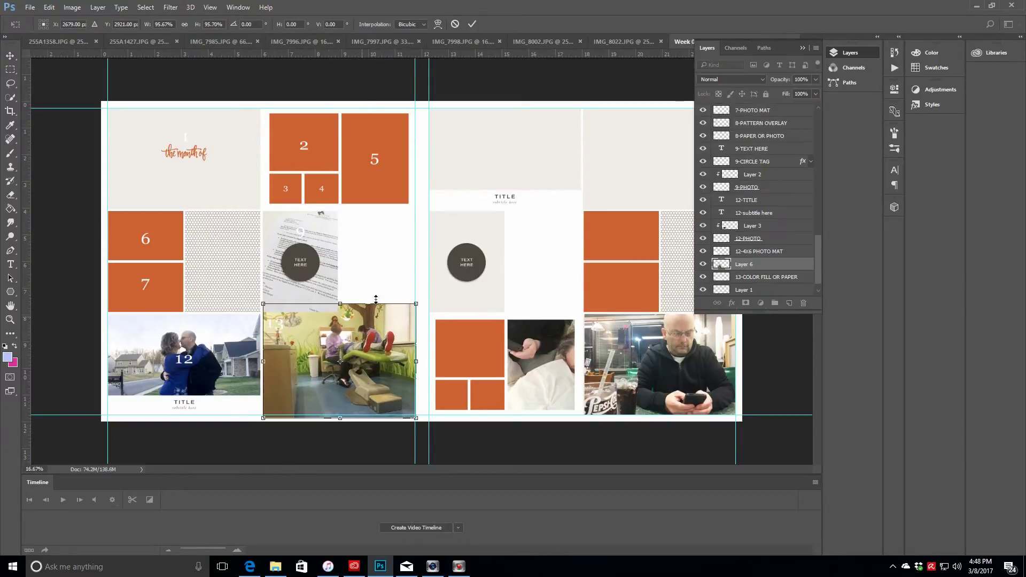
left_click(472, 24)
left_click(97, 7)
left_click(146, 172)
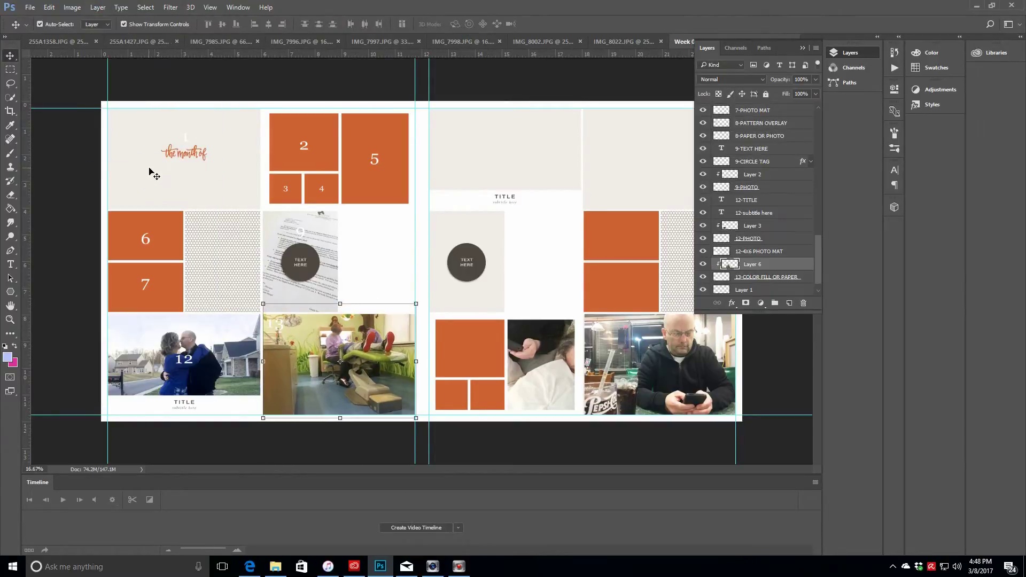
mouse_move(393, 338)
left_mouse_down()
mouse_move(394, 355)
mouse_move(393, 347)
left_mouse_up()
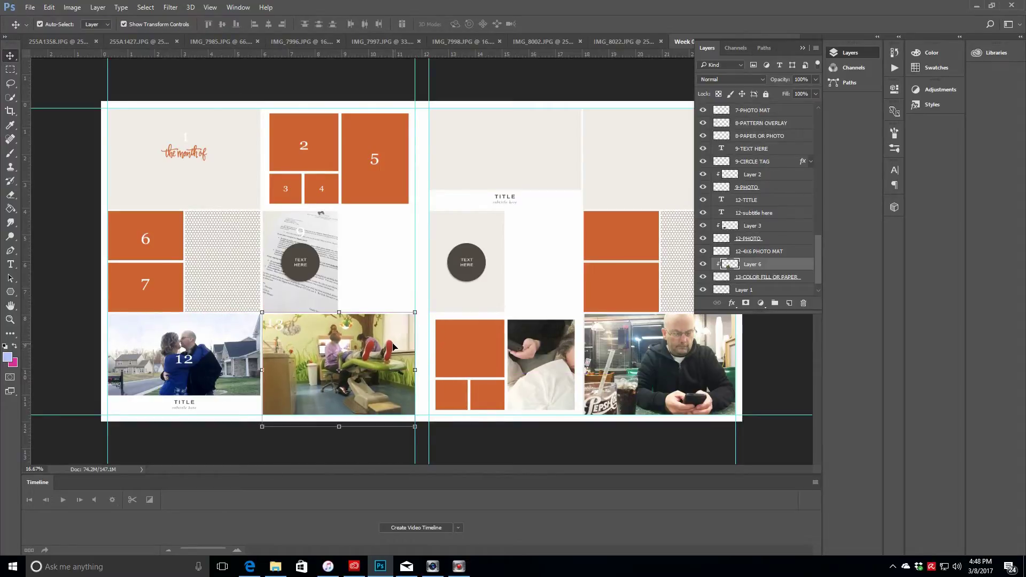
Close IMG_8022 without saving, copy the whole IMG_8002 stuffed animals photo, and return to the Week 06 layout
left_click(792, 238)
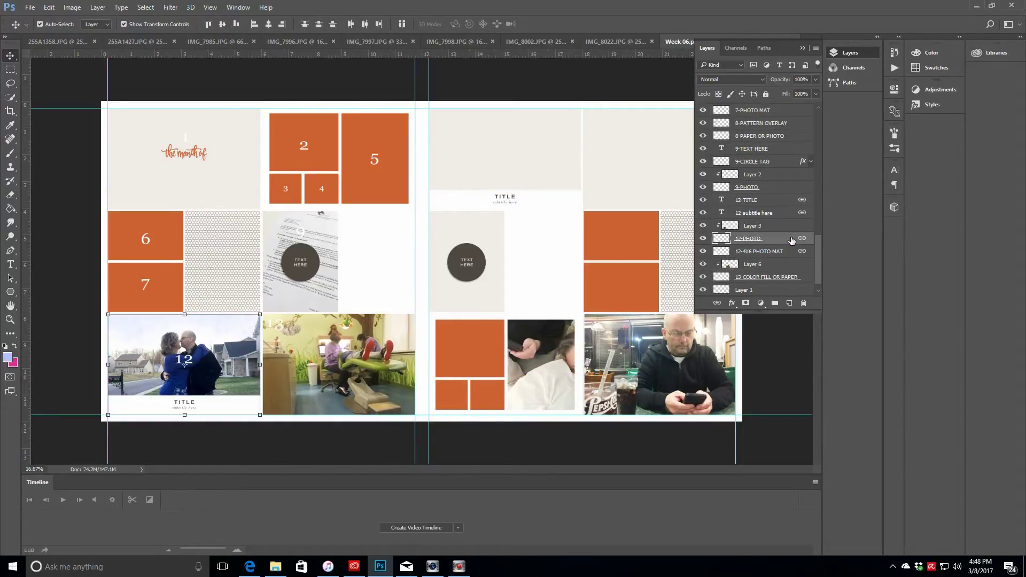
left_click(615, 41)
left_click(705, 41)
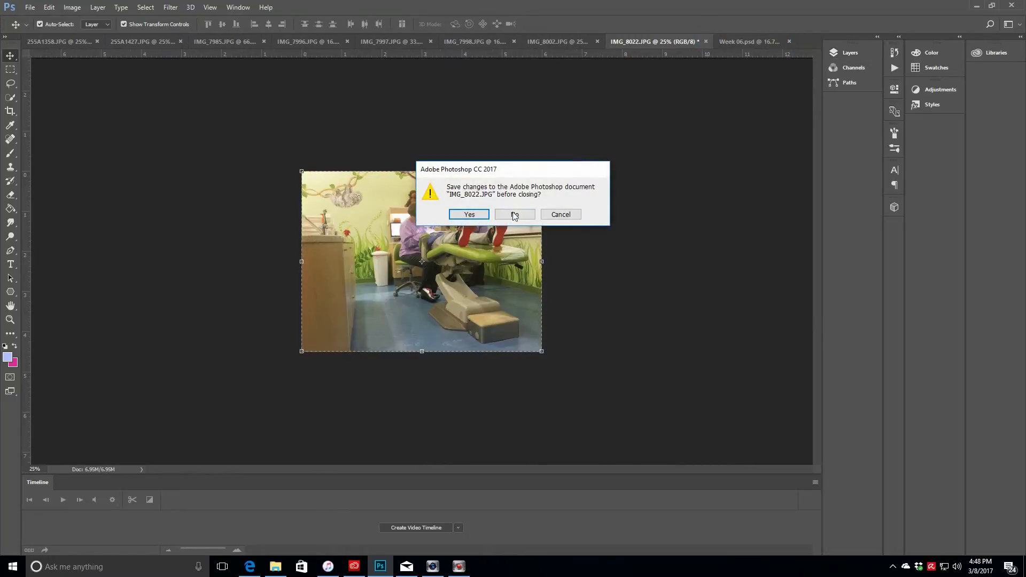
left_click(508, 214)
left_click(613, 41)
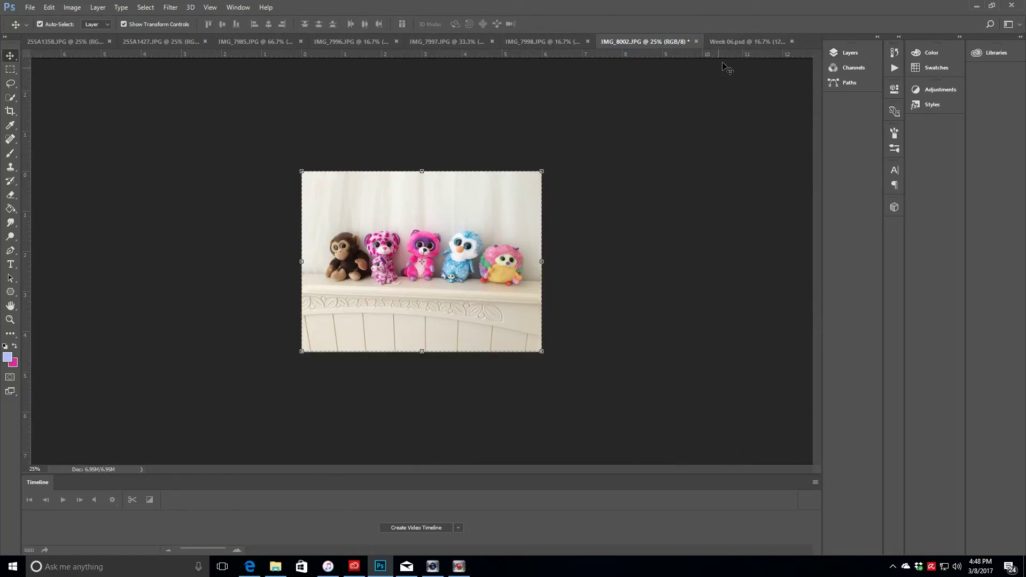
left_click(736, 42)
Paste the IMG_8002 stuffed animals photo above the 12-PHOTO copy layer and move it over the second page's title block
left_click(856, 52)
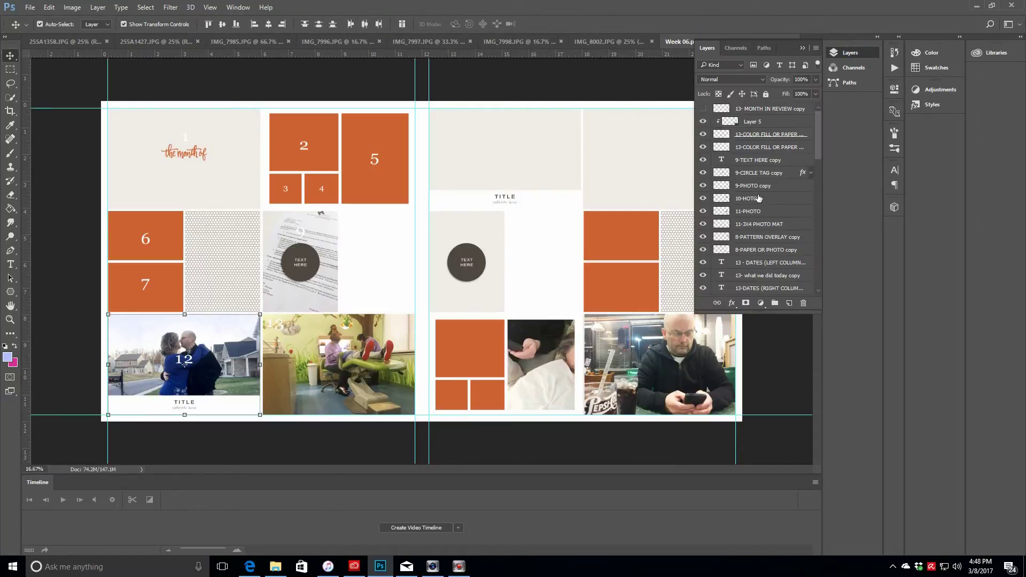
left_click_drag(816, 133, 821, 188)
left_click(756, 215)
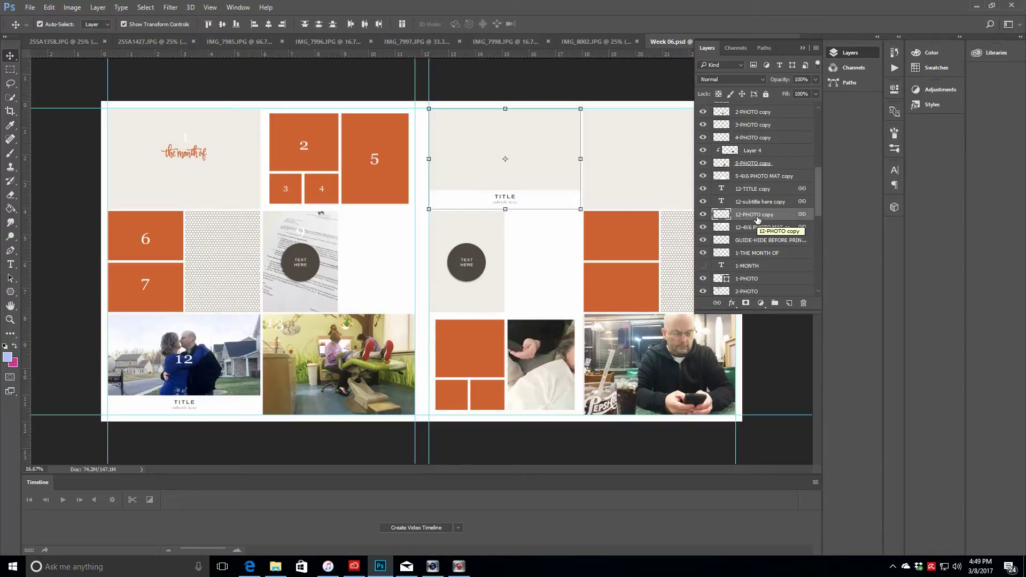
left_click(595, 41)
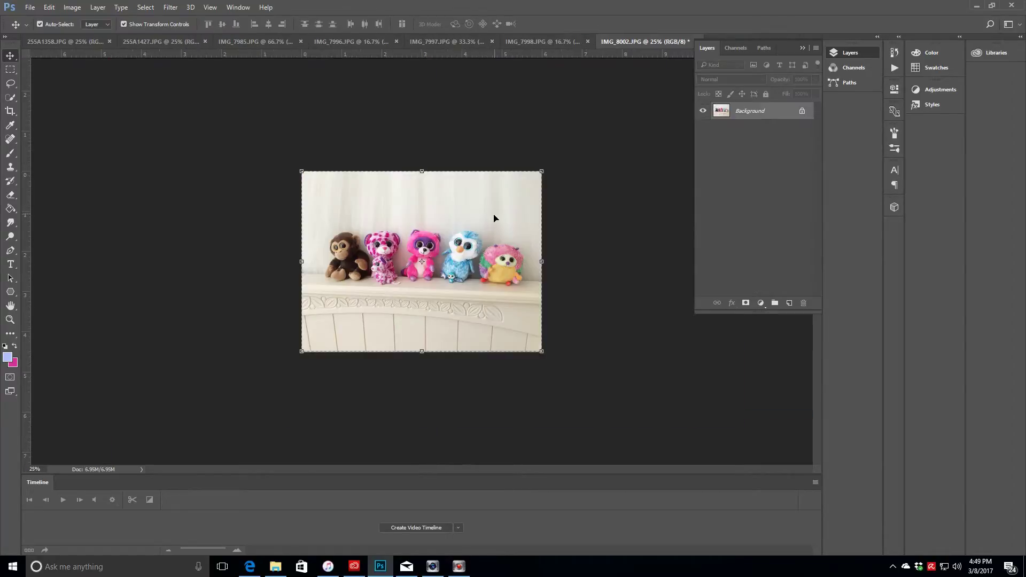
left_click(799, 41)
left_click(833, 56)
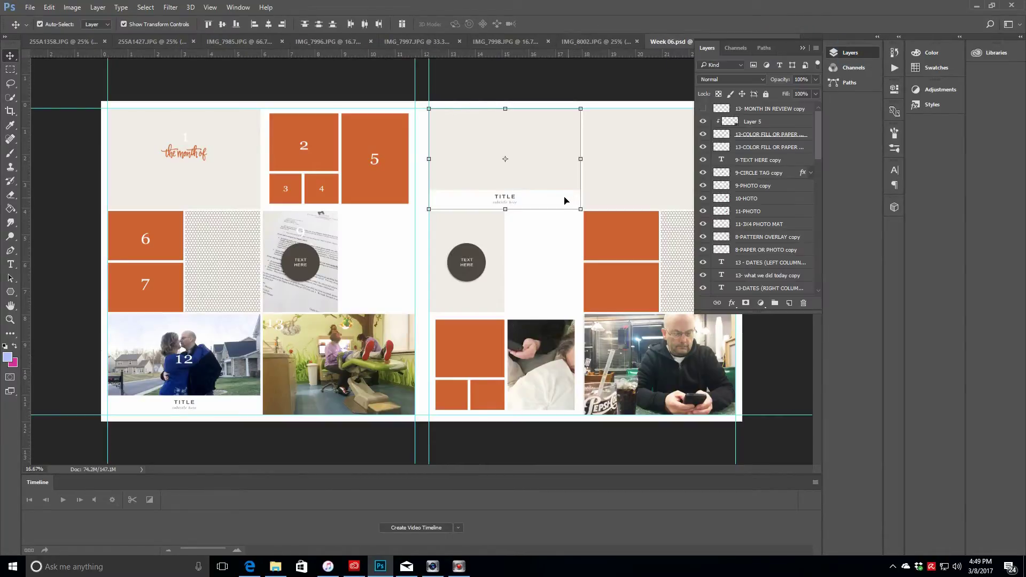
key("ctrl+v")
left_click_drag(382, 239, 466, 141)
Clip the stuffed animals photo to the 12-PHOTO copy layer and reposition it within the block above the title
left_click(97, 7)
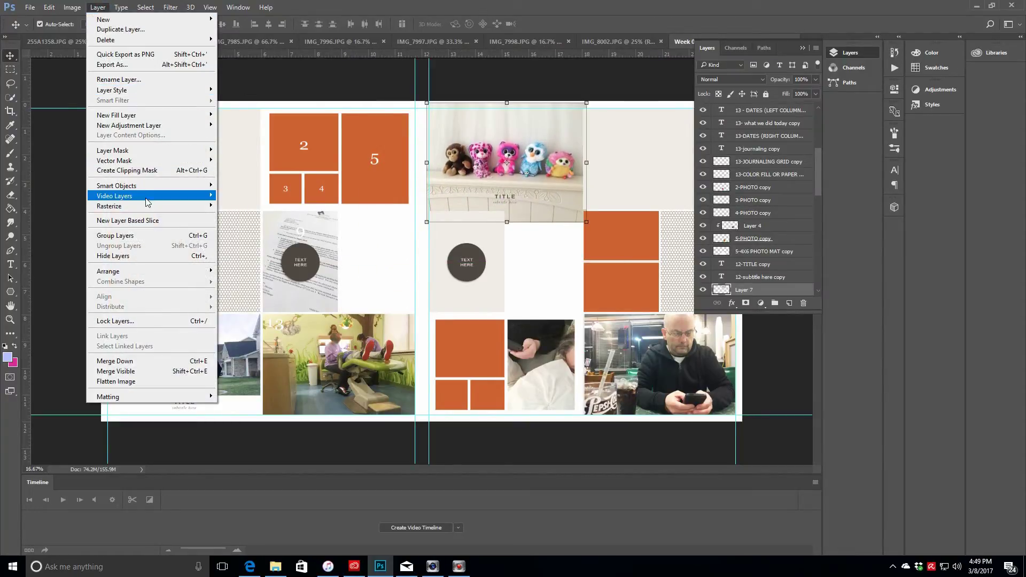
left_click(147, 171)
left_click_drag(558, 174, 555, 168)
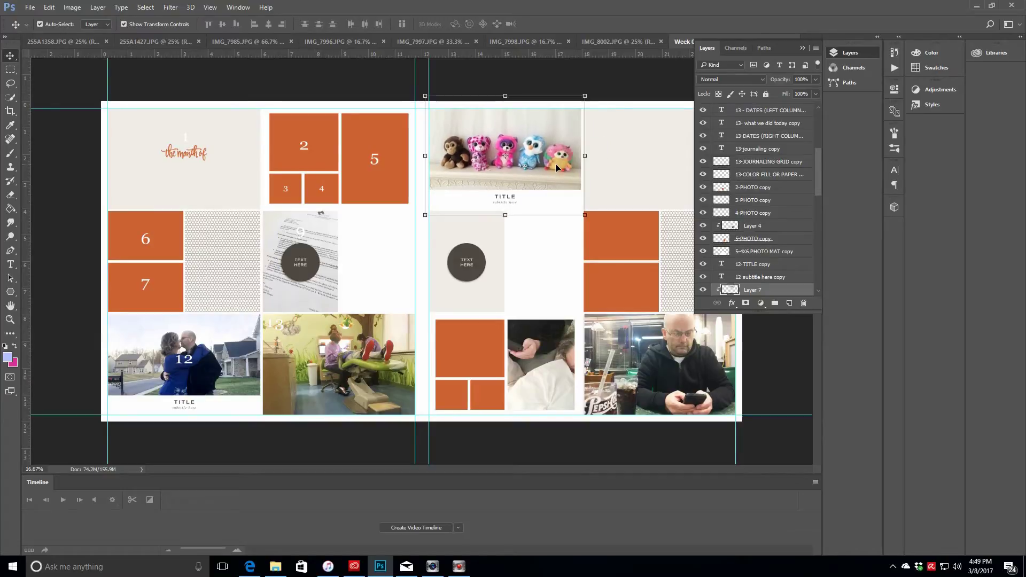
Close IMG_8002 without saving, copy the whole IMG_7998 soup bowl photo, and return to the Week 06 layout
left_click(635, 45)
left_click(803, 49)
left_click(696, 41)
left_click(512, 217)
left_click(590, 42)
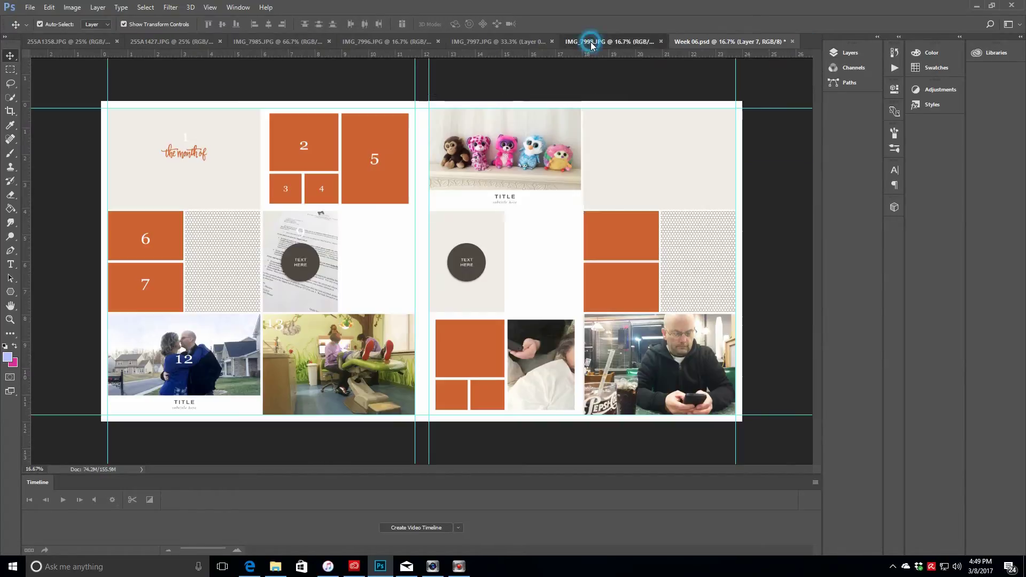
left_click(746, 41)
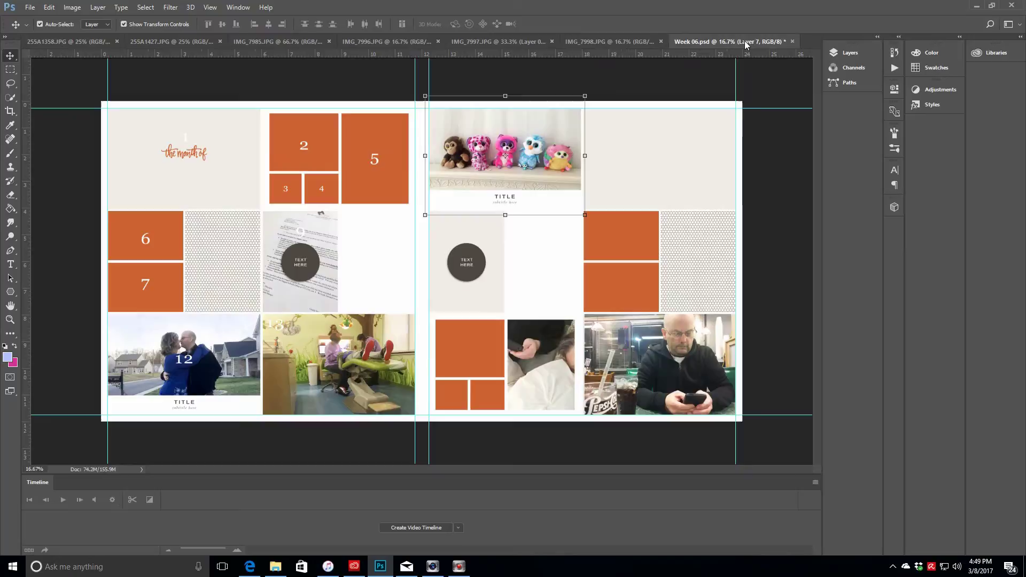
Paste the IMG_7998 soup bowl photo and move it over the second page's blank block beside the TEXT HERE circle
left_click(849, 52)
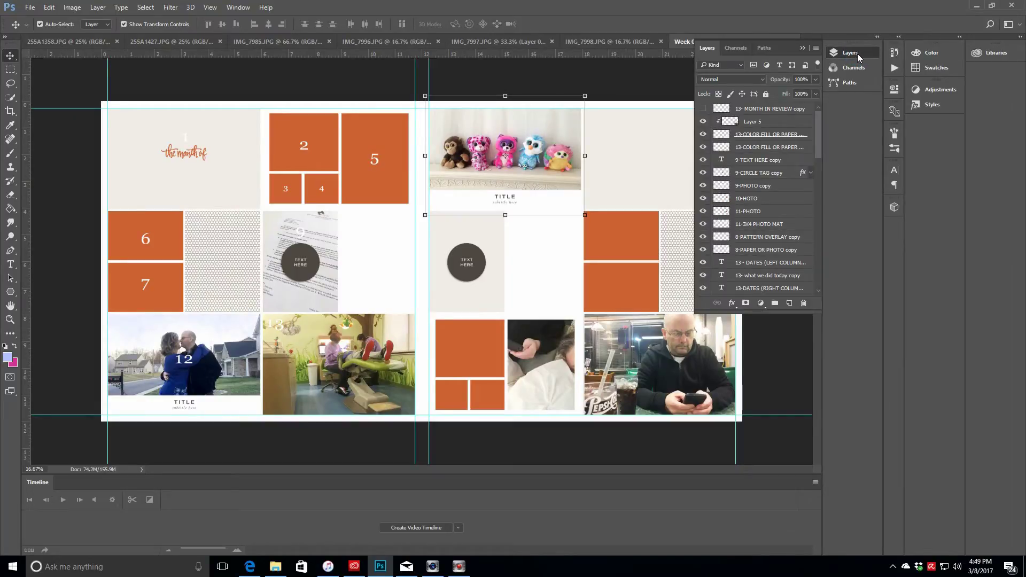
key("ctrl+v")
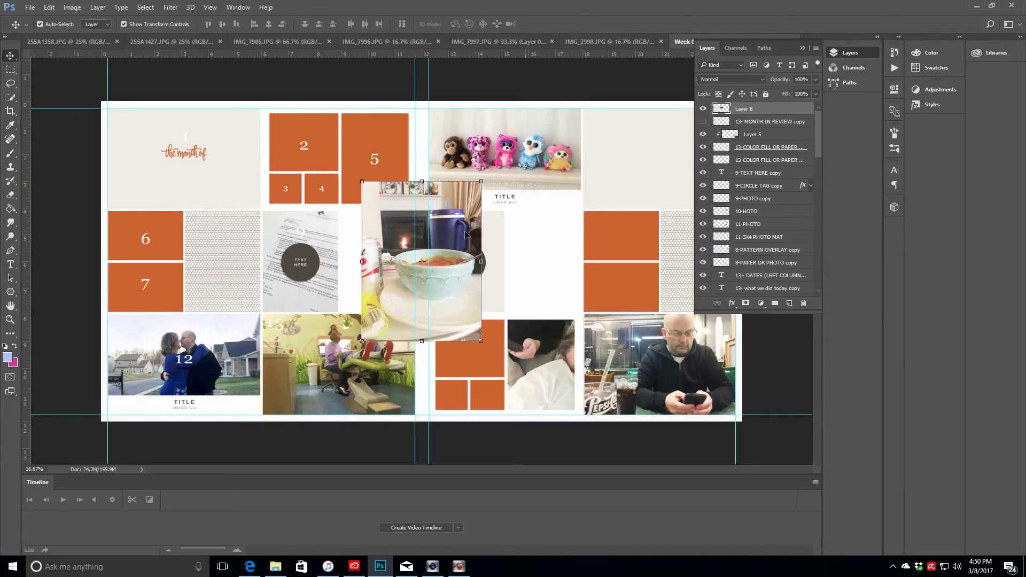
left_click_drag(465, 234, 611, 264)
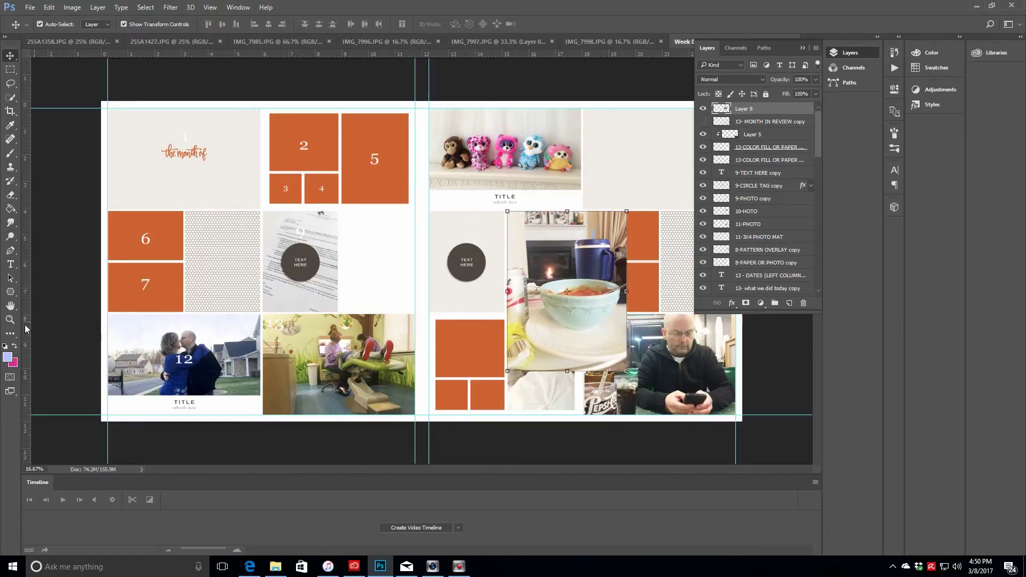
Scale the soup bowl photo down to about 63% and position it to fill the blank middle-row block
left_click(10, 319)
left_click(42, 25)
left_click(557, 266)
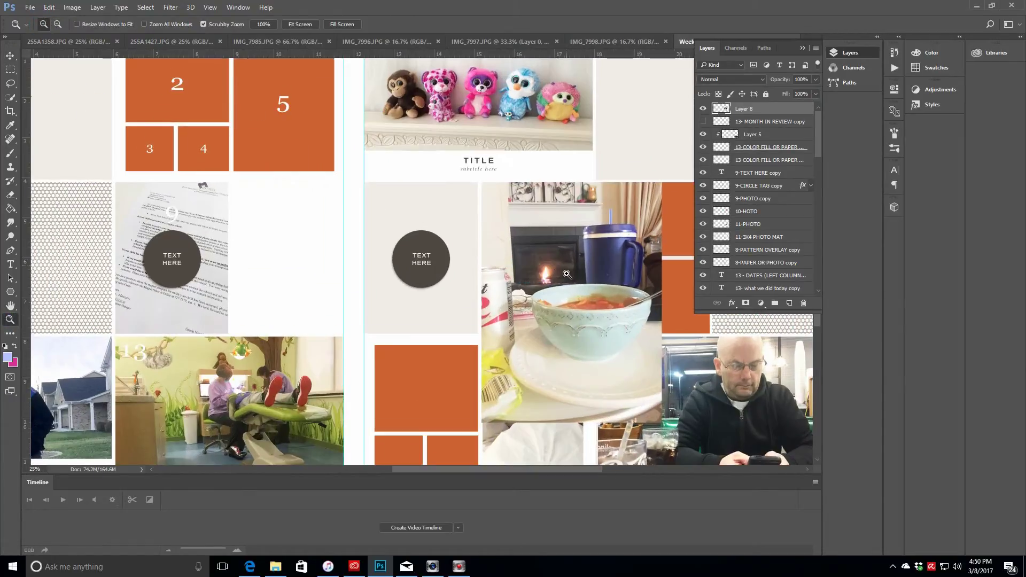
scroll(557, 266, "down", 2)
left_click(10, 56)
left_click_drag(662, 388, 588, 305)
left_click_drag(568, 246, 566, 246)
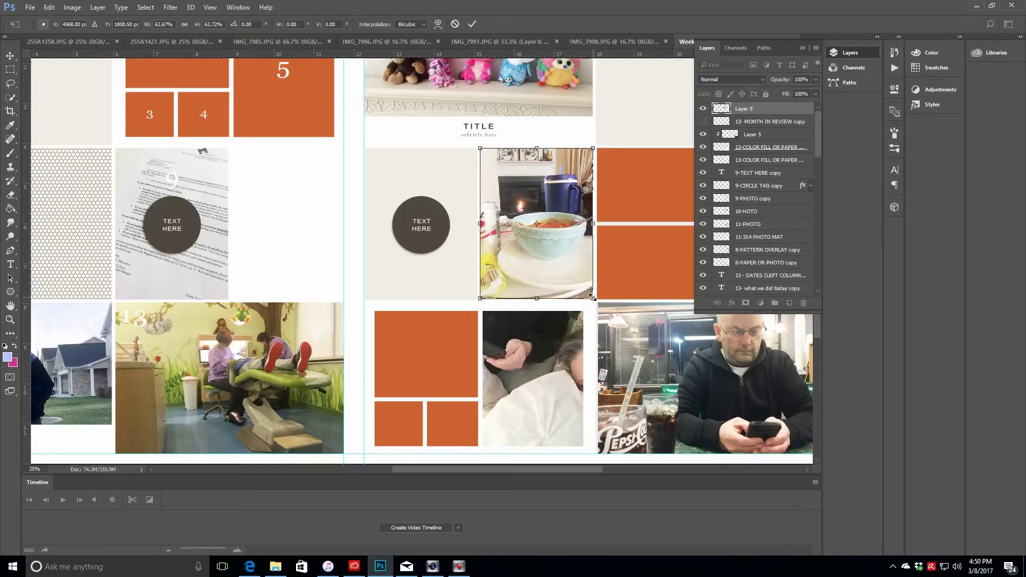
left_click_drag(594, 300, 594, 299)
key("Return")
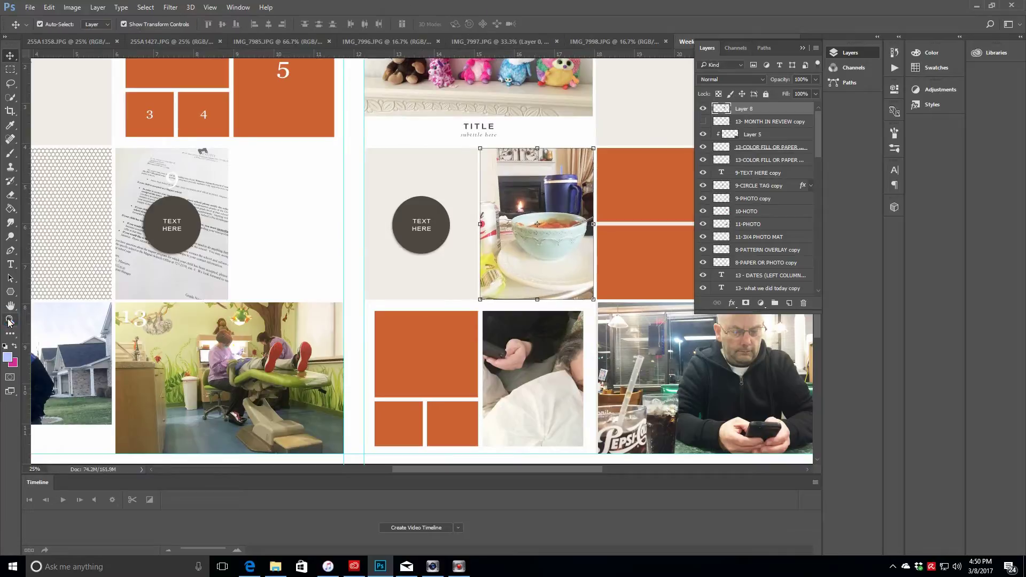
Add horizontal guides along the upper and lower edges of the middle row and nudge the soup bowl photo to align
key("z")
left_click(557, 207)
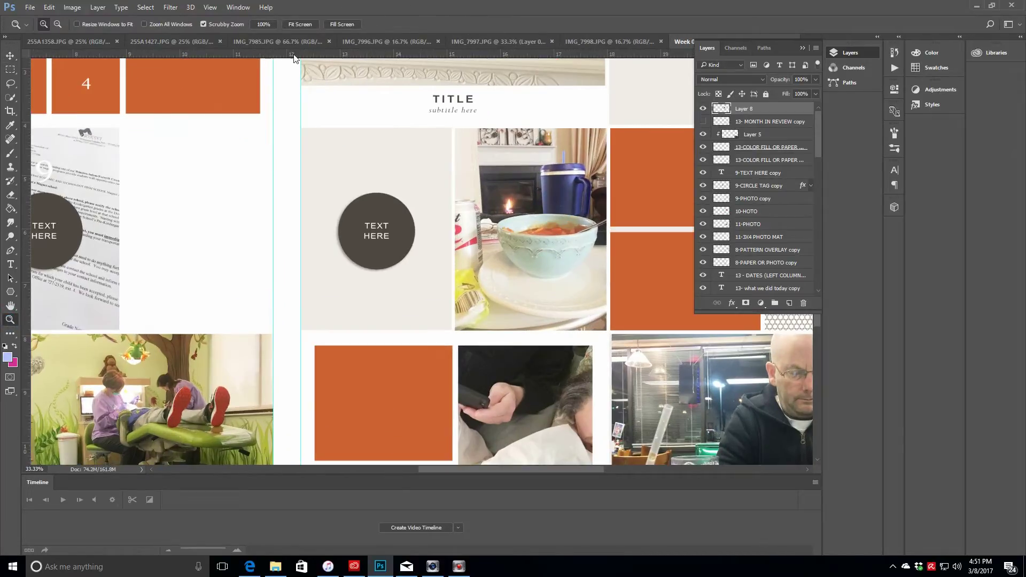
left_click_drag(293, 58, 287, 127)
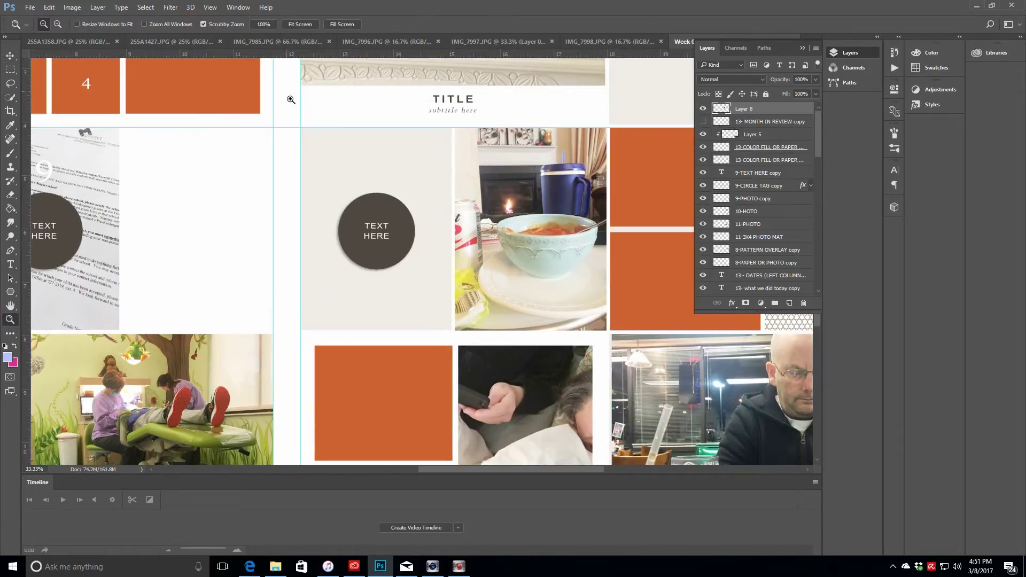
left_click_drag(283, 54, 279, 330)
key("v")
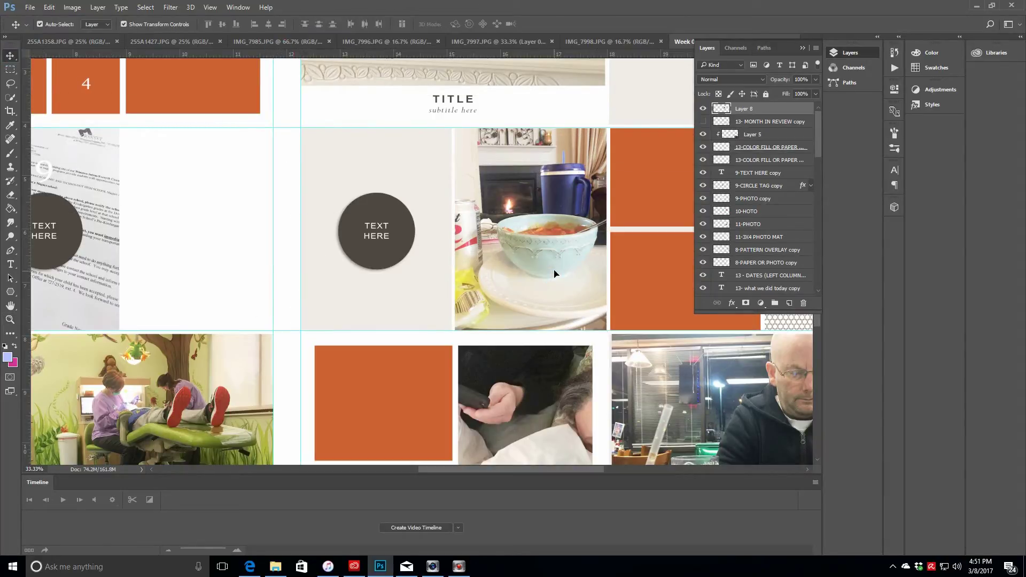
left_click_drag(554, 273, 555, 274)
Close IMG_7998 without saving, copy the whole IMG_7997 dining table photo, and return to the Week 06 layout
left_click(10, 320)
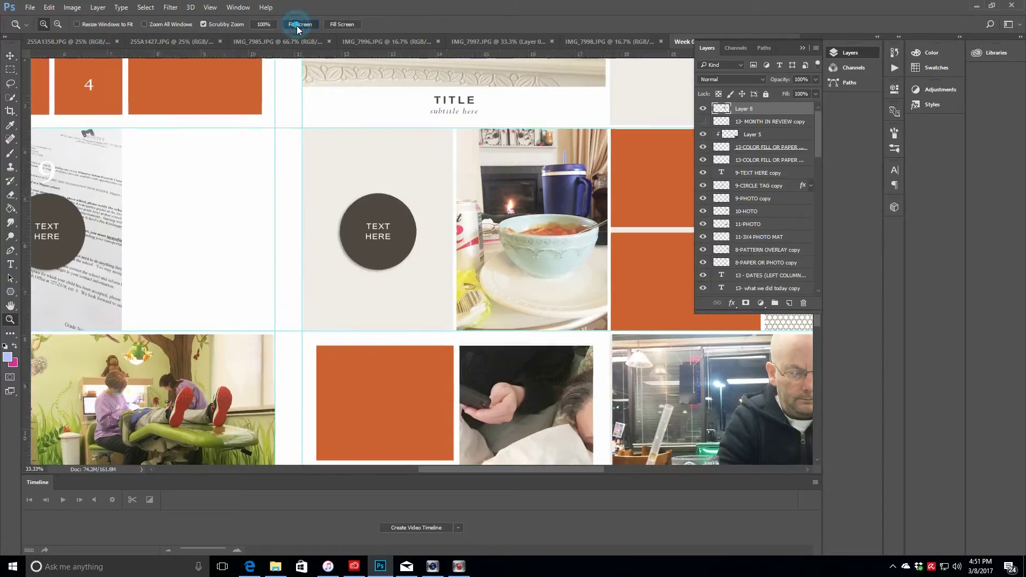
left_click(299, 24)
left_click(802, 48)
left_click(609, 41)
left_click(672, 42)
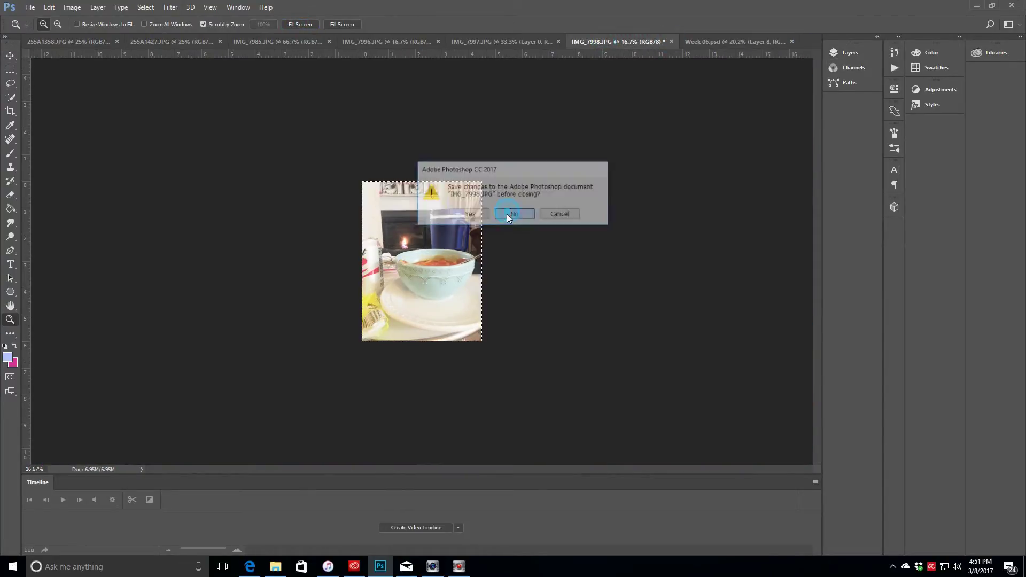
left_click(507, 213)
left_click(524, 42)
left_click(660, 42)
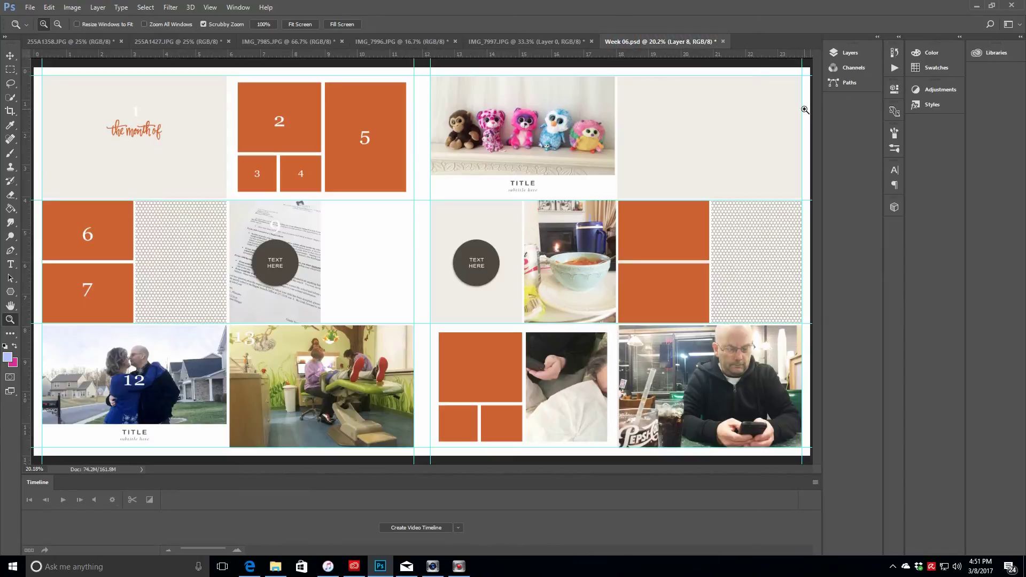
Paste the IMG_7997 dining table photo above the lower 13-COLOR FILL OR PAPER copy layer and move it over the second page's empty beige block
left_click(849, 53)
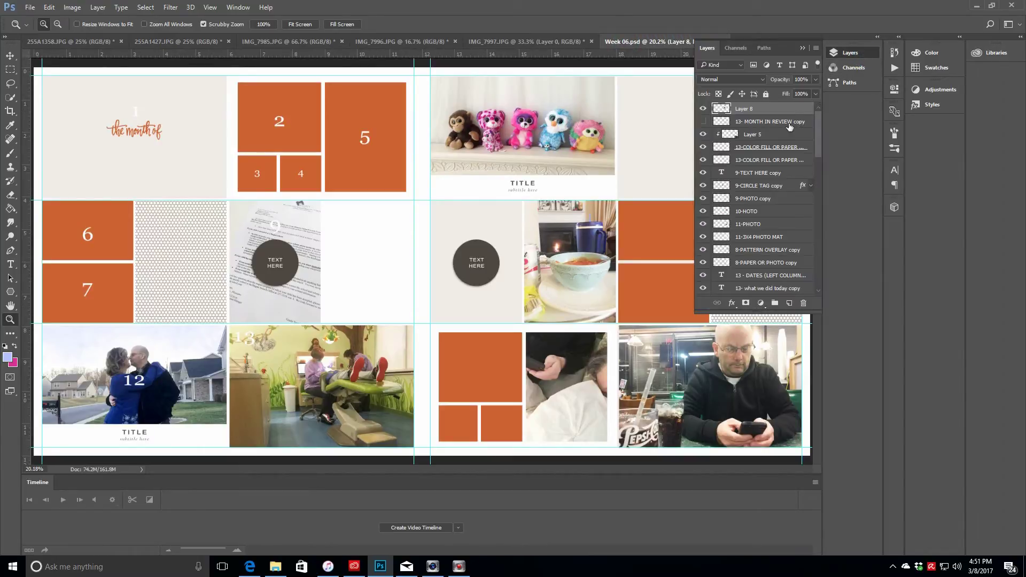
left_click(764, 122)
left_click(11, 55)
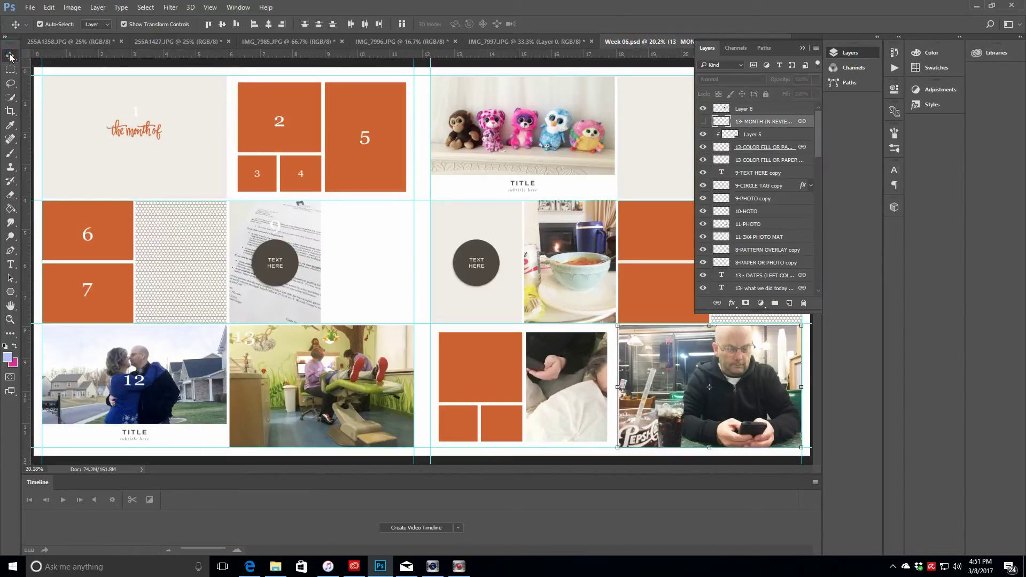
left_click(764, 148)
left_click(765, 161)
left_click(803, 48)
key("ctrl+v")
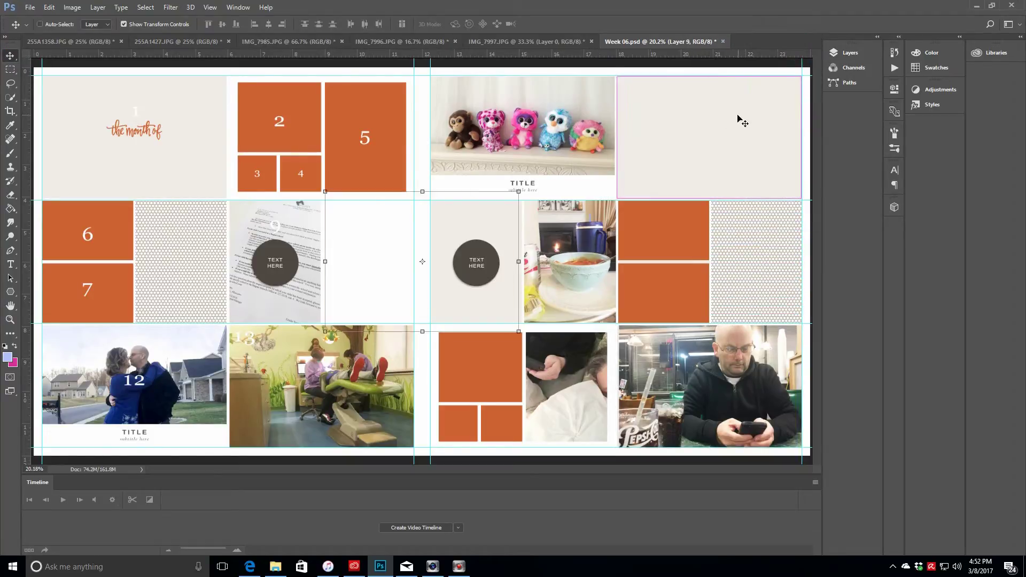
left_click_drag(466, 251, 751, 134)
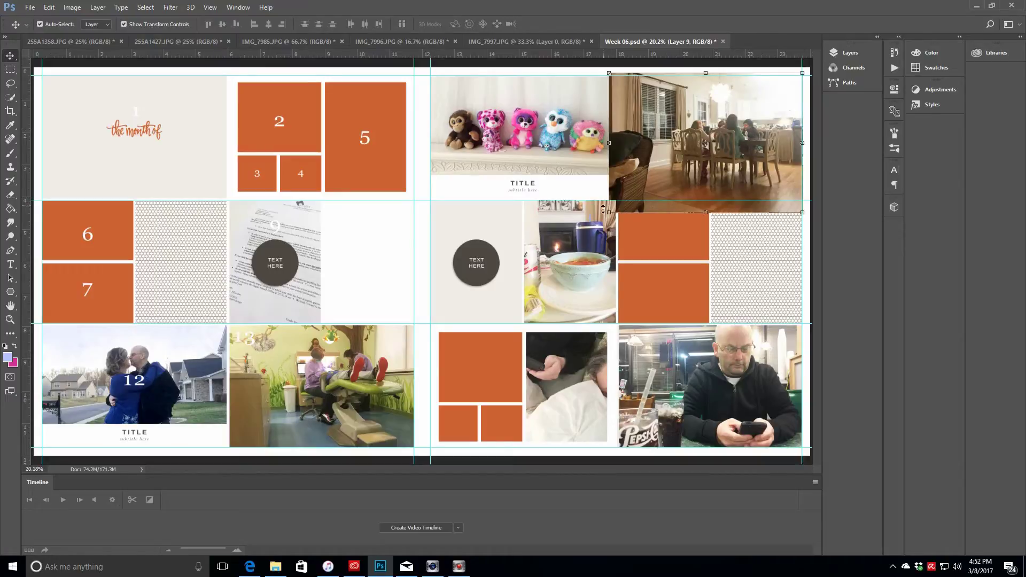
Scale the dining table photo down to about 96%, reposition it over the beige block, and clip it to that block's layer
left_click_drag(603, 209, 611, 199)
left_click_drag(778, 171, 777, 164)
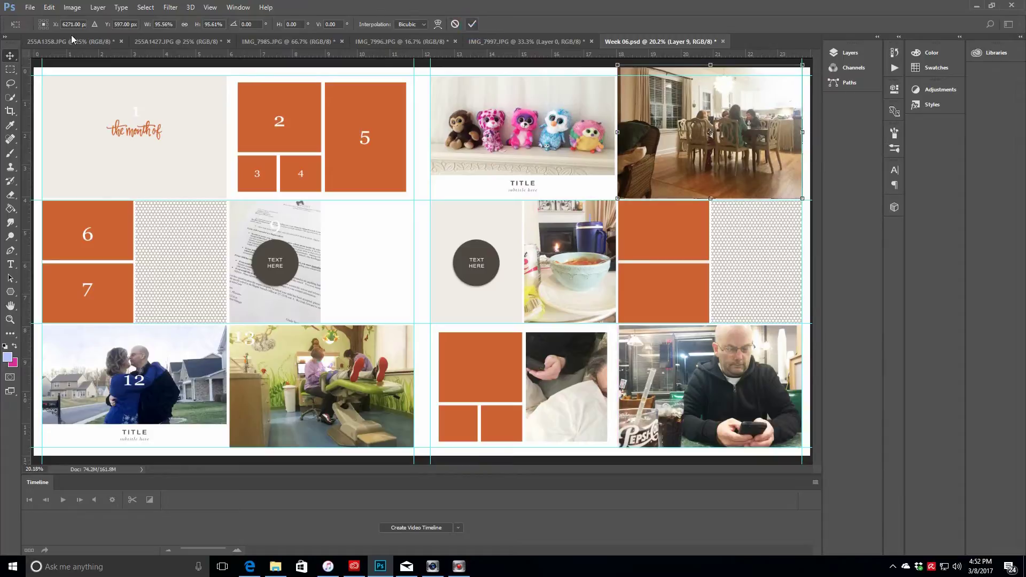
left_click(98, 7)
left_click(141, 172)
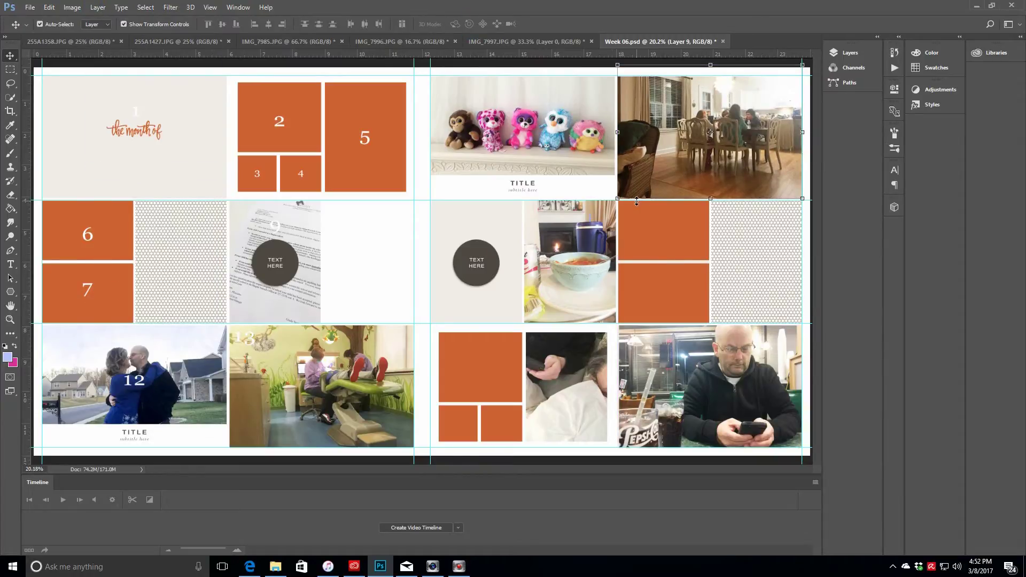
Close IMG_7997 without saving, copy the whole IMG_7996 red nose photo, and return to the Week 06 layout
left_click(522, 41)
left_click(591, 41)
left_click(511, 215)
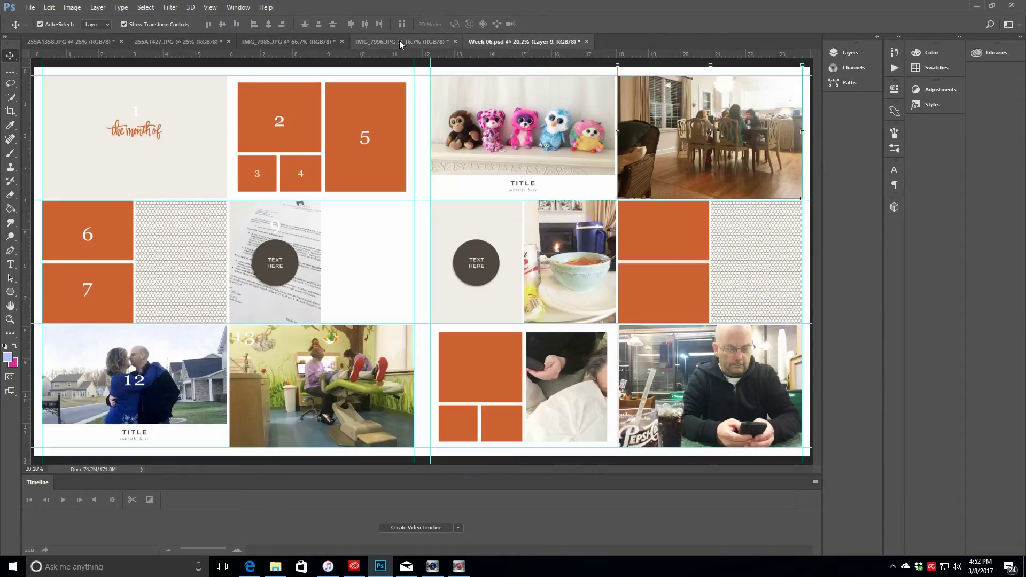
left_click(399, 41)
left_click(522, 41)
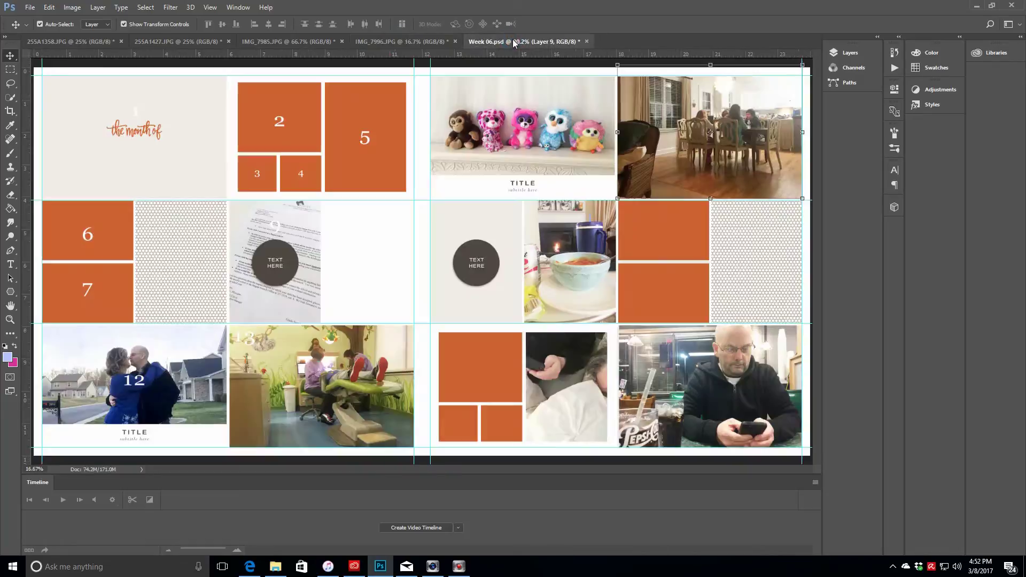
Paste the IMG_7996 red nose photo directly above the first page's 5-PHOTO layer and move it toward block 5
left_click(866, 55)
scroll(779, 210, "down", 3)
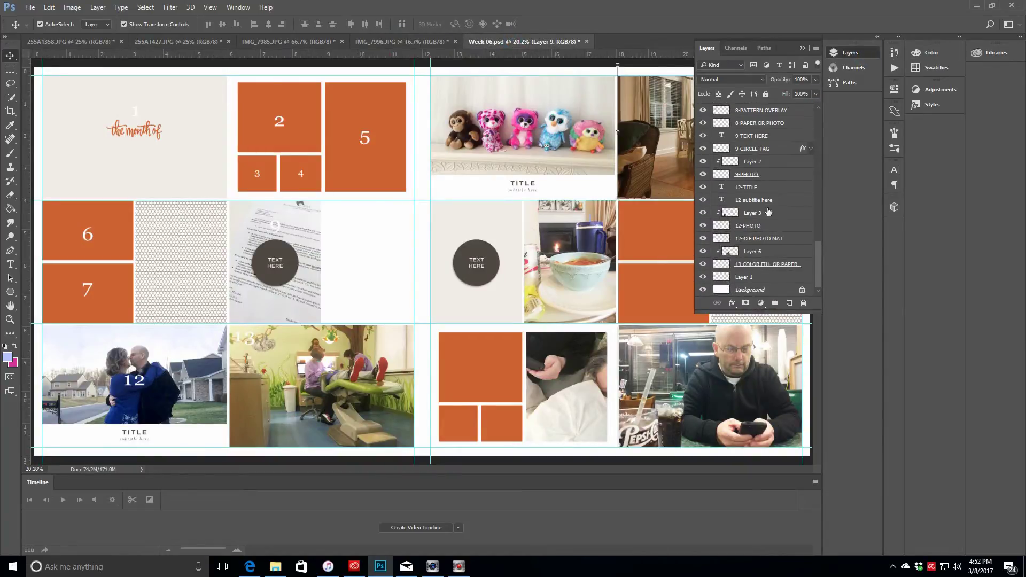
scroll(813, 227, "up", 5)
left_click(771, 164)
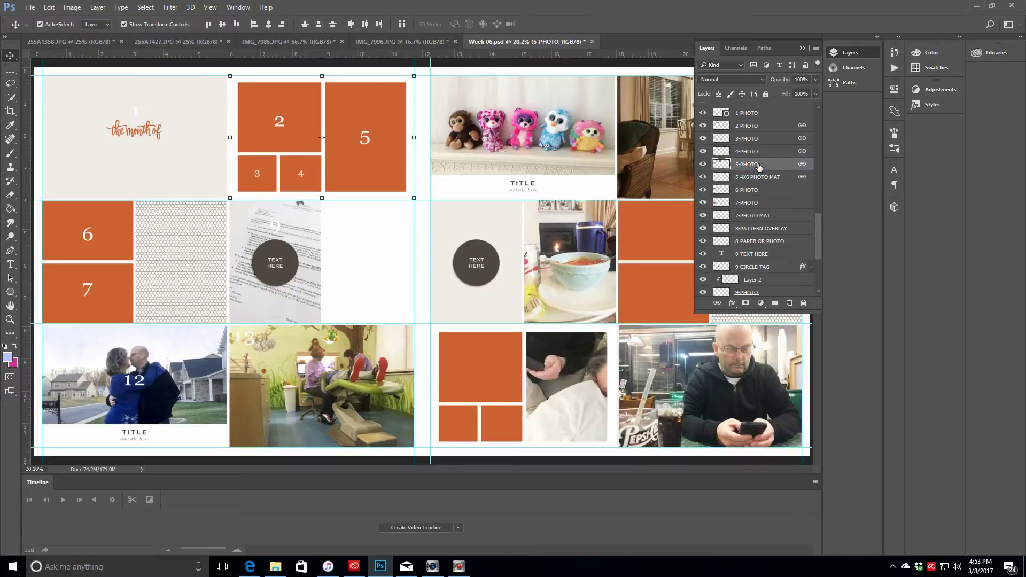
key("ctrl+v")
left_click_drag(393, 290, 361, 198)
Scale the red nose photo down to slightly larger than block 5 and position it over the block
key("ctrl+t")
left_click_drag(430, 268, 383, 186)
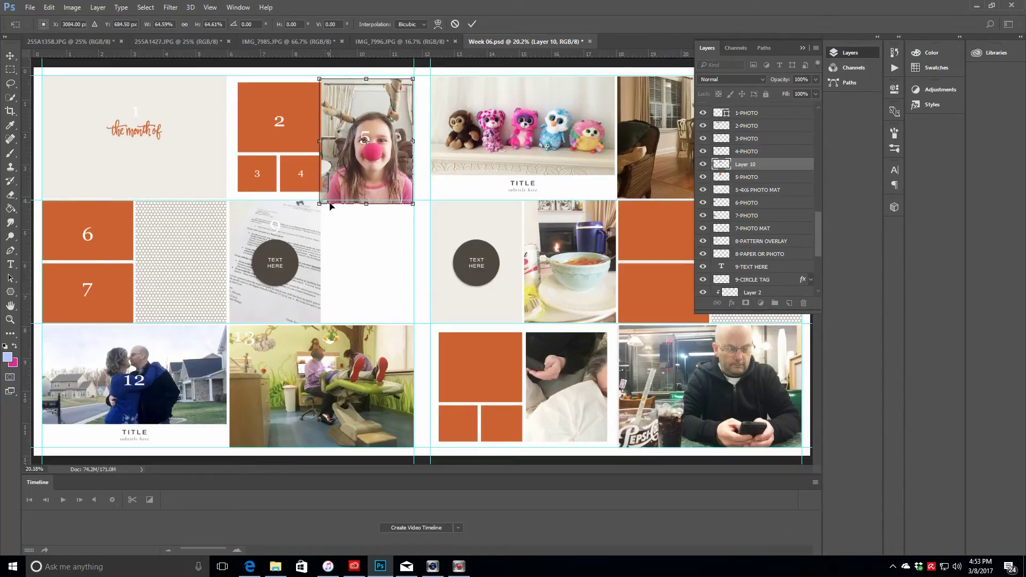
left_click_drag(319, 204, 322, 199)
left_click_drag(387, 180, 388, 172)
left_click(473, 24)
Clip the red nose photo to the 5-PHOTO layer and scale it down to about 94.5% within block 5
left_click(98, 7)
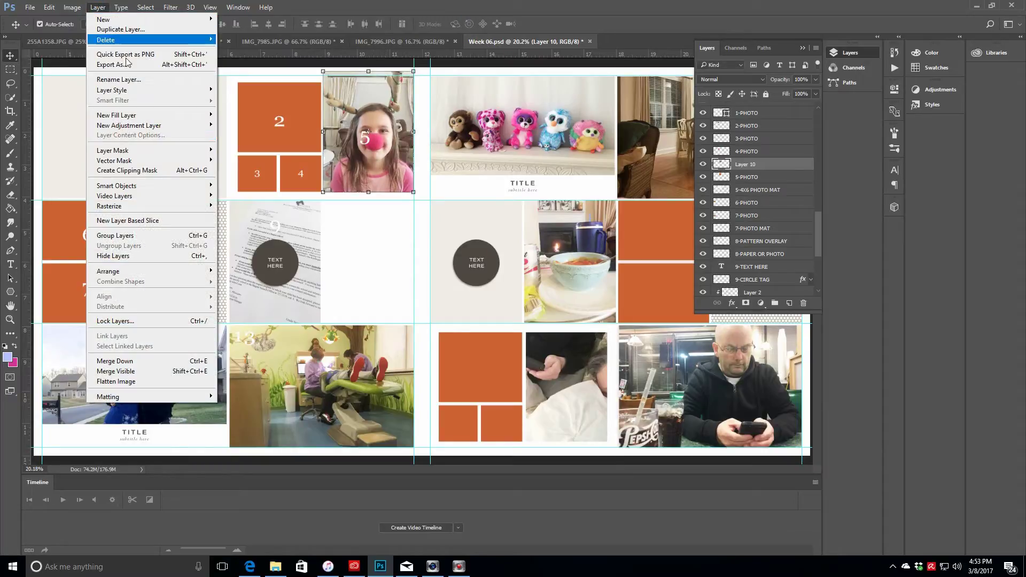
left_click(131, 172)
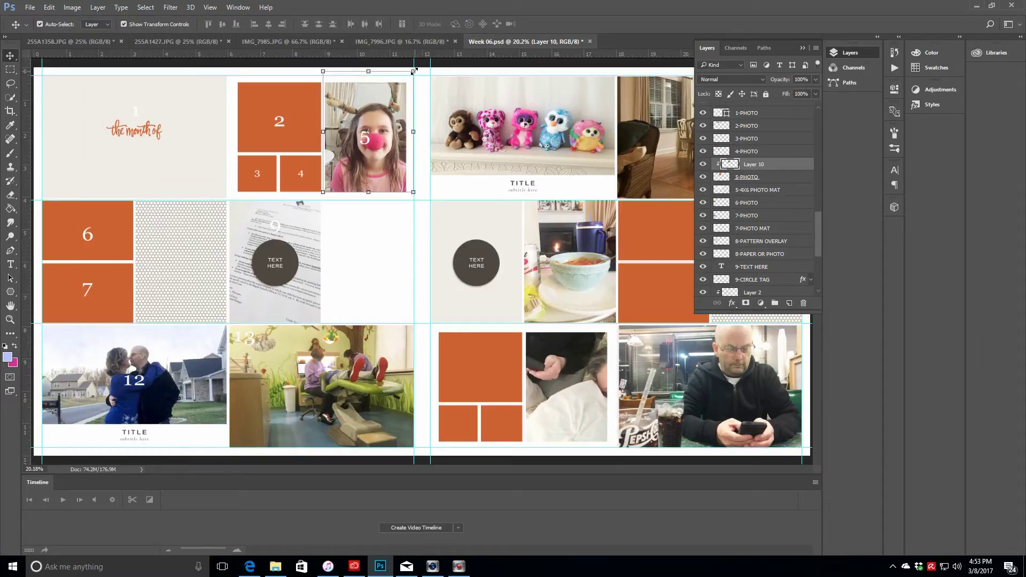
left_click_drag(414, 71, 409, 77)
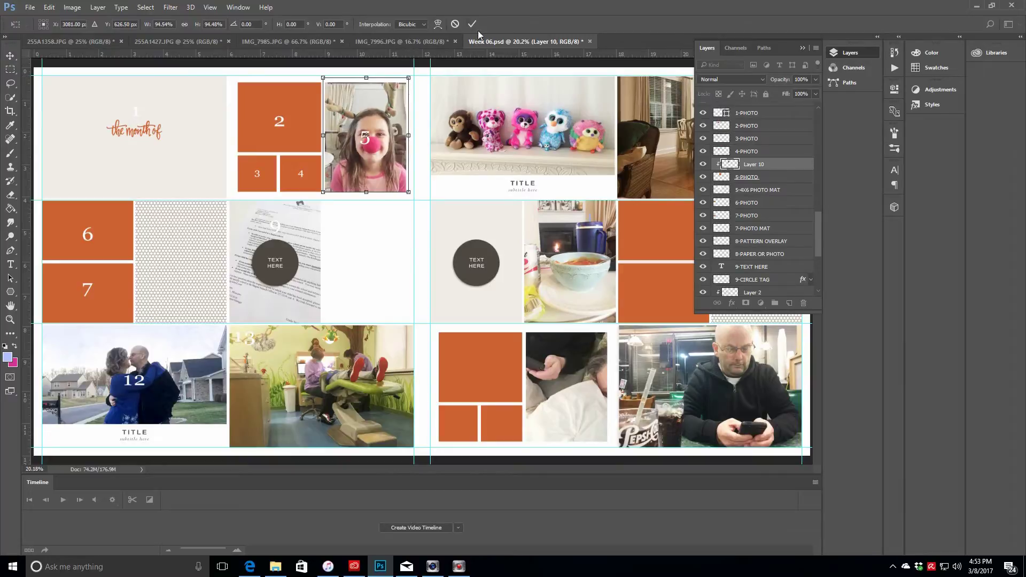
Apply the pending resize of the girl's photo in slot 5, and close IMG_7996.JPG without saving
left_click(472, 24)
left_click(455, 42)
left_click(516, 214)
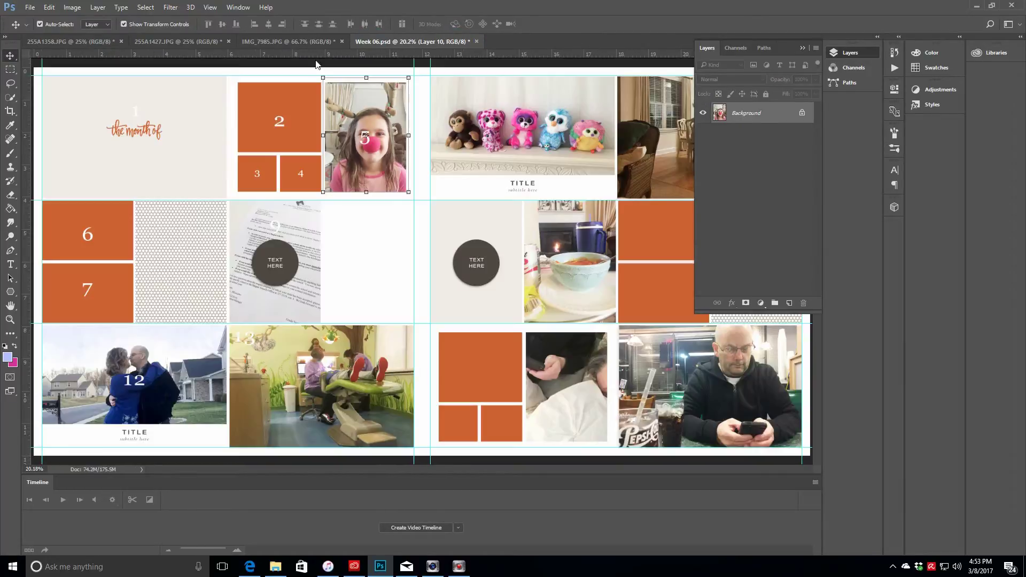
Copy the photo from IMG_7985.JPG and return to the Week 06.psd layout
left_click(311, 43)
left_click(426, 41)
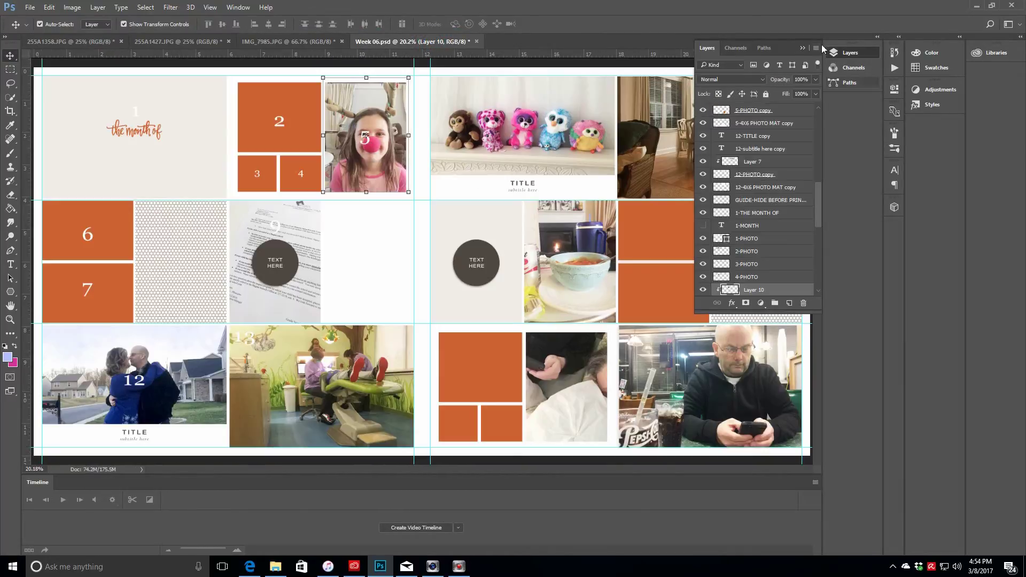
left_click(827, 52)
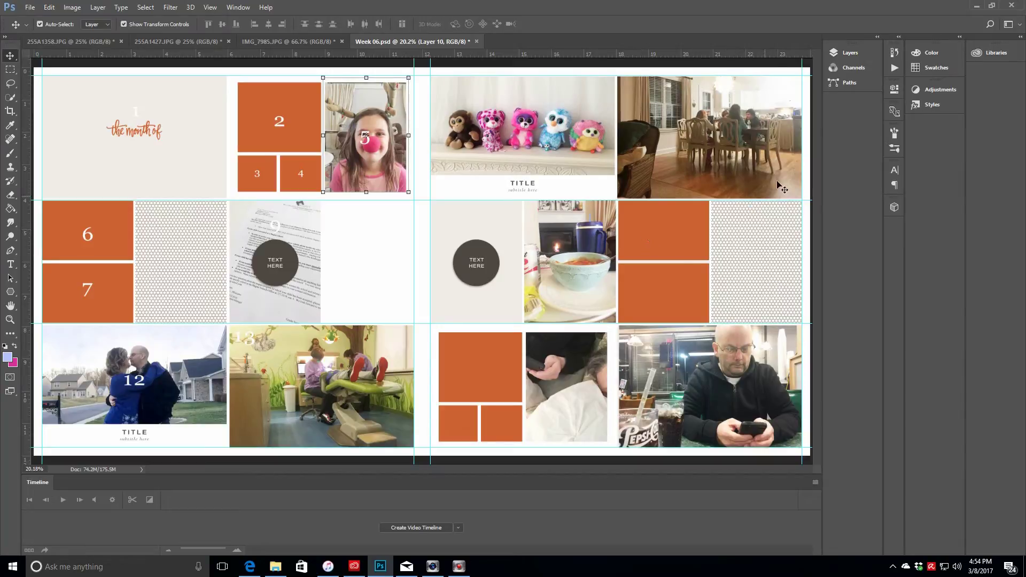
left_click(850, 53)
Move Layer 4 in the layer stack to just above the 2-PHOTO copy layer
scroll(816, 172, "up", 5)
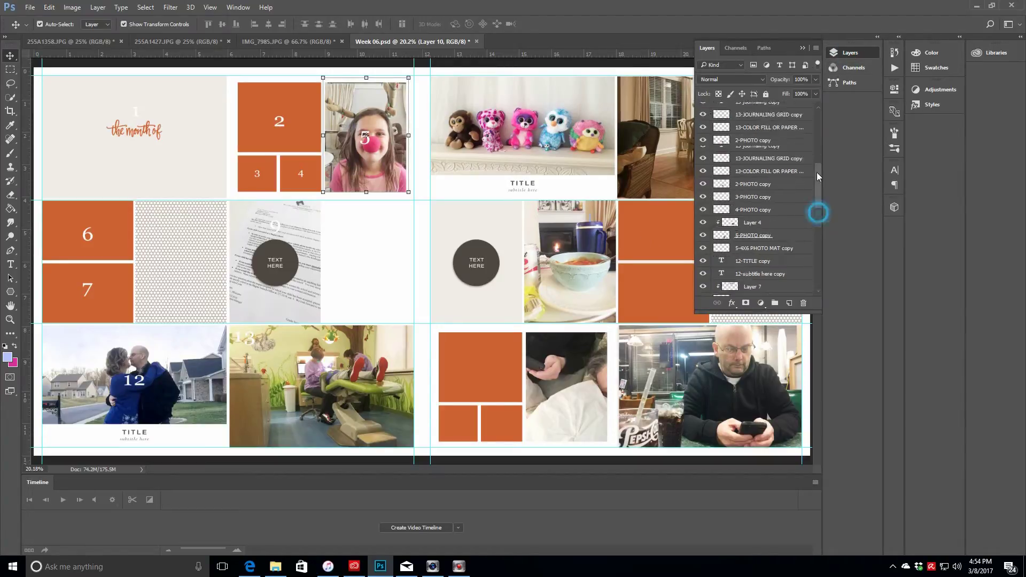
left_click_drag(817, 114, 816, 159)
left_click(762, 214)
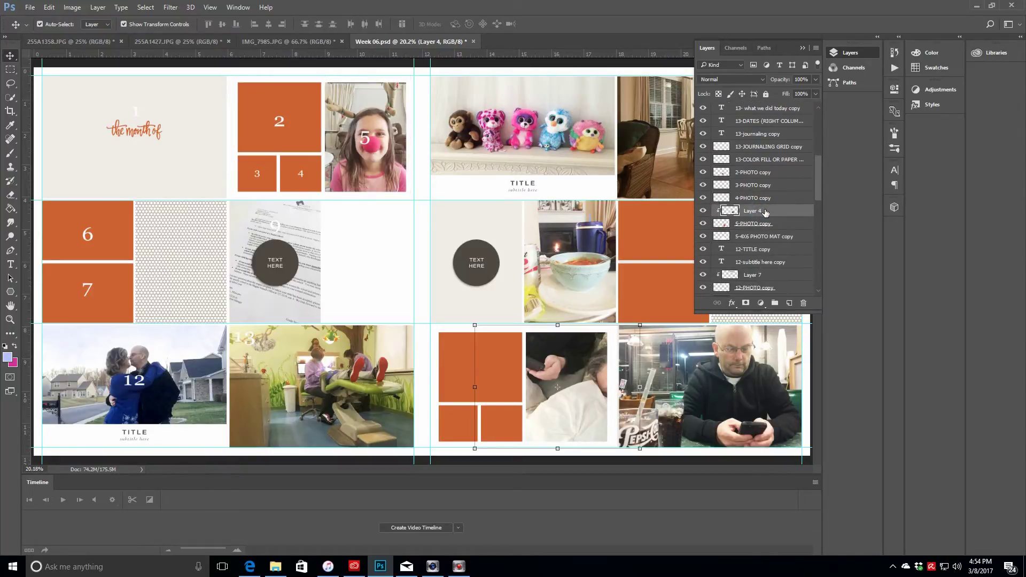
left_click_drag(766, 212, 779, 172)
Scale the Layer 4 photo to about 60.82% over the larger orange slot beside it and clip it to the 2-PHOTO copy layer
left_click_drag(606, 411, 493, 409)
left_click_drag(361, 448, 427, 402)
left_click_drag(492, 356, 495, 364)
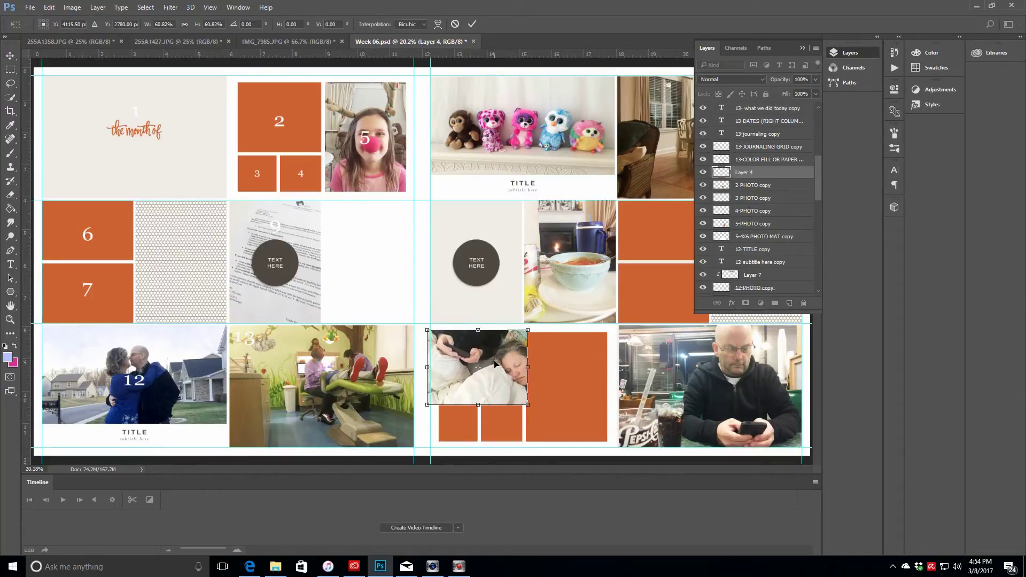
left_click(472, 25)
left_click(98, 8)
left_click(139, 170)
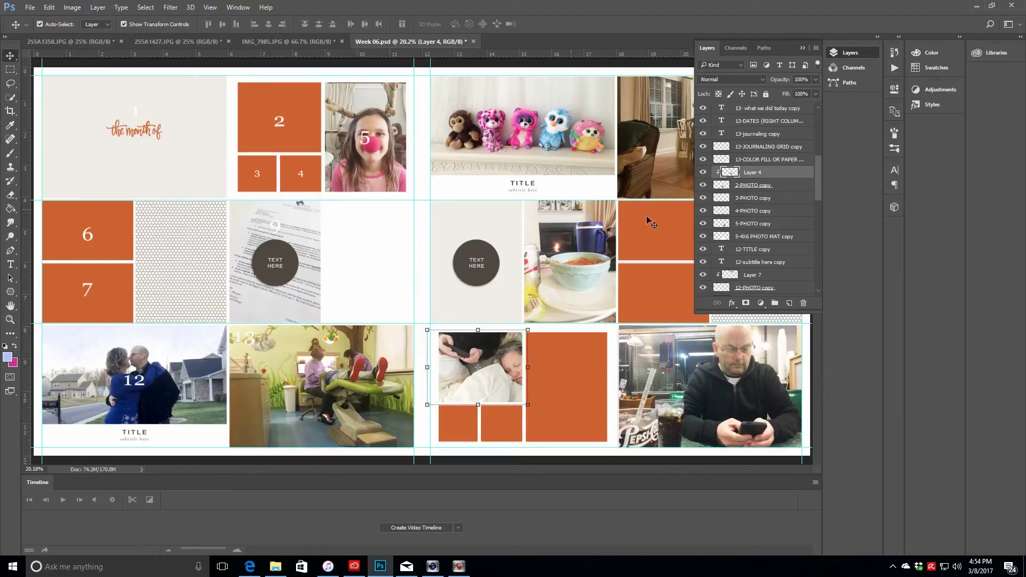
Paste the copied photo above 5-PHOTO copy, fit it over the tall orange slot, and clip it to that layer
left_click(776, 187)
left_click(770, 226)
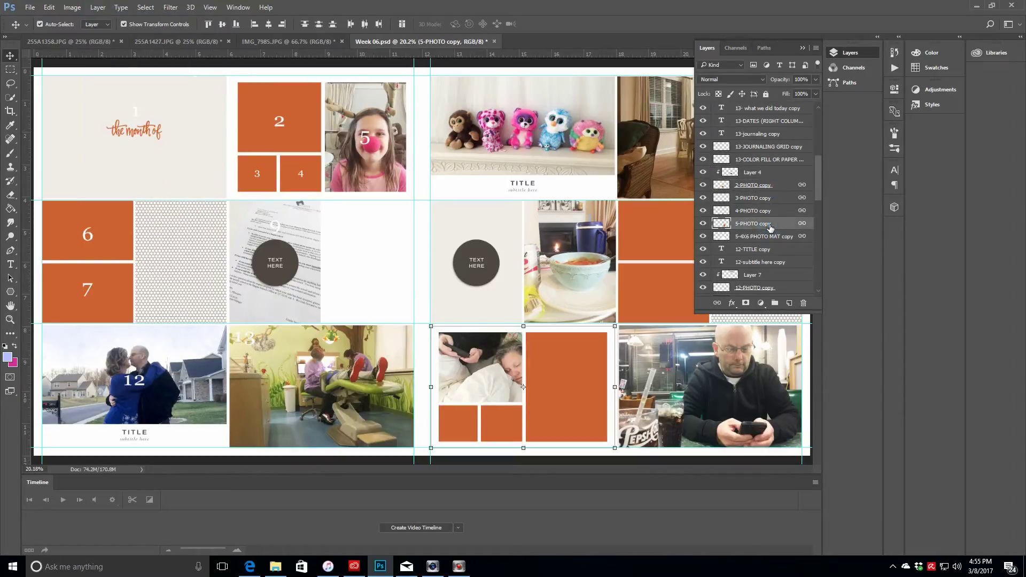
key("ctrl+v")
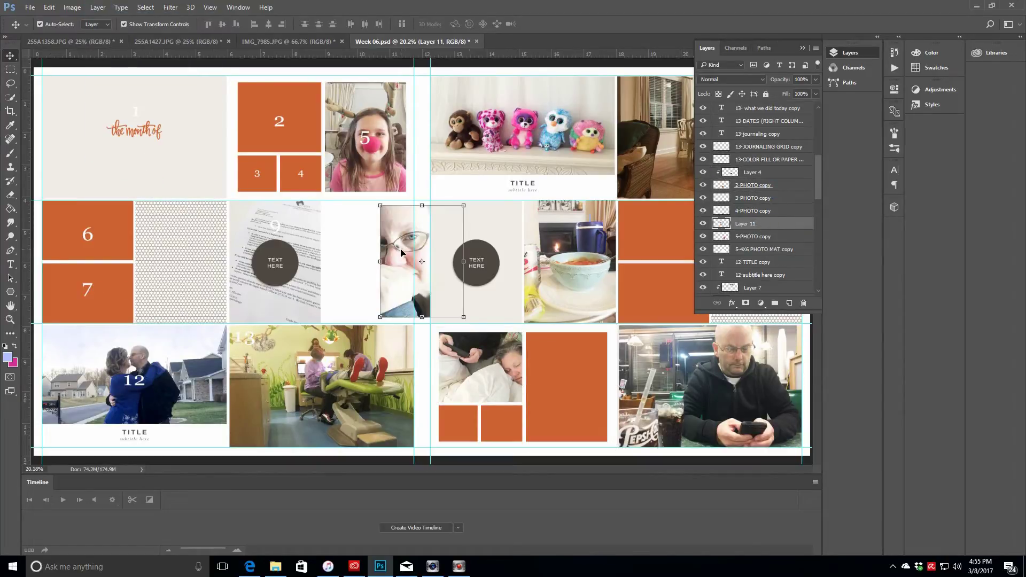
left_click_drag(402, 252, 545, 377)
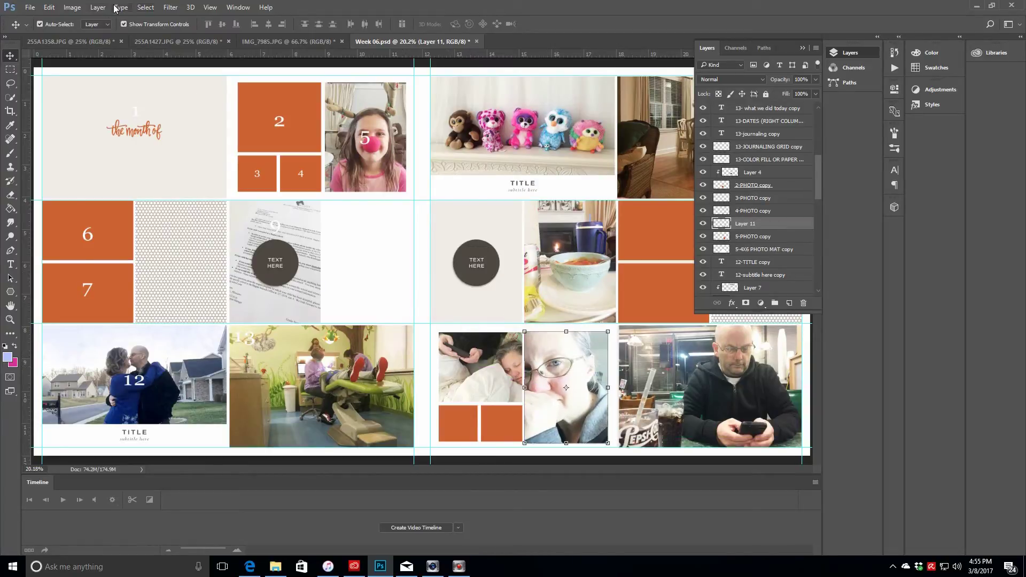
left_click(98, 7)
left_click(154, 170)
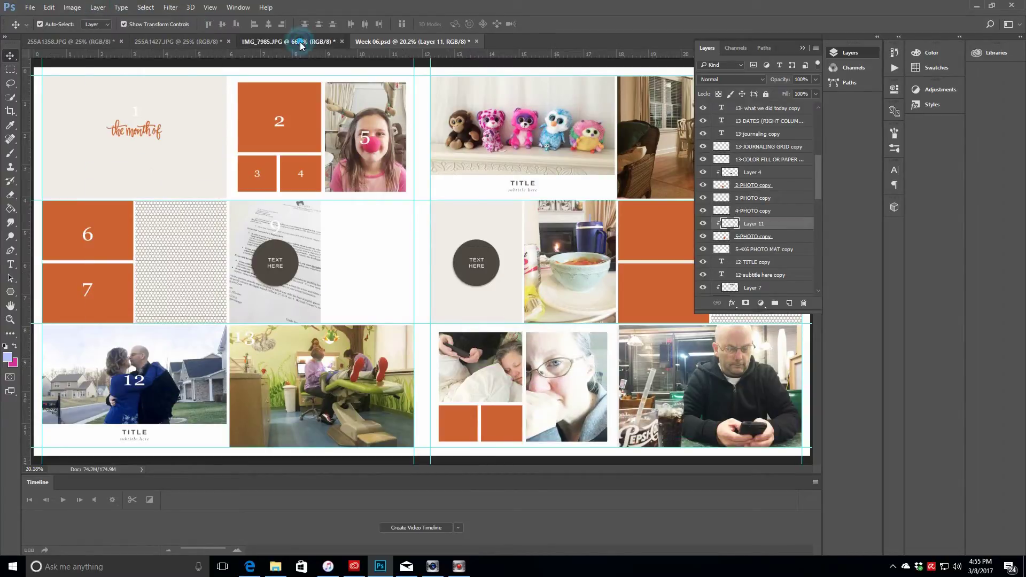
Close IMG_7985.JPG without saving and copy the 255A1427.JPG photo for use in Week 06.psd
left_click(332, 41)
left_click(502, 212)
left_click(187, 44)
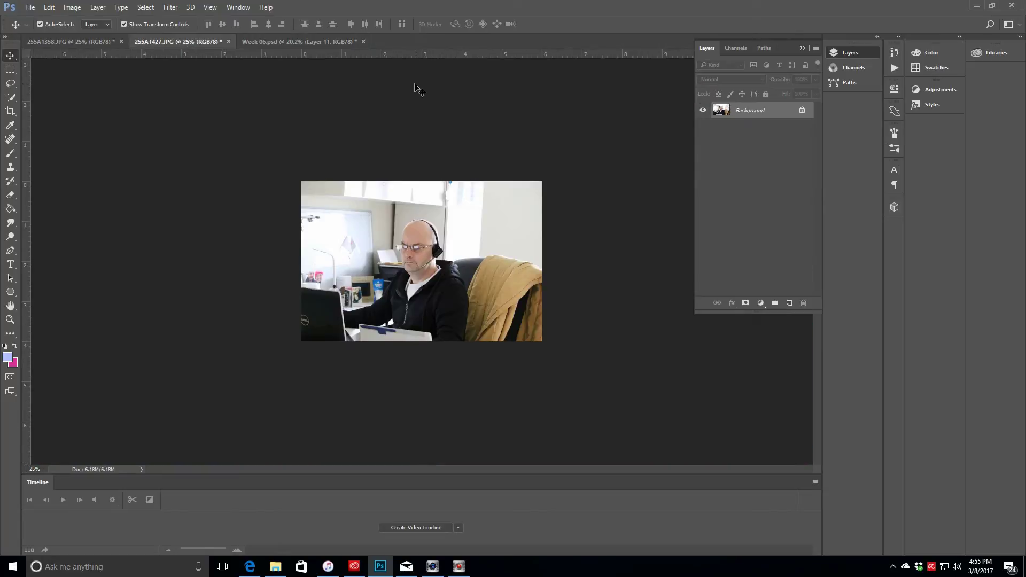
left_click(313, 41)
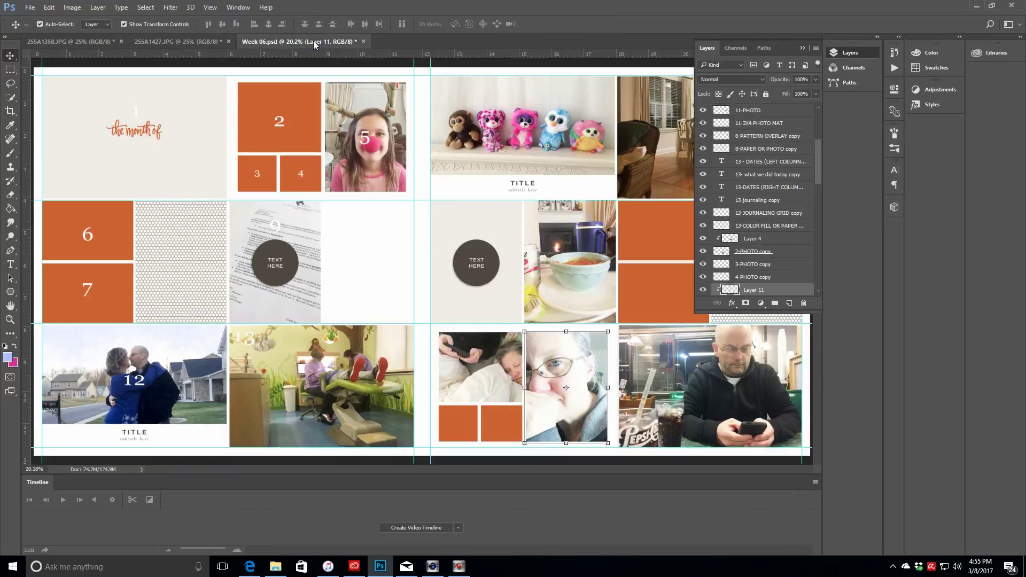
Paste the copied office photo as a new layer above Layer 8 in the Week 06.psd layout
left_click(804, 48)
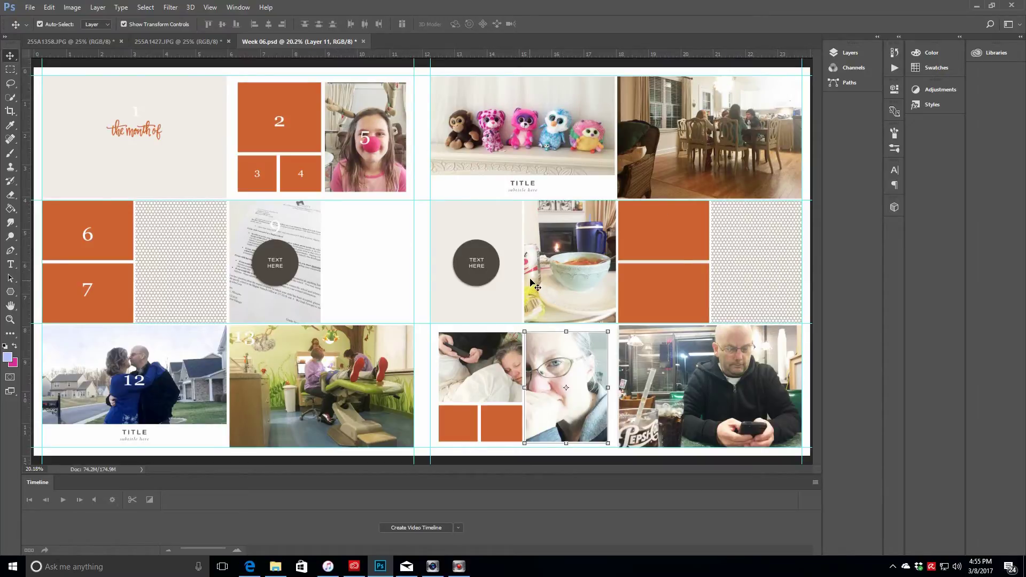
left_click(849, 53)
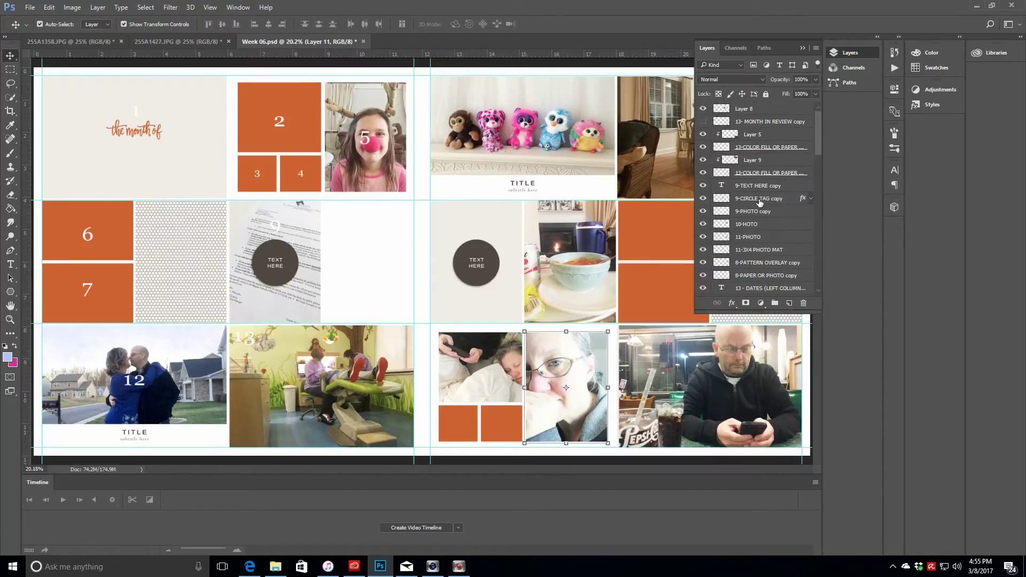
left_click(759, 201)
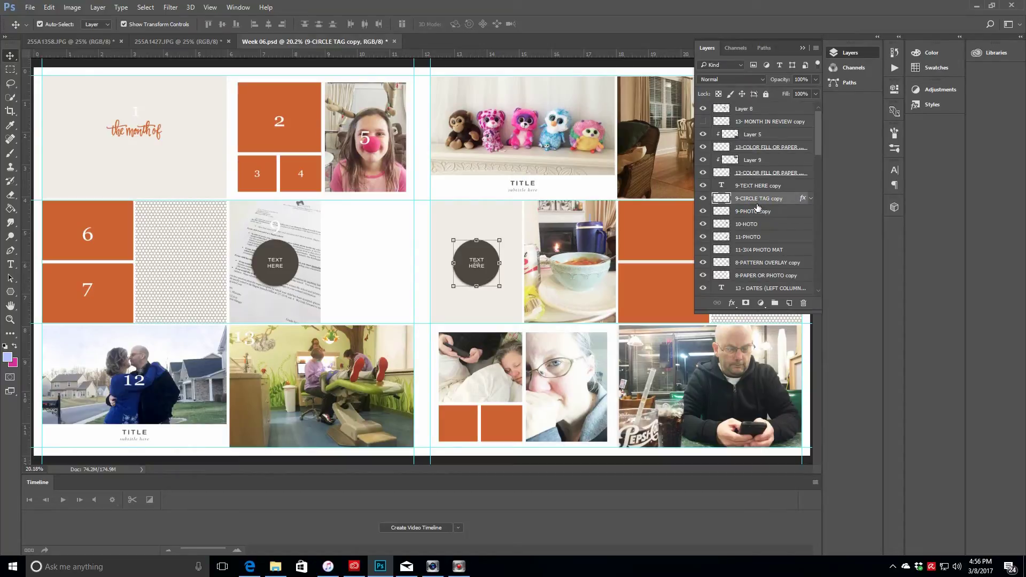
left_click_drag(818, 123, 814, 187)
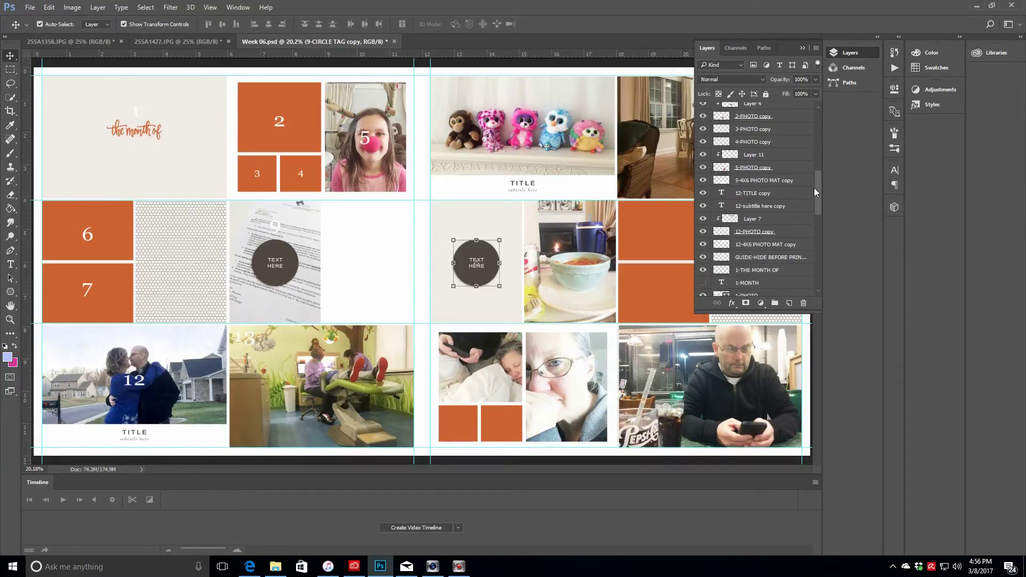
left_click(758, 143)
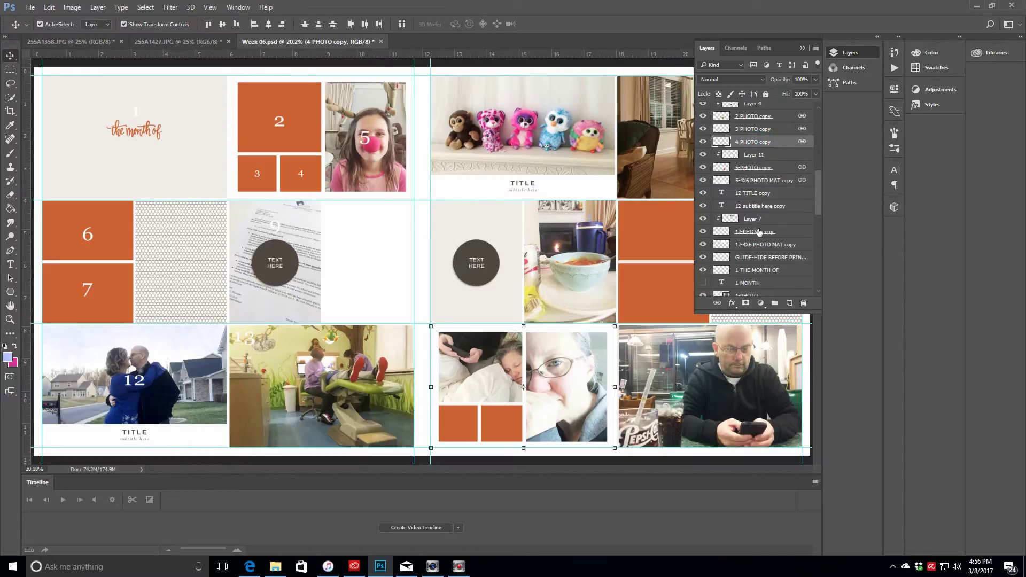
left_click_drag(817, 204, 821, 139)
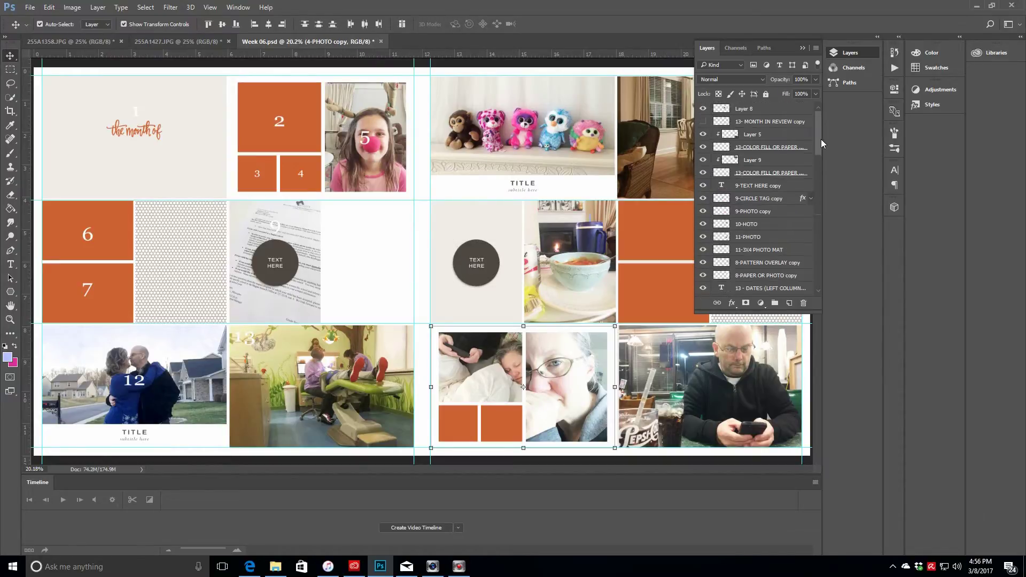
left_click(782, 109)
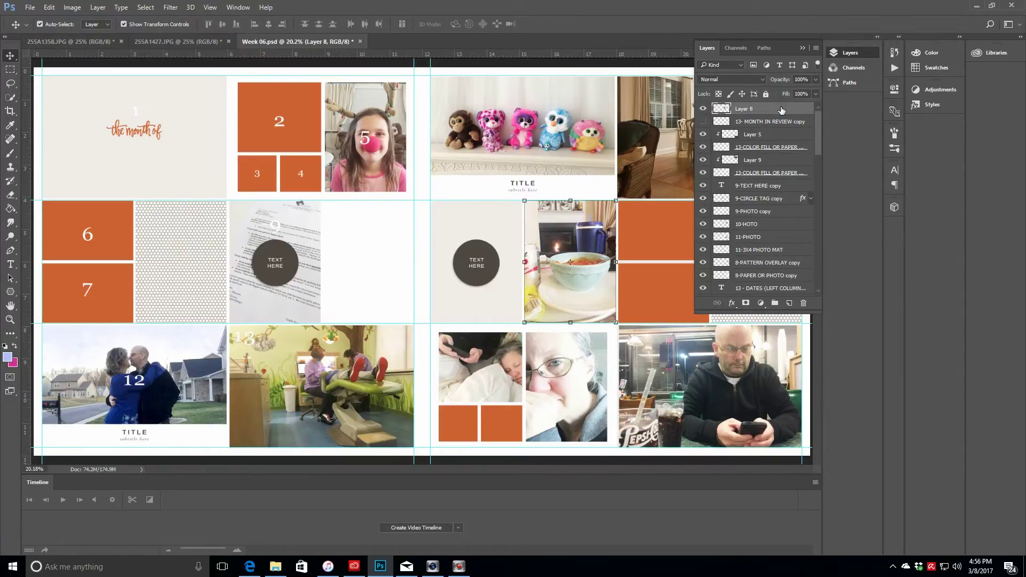
key("ctrl+v")
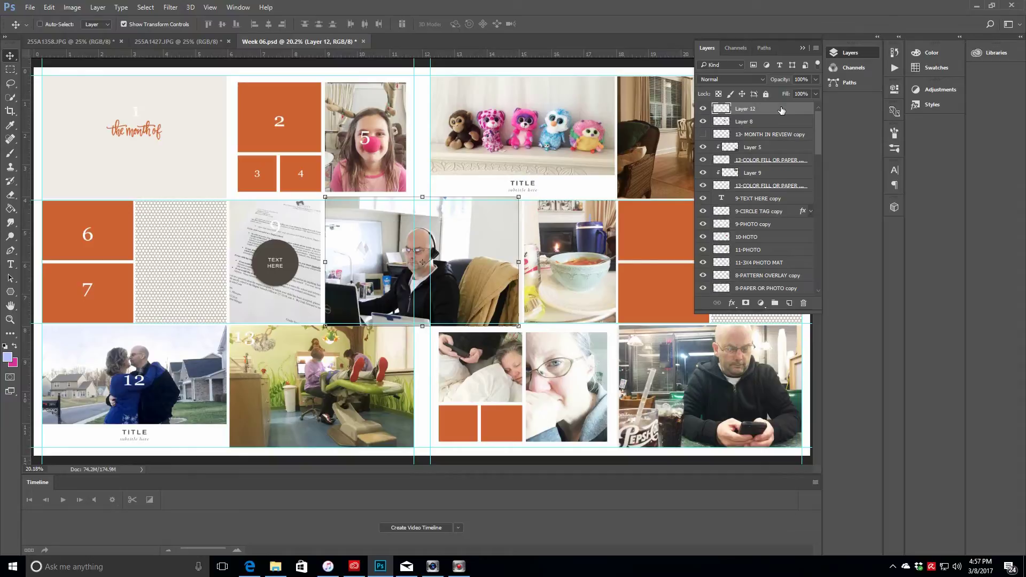
Delete the 10-HOTO, 11-PHOTO and 11-3X4 PHOTO MAT layers from the second page's middle row
left_click(773, 123)
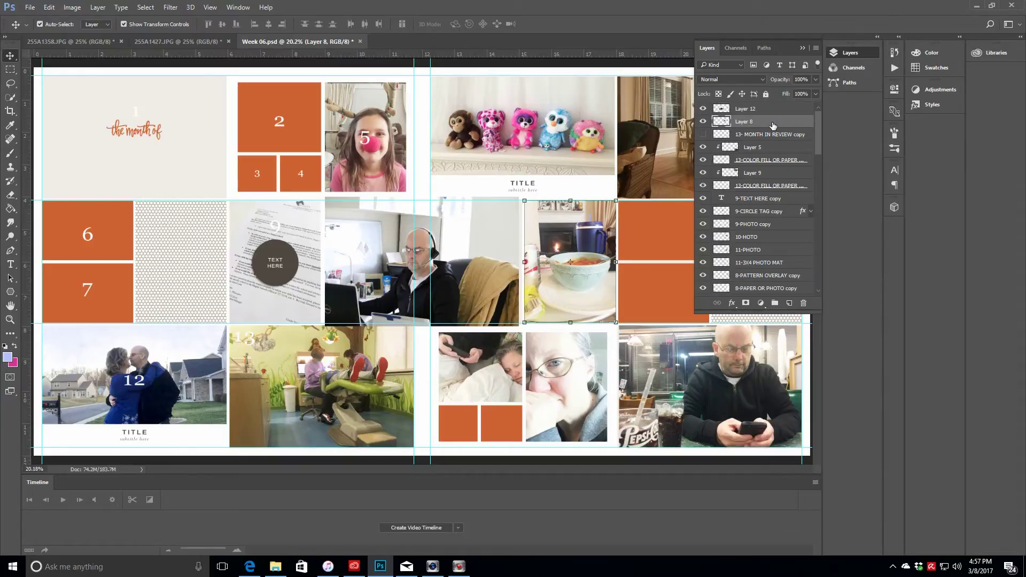
left_click(772, 136)
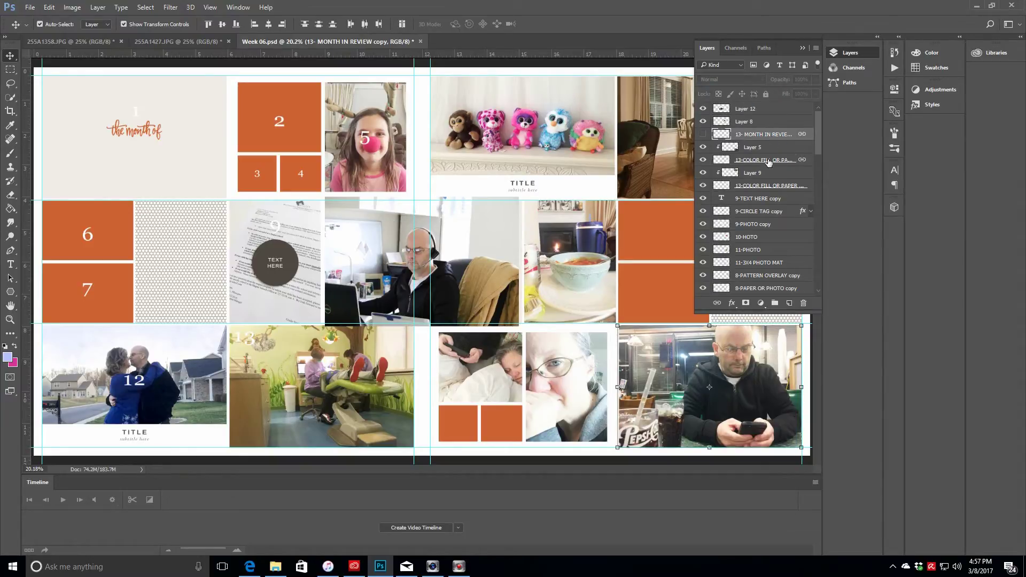
left_click(764, 212)
left_click(762, 224)
left_click(761, 237)
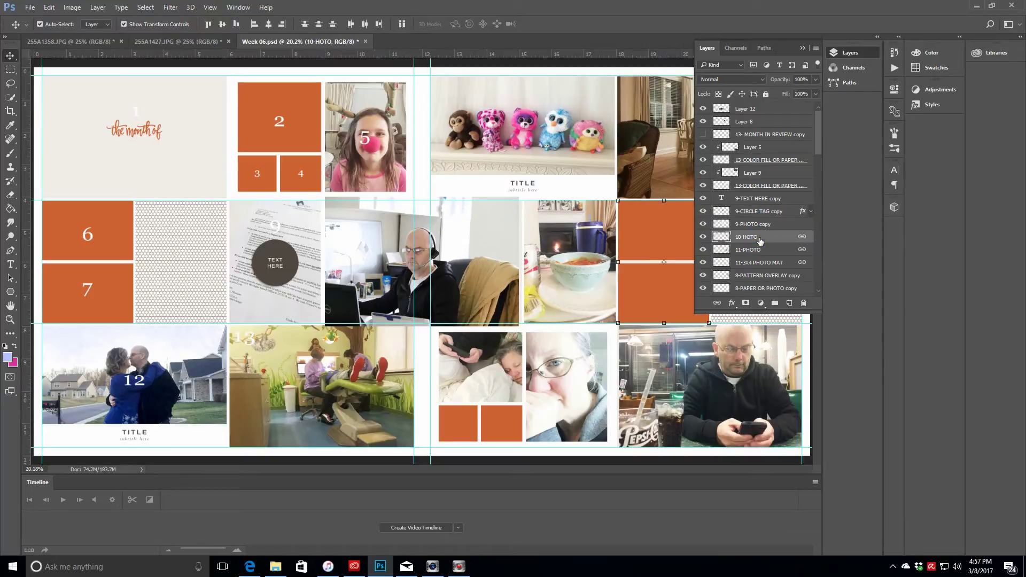
left_click(762, 251)
left_click(760, 264)
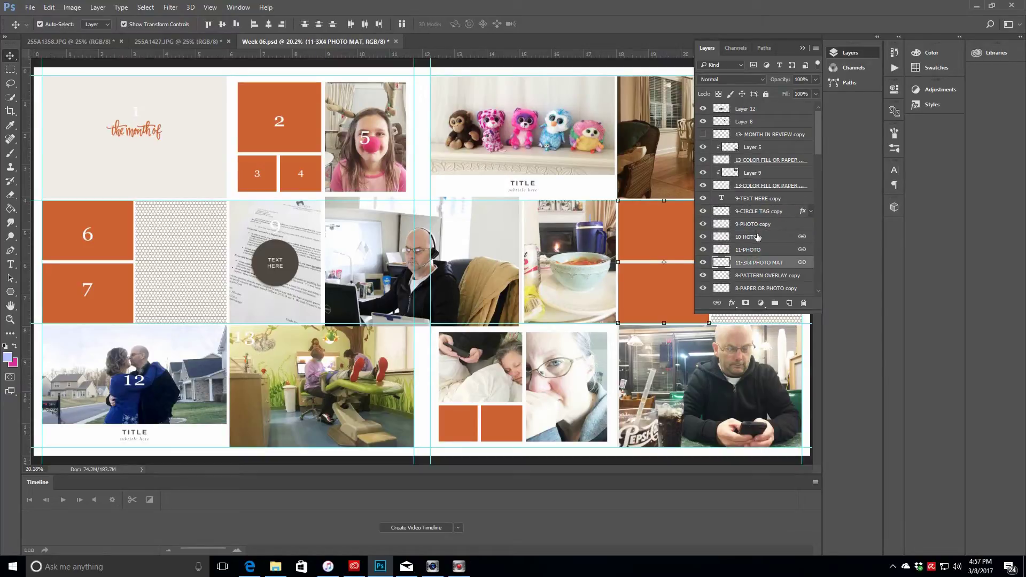
left_click(757, 237, "shift")
key("Delete")
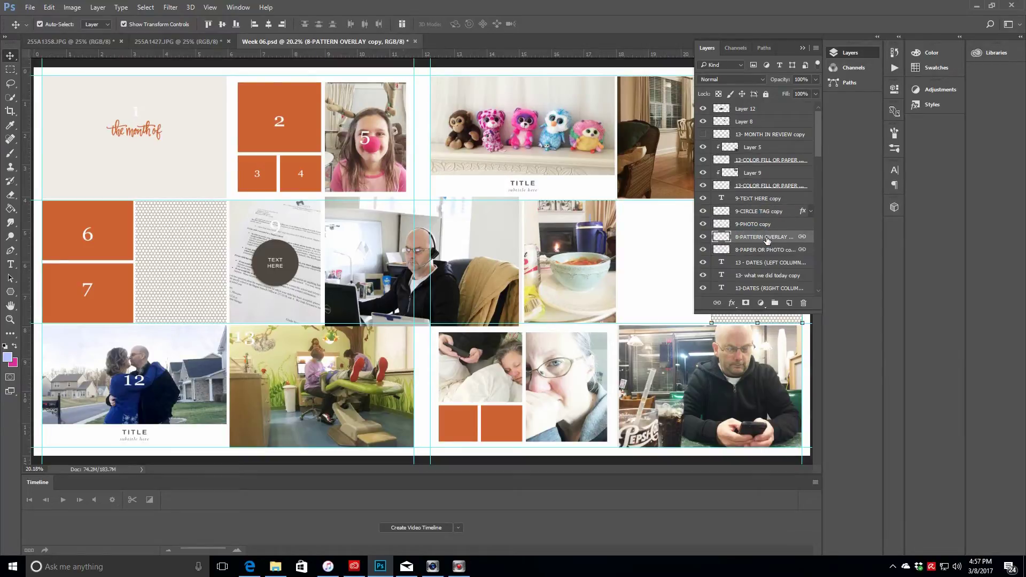
Move the soup bowl photo on Layer 8 into the empty slot next to the pattern card
left_click(763, 126)
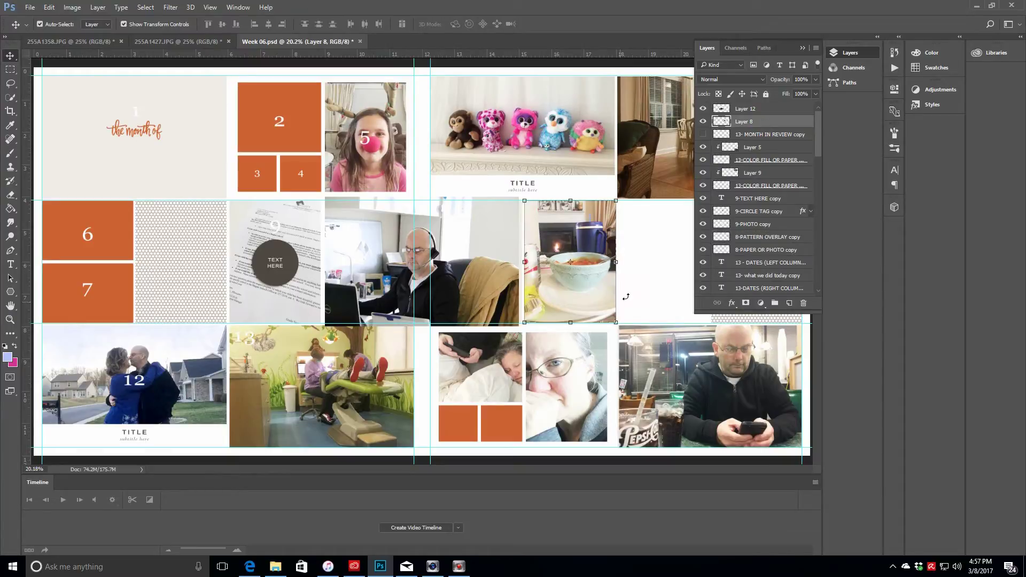
left_click(803, 48)
left_click_drag(573, 295, 664, 298)
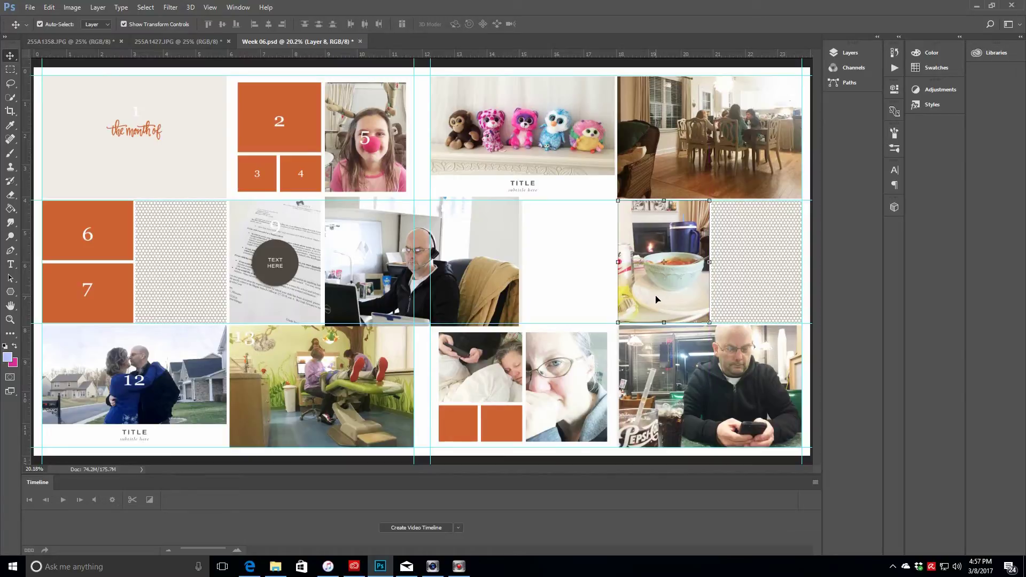
Move the office photo into the first wide space of the second page's middle row and scale it to about 94.9%
left_click(859, 56)
left_click_drag(462, 285, 568, 279)
left_click_drag(625, 199, 616, 201)
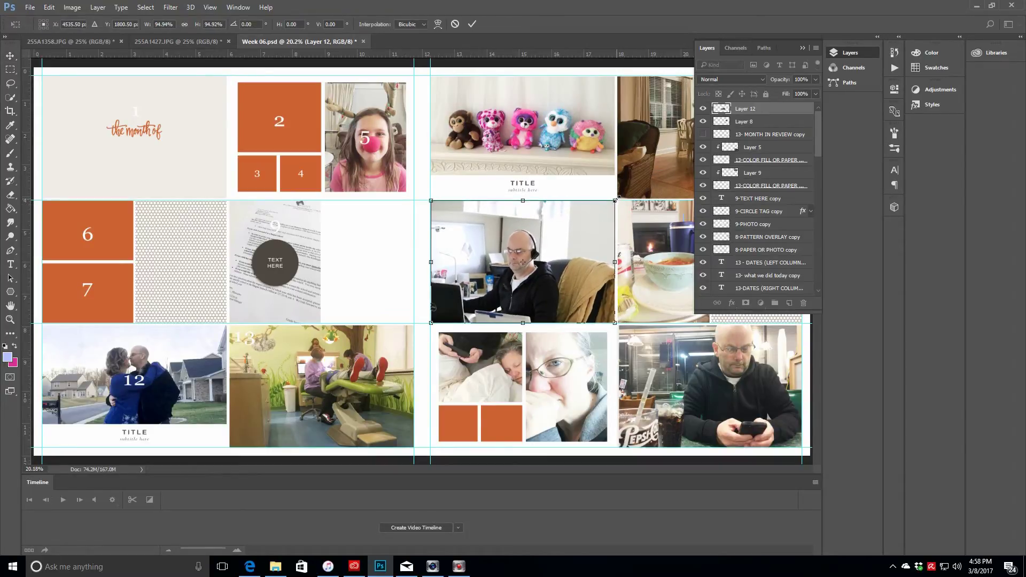
left_click(472, 24)
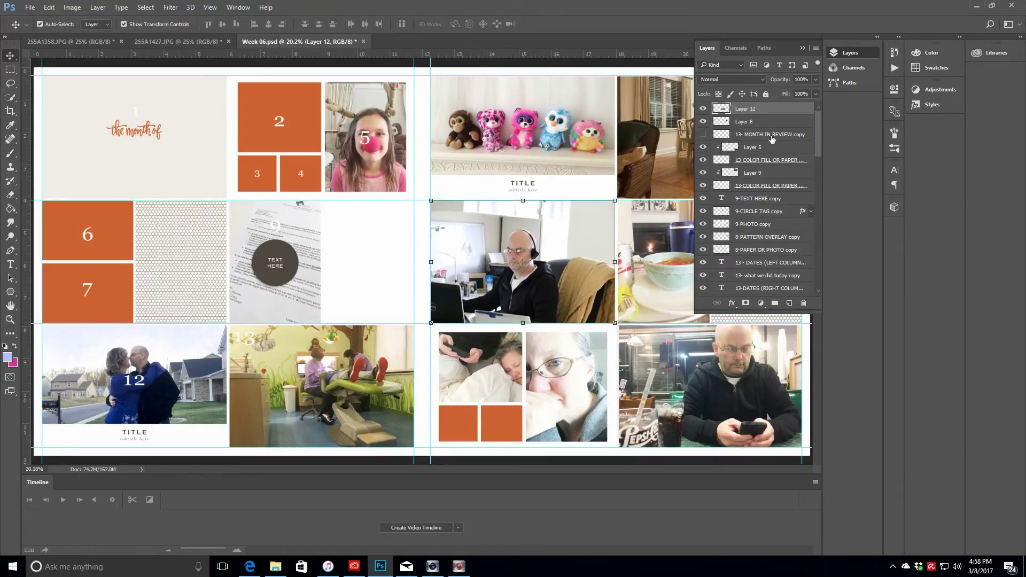
Duplicate the 13-COLOR FILL OR PAPER layer beneath Layer 5 and raise the duplicate to just above Layer 8
left_click(770, 136)
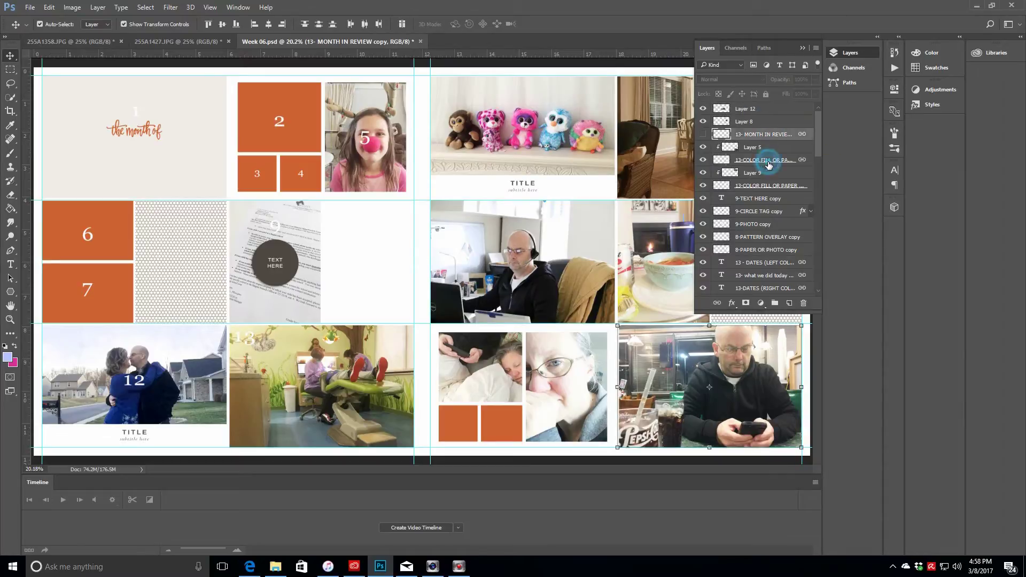
left_click(765, 160)
right_click(763, 160)
left_click(786, 122)
left_click(605, 174)
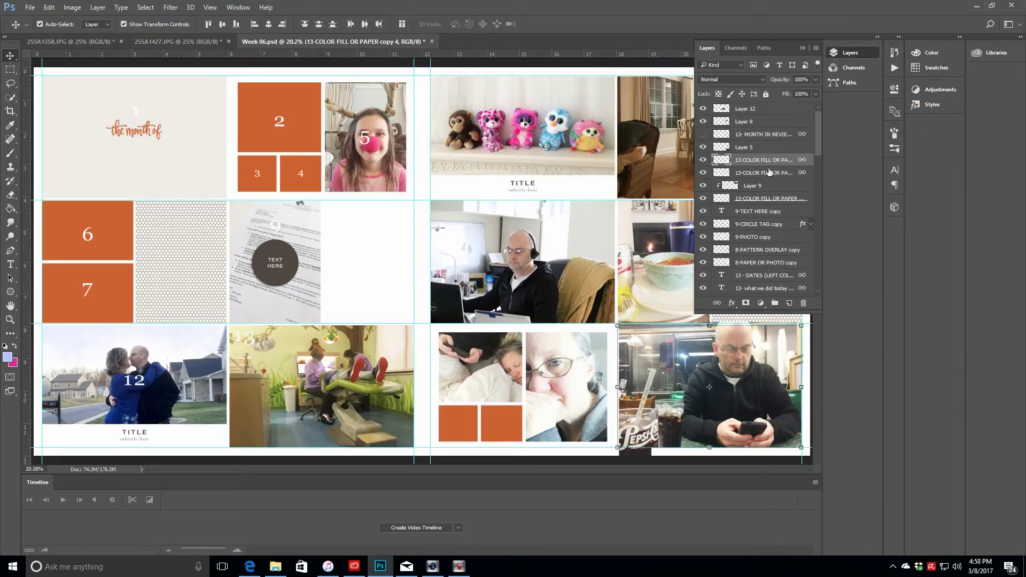
key("ctrl+]")
key("ctrl+]")
key("ctrl+]")
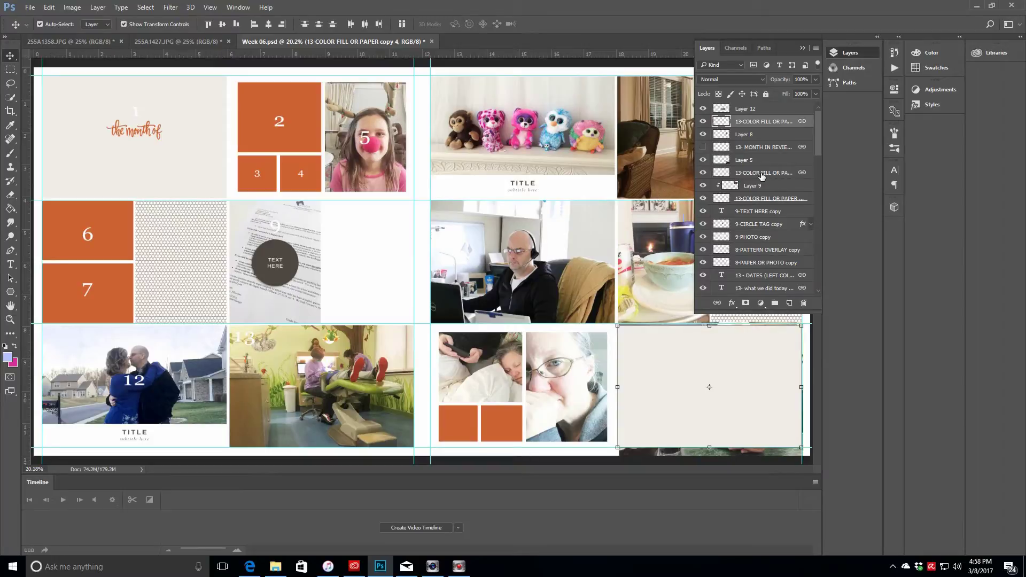
Clip Layer 5 to the 13-COLOR FILL OR PAPER layer below it again
left_click(767, 162)
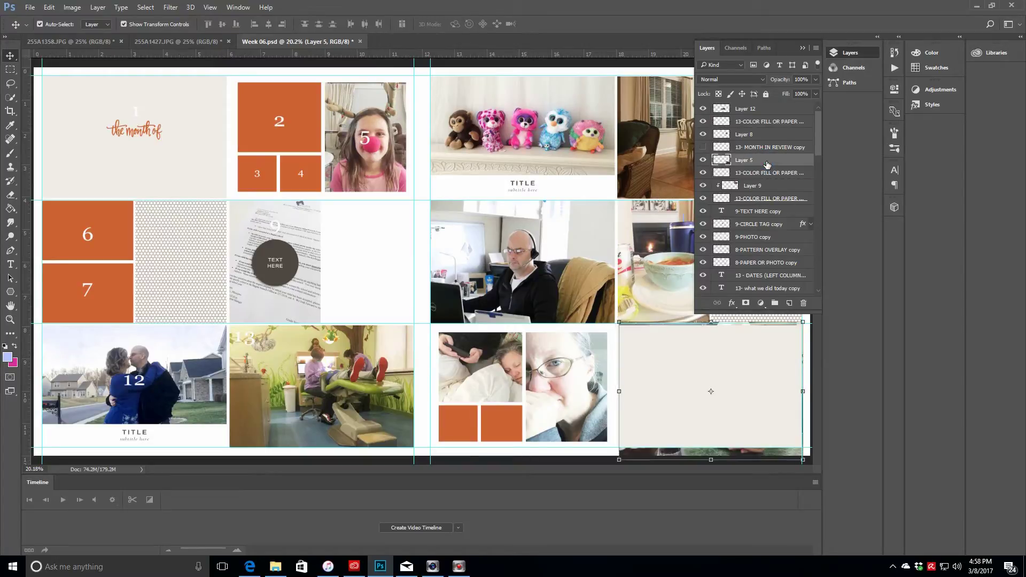
left_click(97, 7)
left_click(140, 168)
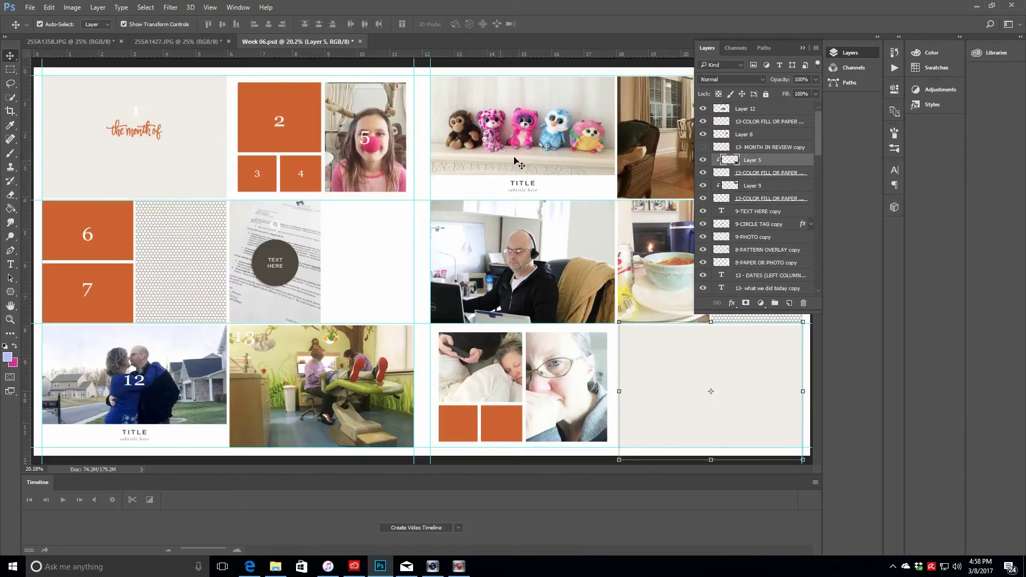
Release Layer 5 from its clipping mask and move the 13-COLOR FILL OR PAPER copy 4 card to the second page's middle row
left_click(98, 7)
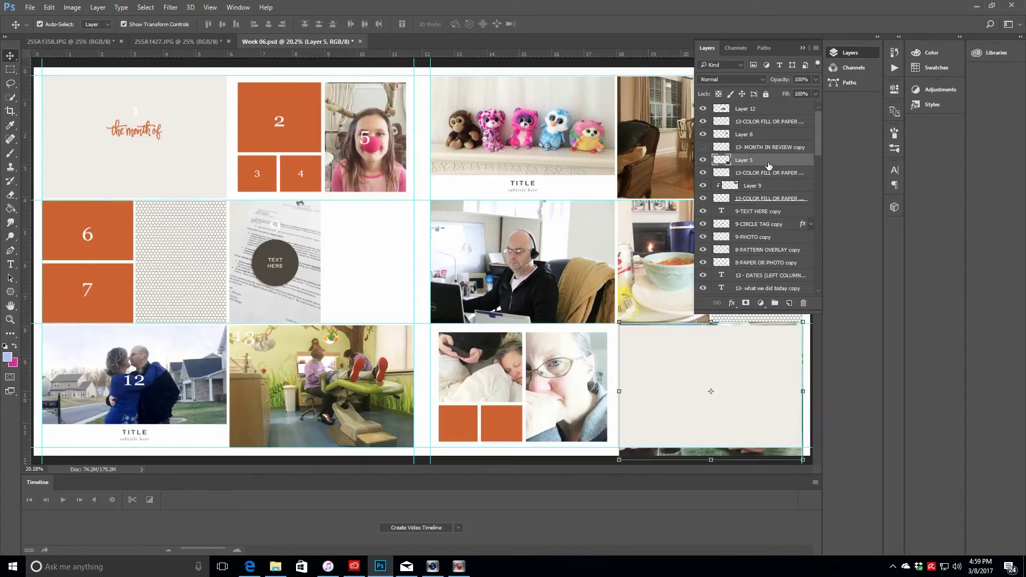
left_click(767, 121)
left_click_drag(664, 374, 514, 243)
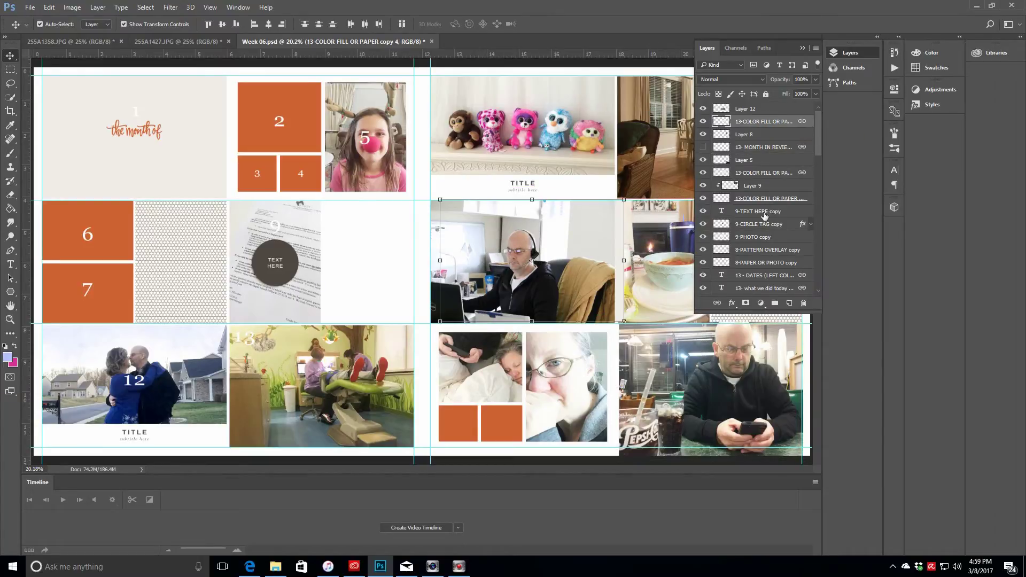
Try clipping Layer 5 to the 13-COLOR FILL OR PAPER layer beneath it, and undo the attempt
left_click(754, 160)
left_click(97, 7)
left_click(123, 172)
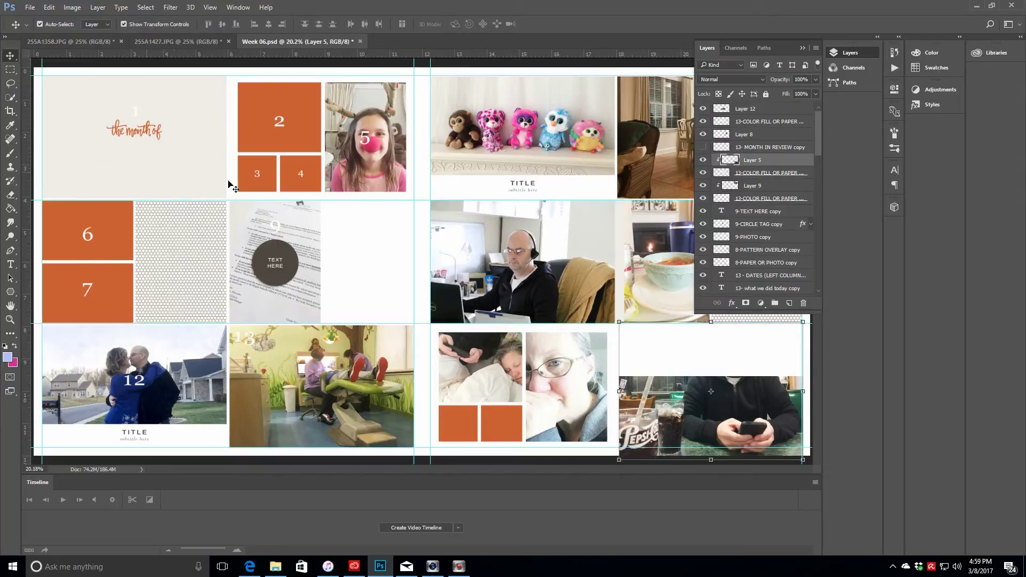
left_click_drag(673, 361, 596, 325)
left_click(48, 7)
left_click(80, 15)
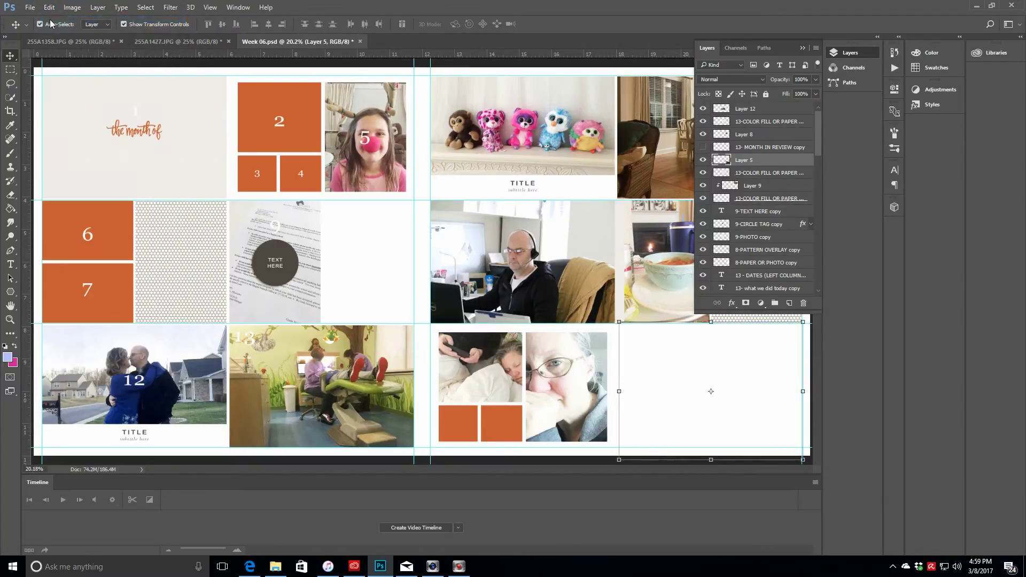
Move the office photo down out of its middle-row slot and shift the copy 4 color fill card onto the first page's bottom row
left_click(776, 176)
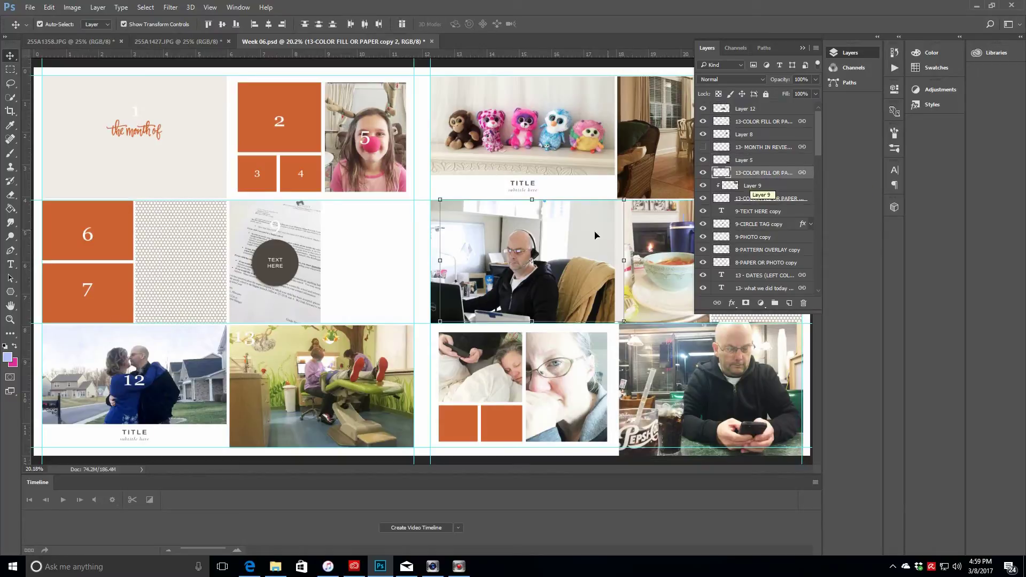
left_click_drag(569, 242, 580, 335)
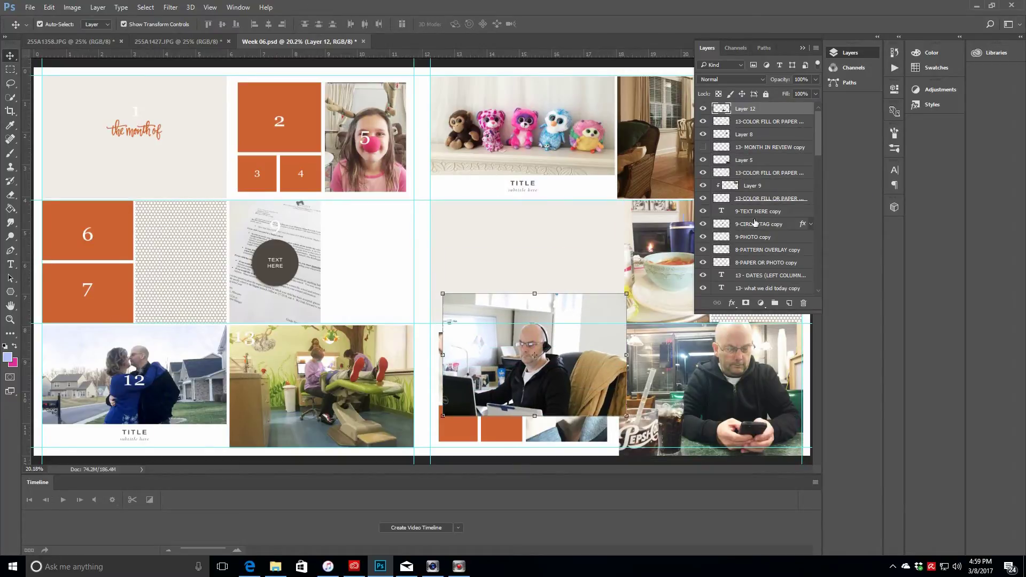
left_click_drag(579, 234, 397, 336)
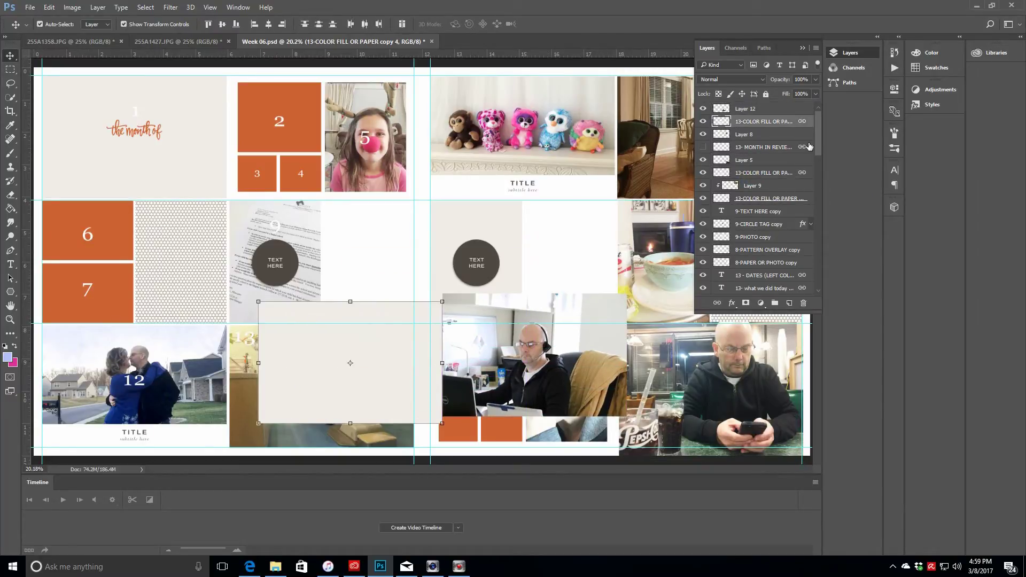
Compare the 13-COLOR FILL OR PAPER copy 2 and copy 4 layers to identify which card each one holds
left_click(774, 174)
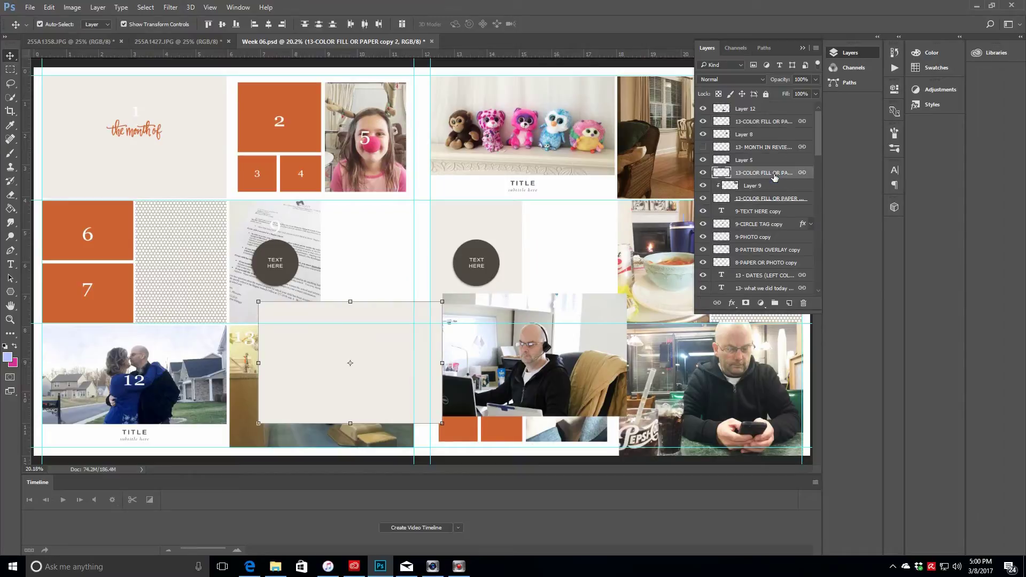
left_click(769, 126)
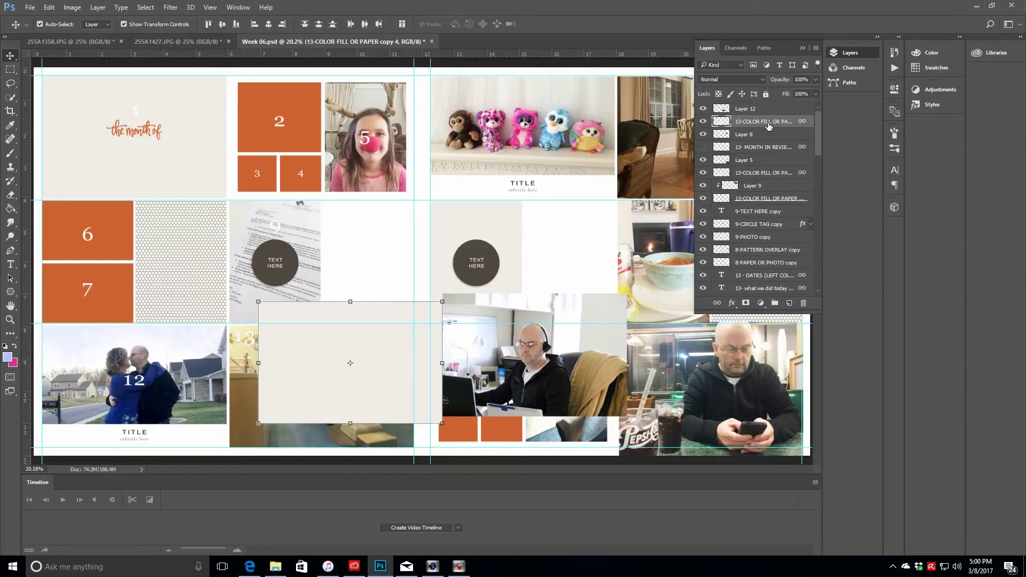
left_click(766, 190)
left_click(767, 164)
left_click(769, 176)
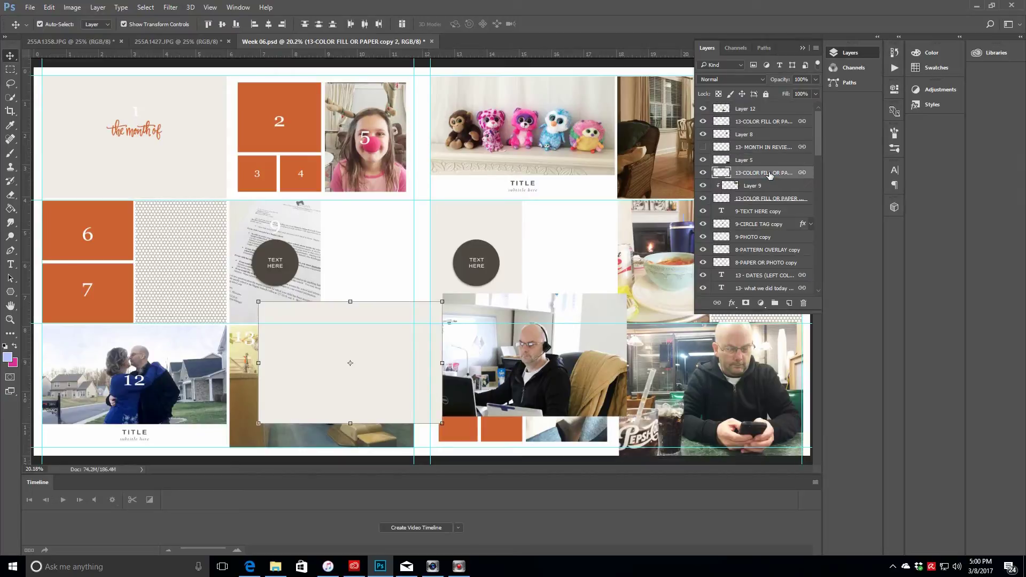
left_click(776, 123)
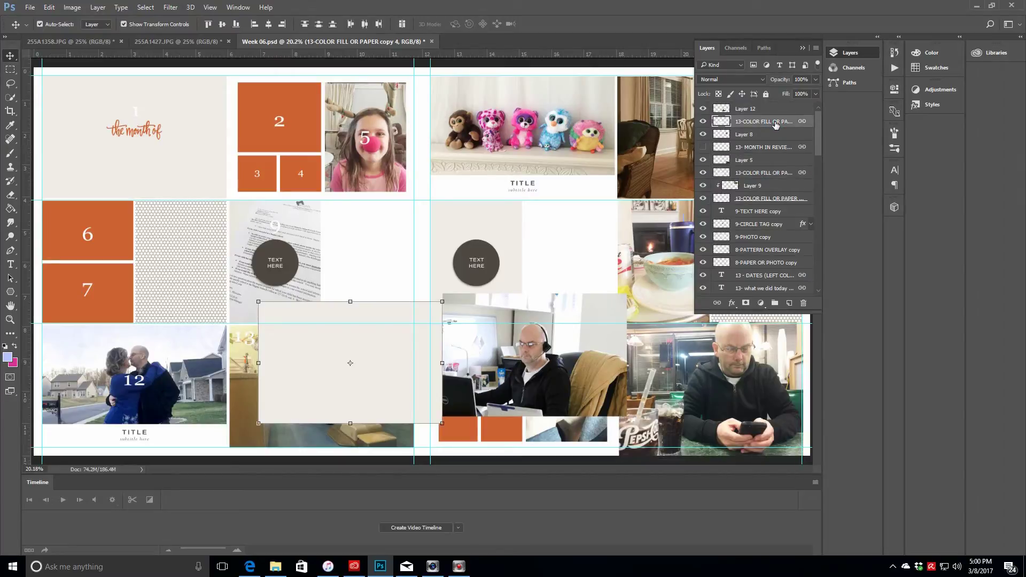
Shift the diner photo on Layer 5 down out of its slot and move the copy 4 color fill card up toward the middle row
left_click(774, 161)
left_click_drag(717, 366, 681, 406)
left_click(366, 345)
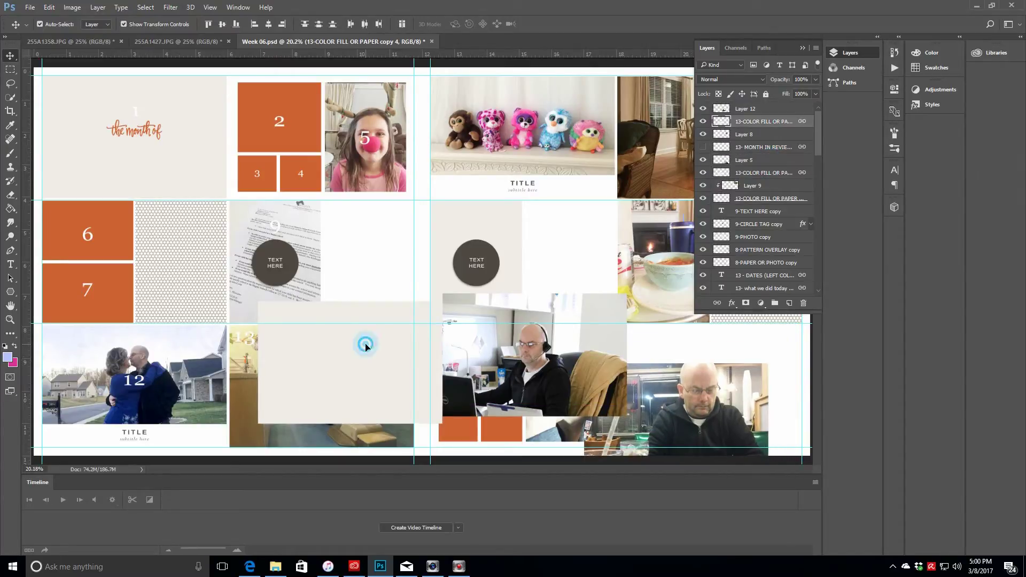
left_click_drag(365, 345, 425, 282)
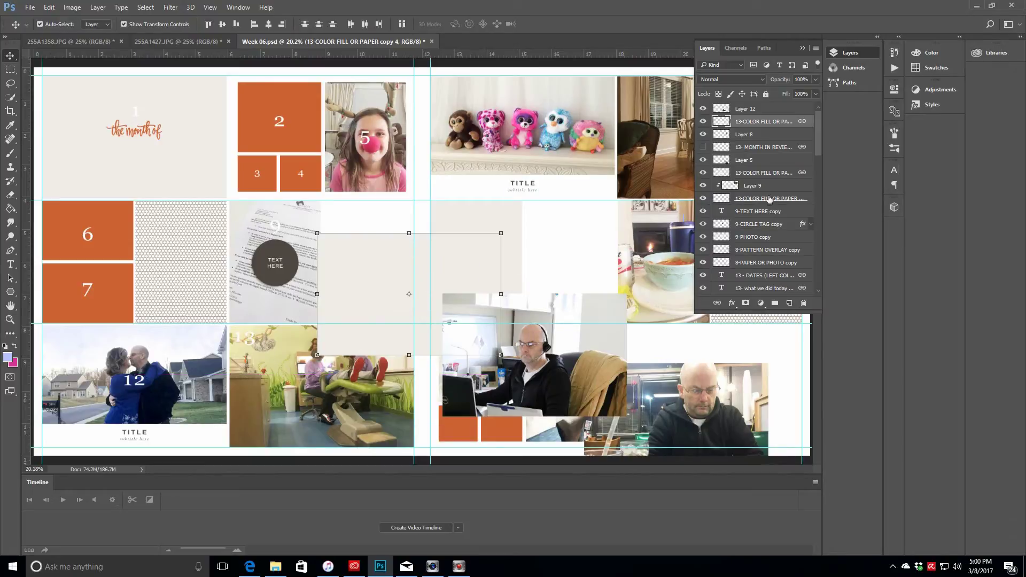
Duplicate the 13-COLOR FILL OR PAPER copy 2 layer
left_click(764, 174)
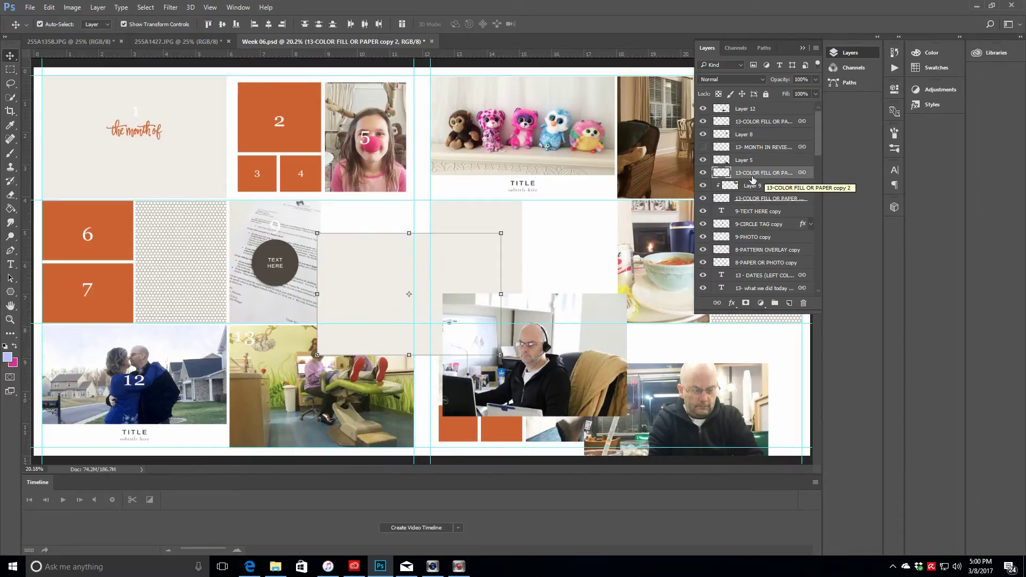
left_click(703, 148)
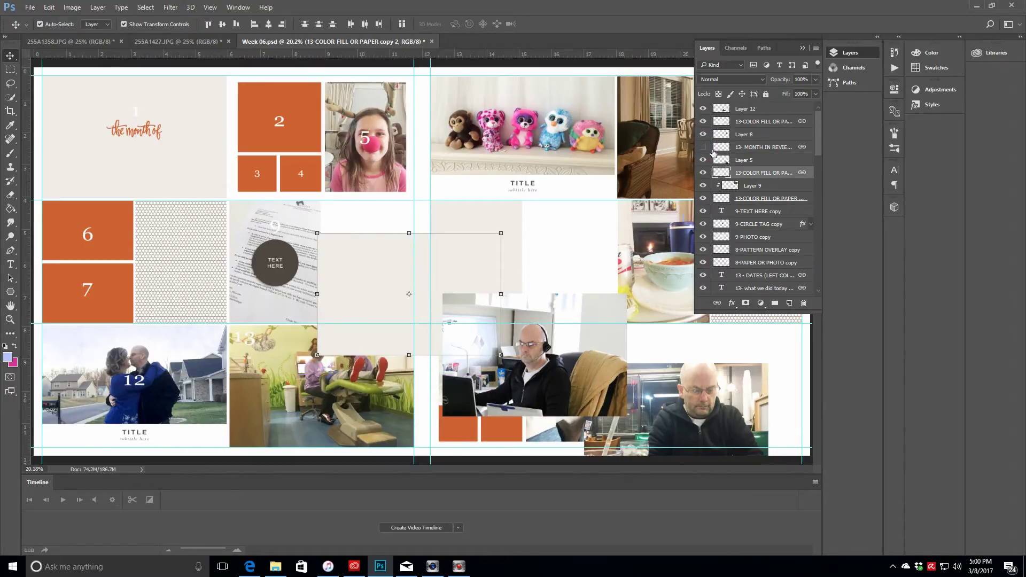
right_click(763, 178)
left_click(788, 110)
left_click(612, 176)
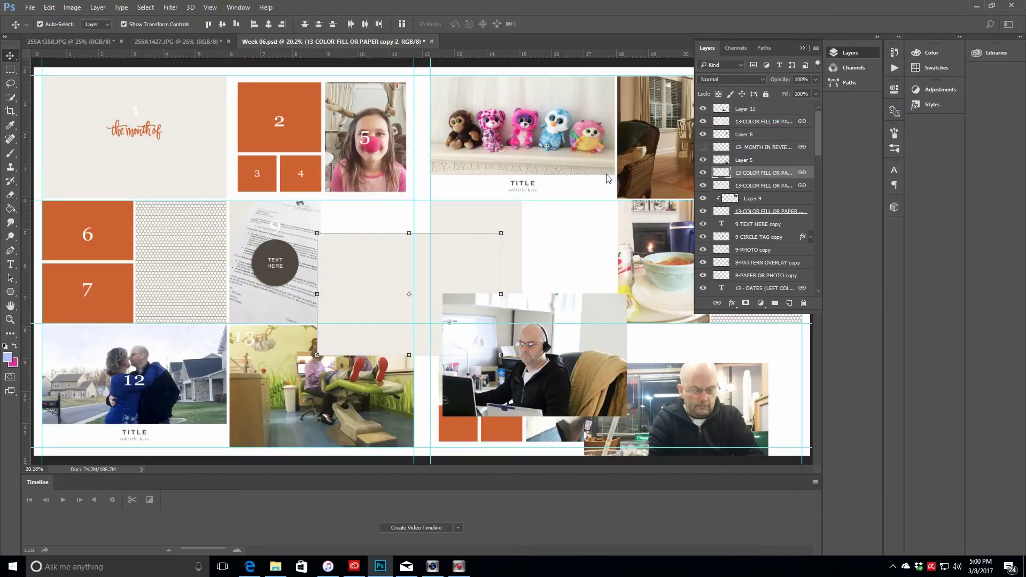
Shift the copy 4 color fill card further onto the second page and unlink its layer from the linked group
left_click_drag(447, 268, 490, 279)
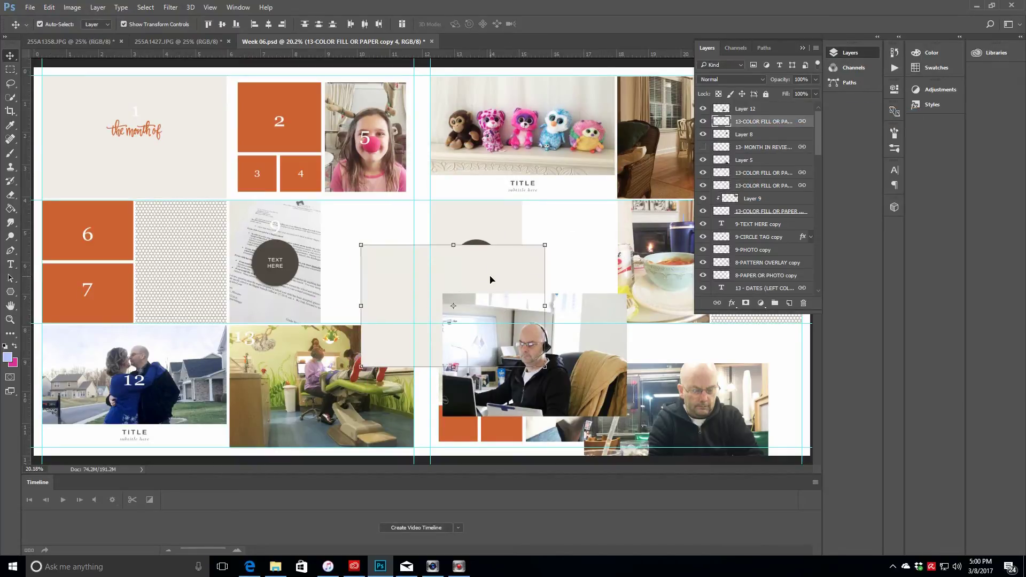
double_click(803, 125)
left_click(920, 258)
left_click(717, 304)
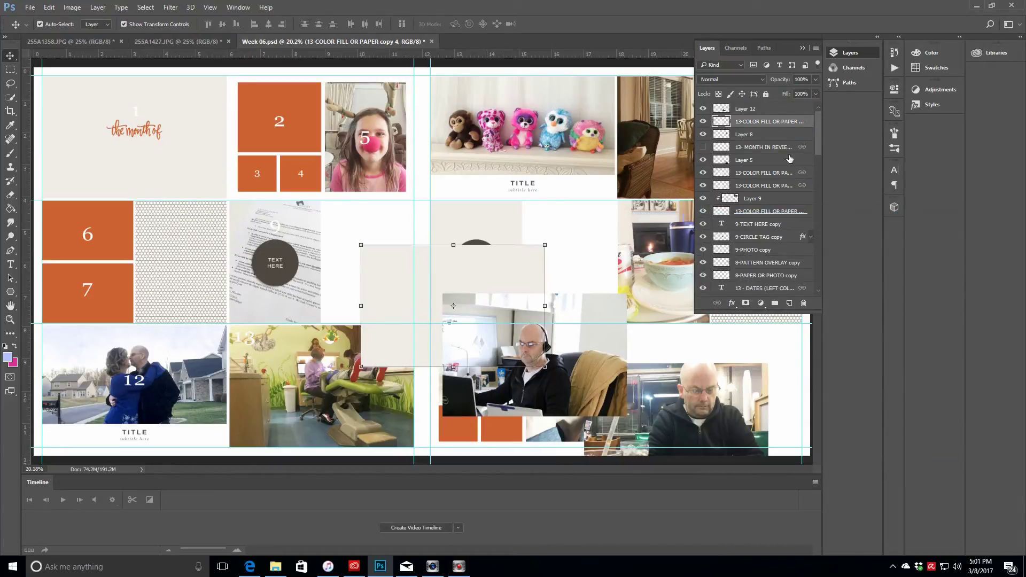
Duplicate the unlinked color fill card into the last slot of the second page's bottom row and place the duplicate directly beneath Layer 5
right_click(775, 122)
left_click(790, 107)
left_click(613, 176)
left_click_drag(458, 280, 711, 363)
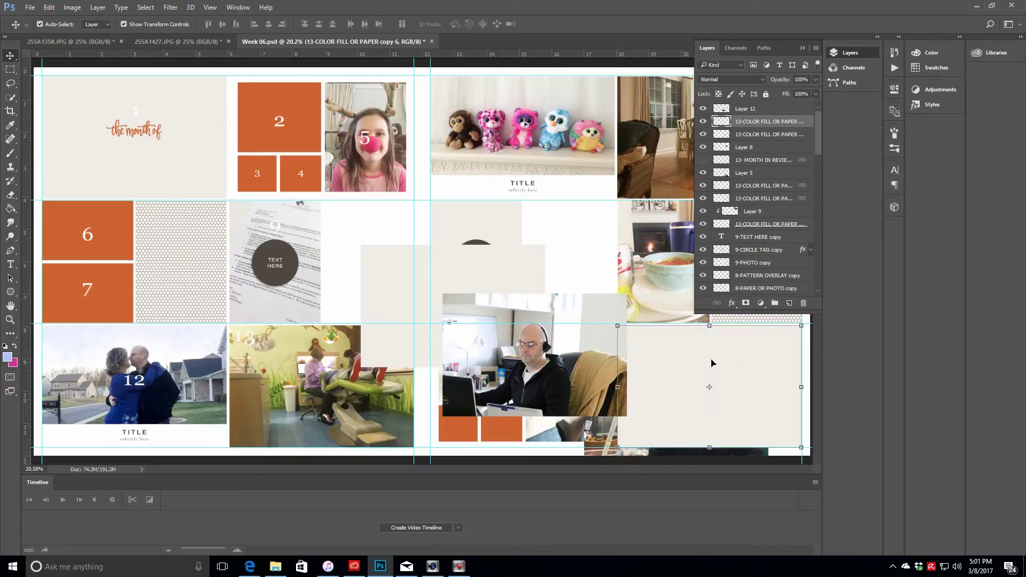
left_click_drag(777, 124, 767, 182)
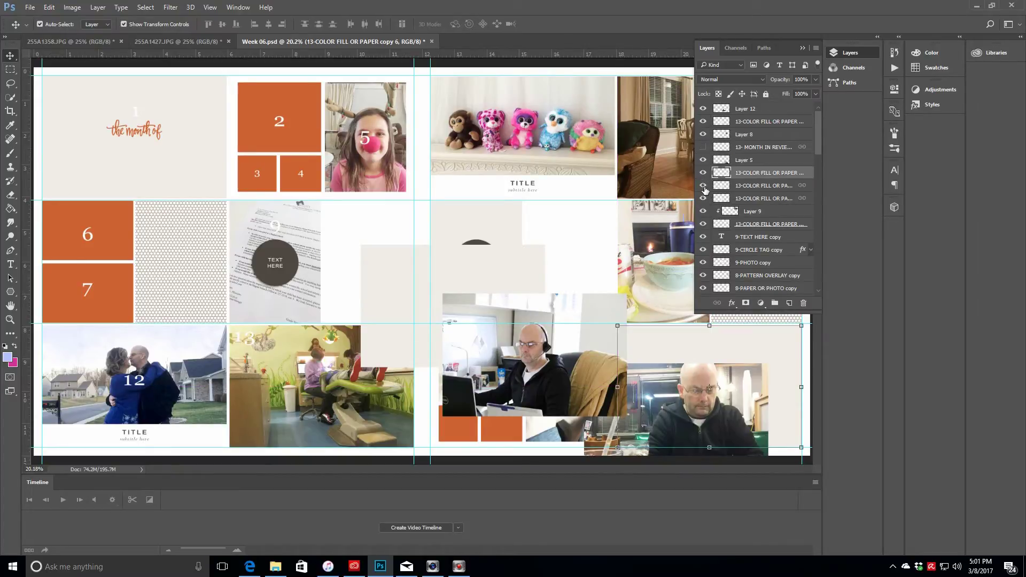
Hide the second color fill layer beneath Layer 5, then fit the diner photo over its slot and clip it to the color fill directly below
left_click(703, 185)
left_click(770, 160)
left_click_drag(709, 425, 737, 383)
left_click(98, 7)
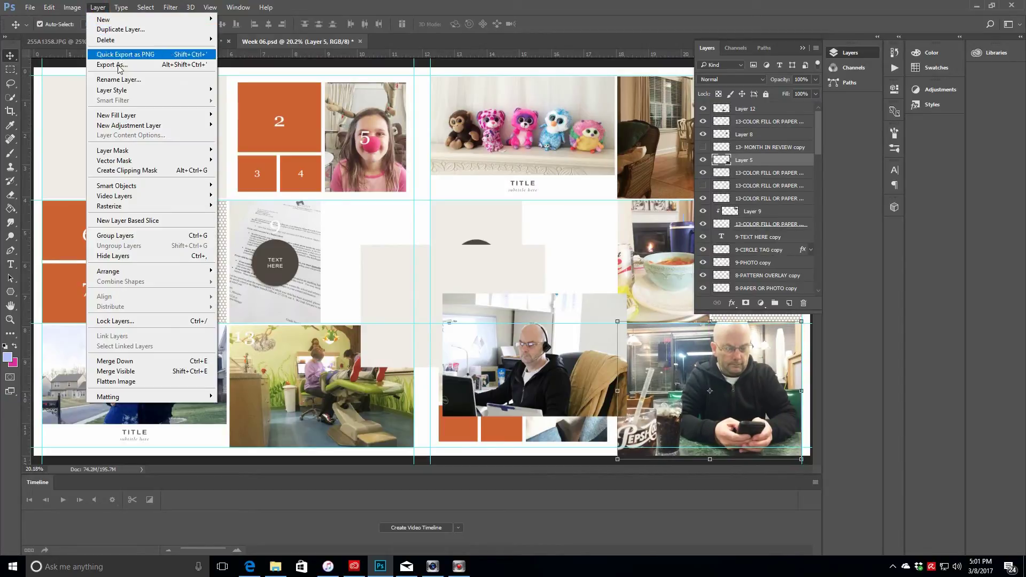
left_click(144, 171)
Move the copy 4 color fill card aside and delete the leftover color fill layer just above Layer 9
left_click(778, 123)
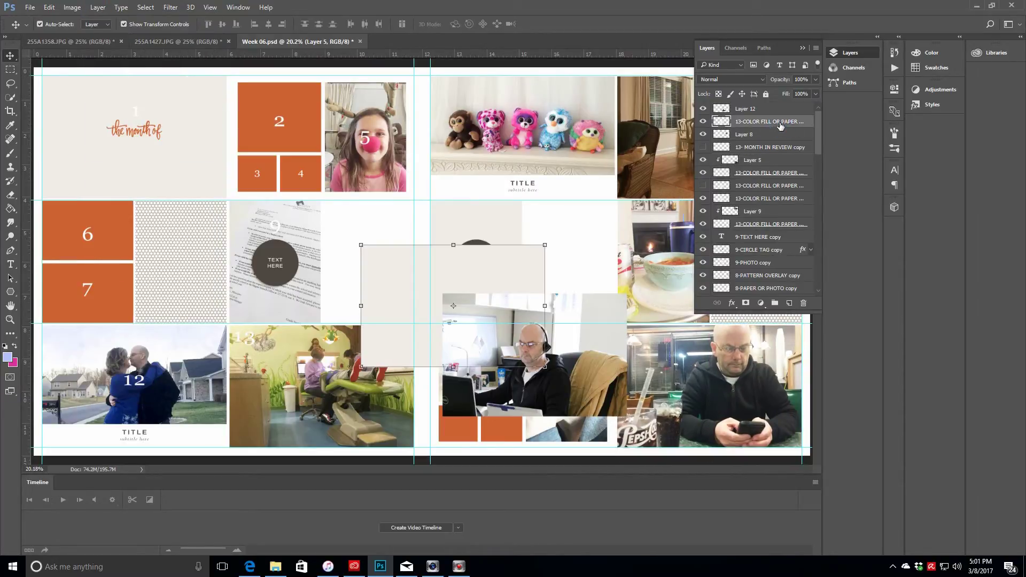
left_click_drag(492, 275, 422, 289)
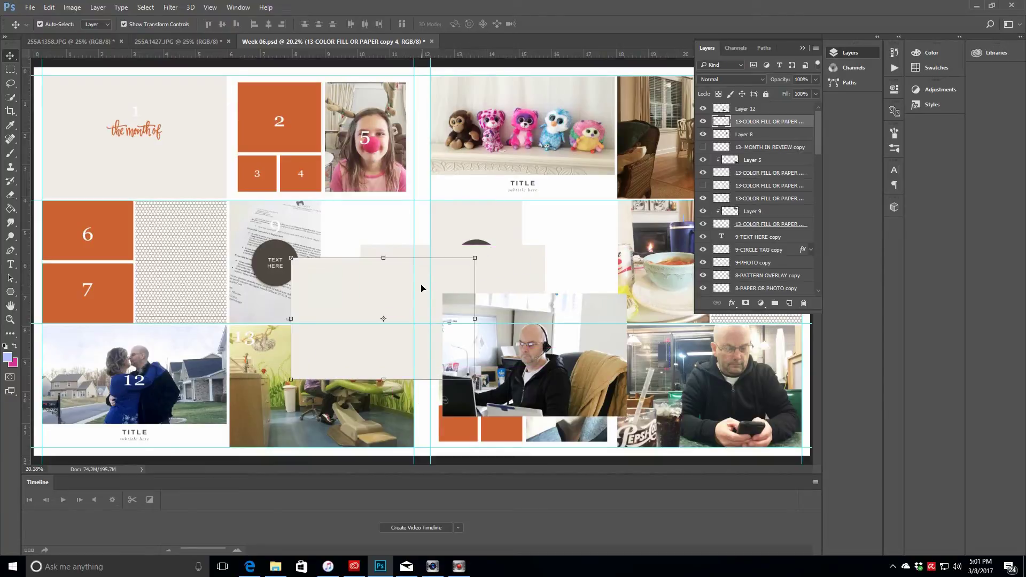
key("Delete")
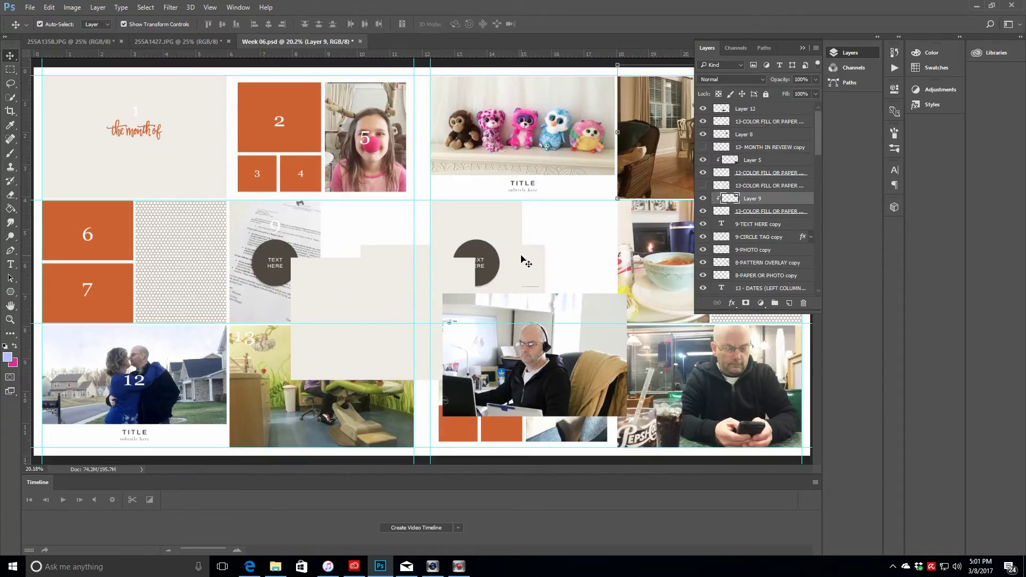
Hide the 9-TEXT HERE, 9-CIRCLE TAG and 9-PHOTO copy layers and fit the copy 4 color fill card into the second page's first middle-row slot
left_click(372, 297)
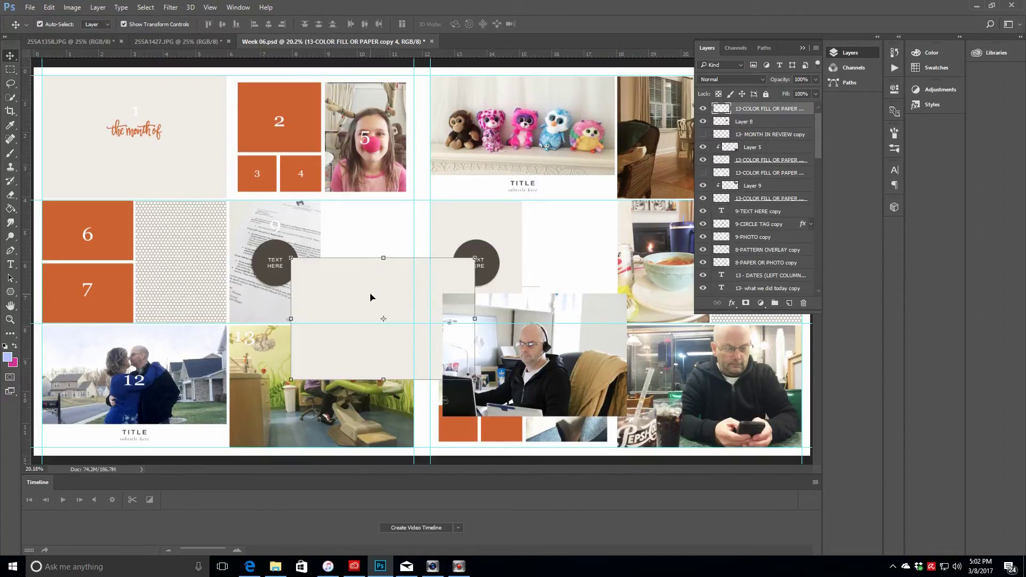
left_click_drag(703, 211, 706, 246)
left_click_drag(357, 292, 500, 233)
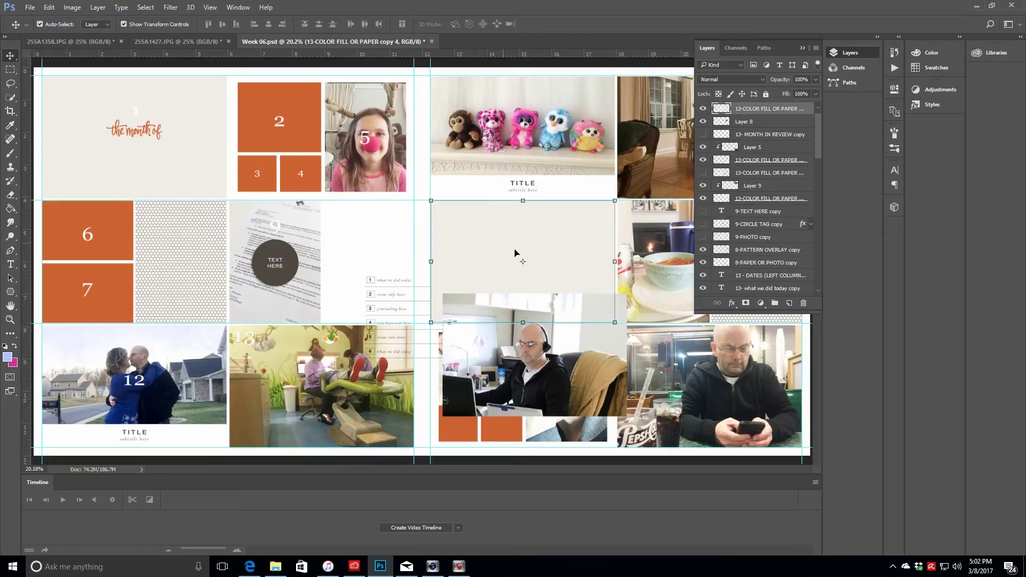
Move the office photo on Layer 12 over the middle-row color fill card and clip it to that card
left_click_drag(819, 121, 819, 119)
left_click(769, 112)
left_click_drag(563, 375, 550, 285)
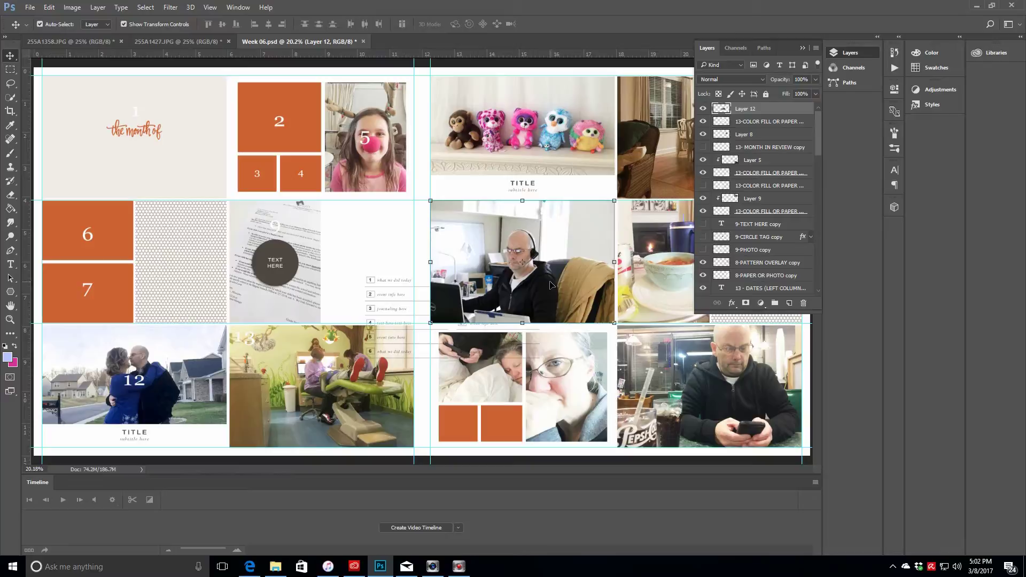
left_click(98, 7)
left_click(143, 170)
Select the linked journaling grid, text and date layers and move them onto "the month of" card on the first page
left_click(759, 249)
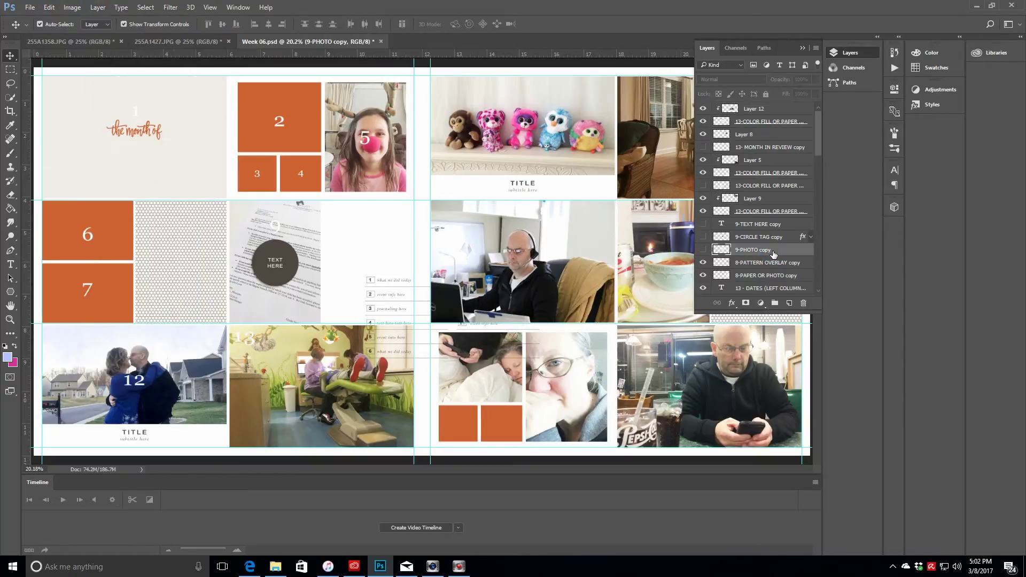
left_click(383, 286)
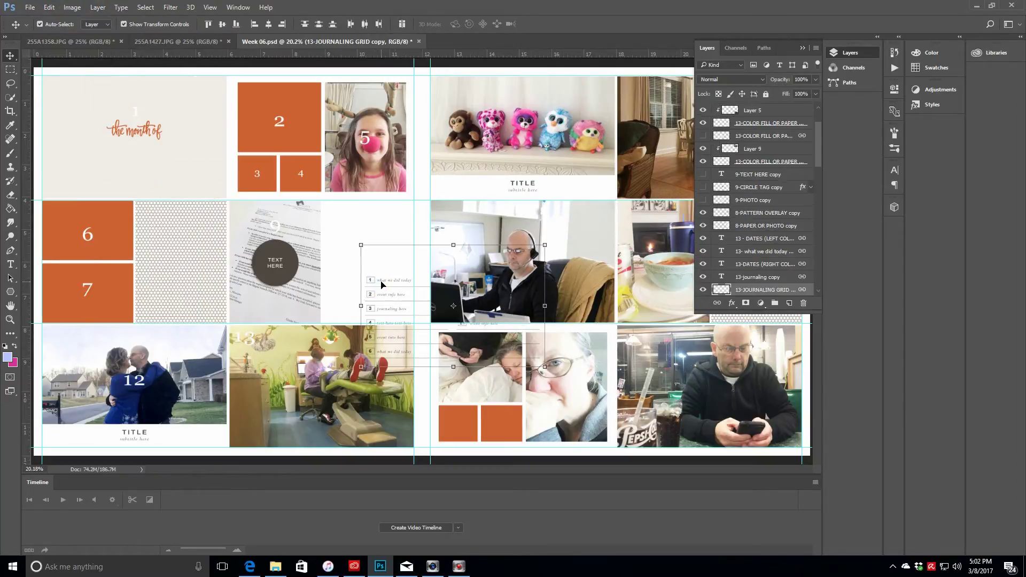
left_click_drag(818, 128, 819, 147)
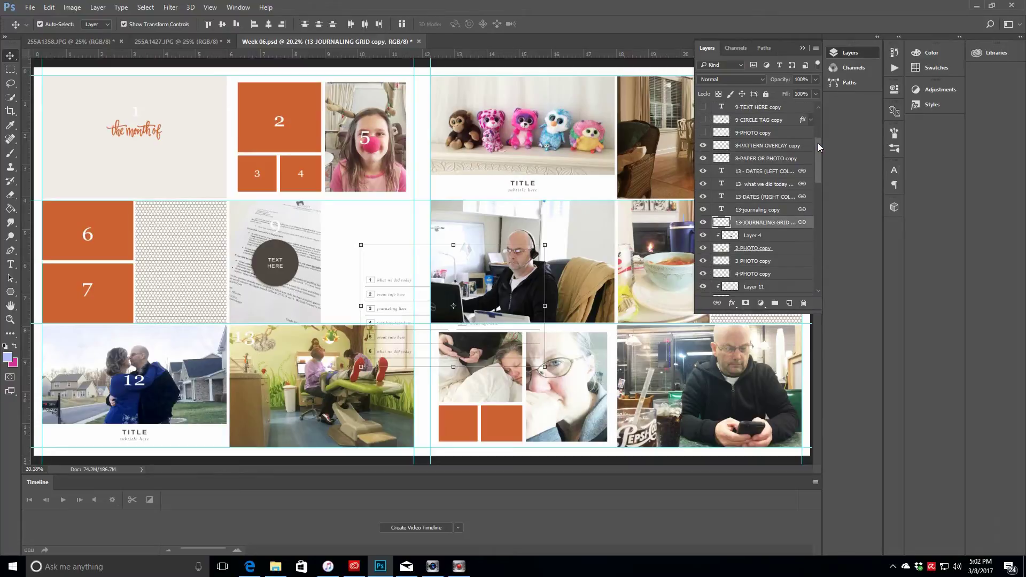
left_click(802, 48)
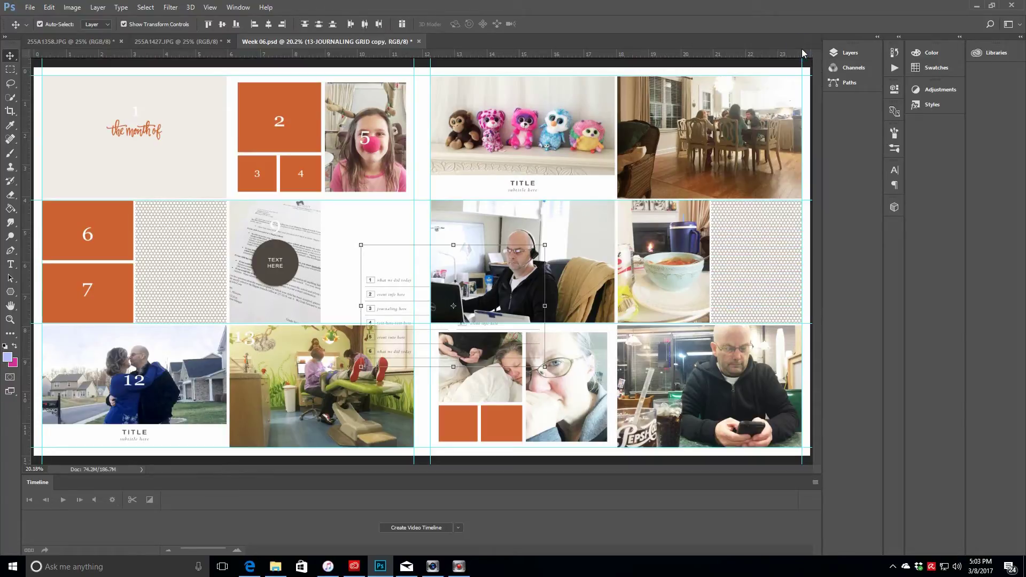
left_click(845, 53)
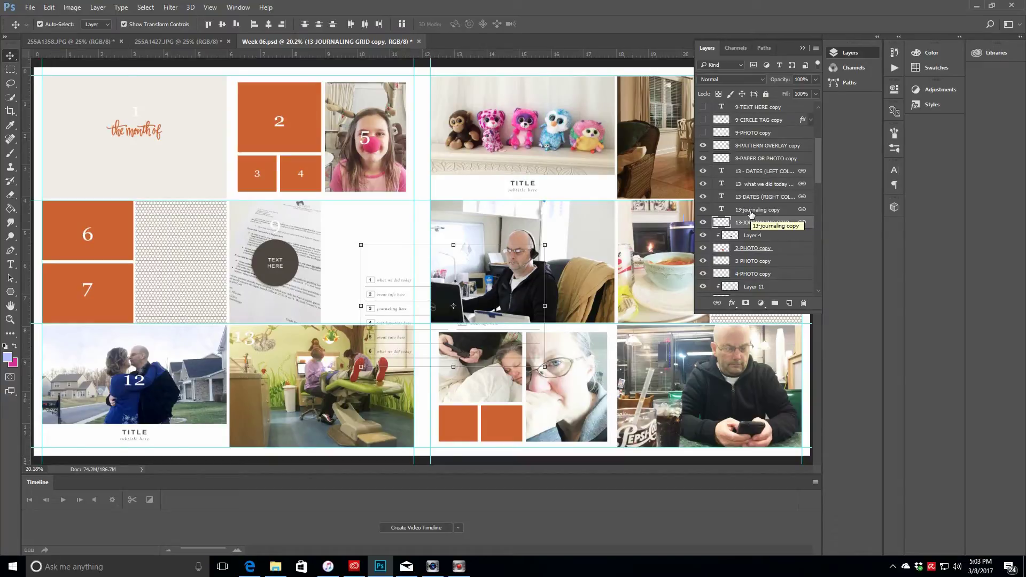
left_click(757, 172, "shift")
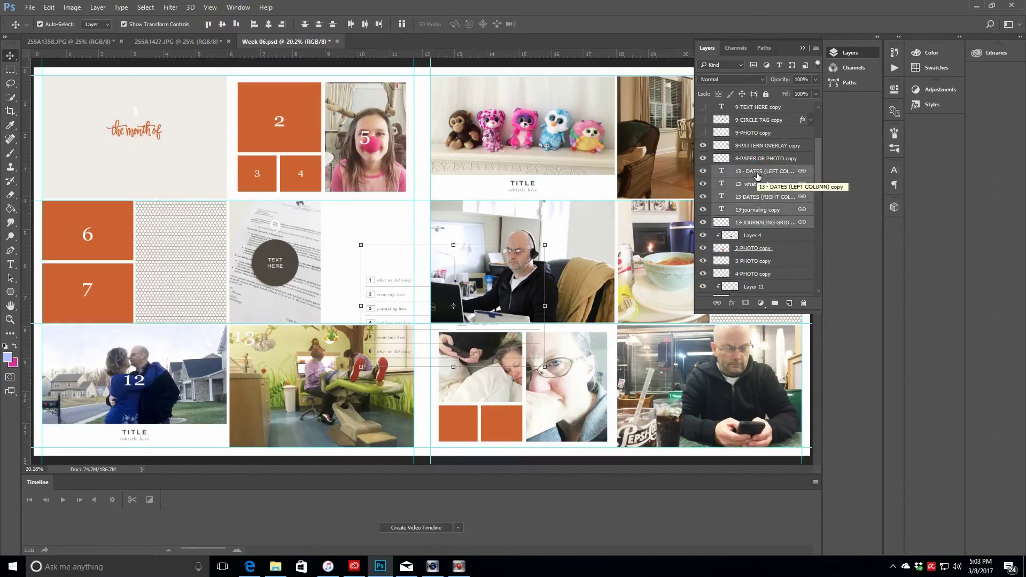
left_click_drag(384, 280, 93, 107)
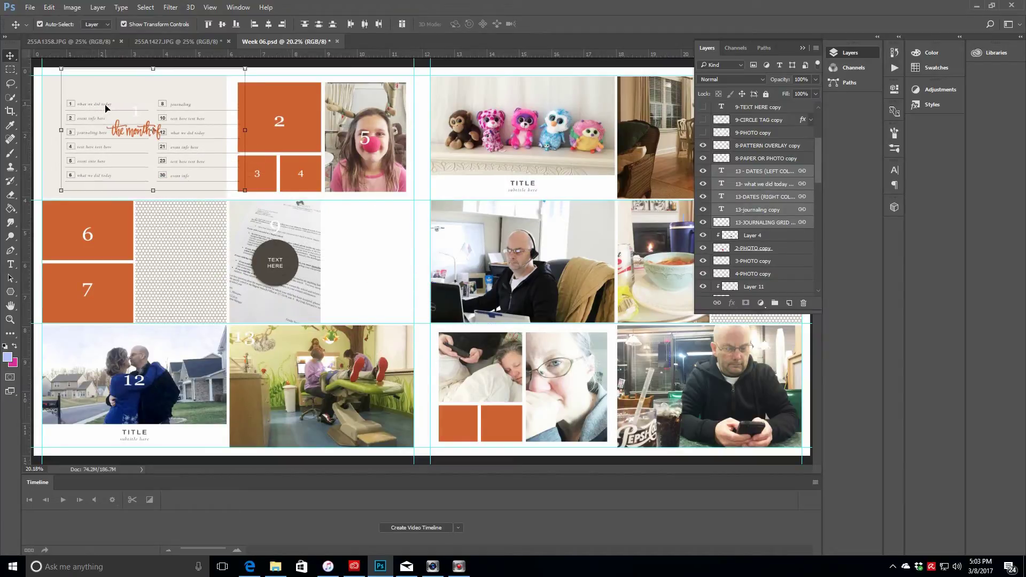
scroll(778, 134, "up", 3)
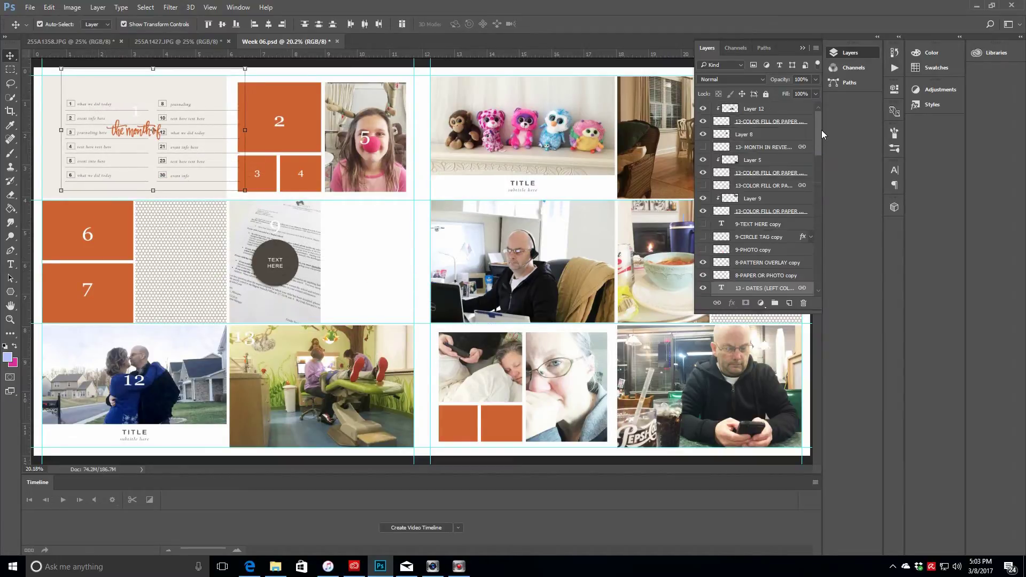
Delete the office photo on Layer 12 from the second page's middle-row card
left_click(771, 113)
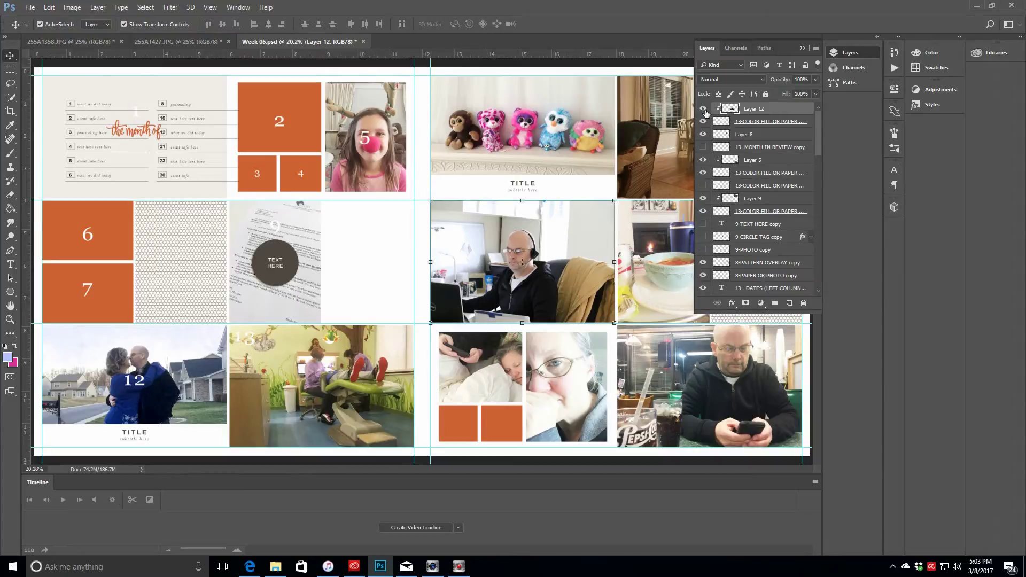
key("Delete")
scroll(818, 171, "down", 3)
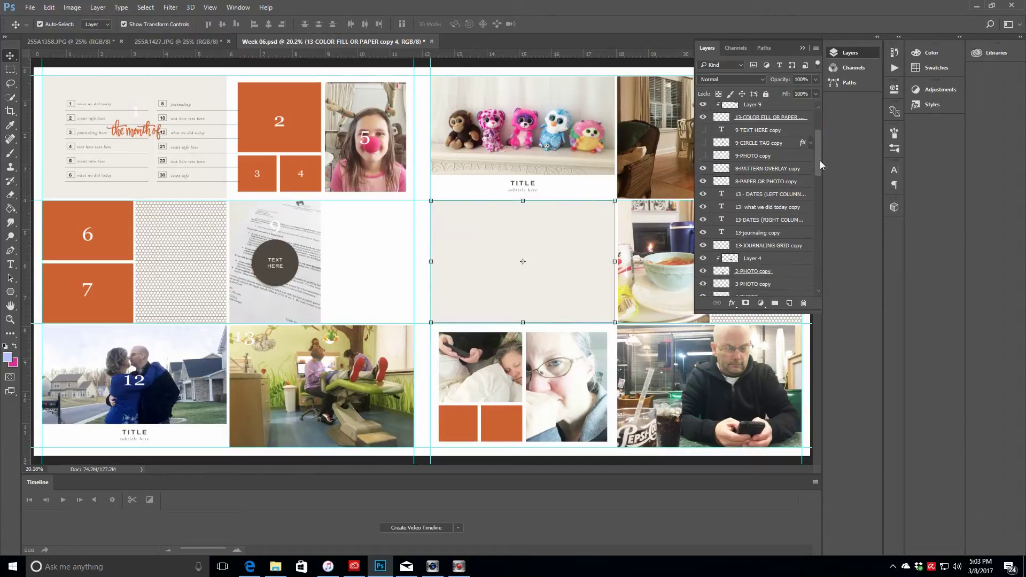
left_click(780, 243)
scroll(780, 175, "up", 3)
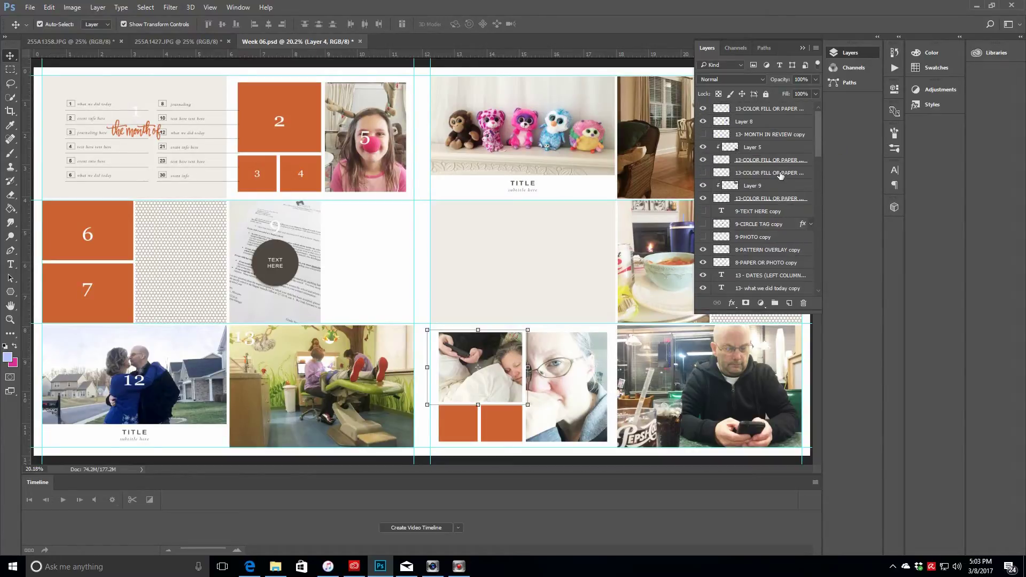
Release Layer 5 from its clipping mask, bring it to the top of the layer stack and clip its photo to the middle-row card
left_click(769, 153)
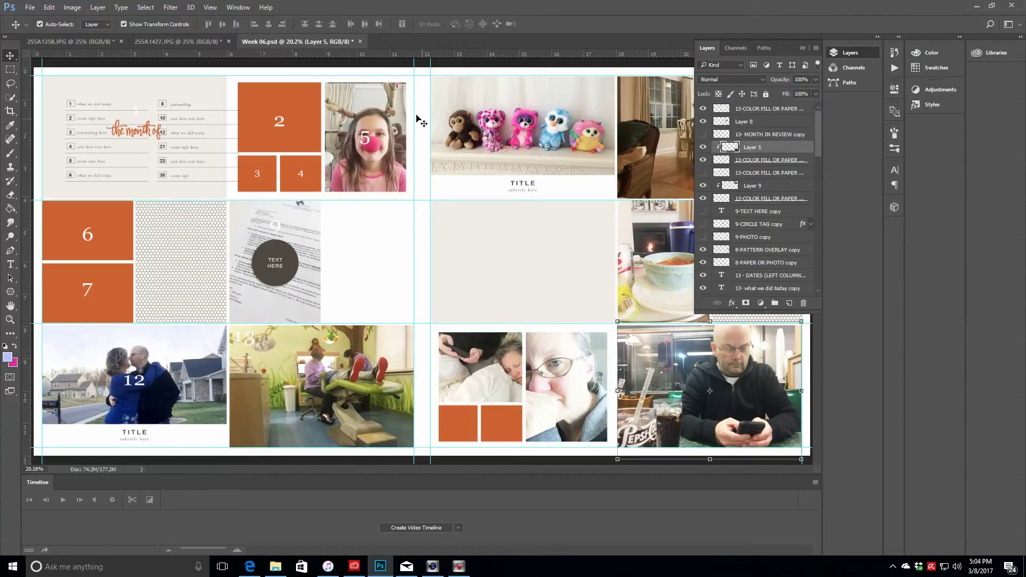
left_click(98, 7)
left_click(117, 129)
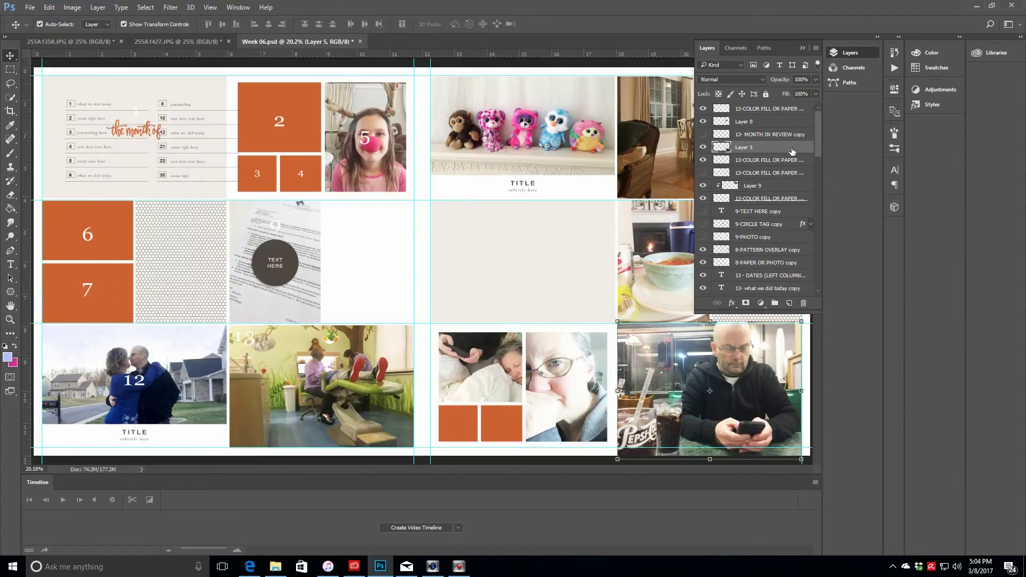
left_click_drag(791, 152, 794, 110)
left_click_drag(656, 407, 475, 283)
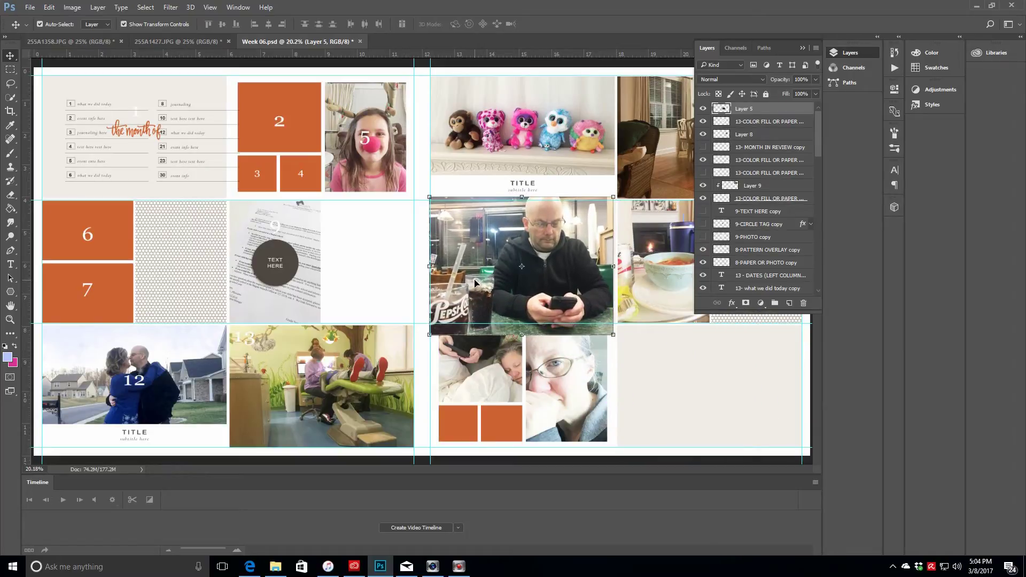
left_click(98, 8)
left_click(138, 173)
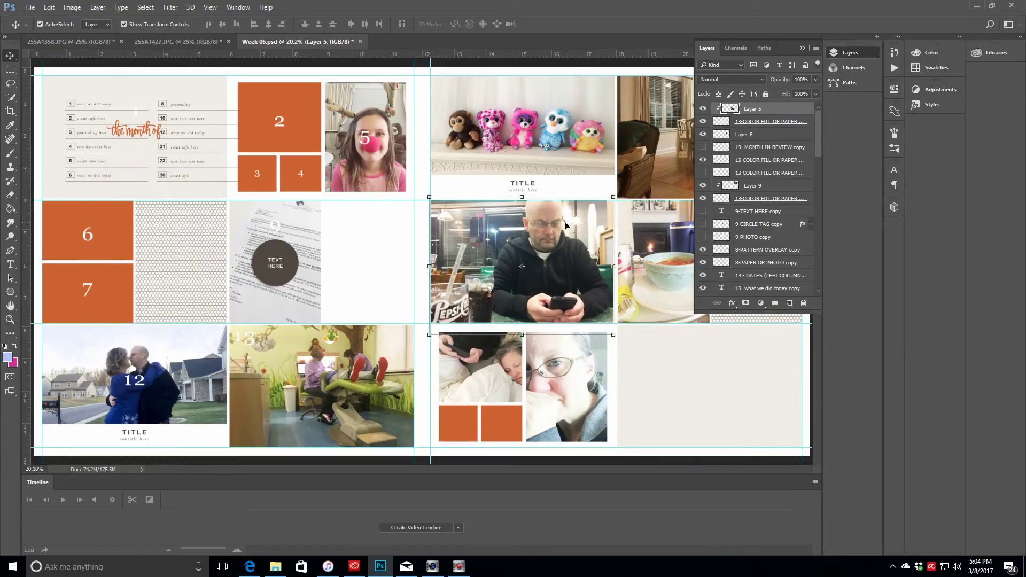
Select the linked journaling text and date layers and move them off "the month of" card to the second page's bottom row
left_click(185, 106)
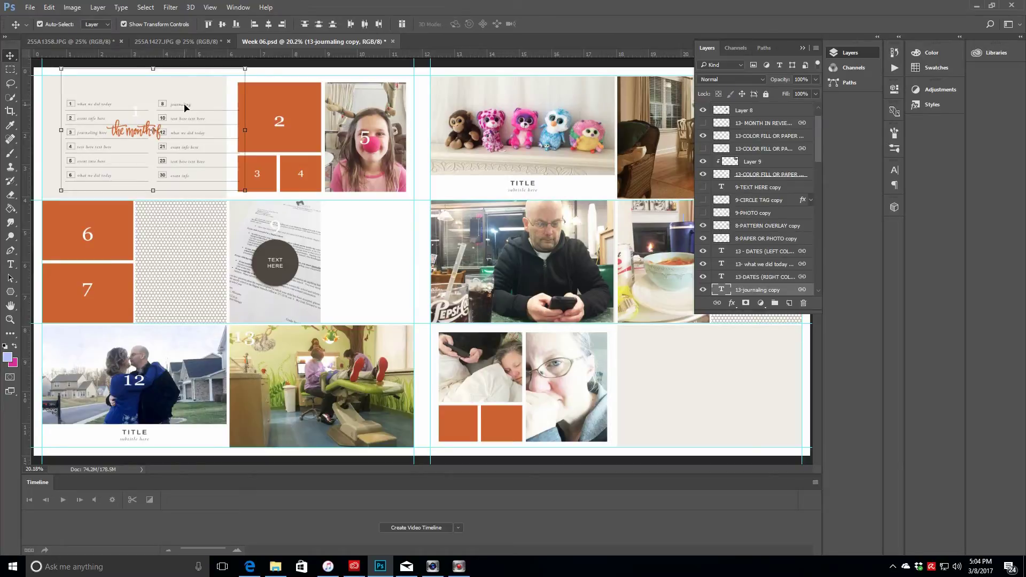
left_click(761, 251, "shift")
scroll(816, 145, "down", 3)
scroll(817, 149, "down", 1)
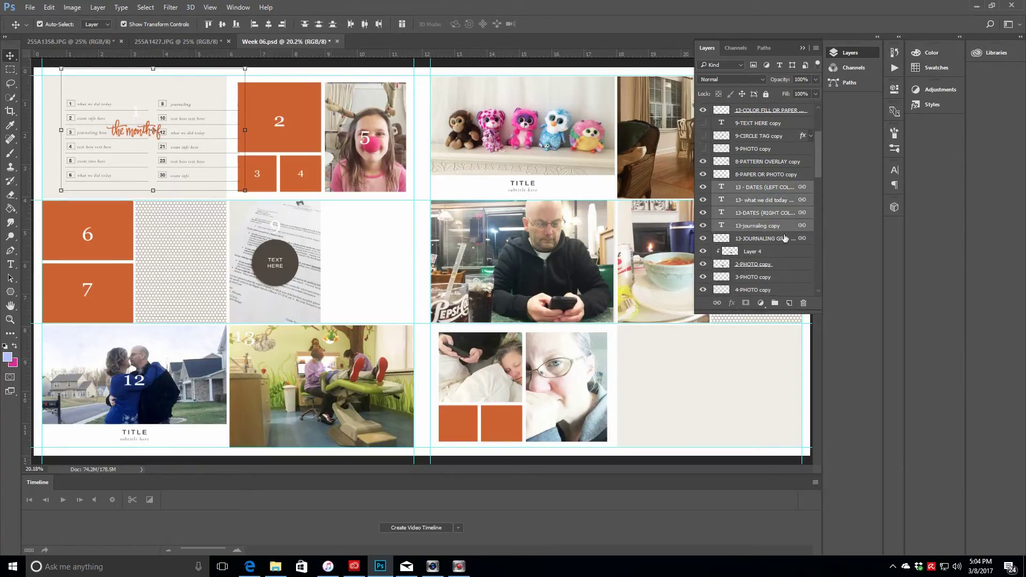
left_click_drag(119, 121, 575, 318)
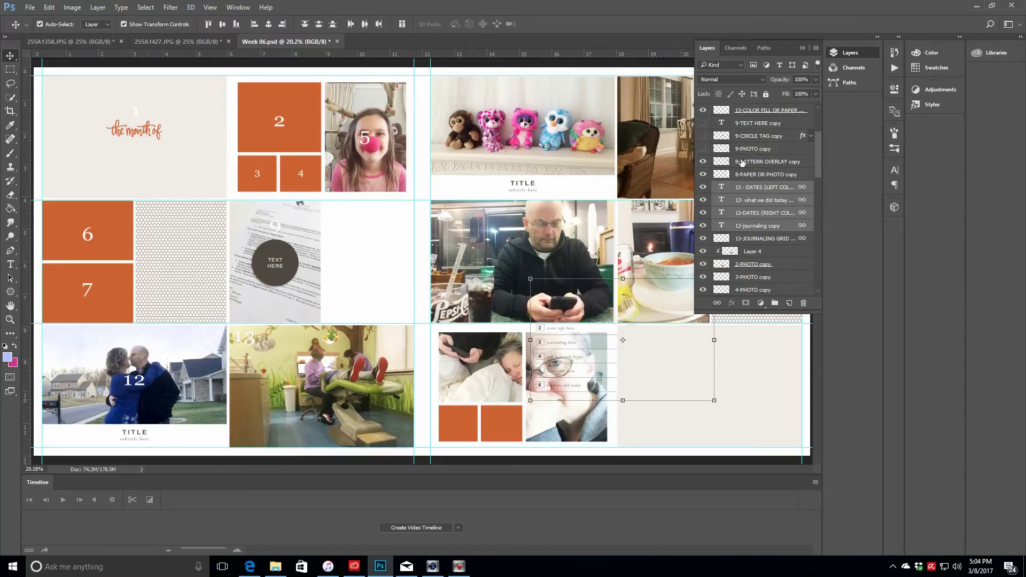
Move the copy 6 color fill card directly below the 13-JOURNALING GRID copy layer in the stack
left_click(772, 110)
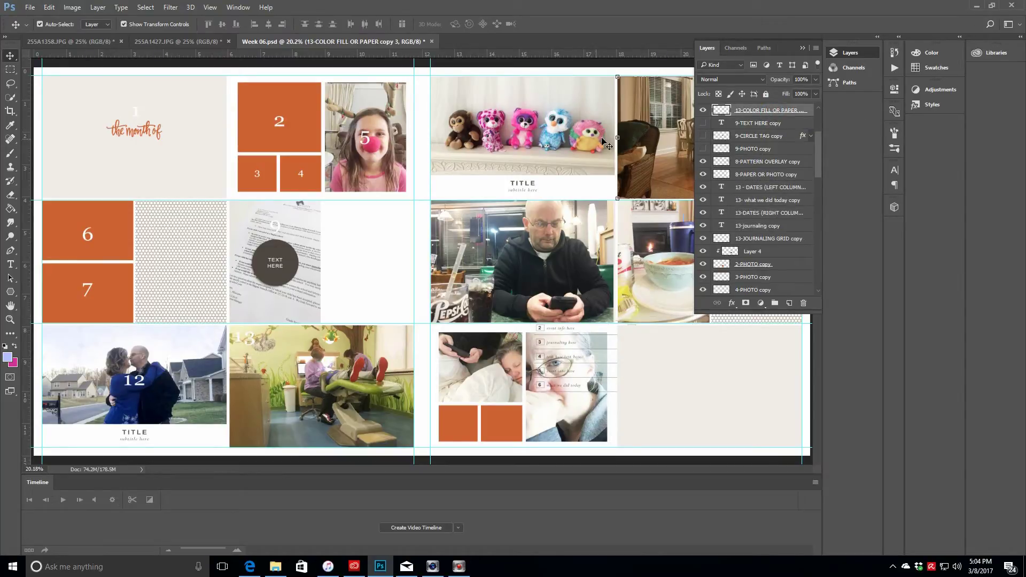
left_click(770, 238)
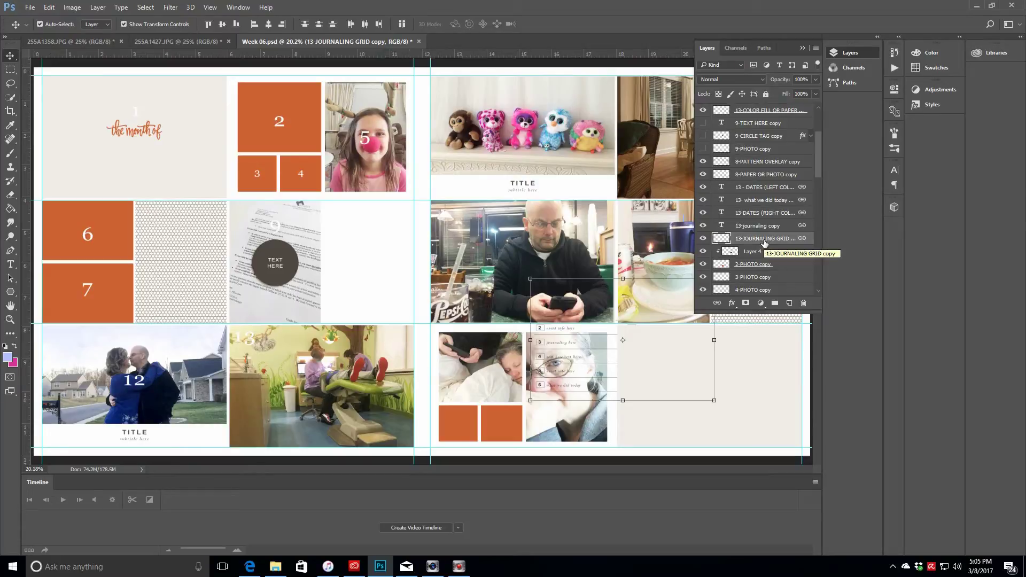
scroll(820, 130, "up", 3)
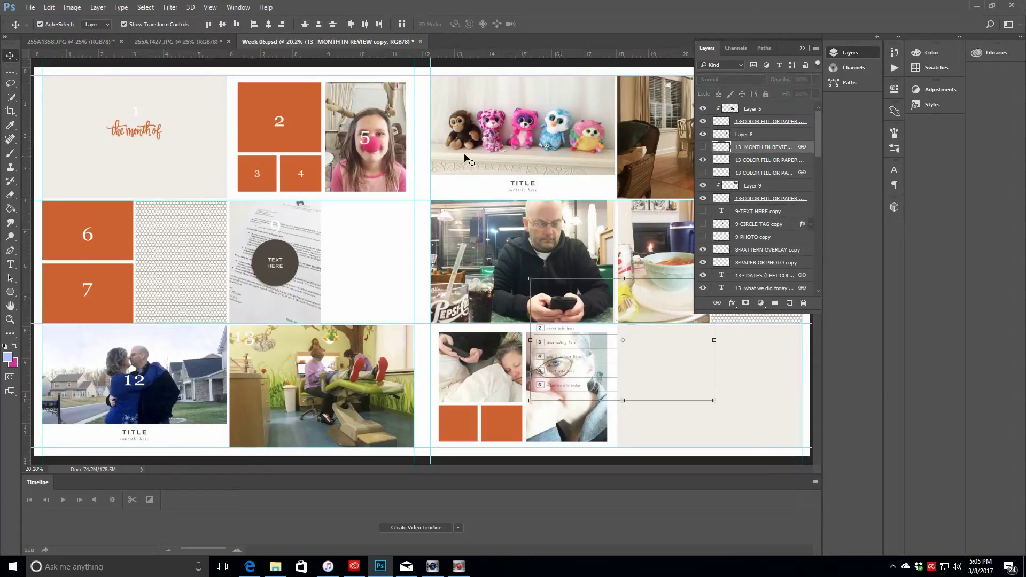
left_click(755, 162)
scroll(819, 120, "down", 3)
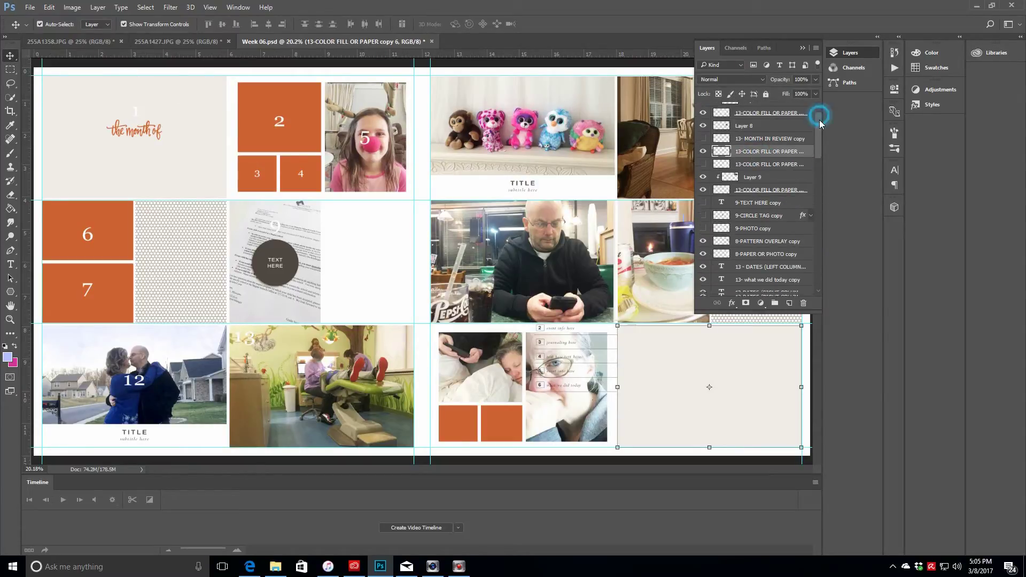
left_click_drag(770, 117, 764, 287)
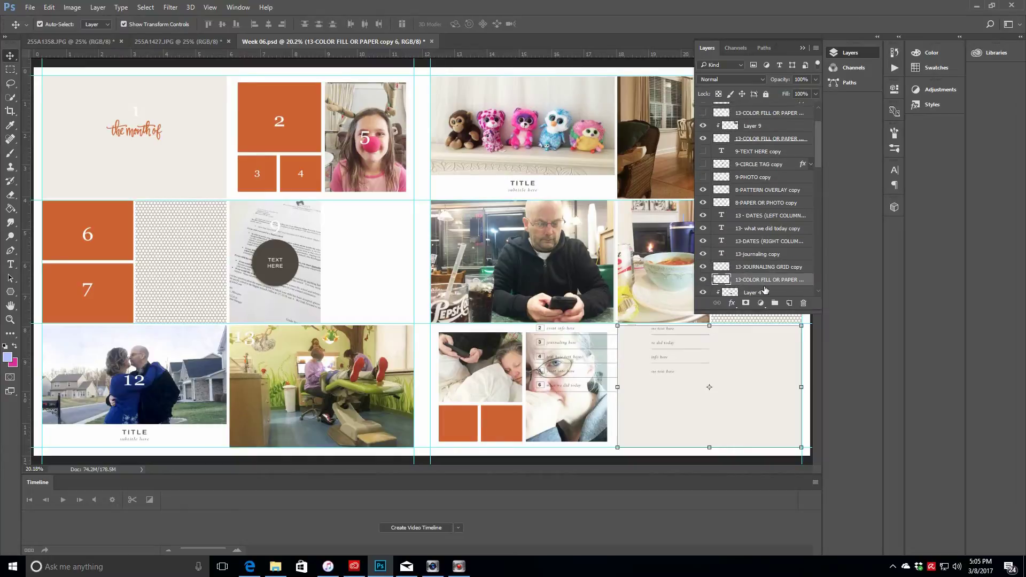
Select the journaling text and date layers and position them with their grid on the second page's empty bottom-row card
left_click(759, 217)
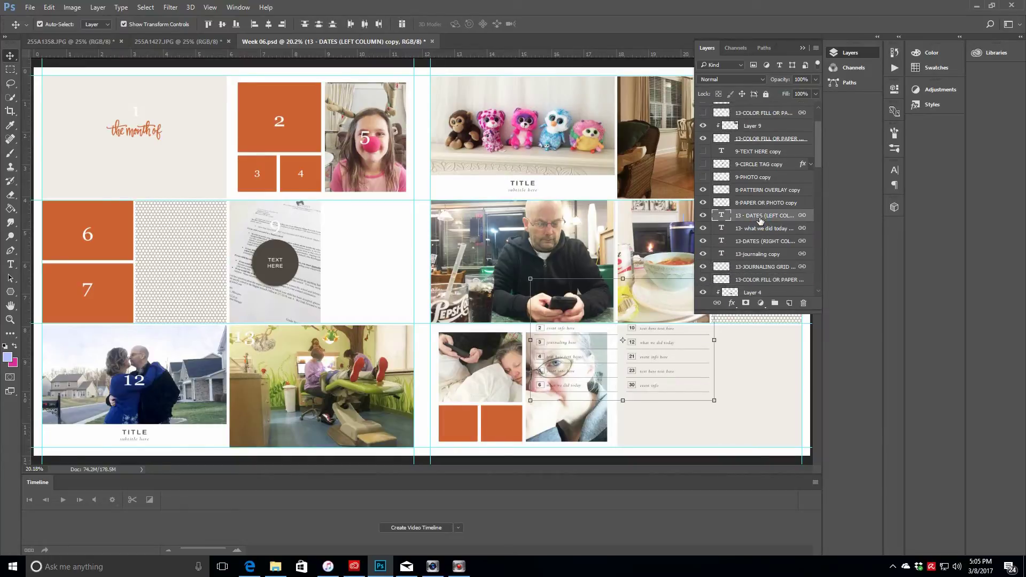
left_click(752, 256, "shift")
left_click_drag(575, 333, 661, 381)
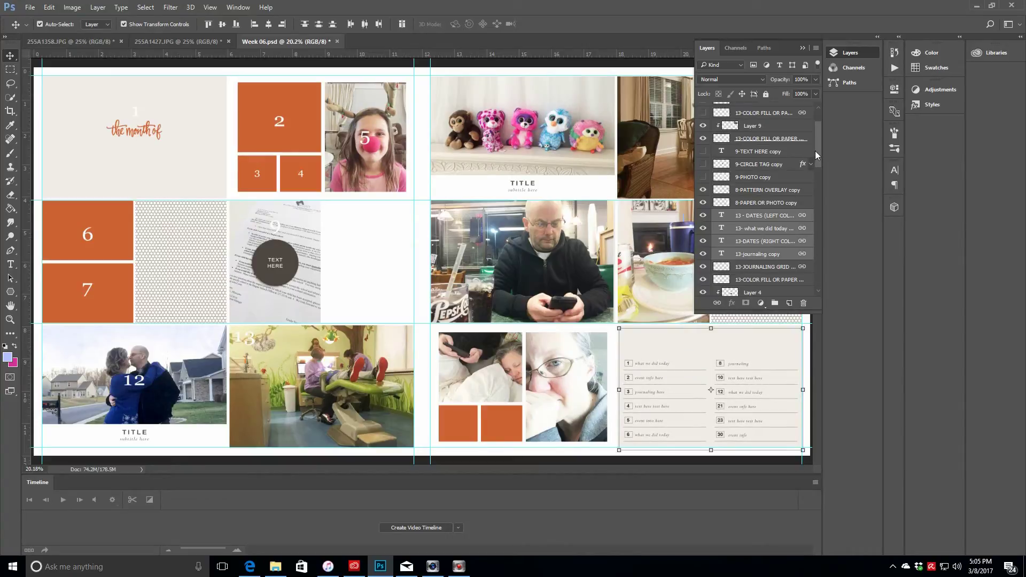
Show the 13- MONTH IN REVIEW copy title layer on the journaling card
scroll(816, 156, "up", 3)
left_click(759, 147)
left_click(703, 147)
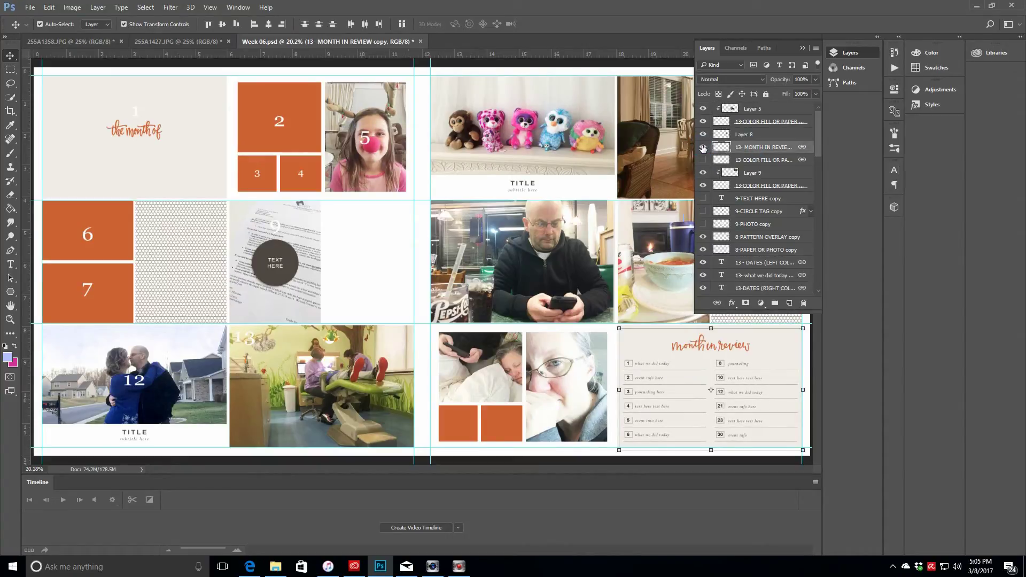
double_click(748, 149)
left_click(49, 8)
left_click(648, 57)
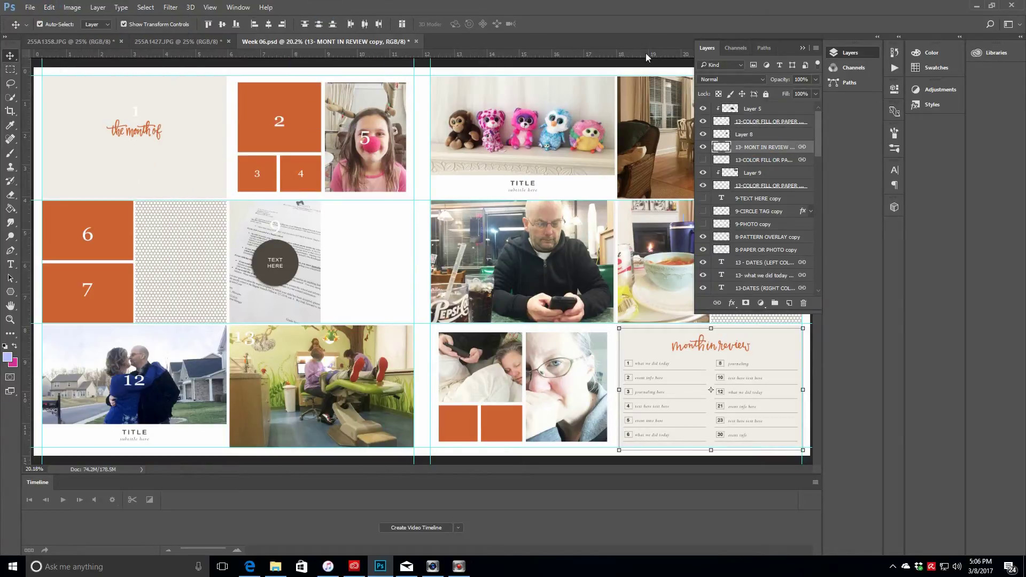
left_click(765, 149)
double_click(759, 147)
left_click(755, 147)
type("H")
left_click(650, 37)
Try to edit the "month in review" lettering with the Type tool, discard the stray text layer and hide the title layer
left_click(10, 264)
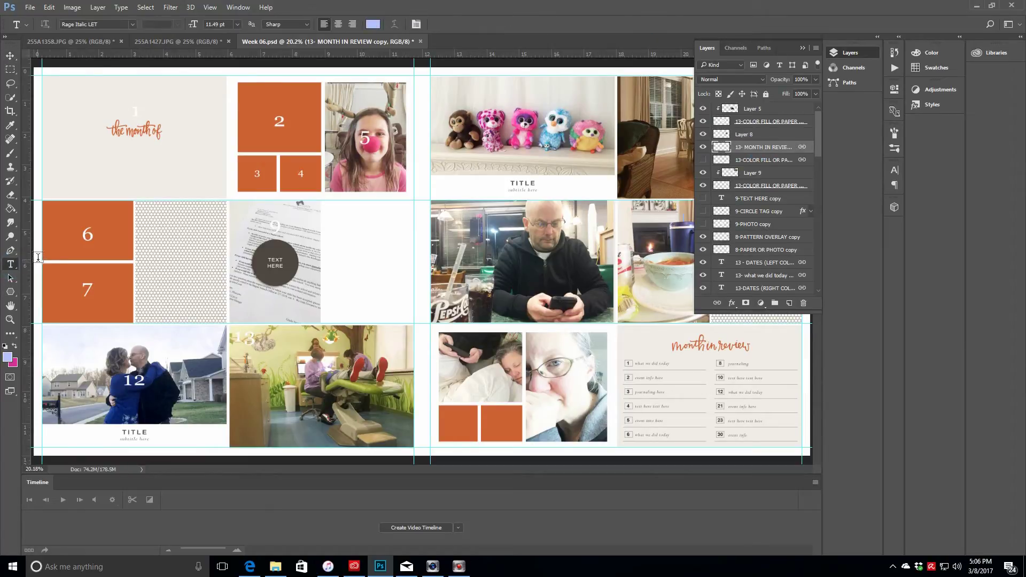
left_click(704, 347)
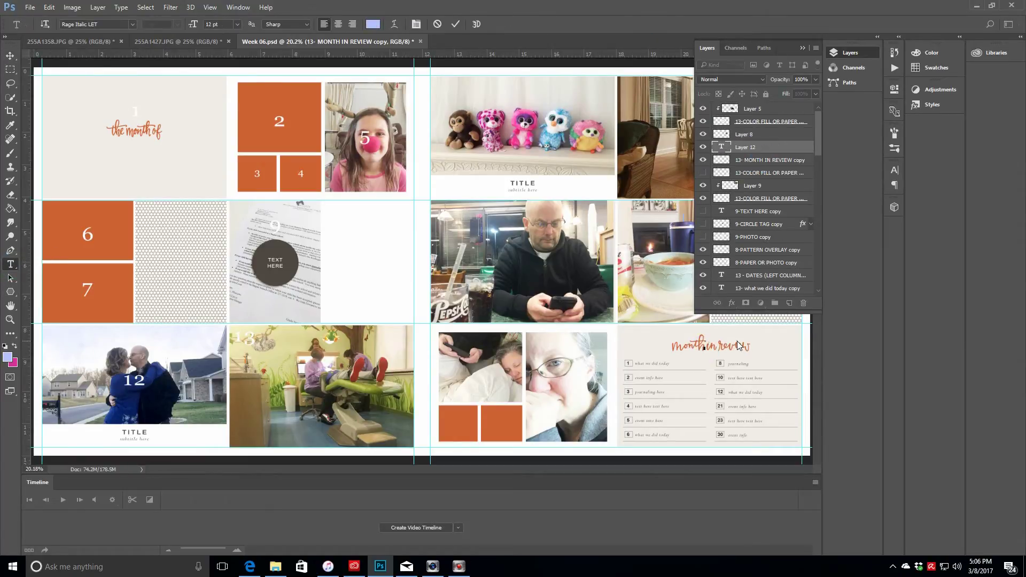
left_click(767, 155)
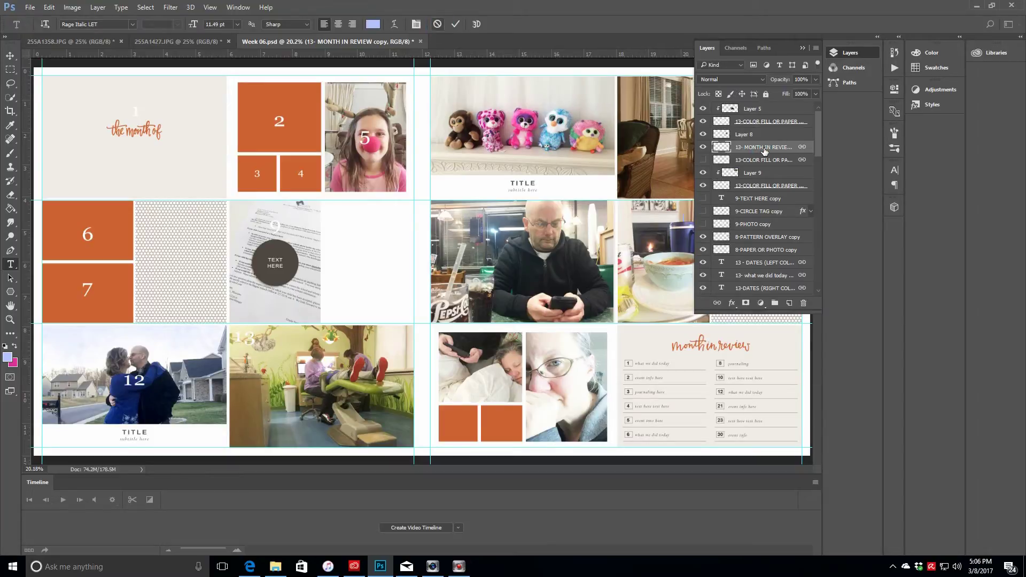
left_click(749, 347)
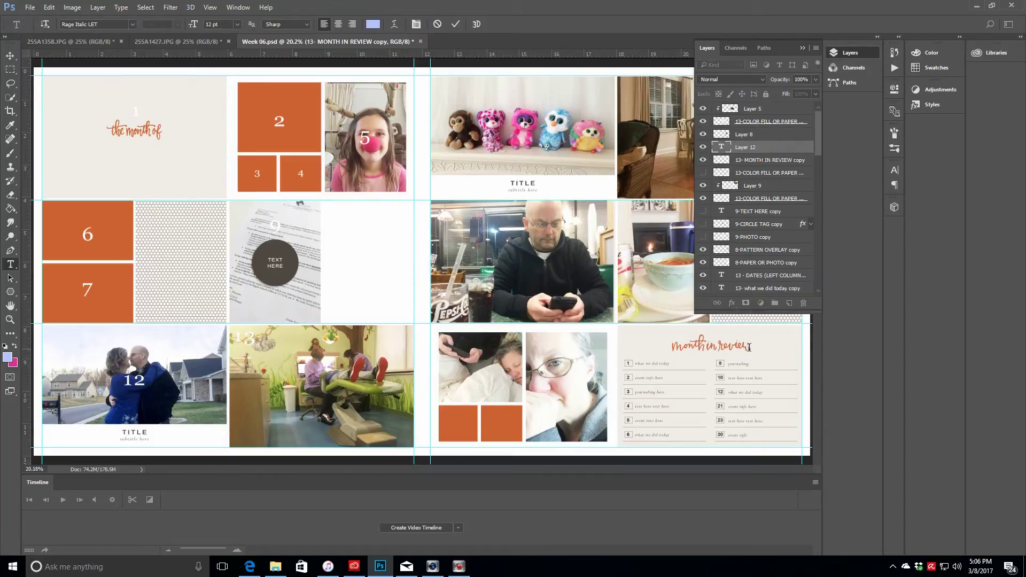
left_click(438, 25)
left_click(703, 147)
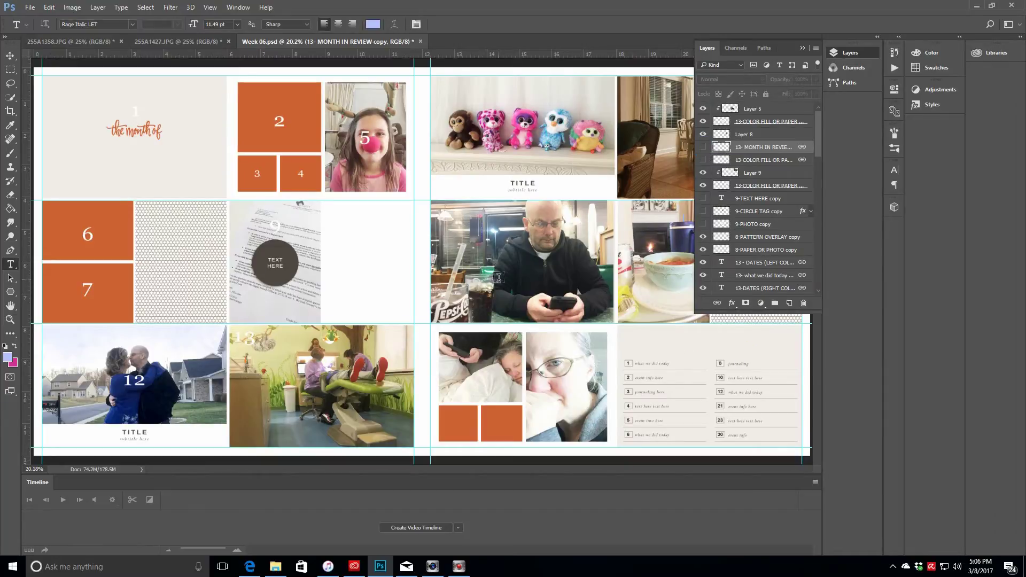
left_click(802, 48)
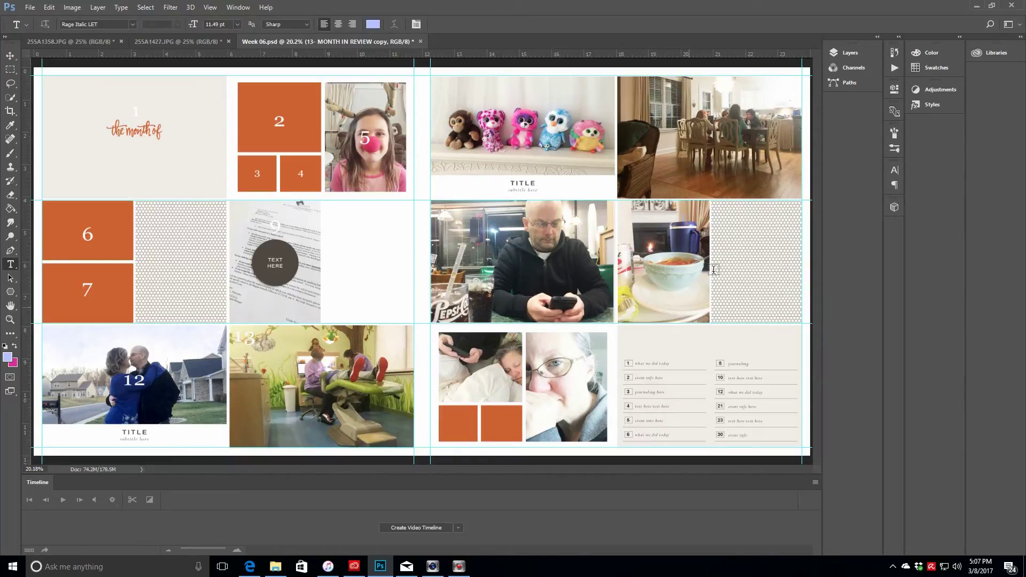
left_click(861, 53)
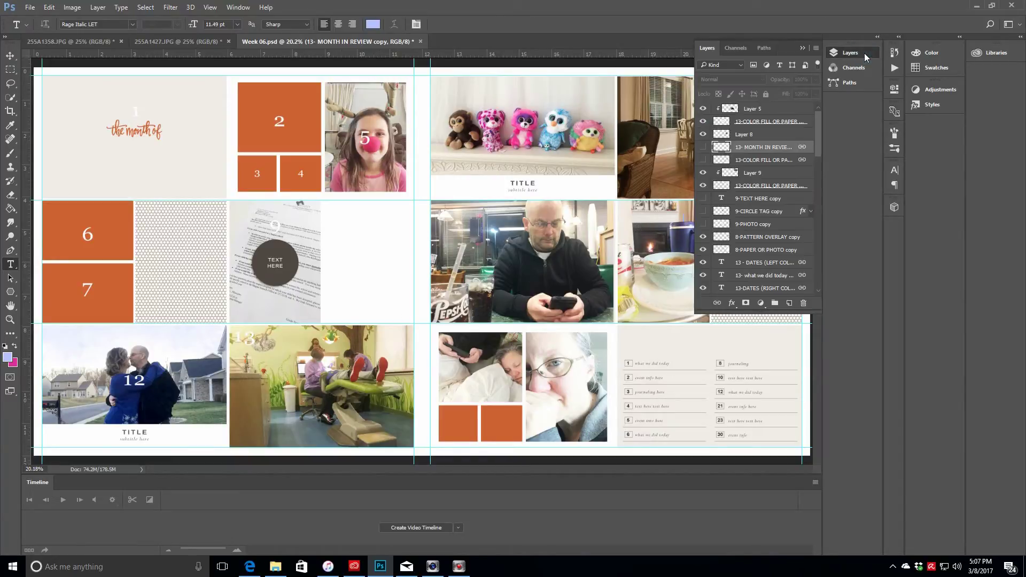
Select Layer 5 together with the color fill card it is clipped to and move them aside from the middle-row slot
left_click(760, 109)
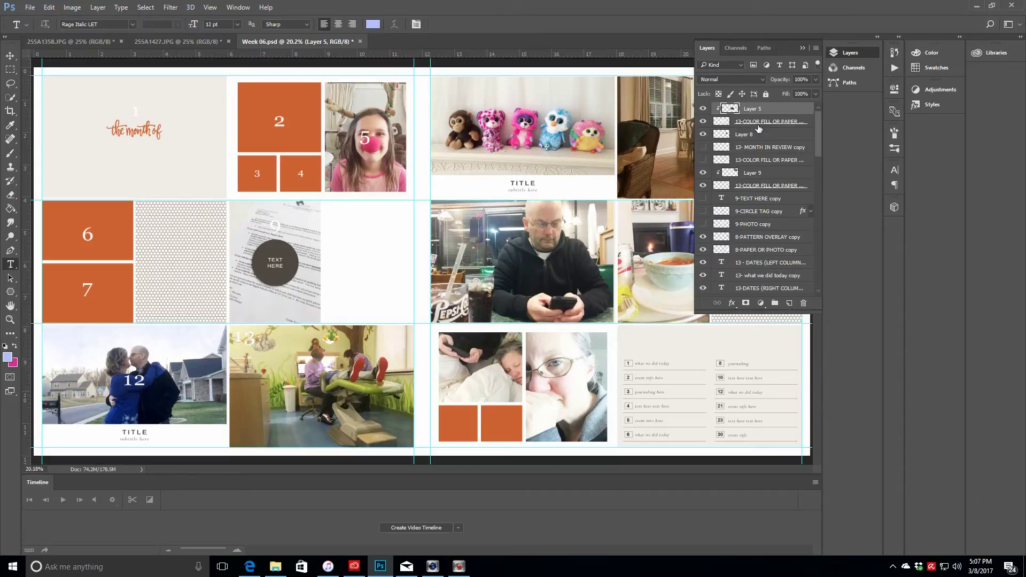
left_click(761, 123, "shift")
left_click(6, 53)
left_click_drag(581, 262, 460, 211)
Select the journaling text, date and grid layers with their color fill card and move them into the second page's first middle-row slot
left_click_drag(820, 123, 819, 147)
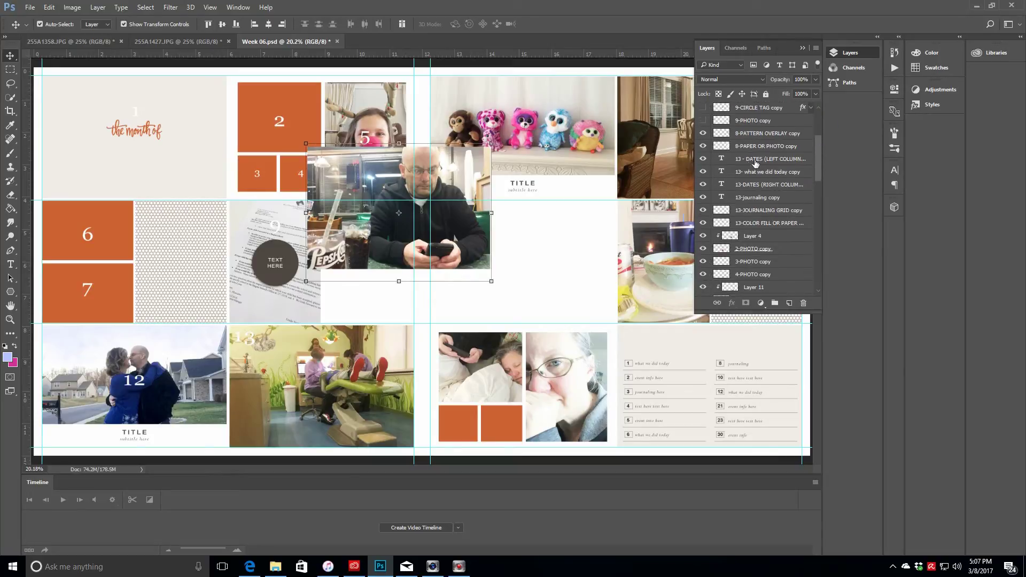
left_click(750, 160)
left_click(747, 172, "ctrl")
left_click(749, 185, "ctrl")
left_click(750, 200, "ctrl")
left_click(750, 210, "ctrl")
left_click(750, 223, "ctrl")
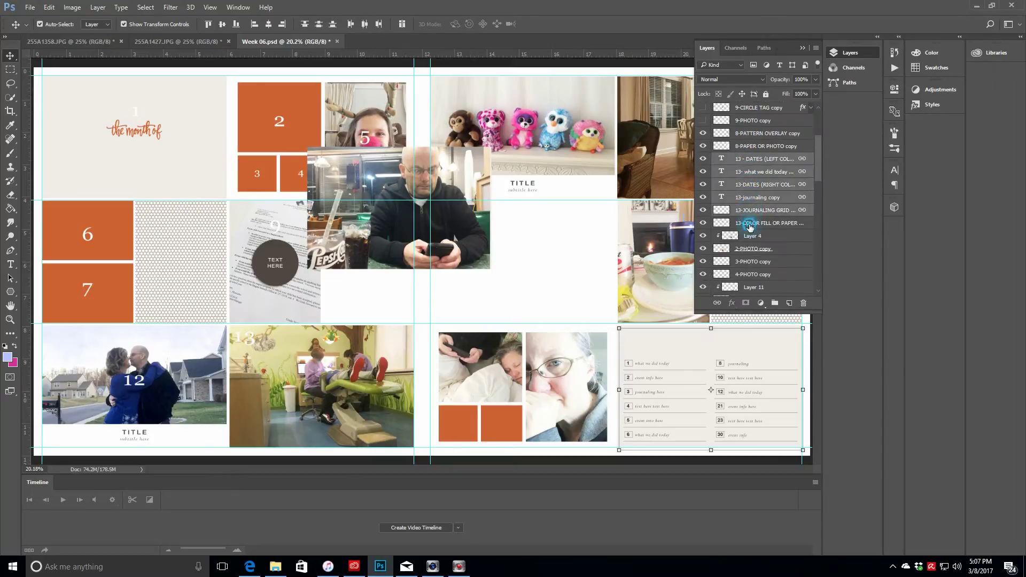
left_click_drag(693, 360, 509, 237)
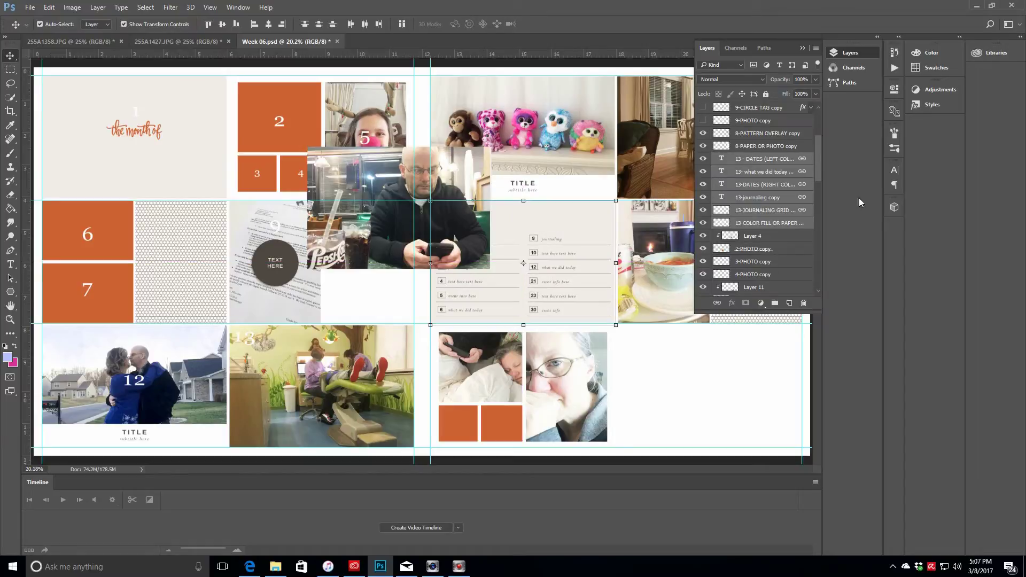
Move the Layer 5 photo and its color fill card into the second page's last bottom-row slot
scroll(786, 126, "up", 3)
left_click(752, 110)
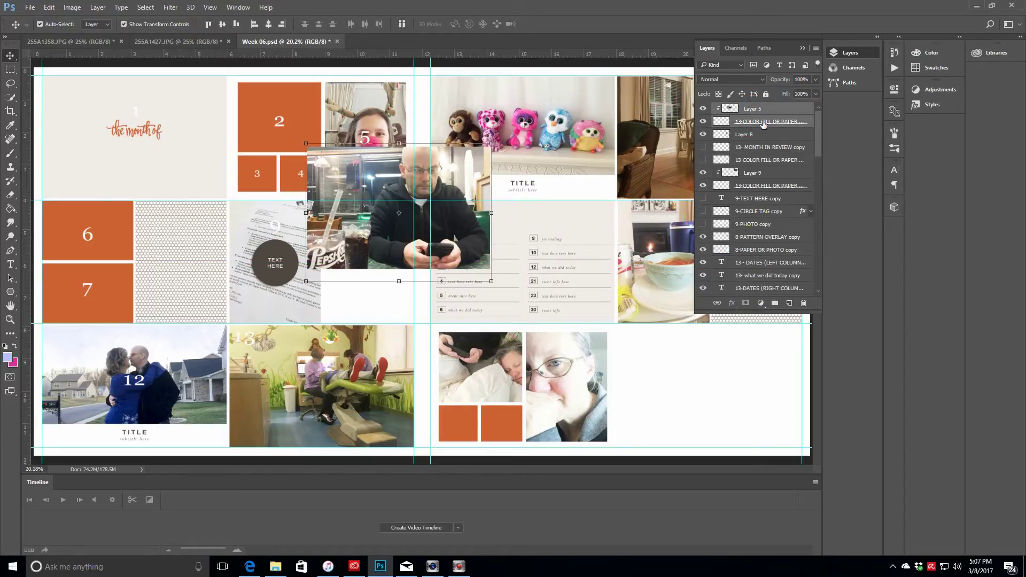
left_click_drag(444, 172, 754, 350)
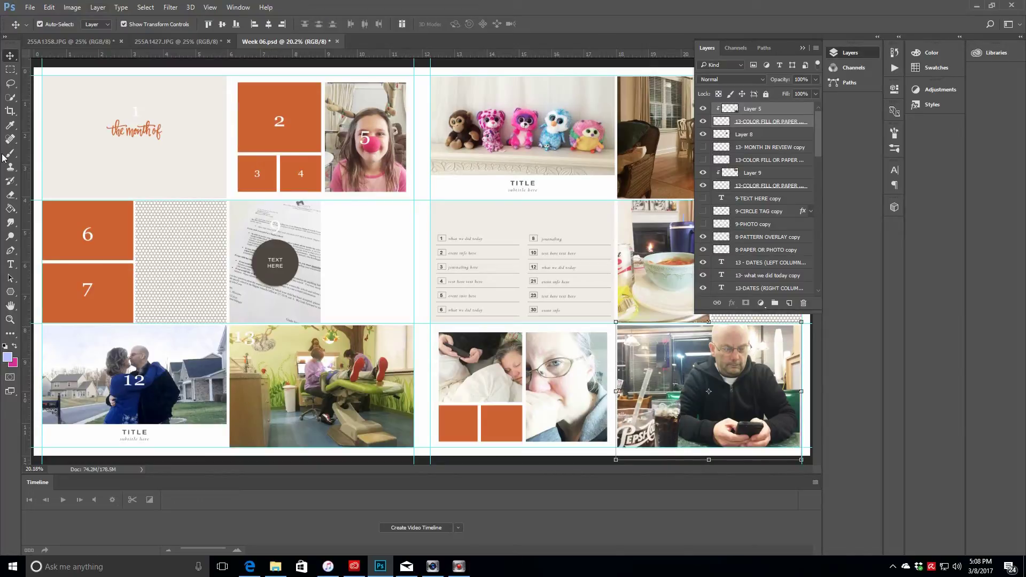
Check the other open photo documents, including 255A1358.JPG, and return to the full Week 06.psd layout
left_click(172, 41)
left_click(69, 41)
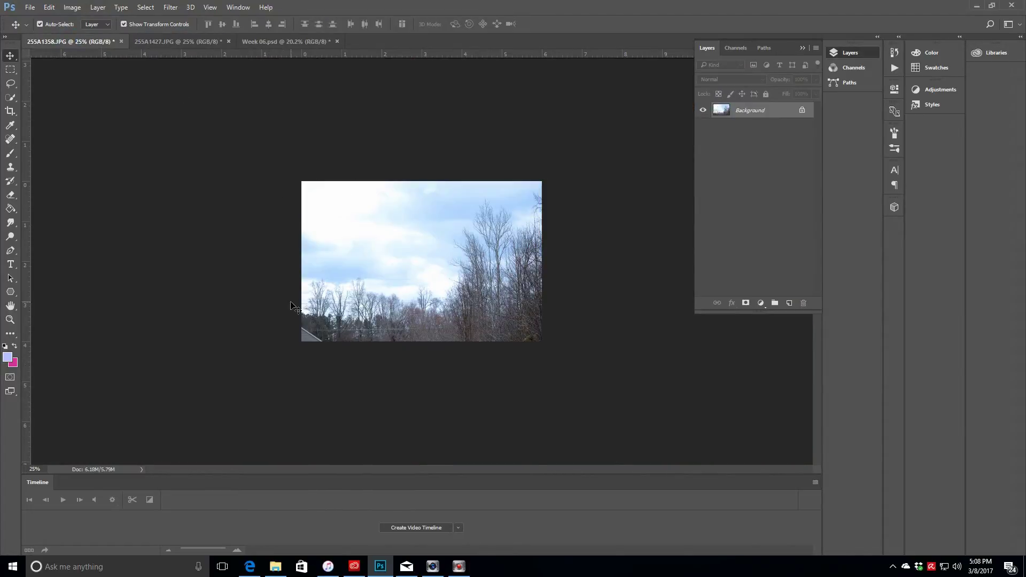
left_click(291, 42)
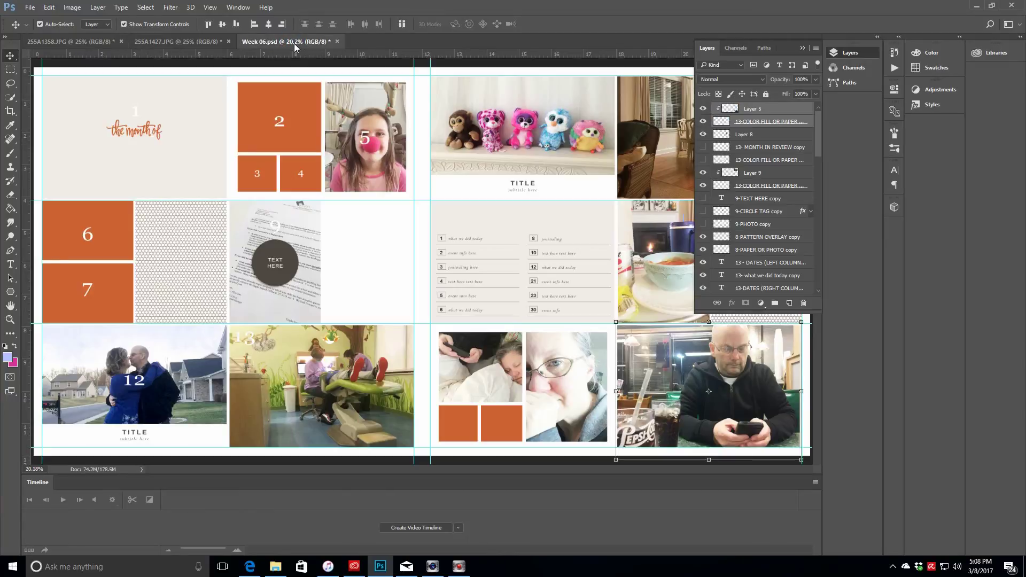
left_click(803, 48)
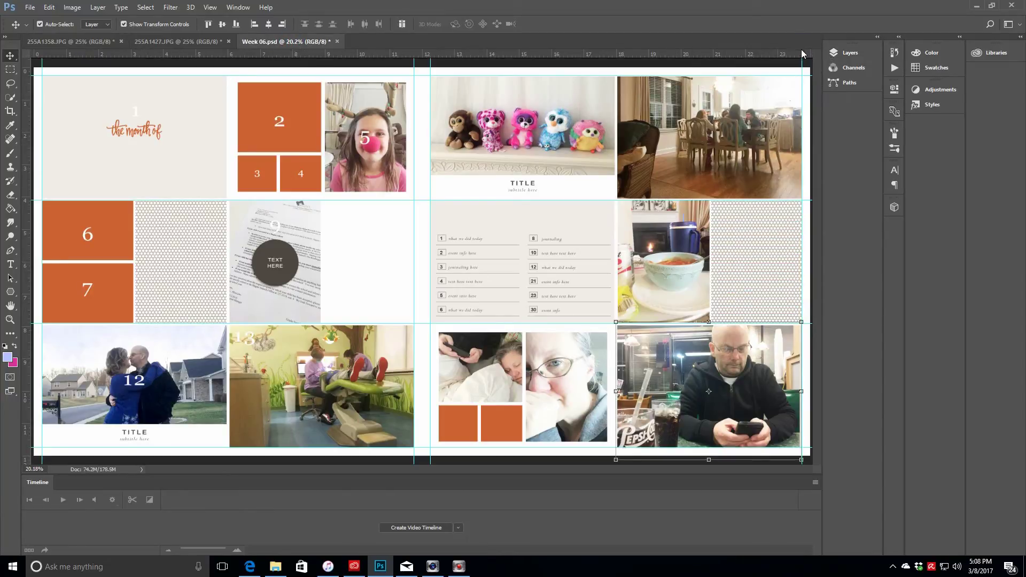
Select the 9-TEXT HERE and 9-CIRCLE TAG layers of the first page's middle row
left_click(865, 52)
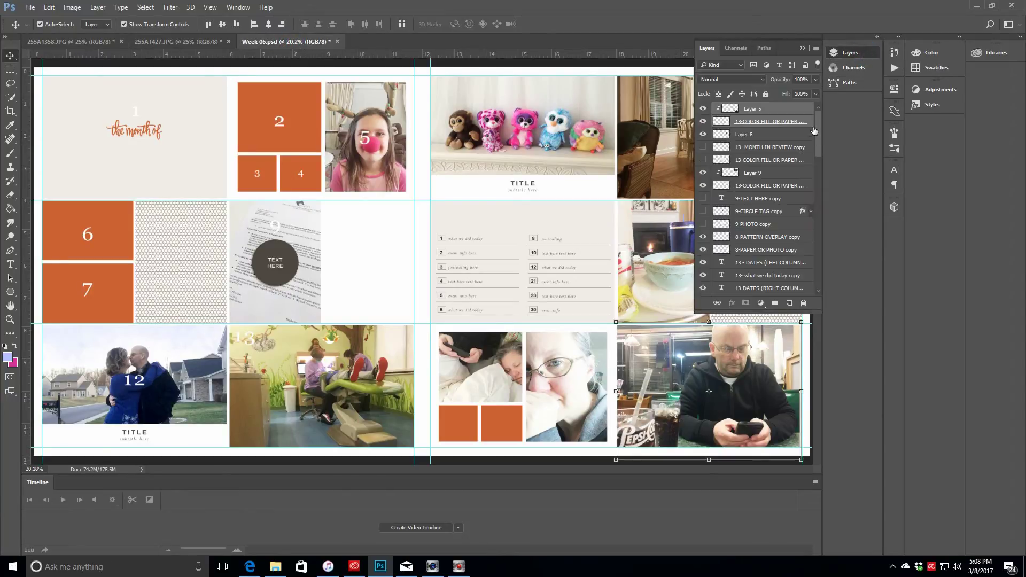
left_click_drag(819, 122, 821, 217)
left_click(747, 200)
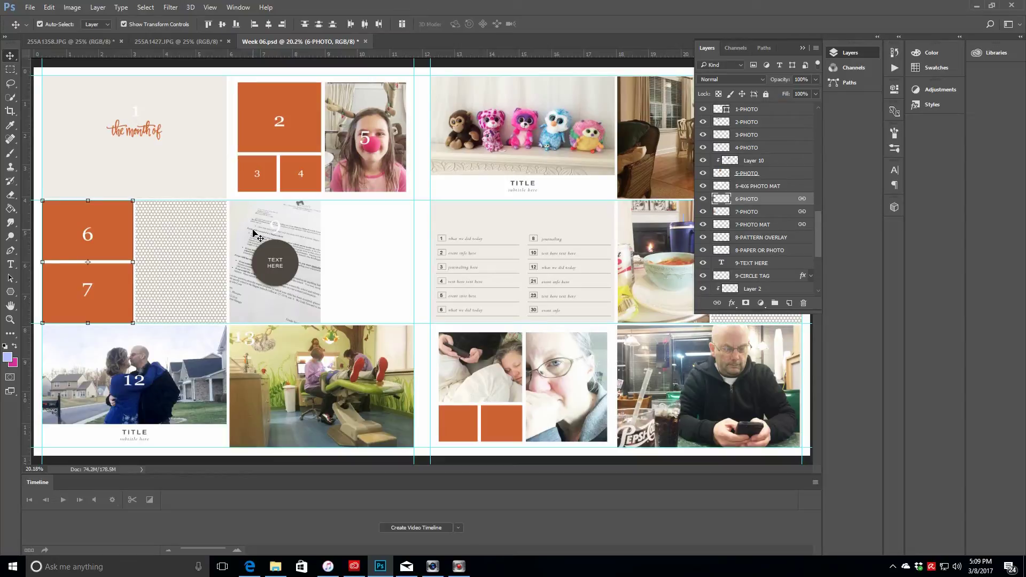
left_click(777, 191)
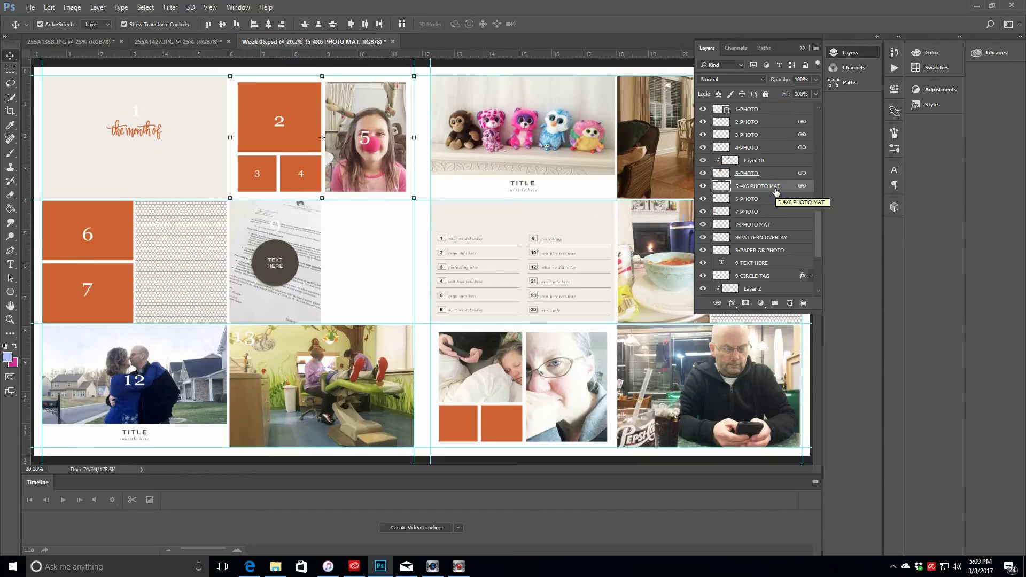
left_click(750, 265)
left_click(750, 277, "shift")
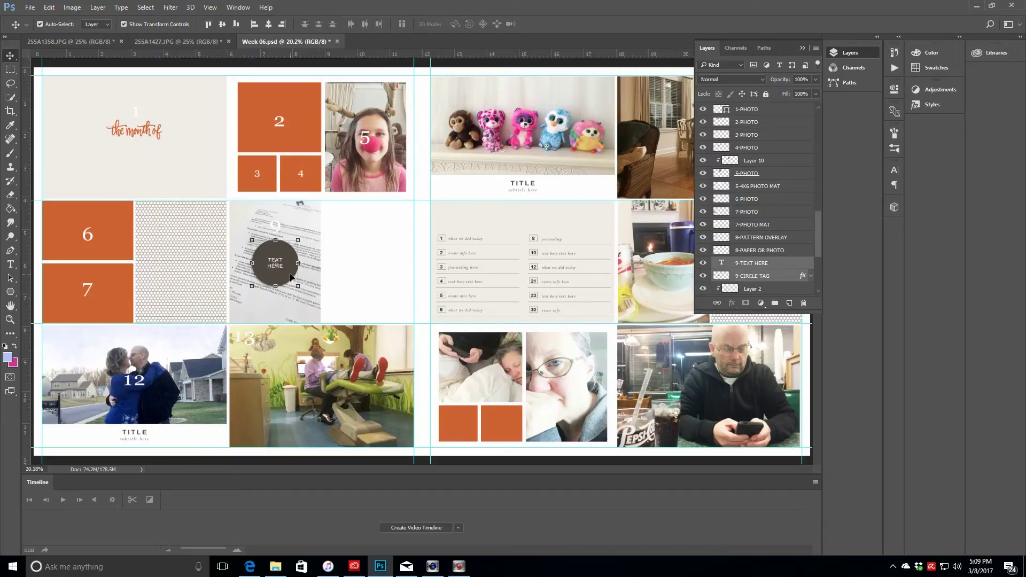
left_click_drag(293, 280, 311, 281)
left_click(49, 7)
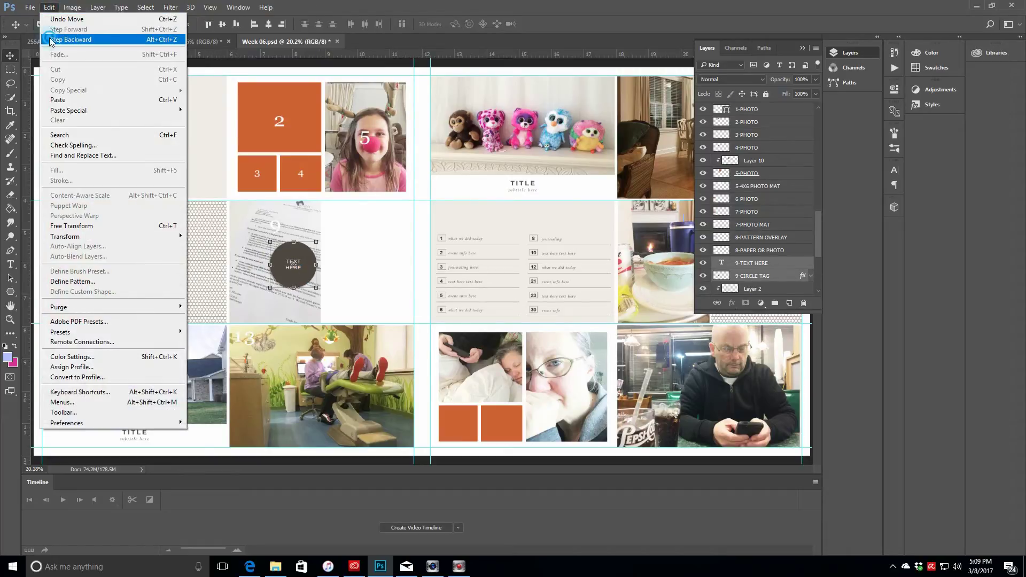
left_click(54, 36)
Add Layer 2 and 9-PHOTO to the selected text and circle tag, and move them to the end of the first page's middle row
scroll(818, 218, "down", 3)
left_click(777, 245, "shift")
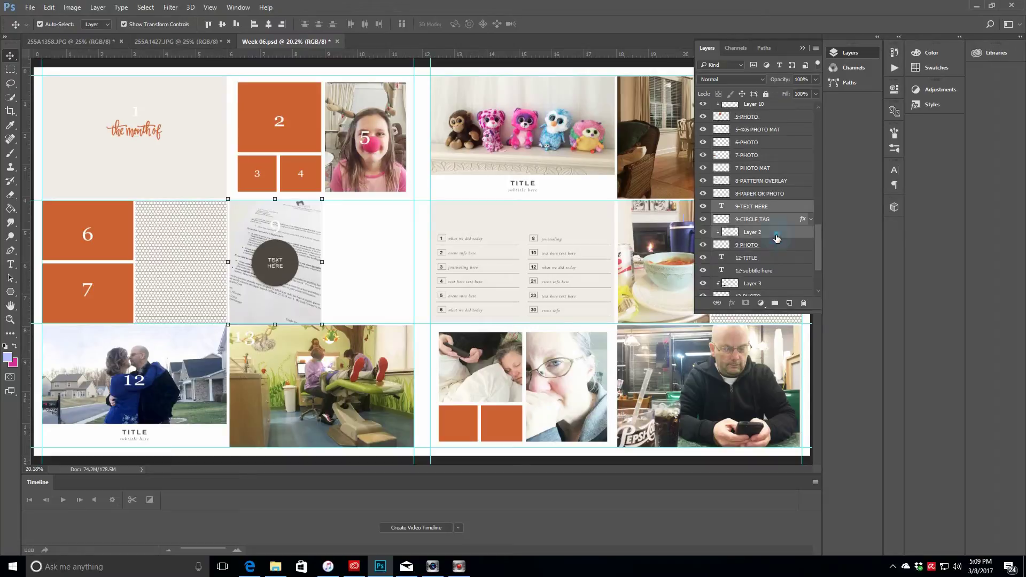
left_click_drag(256, 301, 337, 294)
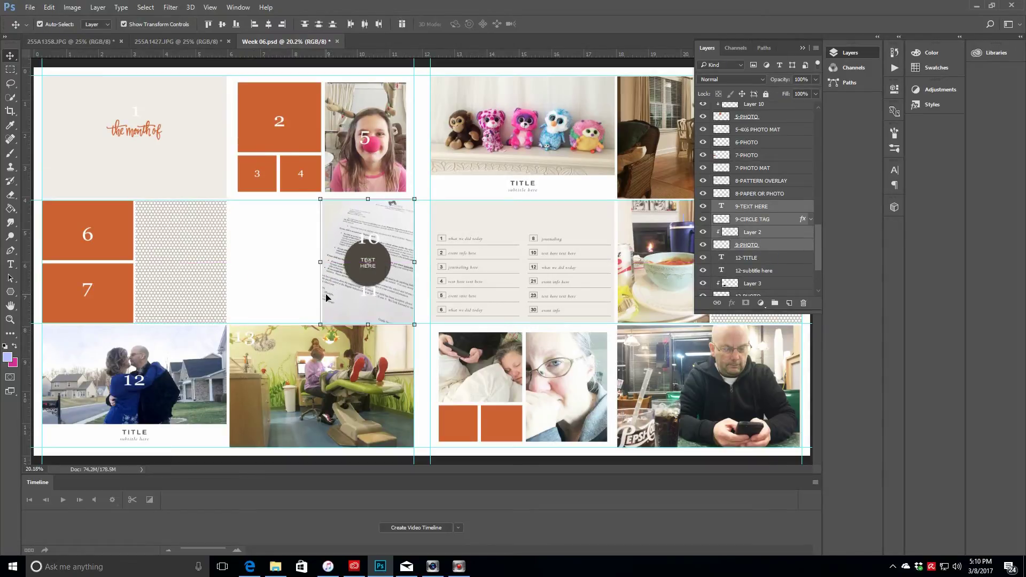
Hide the 8-PATTERN OVERLAY and 8-PAPER OR PHOTO layers and make the pattern overlay the active layer
left_click(704, 182)
left_click(704, 184)
left_click(774, 195)
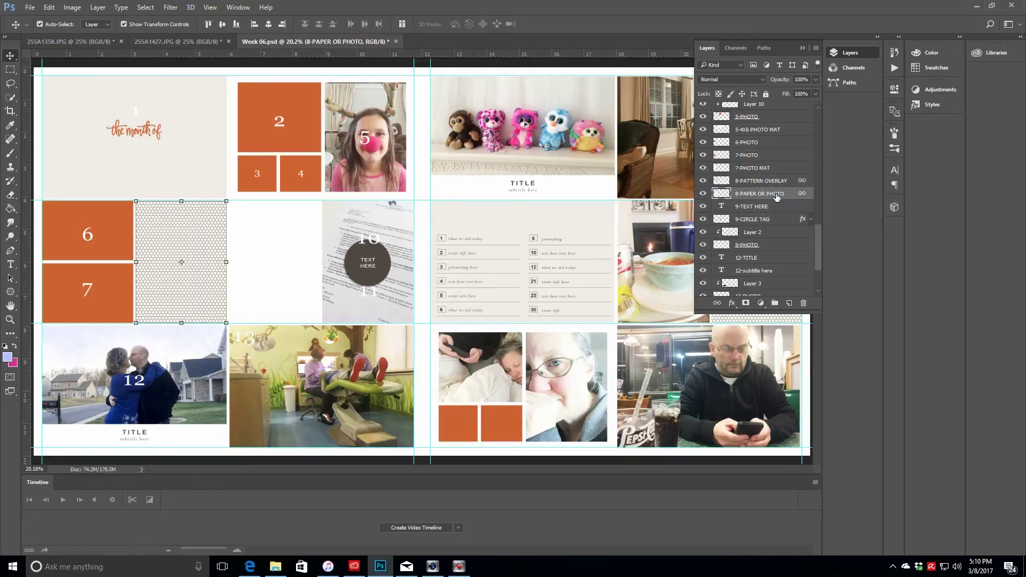
left_click(703, 193)
left_click(704, 182)
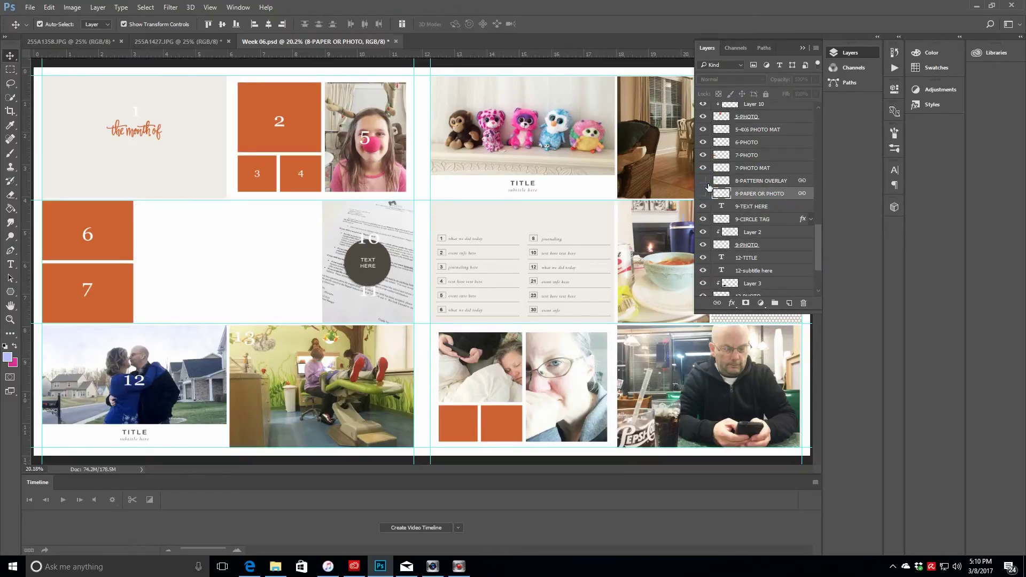
left_click(745, 183)
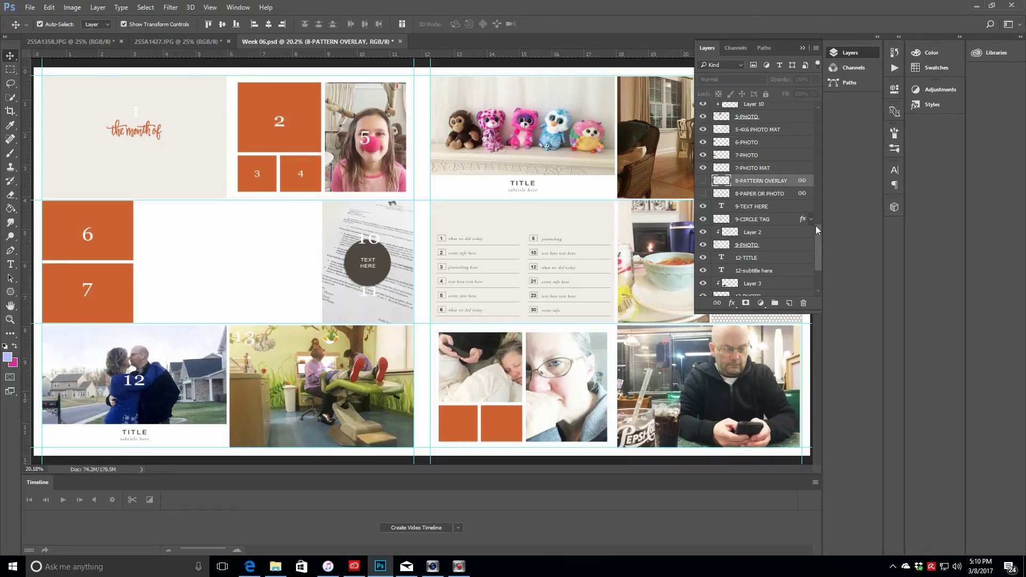
Paste the sky and trees photo into the first page's middle-row gap and scale it to about 94.5% to fit
key("ctrl+v")
left_click_drag(367, 256, 184, 260)
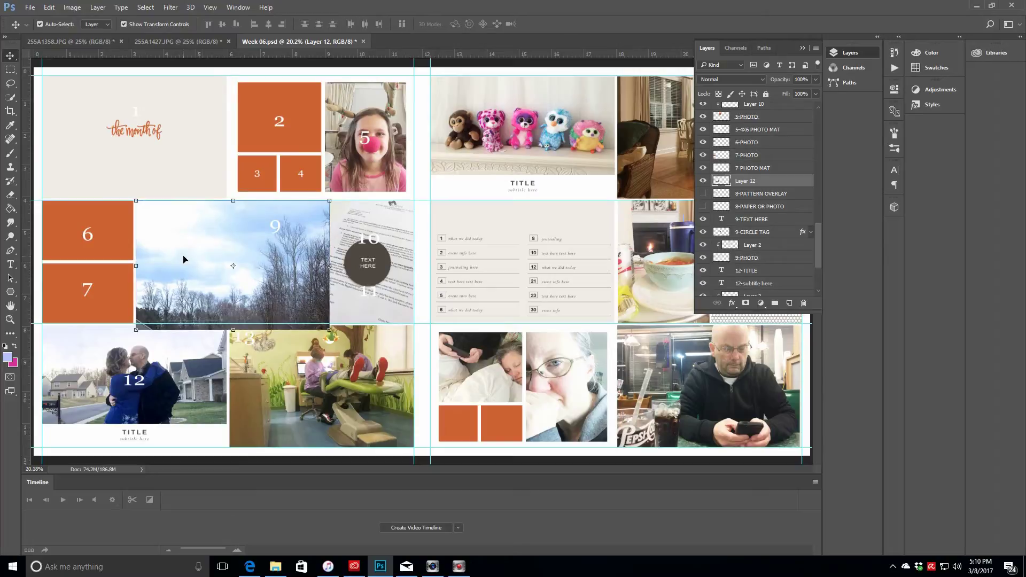
left_click_drag(328, 328, 316, 321)
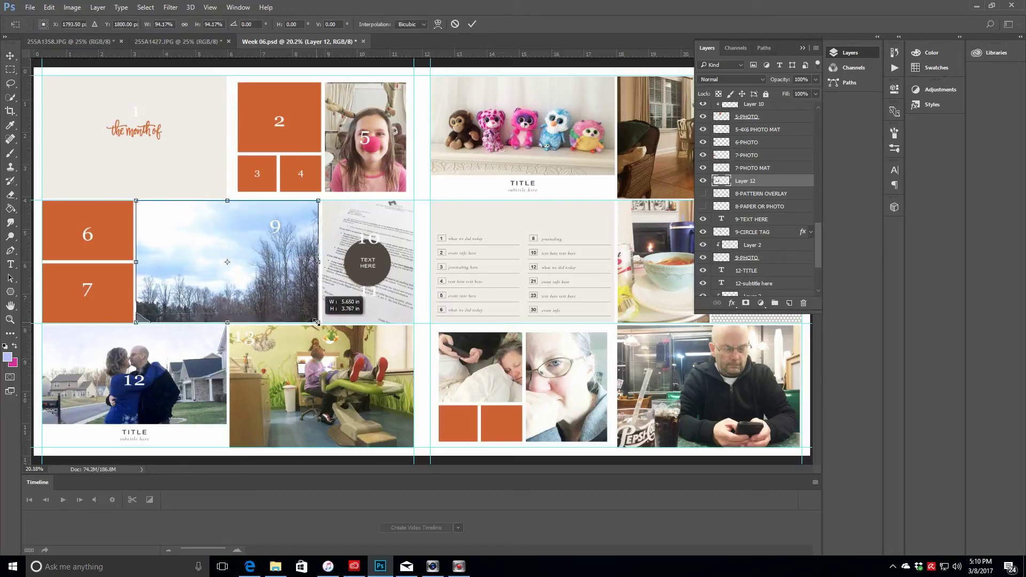
key("Return")
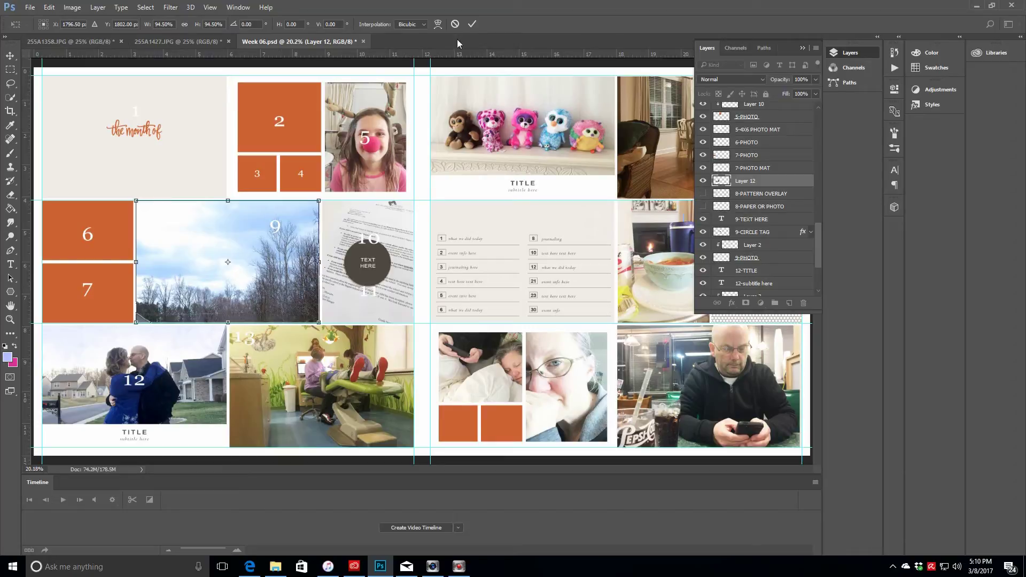
left_click(472, 24)
Hide the numbered GUIDE-HIDE BEFORE PRINTING layer to show the layout without slot numbers
left_click(784, 259)
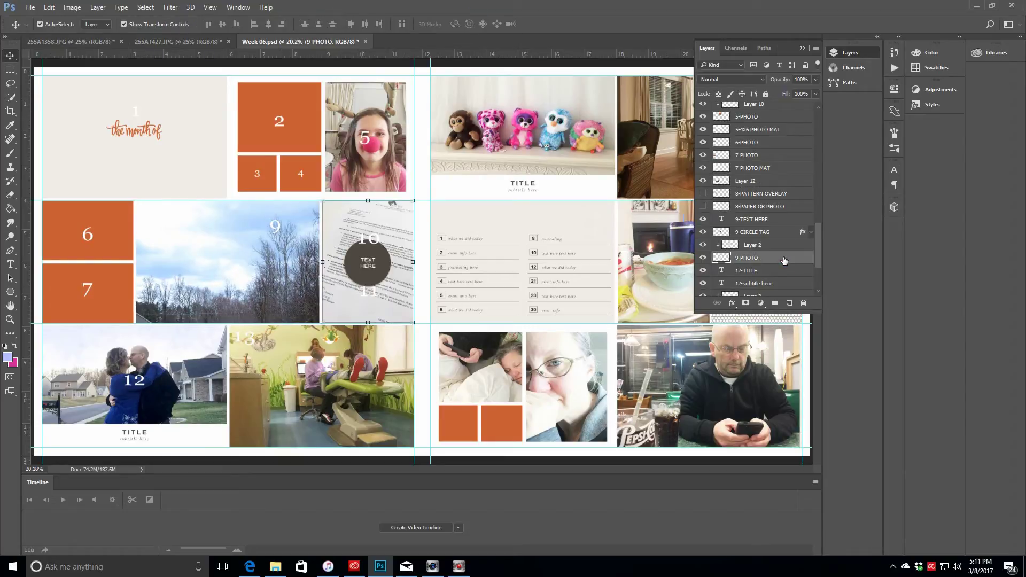
left_click_drag(817, 256, 819, 220)
left_click(702, 155)
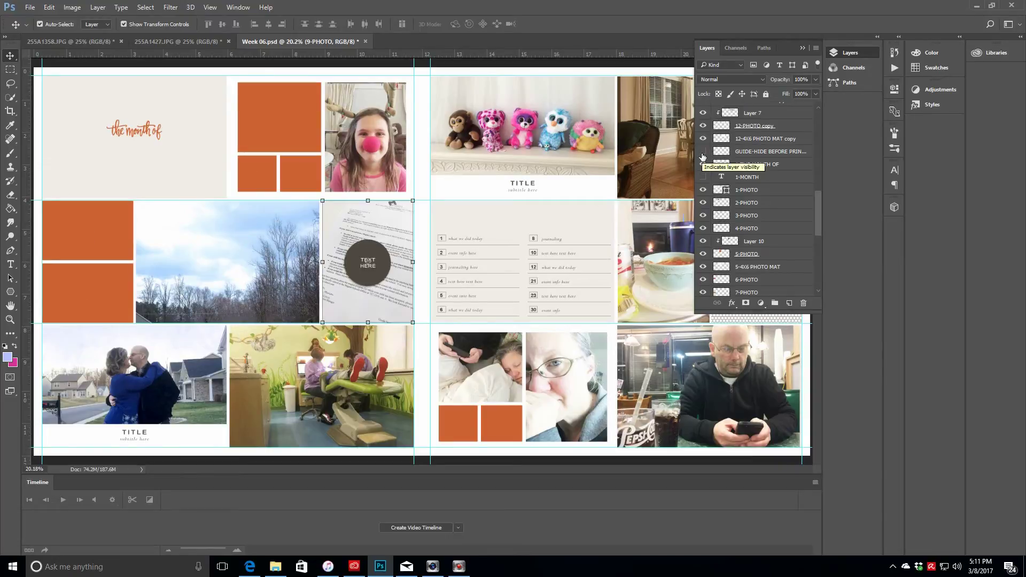
left_click(802, 47)
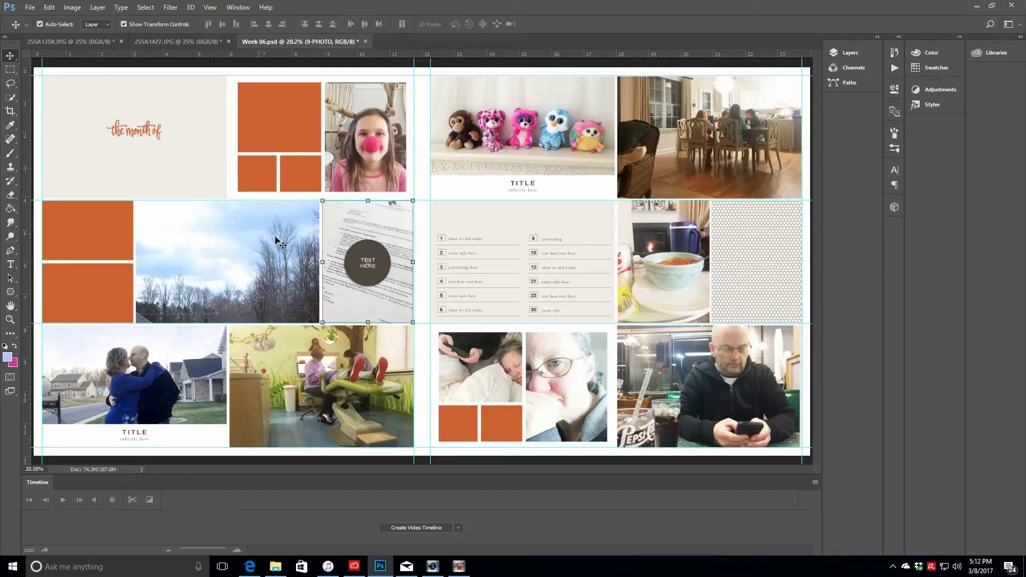
left_click(850, 52)
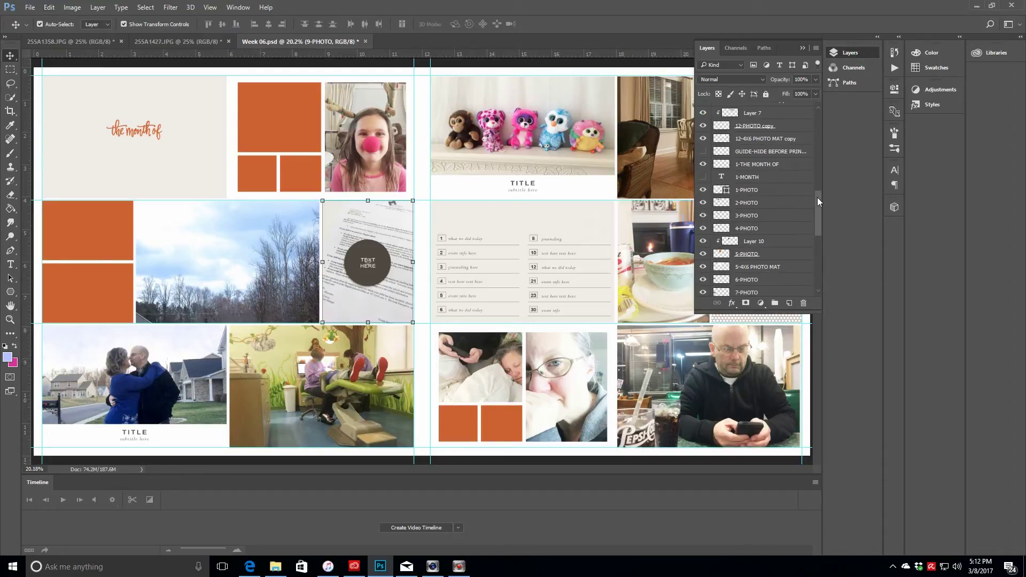
left_click(250, 272)
left_click_drag(271, 287, 238, 212)
left_click(49, 7)
left_click(53, 19)
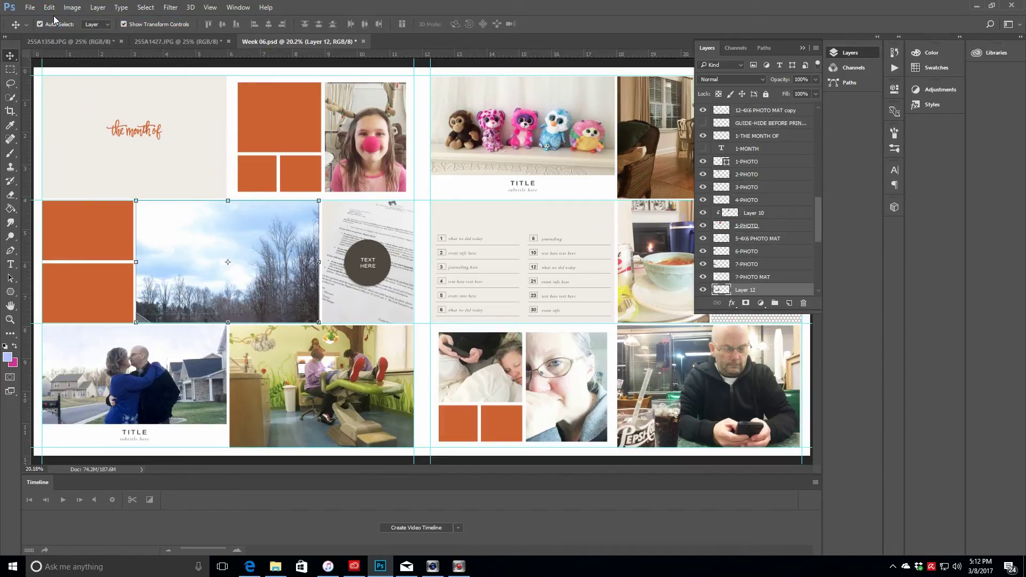
left_click(802, 48)
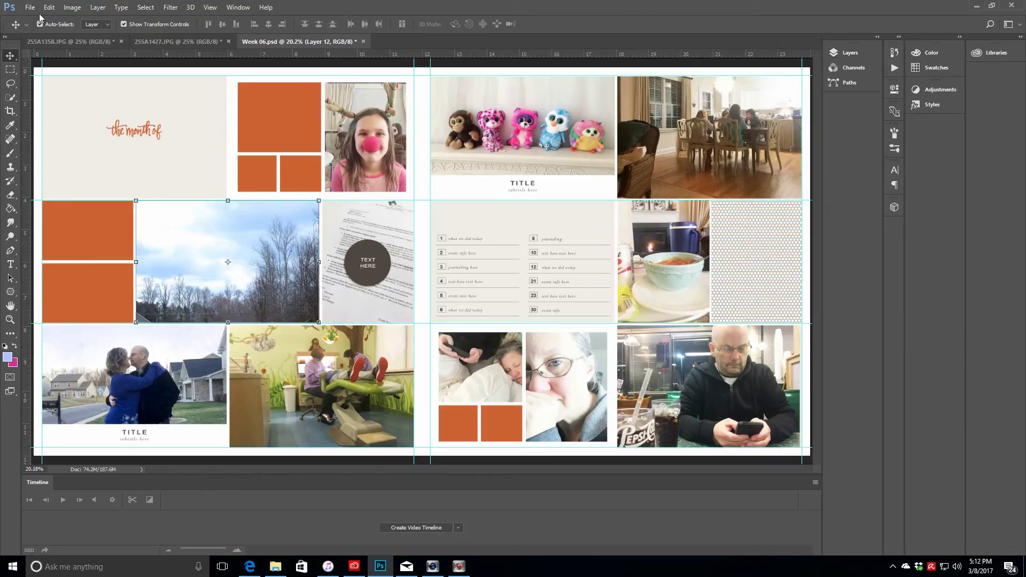
Save the layout as the Photoshop file Week 06 in the Week 06 folder, replacing the existing file
left_click(30, 7)
left_click(73, 126)
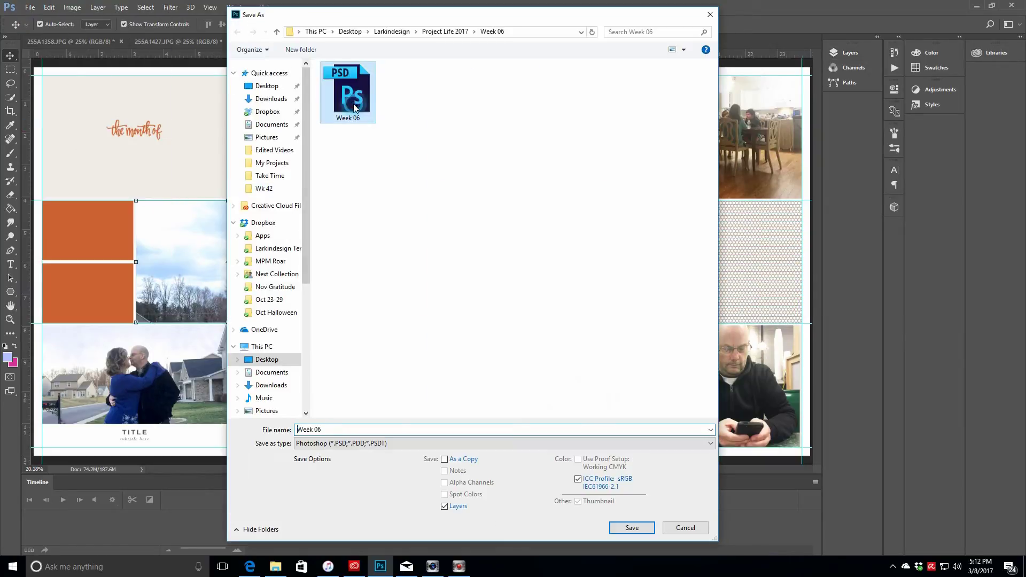
left_click(629, 526)
left_click(536, 284)
left_click(634, 174)
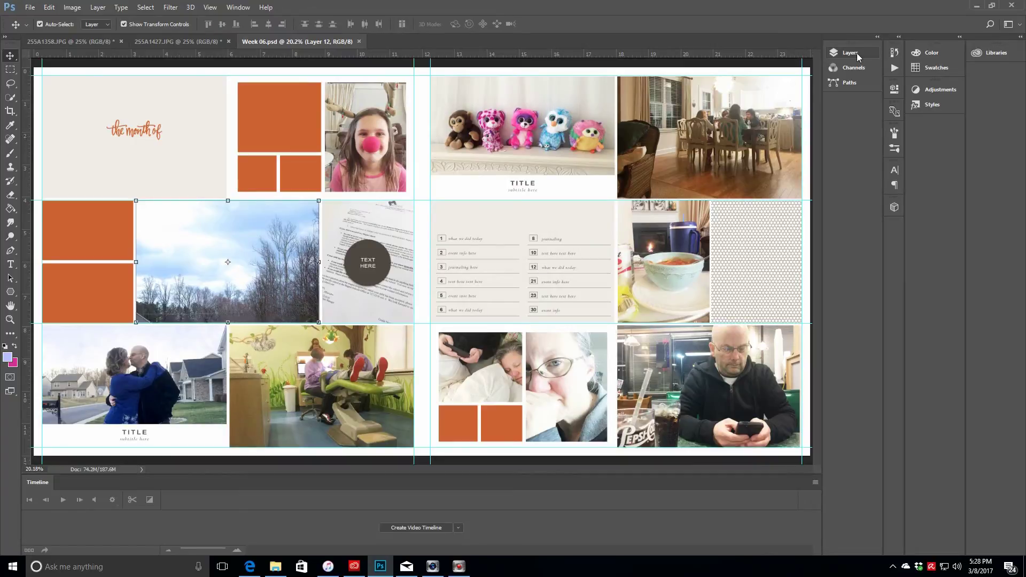
Restack Layer 12 directly above 1-THE MONTH OF and move its sky photo up into the first page's top row
left_click(850, 53)
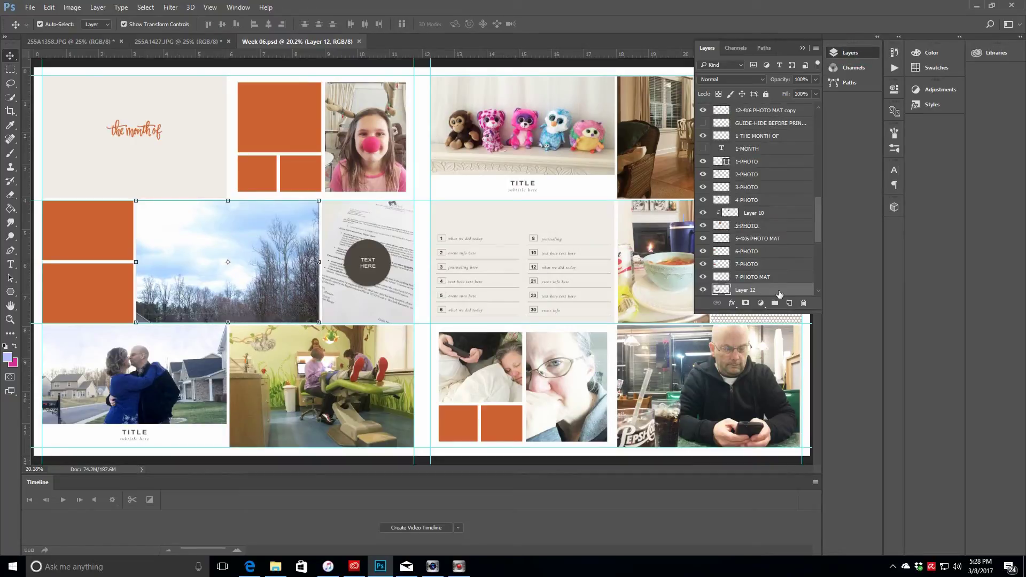
left_click_drag(779, 291, 759, 134)
left_click_drag(285, 275, 237, 147)
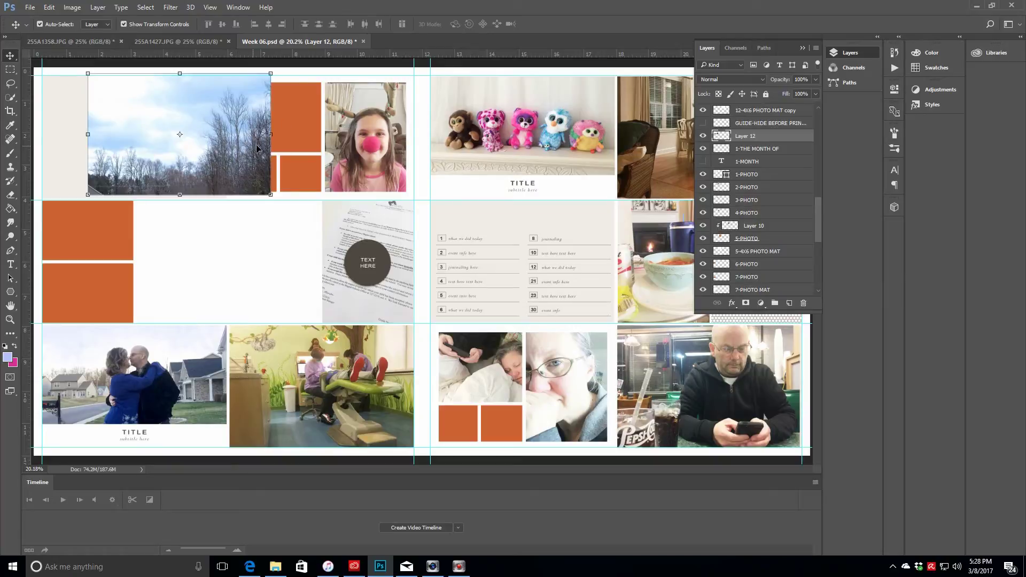
Show the guide layer and move the 2-PHOTO through 5-4X6 PHOTO MAT layers with Layer 10 into the first page's empty middle-row gap
left_click(703, 123)
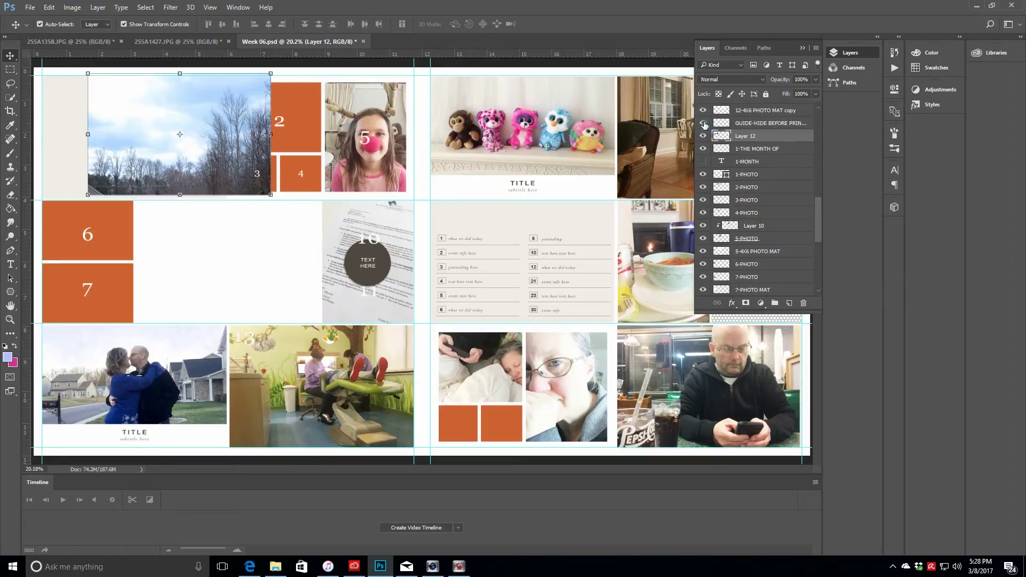
left_click(773, 188)
left_click(772, 201, "shift")
left_click(775, 213, "shift")
left_click(775, 226, "shift")
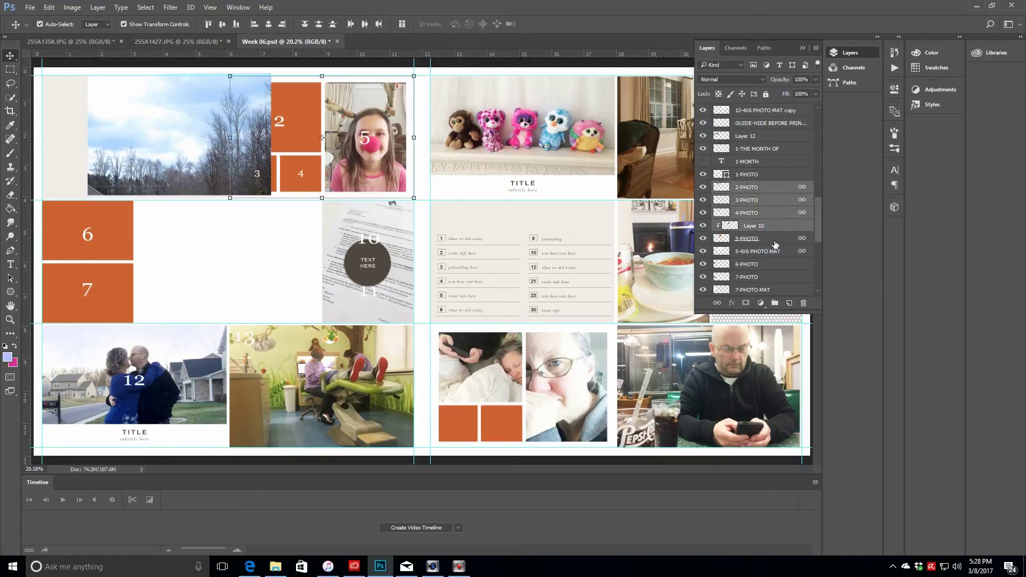
left_click(775, 238, "shift")
left_click(782, 251, "shift")
left_click_drag(393, 94, 298, 221)
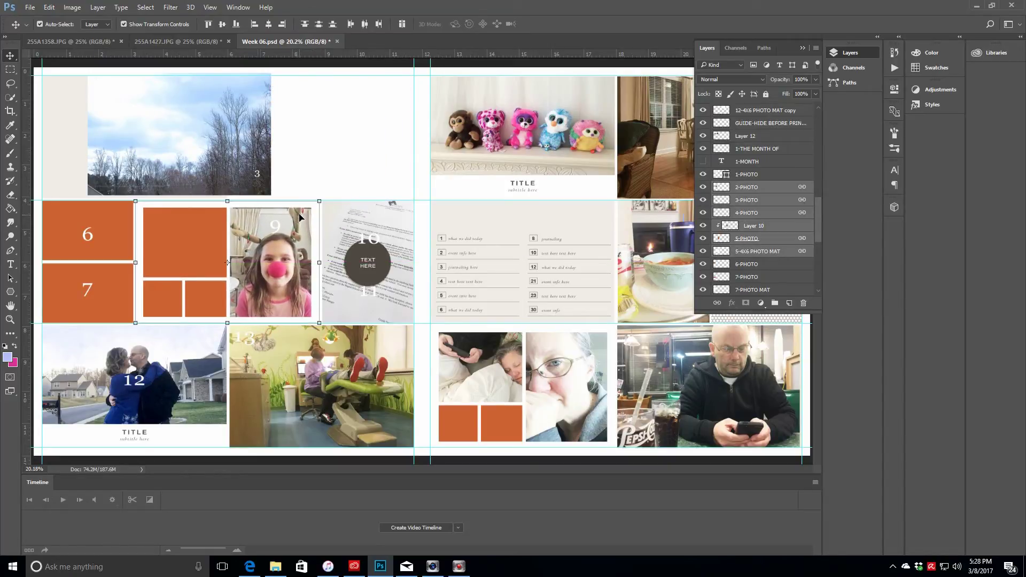
Move the Layer 12 sky photo into the first page's second top-row slot and hide the guide layer
left_click(768, 142)
left_click_drag(227, 131, 367, 134)
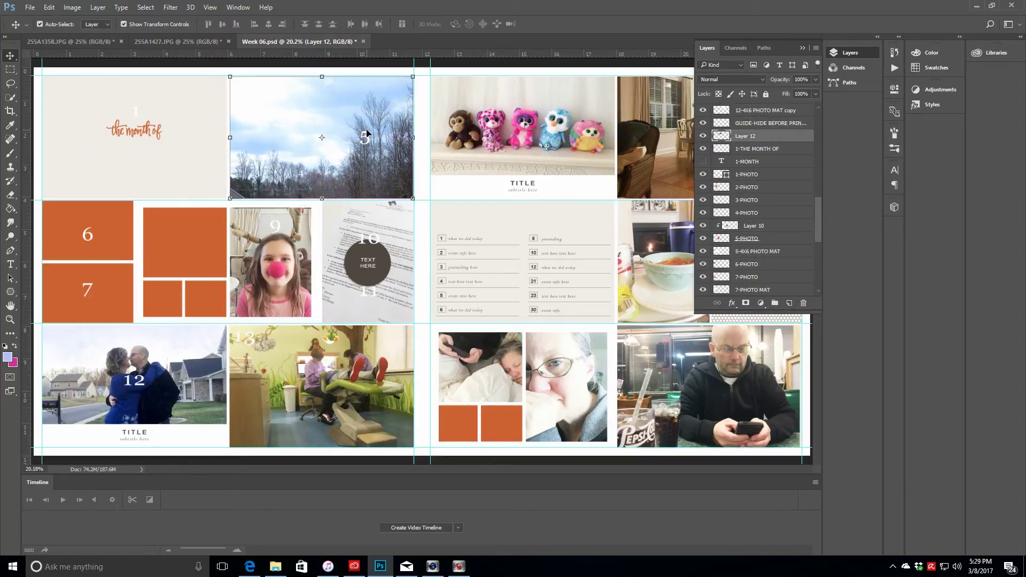
left_click(704, 123)
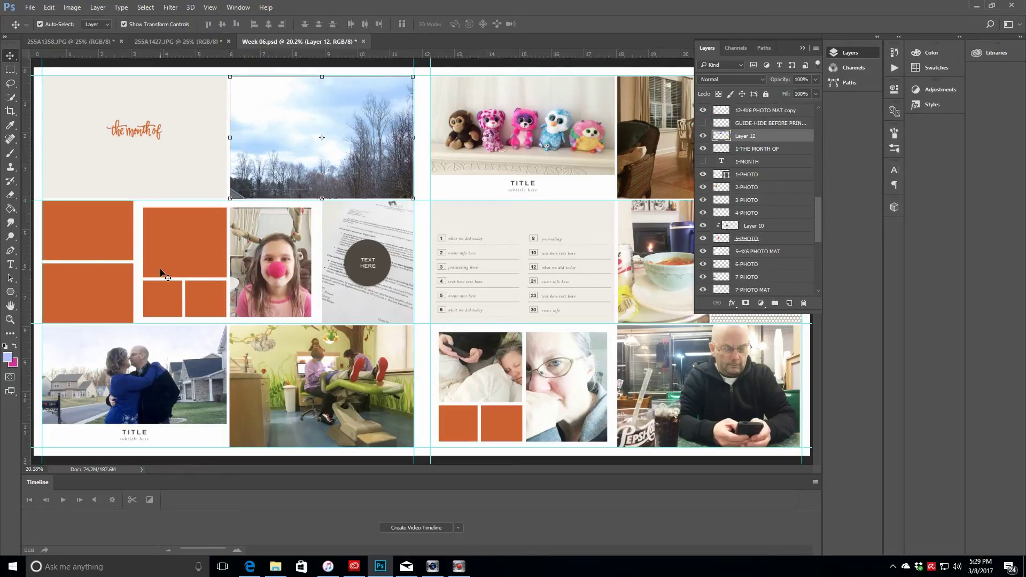
Select 9-TEXT HERE, 9-CIRCLE TAG, Layer 2 and 9-PHOTO, and move them beside the two stacked orange photo placeholders in the middle row
left_click(770, 191)
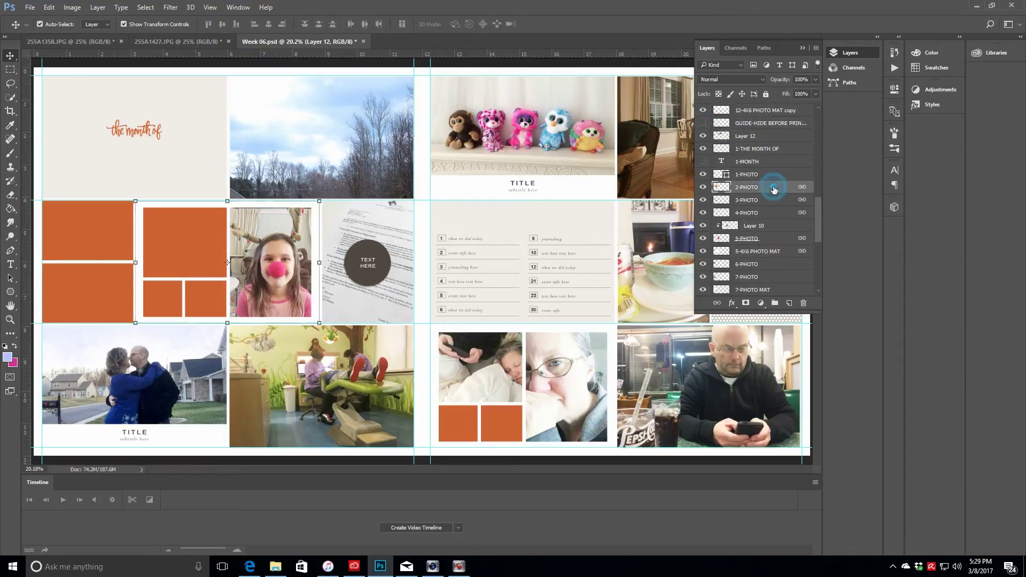
scroll(819, 214, "down", 5)
left_click(754, 185)
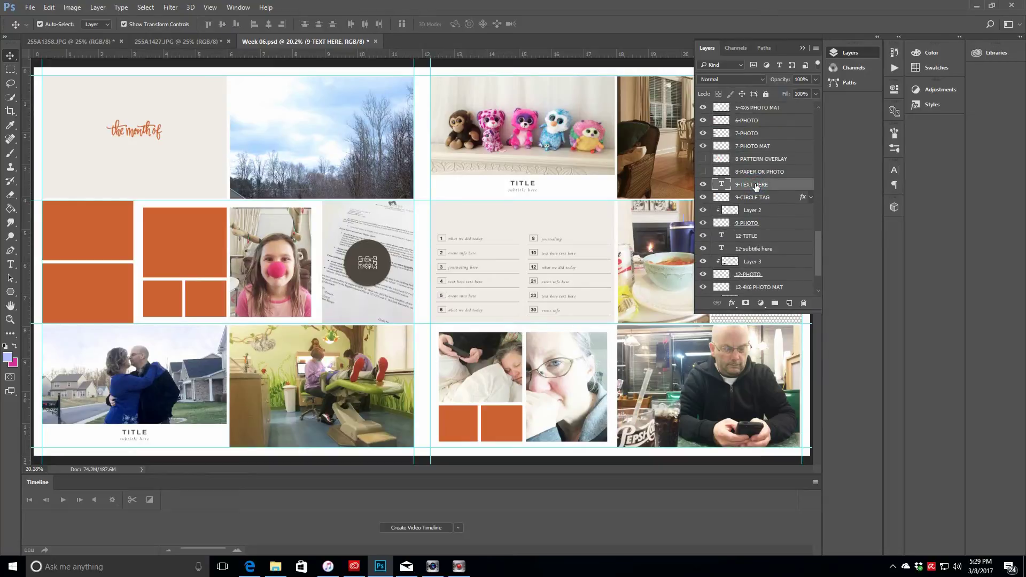
left_click(756, 197, "shift")
left_click(769, 223, "shift")
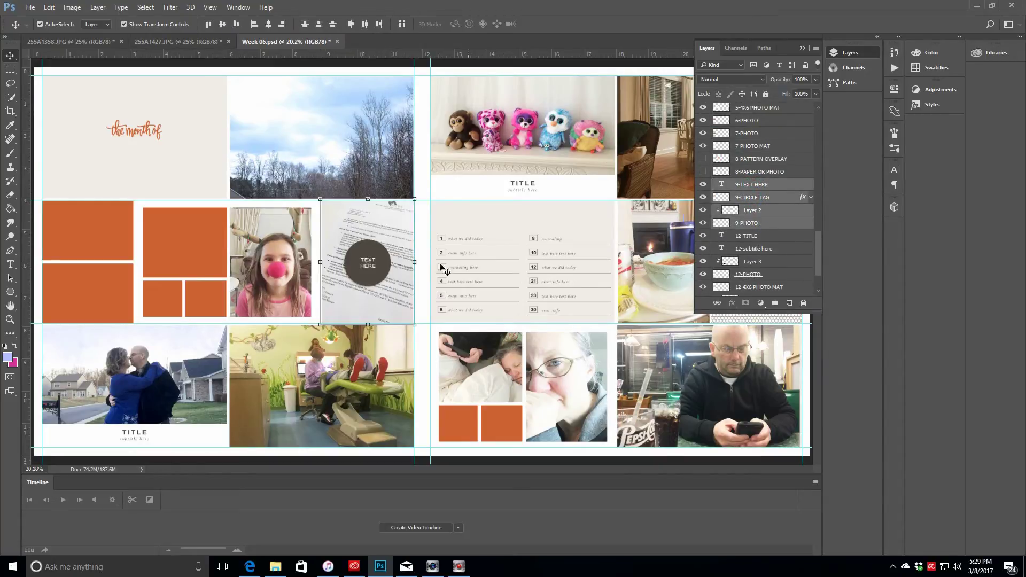
left_click_drag(399, 238, 211, 239)
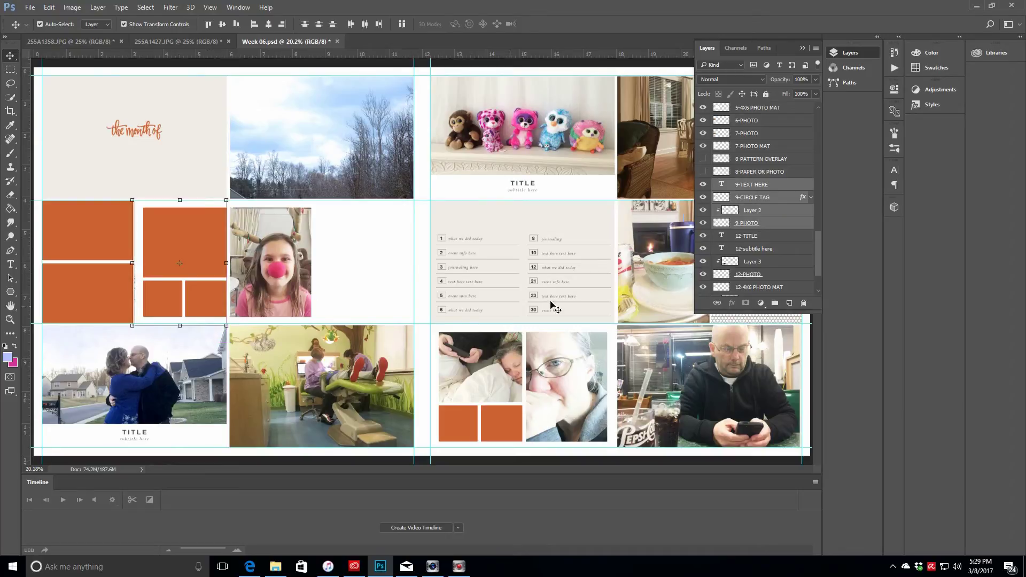
Select the 2-PHOTO through 5-4X6 PHOTO MAT layers with Layer 10 and move them into the last middle-row slot of the first page
left_click_drag(816, 249, 821, 229)
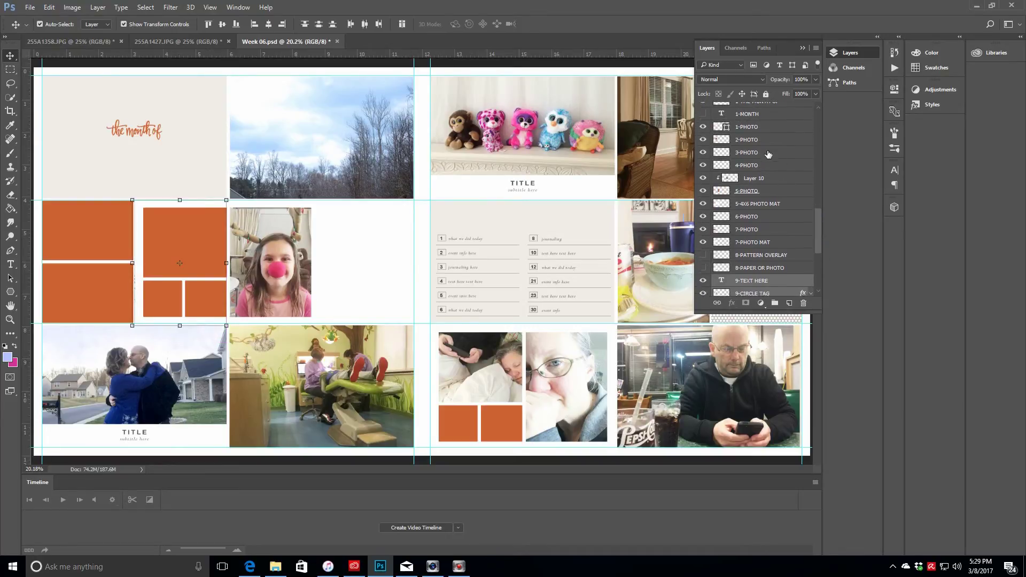
left_click(766, 142)
left_click(767, 153, "shift")
left_click(768, 167, "shift")
left_click(767, 192, "shift")
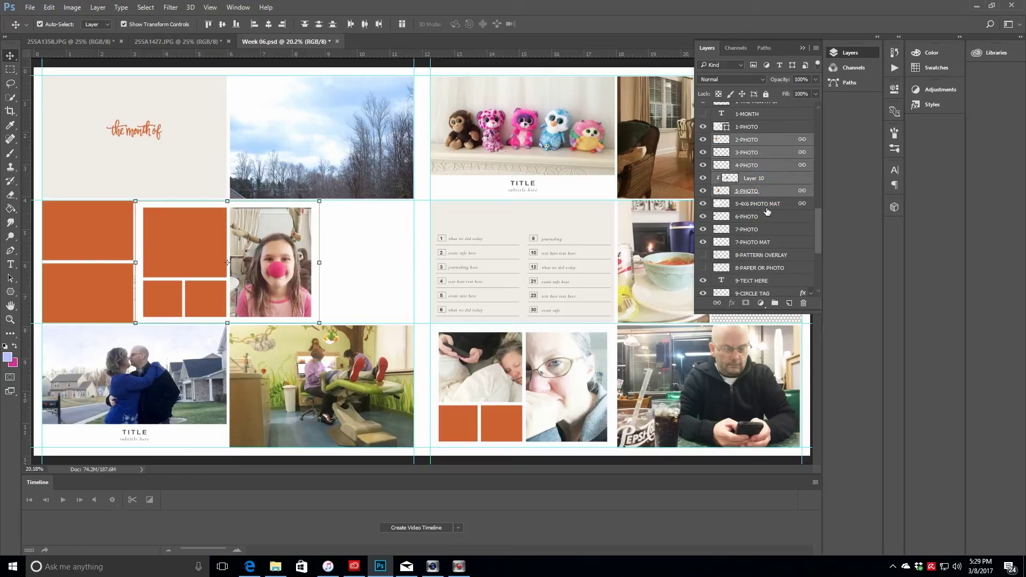
left_click(767, 208, "shift")
left_click_drag(252, 239, 389, 240)
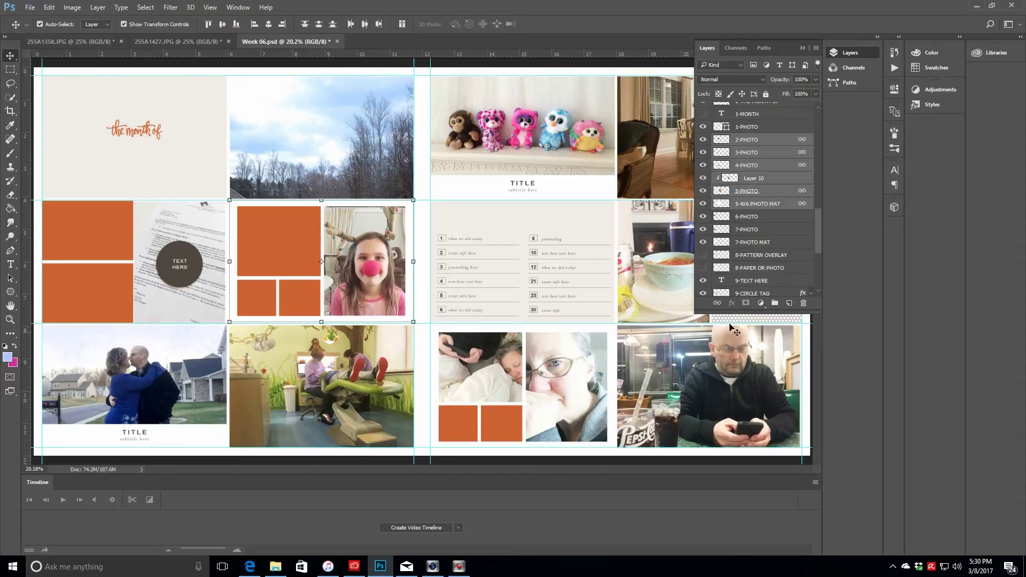
Save the layout as Week 06 in Photoshop format with layers, replacing the existing file
left_click(789, 205)
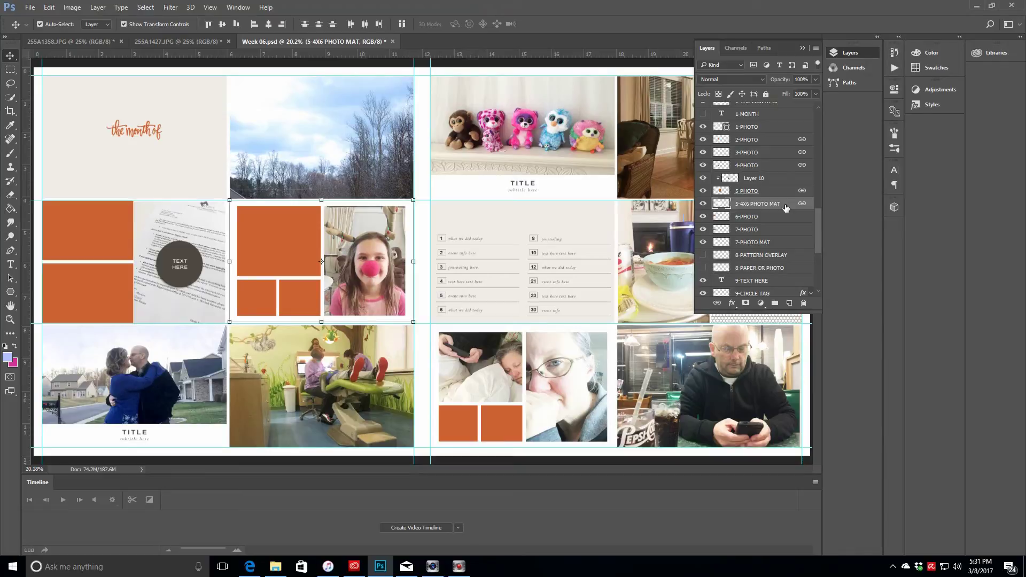
left_click(802, 48)
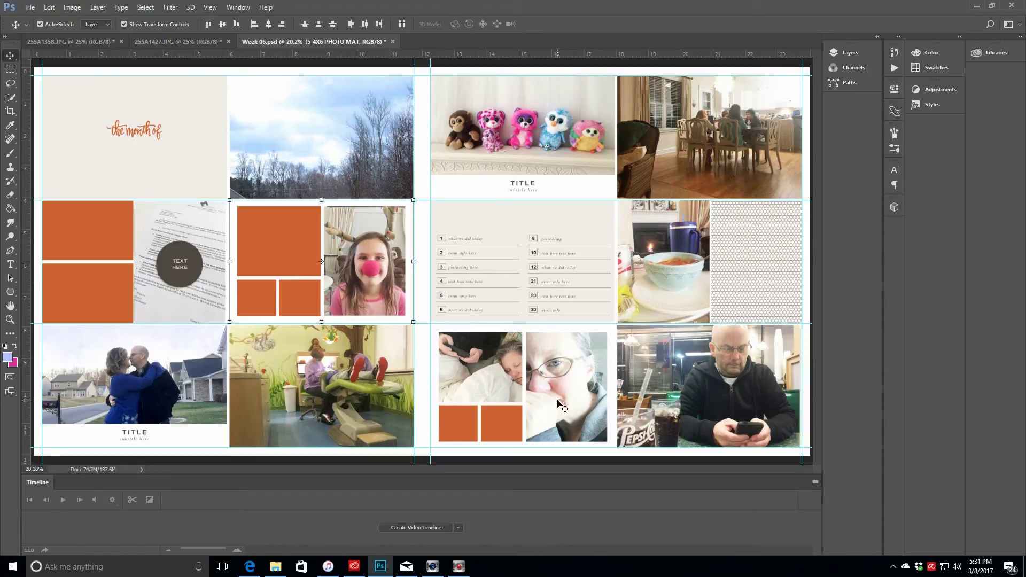
left_click(30, 8)
left_click(60, 124)
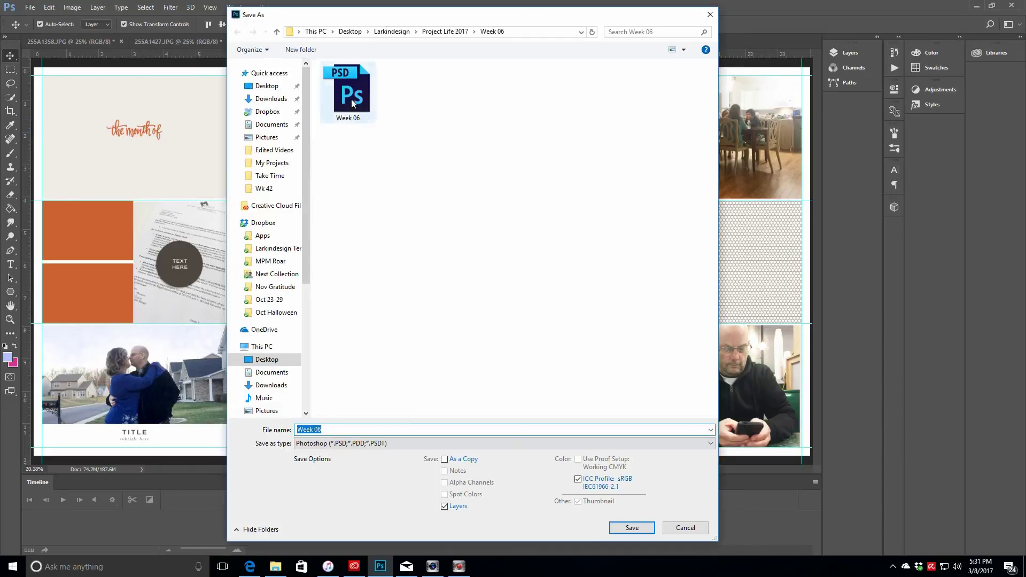
left_click(353, 103)
left_click(623, 527)
left_click(535, 285)
left_click(633, 172)
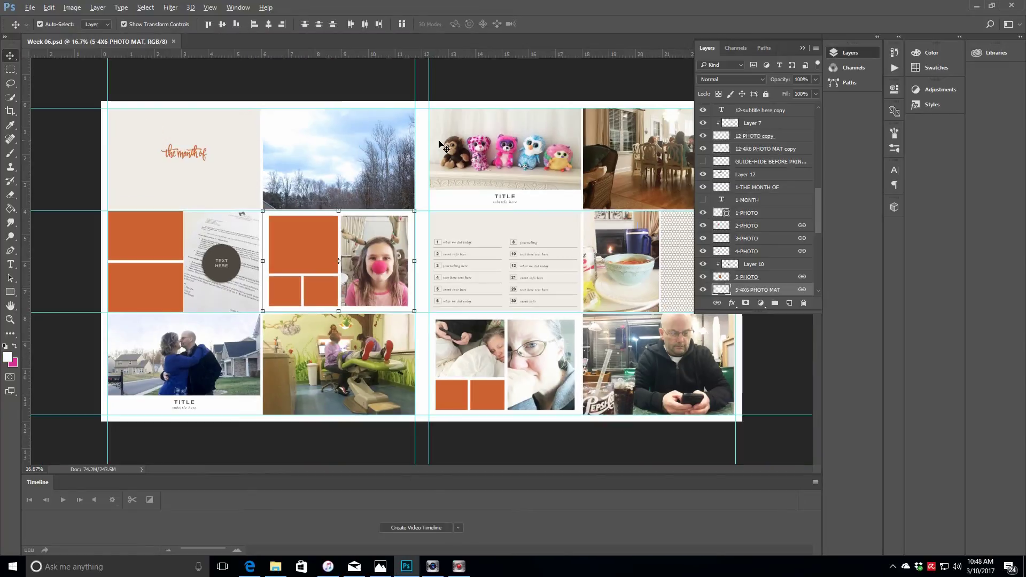
Browse for files to open in the NO BLEED folder of the Lady cards kit, under scrapbooking and MPM 03 March Roar
left_click(30, 7)
left_click(37, 30)
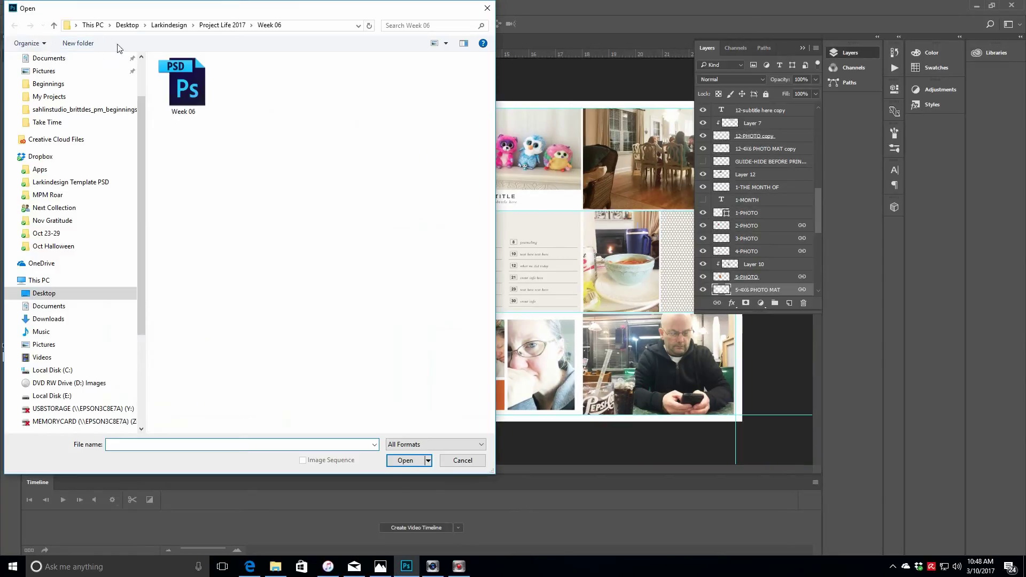
left_click(124, 25)
double_click(249, 88)
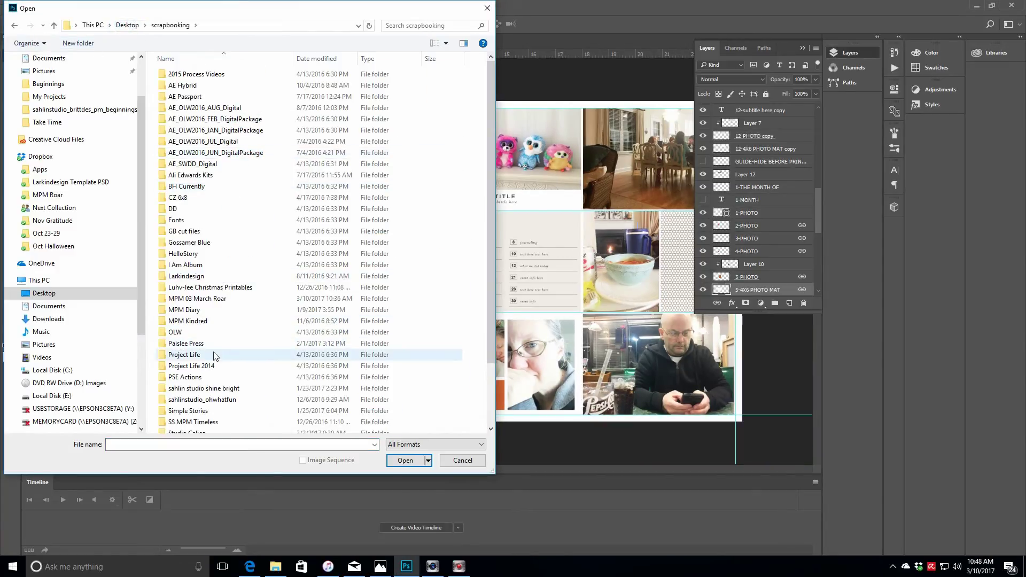
double_click(200, 299)
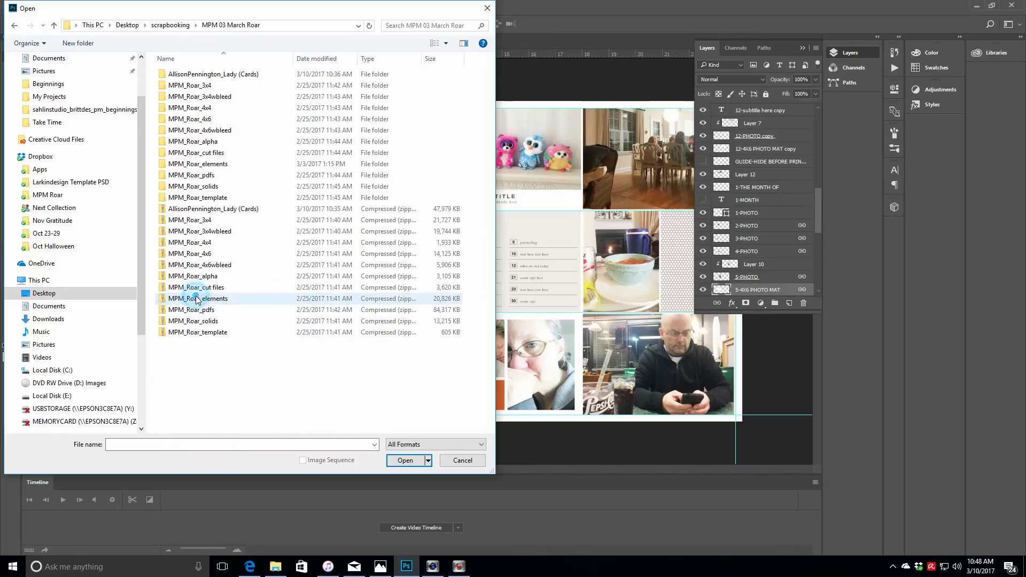
double_click(225, 77)
double_click(190, 76)
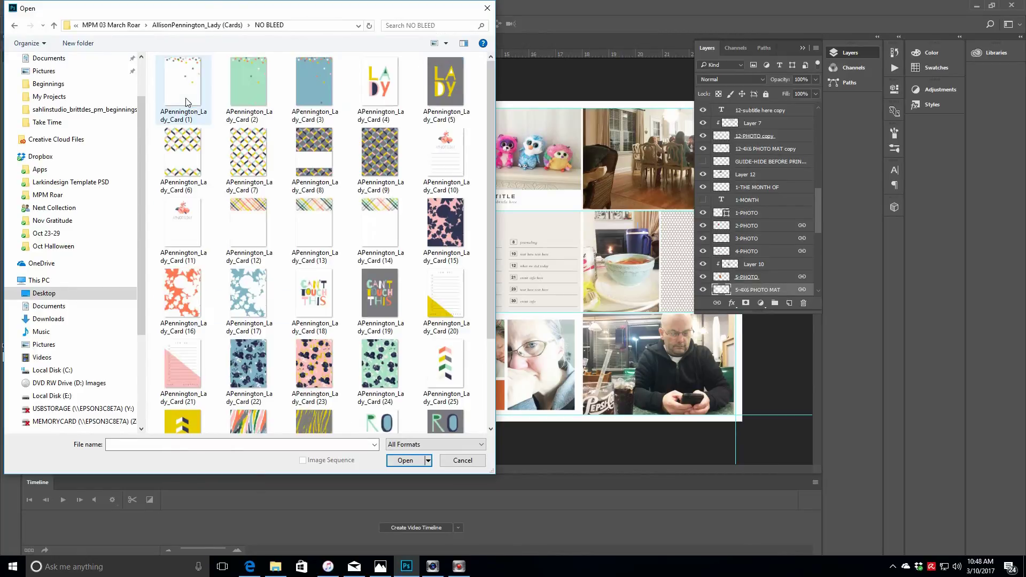
left_click(184, 156)
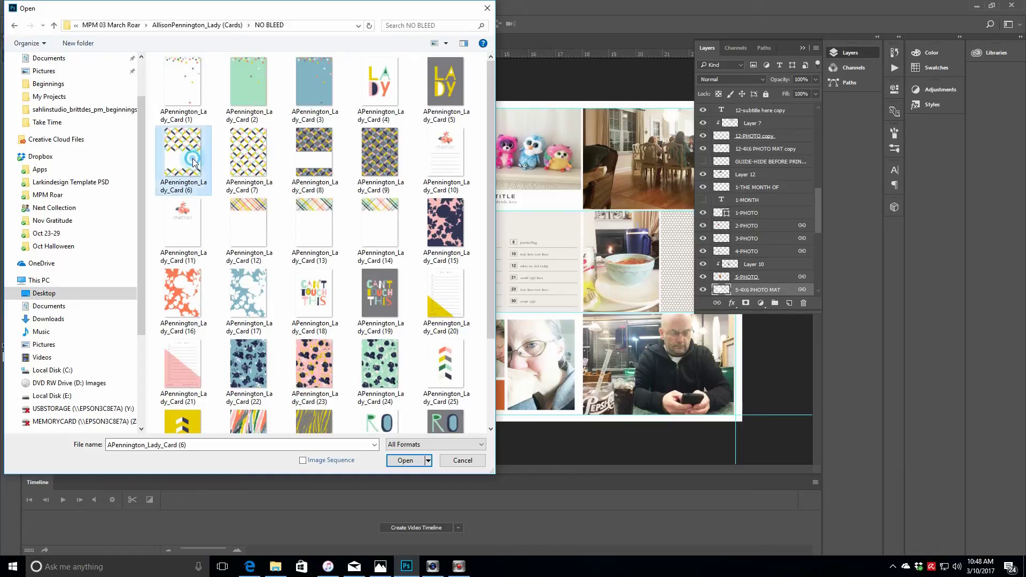
left_click(446, 155, "ctrl")
left_click(182, 294, "ctrl")
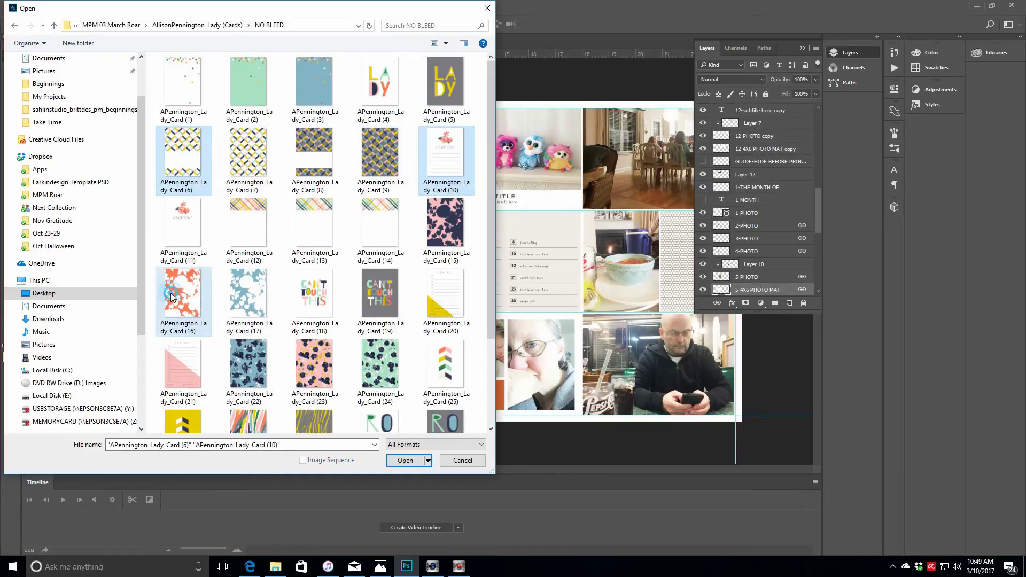
left_click(445, 294, "ctrl")
left_click_drag(494, 217, 487, 312)
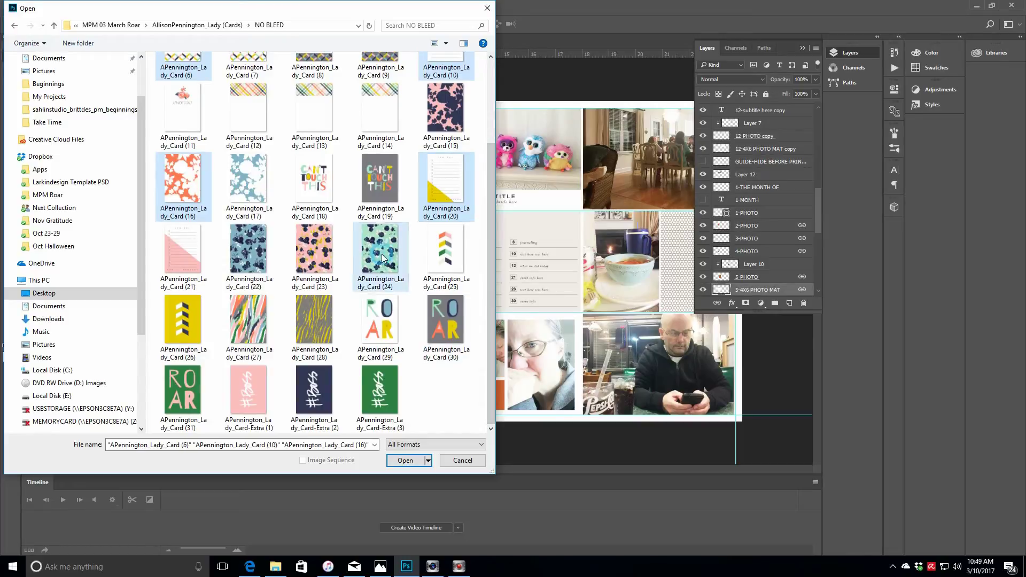
left_click(405, 460)
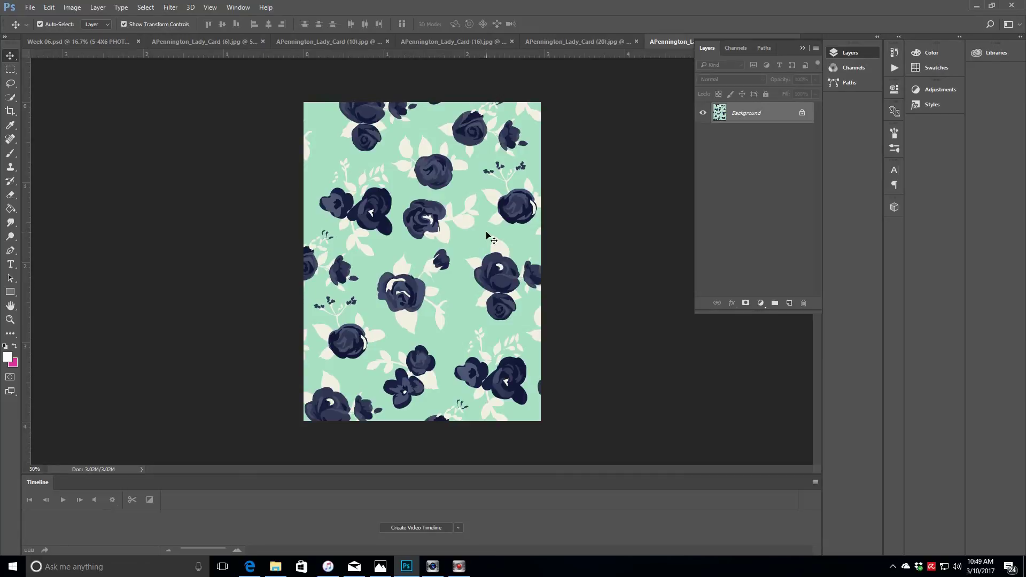
Copy the mint floral card (24), paste it above 8-PAPER OR PHOTO copy in Week 06, and move it over the patterned middle-row slot
left_click(802, 49)
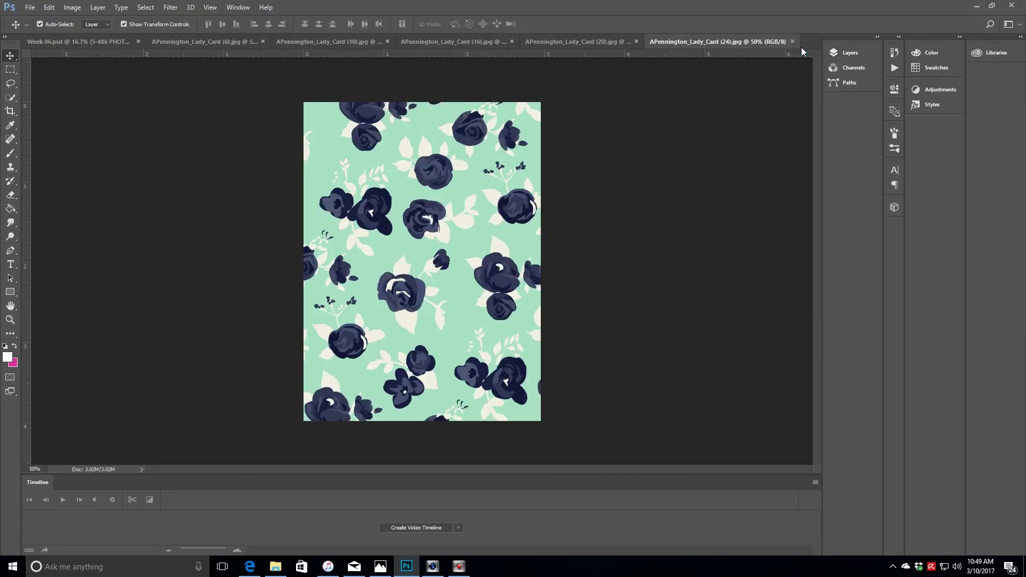
key("ctrl+Tab")
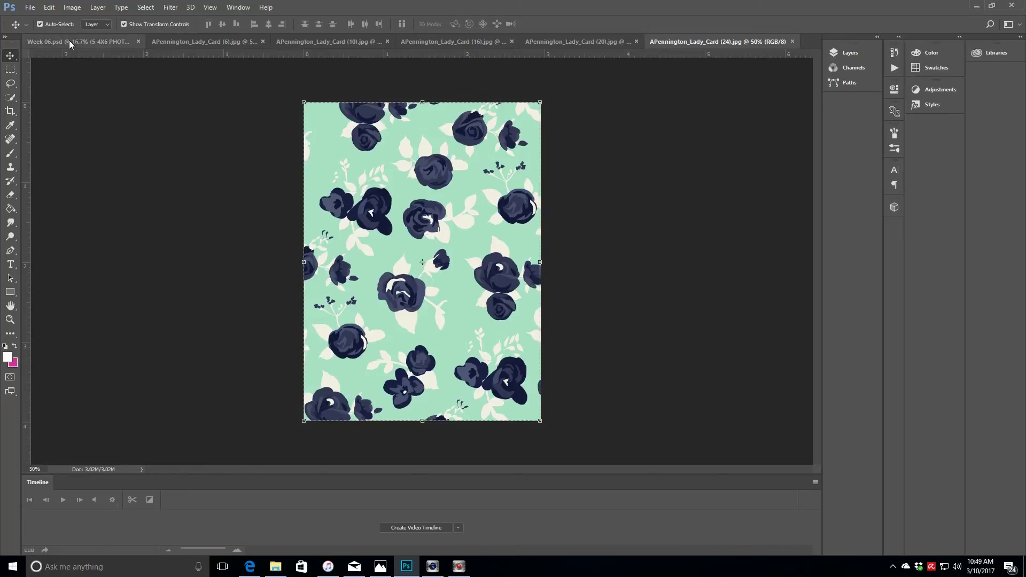
left_click(850, 53)
left_click(677, 247)
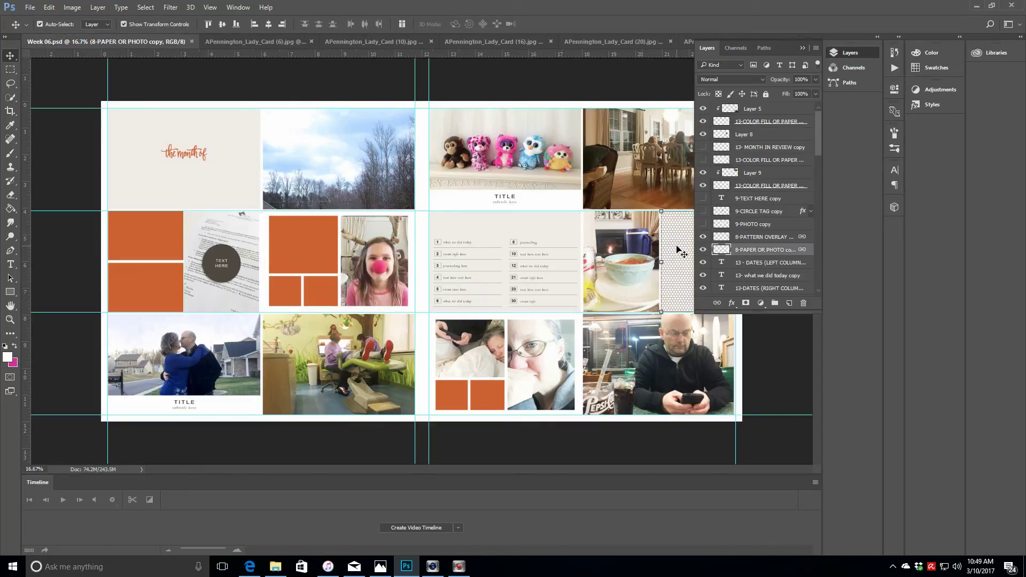
key("ctrl+v")
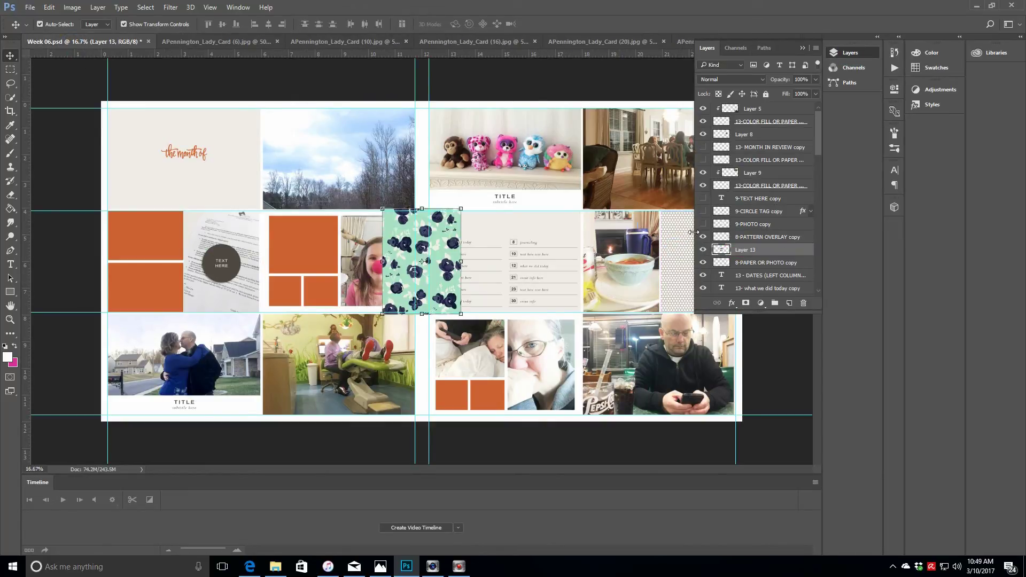
left_click(803, 48)
left_click_drag(441, 287, 719, 289)
Hide the 8-PATTERN OVERLAY copy layer and clip the floral card to 8-PAPER OR PHOTO copy
left_click(850, 53)
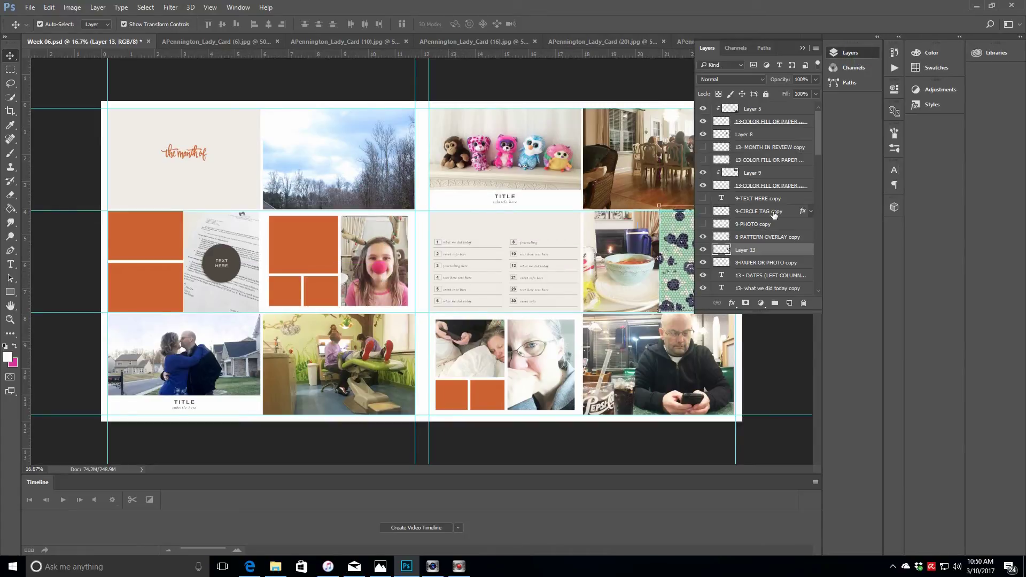
left_click(704, 237)
left_click(98, 7)
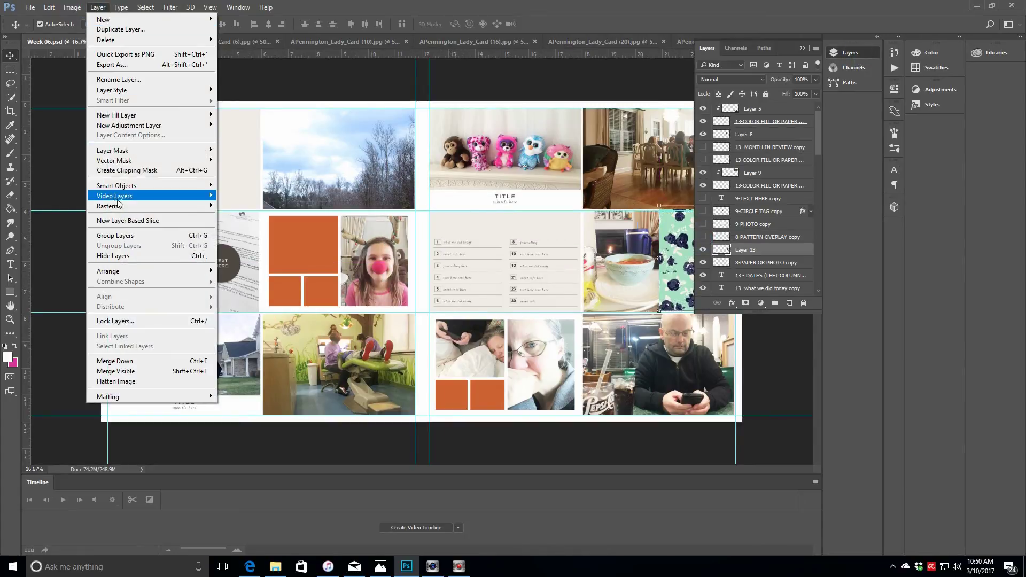
left_click(149, 177)
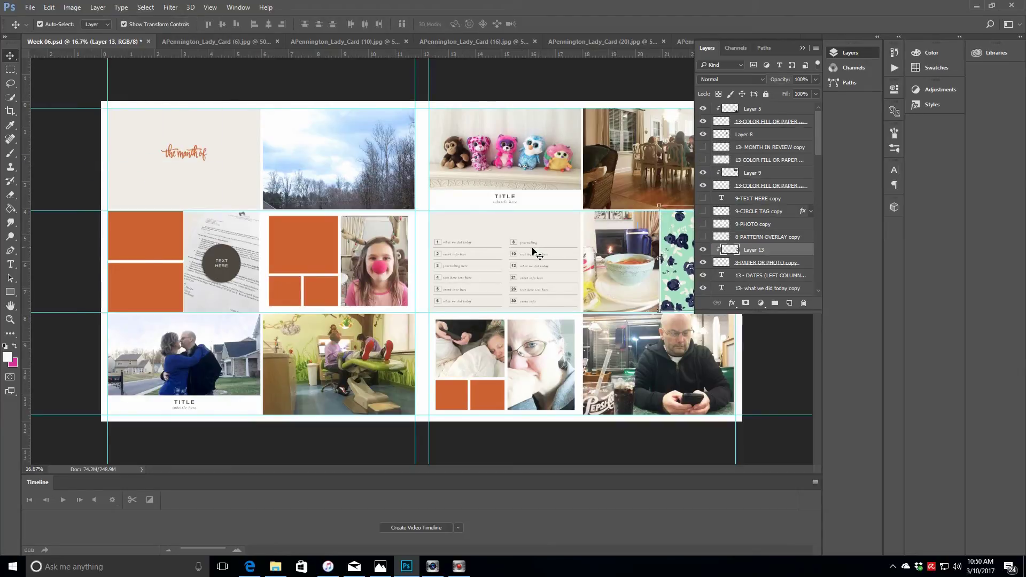
Paste the mint floral card above 6-PHOTO, move it over the two stacked orange placeholders, and clip it to 6-PHOTO
left_click(134, 287)
scroll(820, 224, "down", 3)
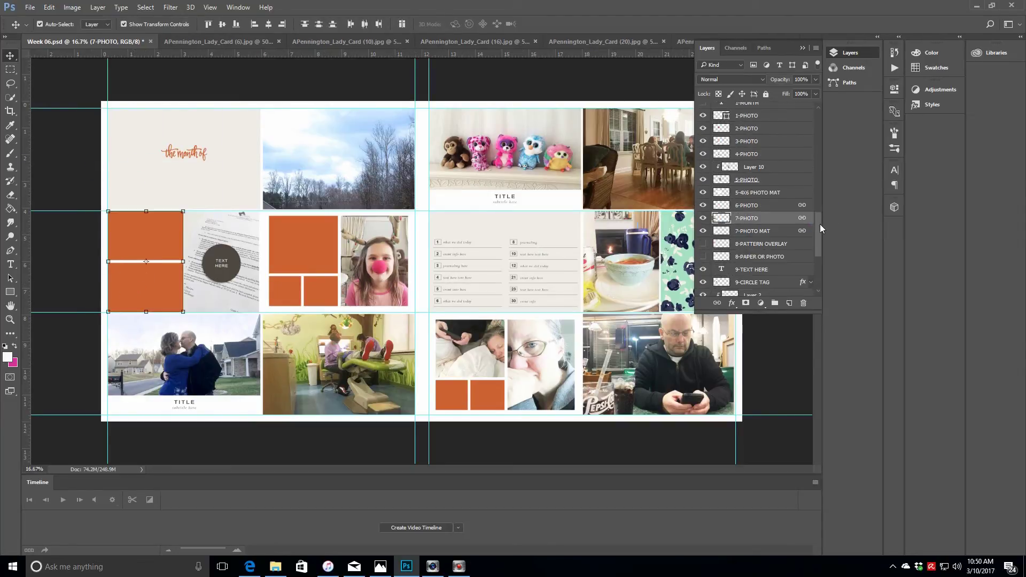
left_click(744, 208)
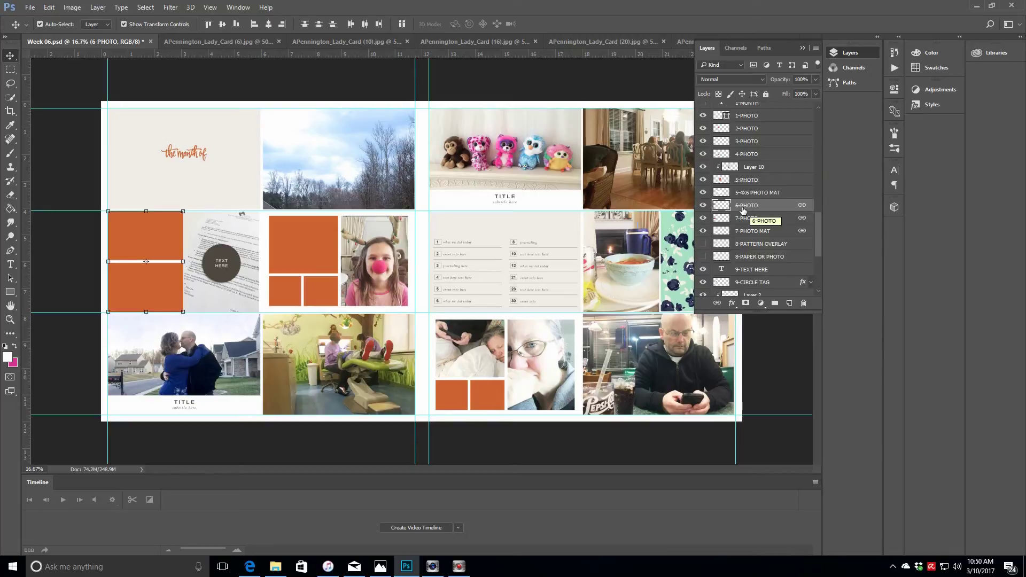
key("ctrl+v")
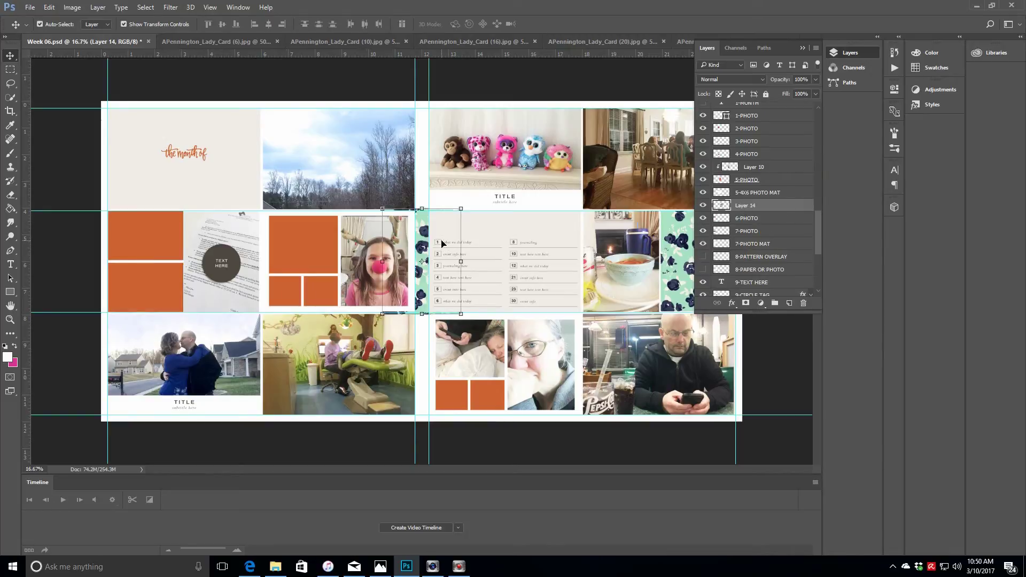
left_click_drag(443, 243, 149, 246)
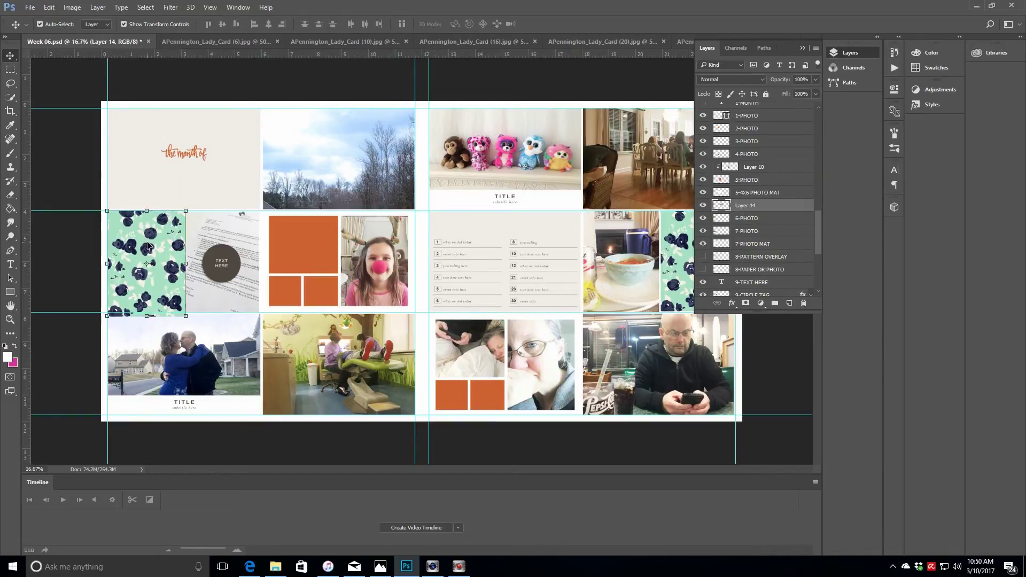
left_click(98, 7)
left_click(129, 173)
Copy the geometric card (6), paste it above 7-PHOTO, position it over the lower stacked orange placeholder, and clip it to 7-PHOTO
left_click(227, 41)
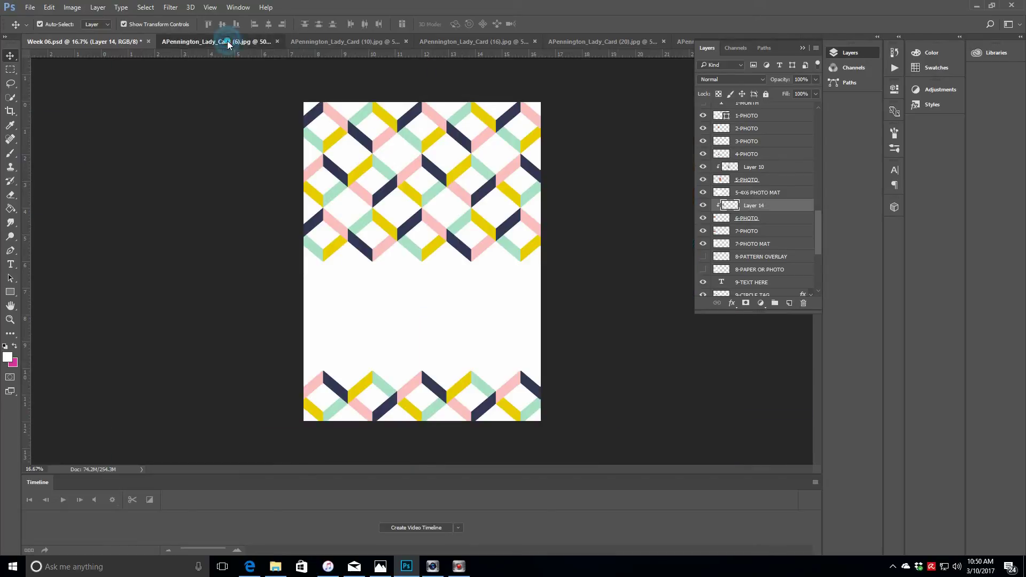
key("ctrl+a")
left_click(90, 41)
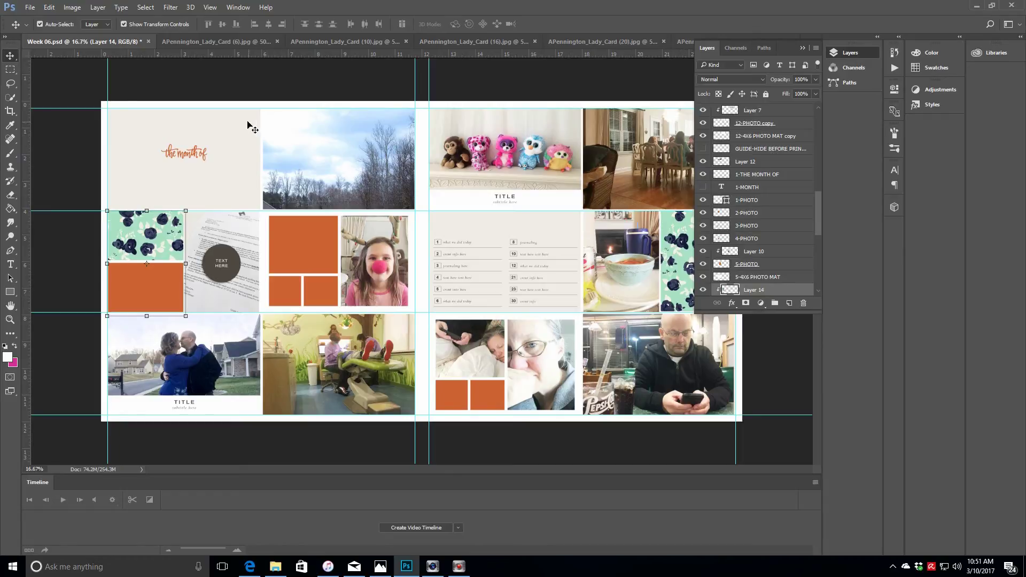
left_click_drag(819, 198, 820, 221)
left_click(763, 212)
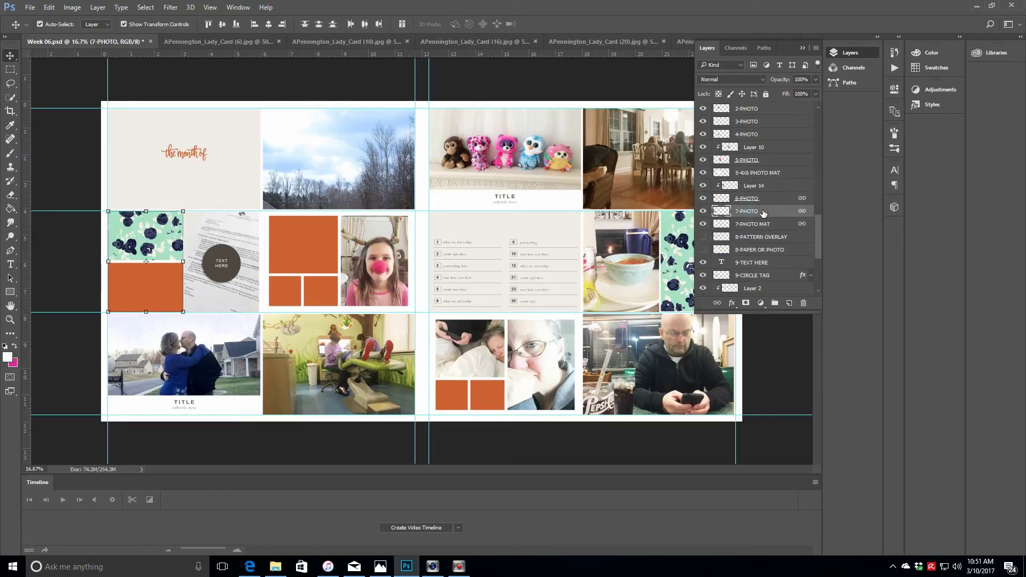
key("ctrl+v")
left_click_drag(416, 242, 134, 288)
left_click(98, 7)
left_click(133, 171)
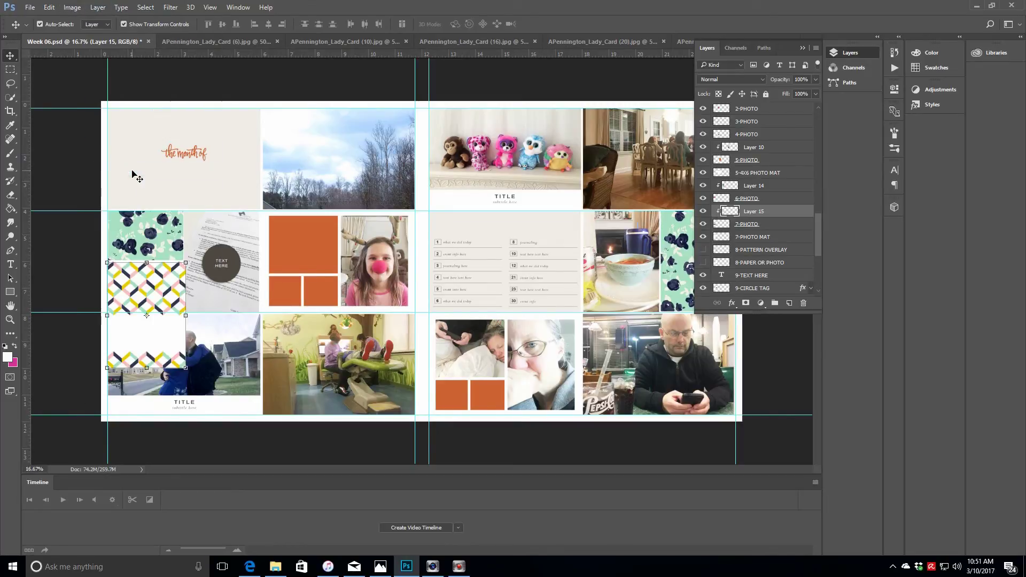
Close card (6), copy the floral //NOTED// card (10), and return to the Week 06 layout
left_click(277, 42)
left_click(252, 41)
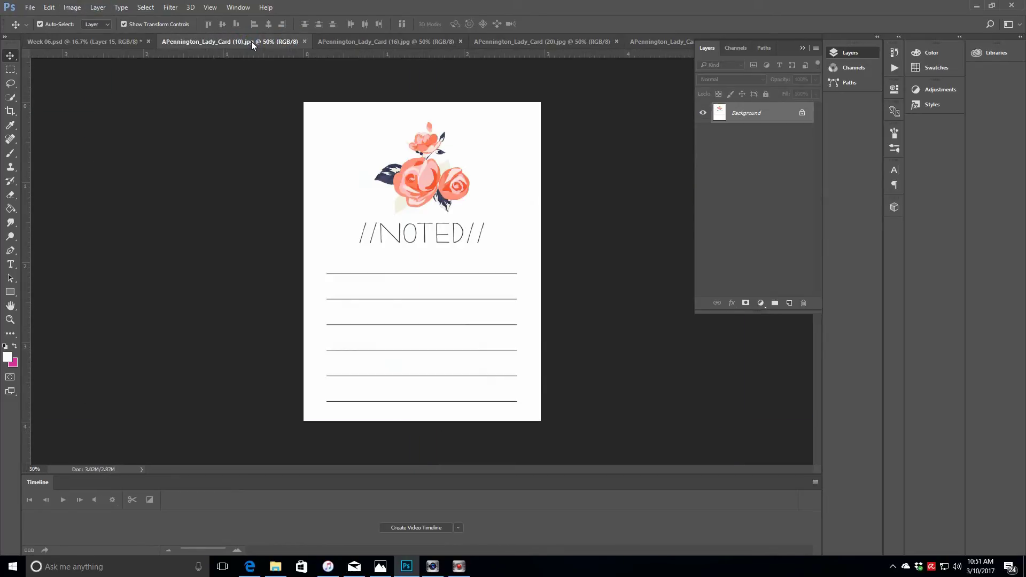
left_click_drag(316, 112, 360, 260)
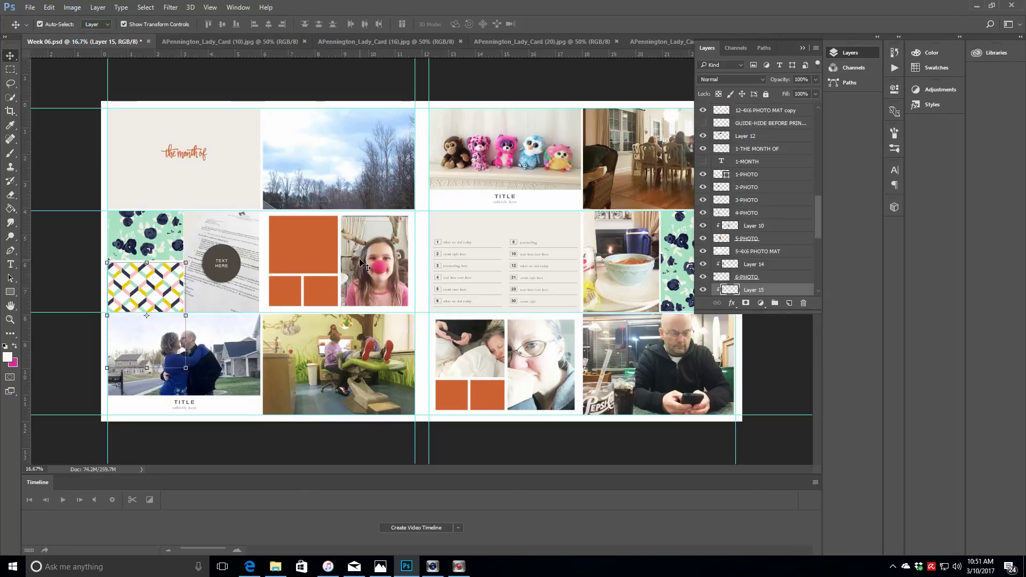
Hide the 2-PHOTO, 3-PHOTO and 4-PHOTO placeholders beside the girl's photo in the first page's middle row
left_click(309, 251)
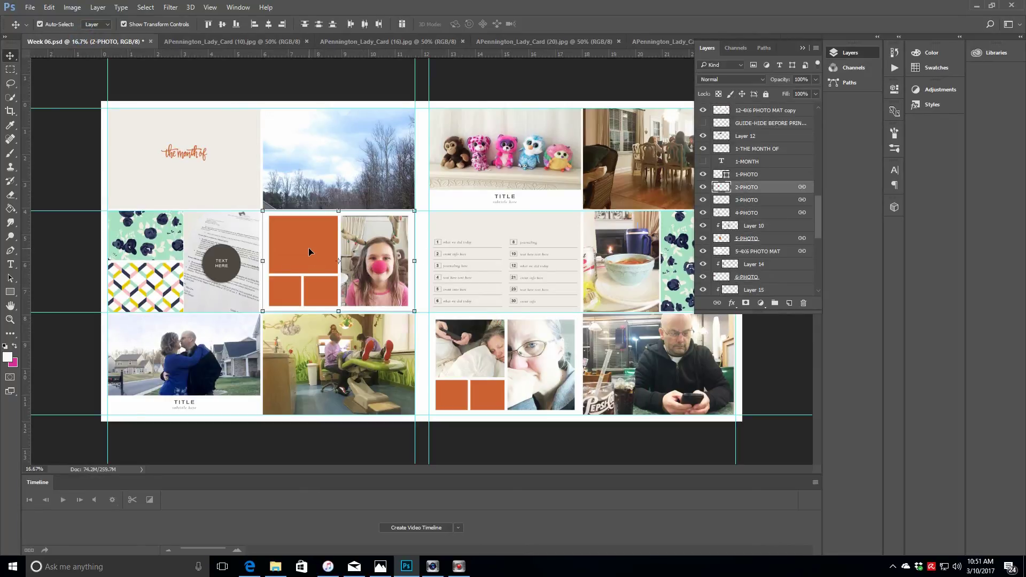
left_click(703, 187)
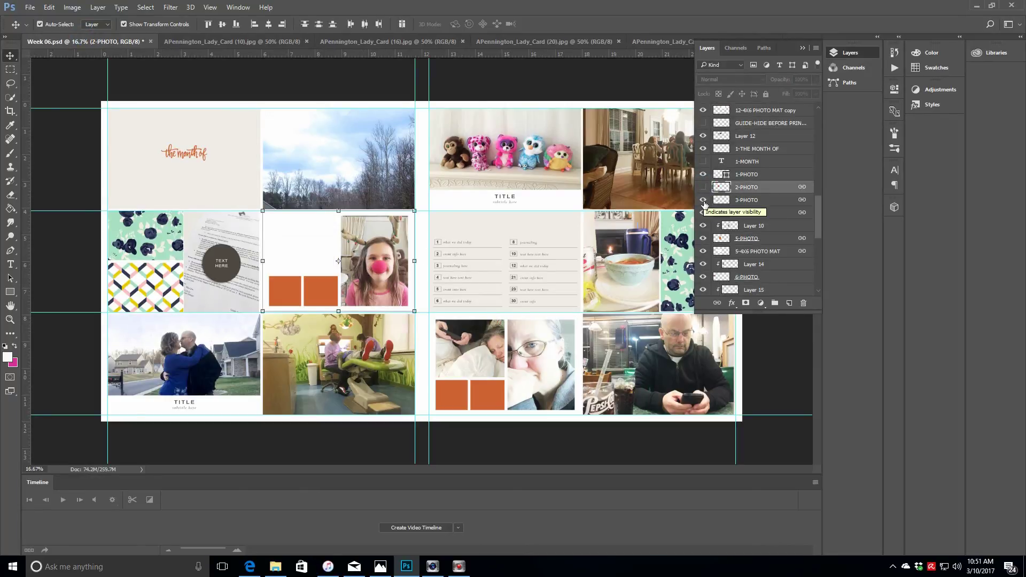
left_click(703, 201)
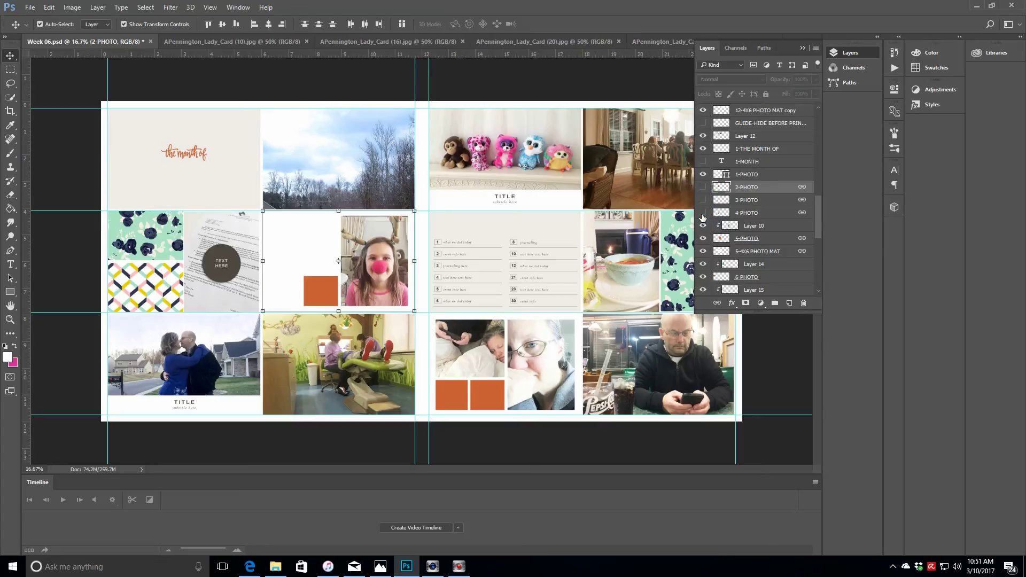
left_click(704, 213)
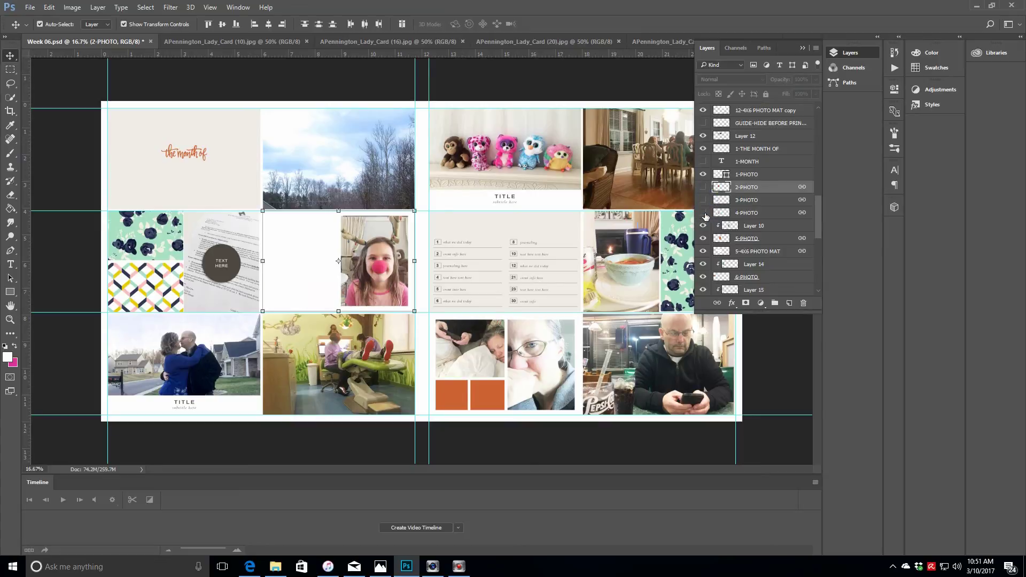
Paste the floral //NOTED// card just above the hidden 4-PHOTO layer
left_click(770, 225)
left_click(770, 239)
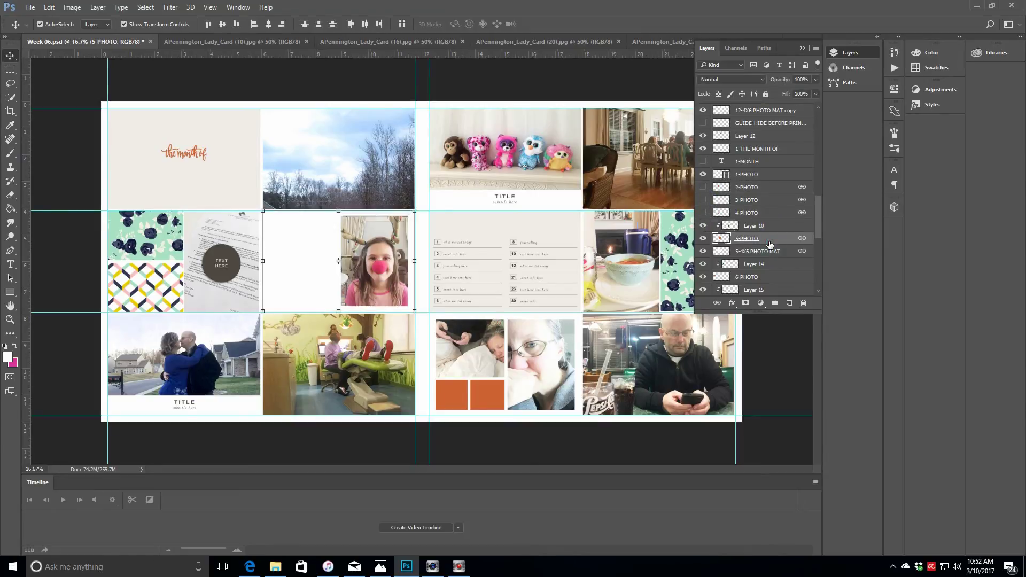
left_click(767, 215)
key("ctrl+v")
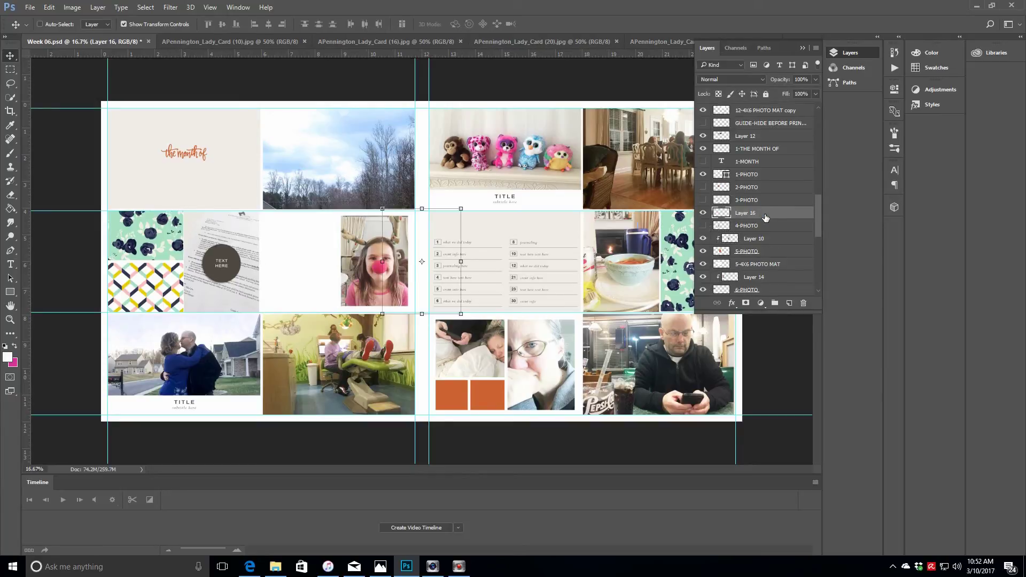
Move the //NOTED// card into the blank space beside the girl's photo and scale it proportionally to about 94.2%
left_click(10, 319)
left_click(382, 257)
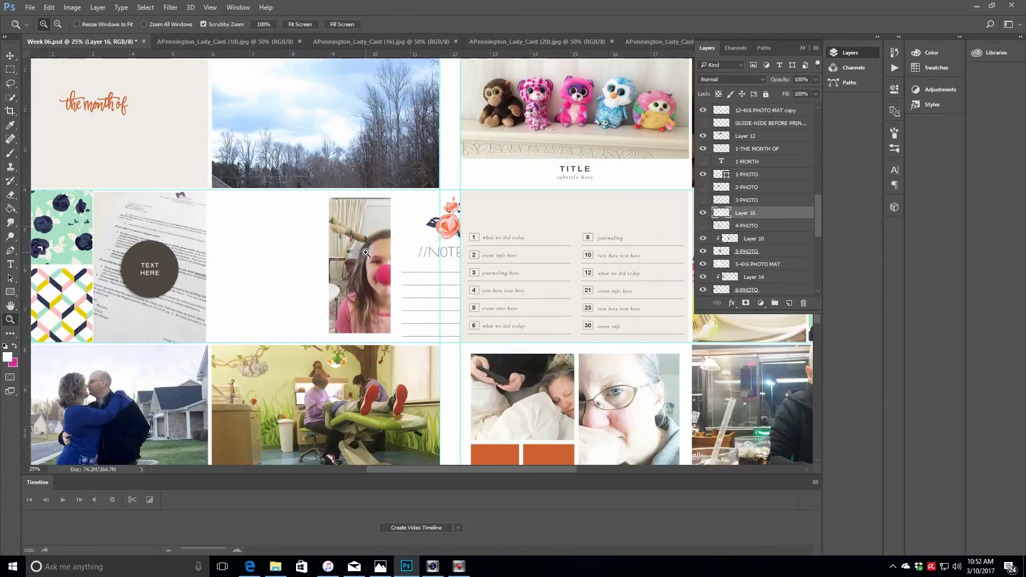
left_click(217, 224)
key("v")
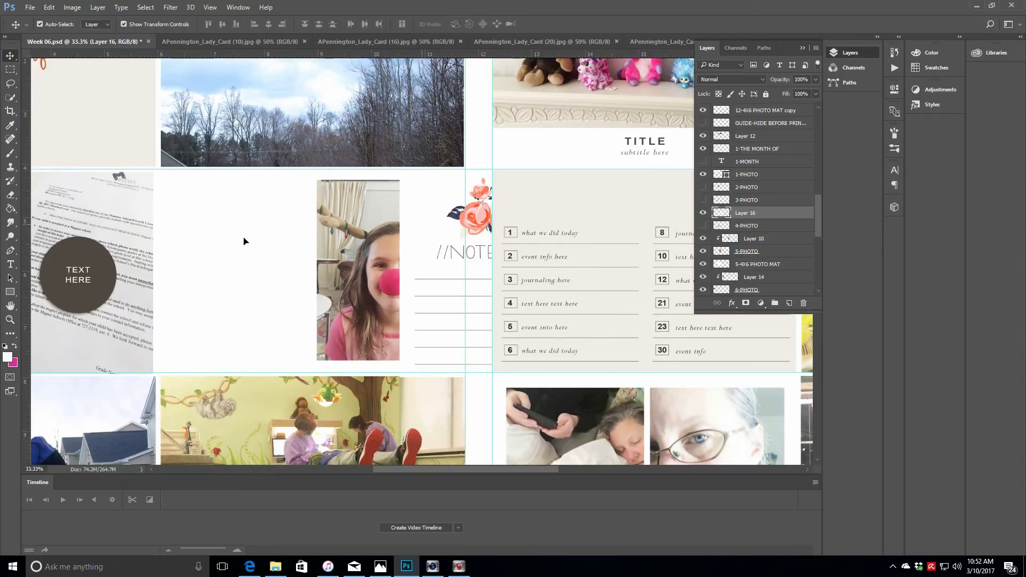
left_click_drag(243, 241, 261, 230)
left_click_drag(318, 383, 309, 372)
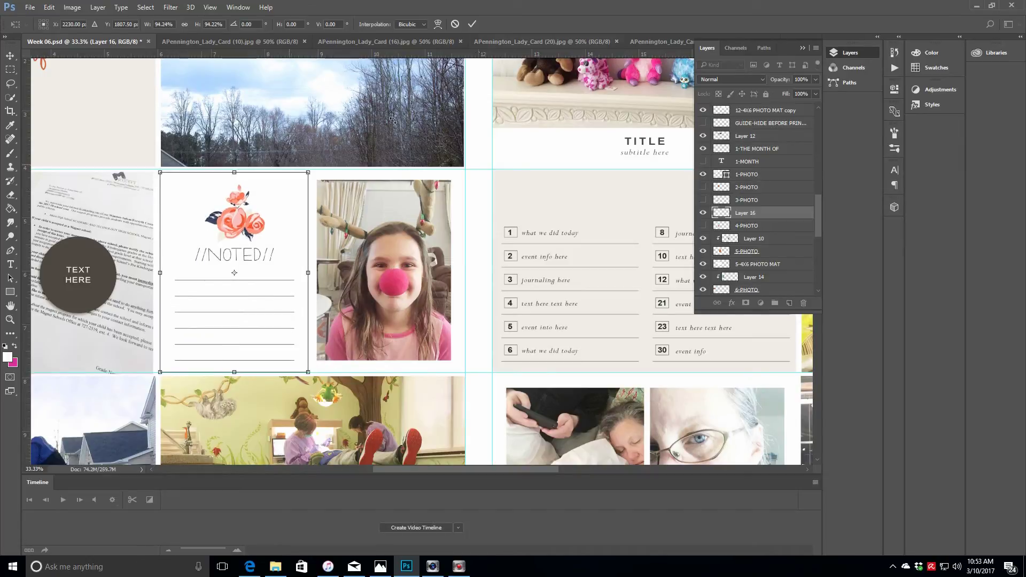
left_click(472, 24)
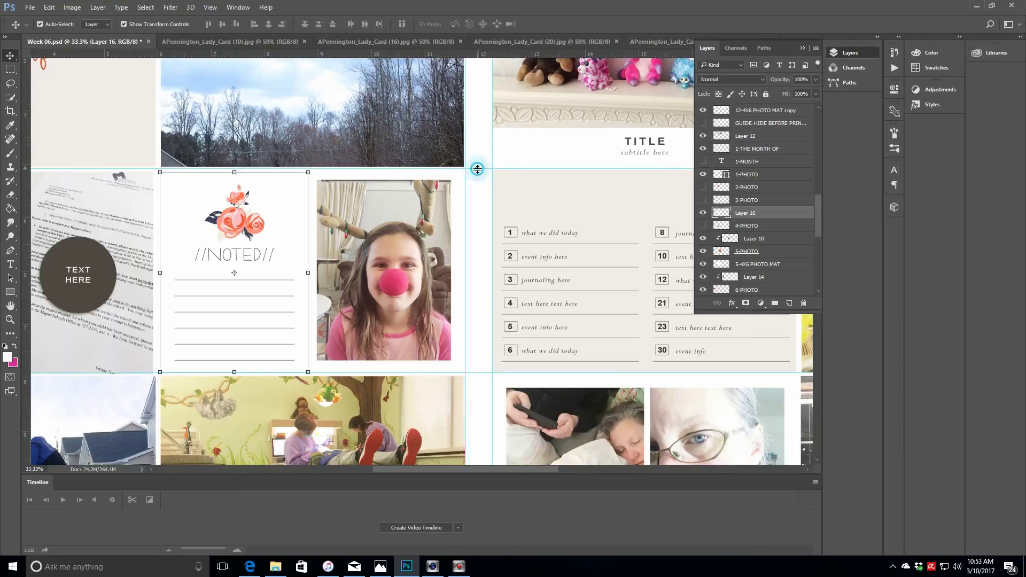
Lower the guide above the middle row to the //NOTED// card's top edge, and trim the numbered list card's top edge to that guide
left_click_drag(478, 169, 478, 172)
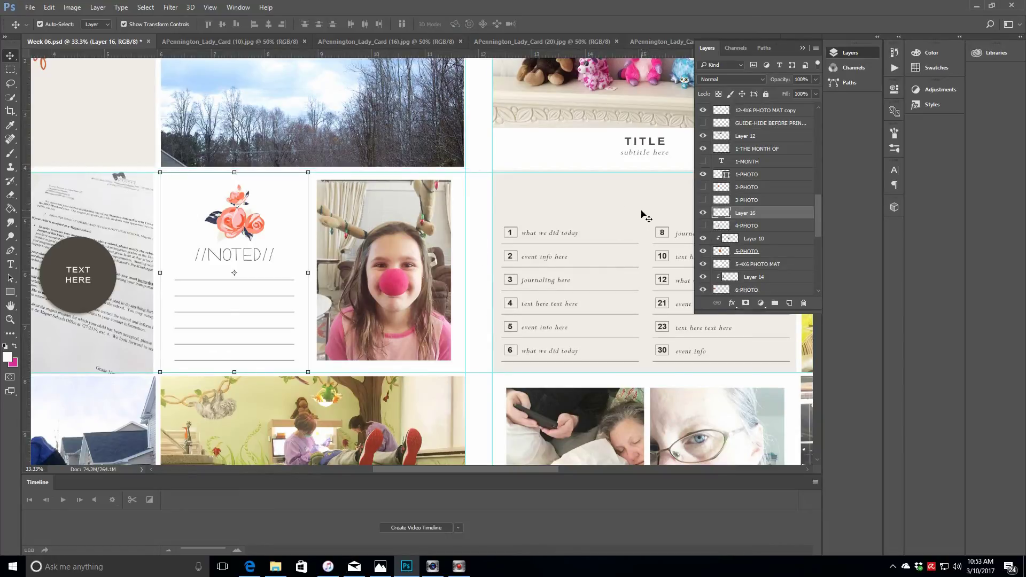
left_click(583, 205)
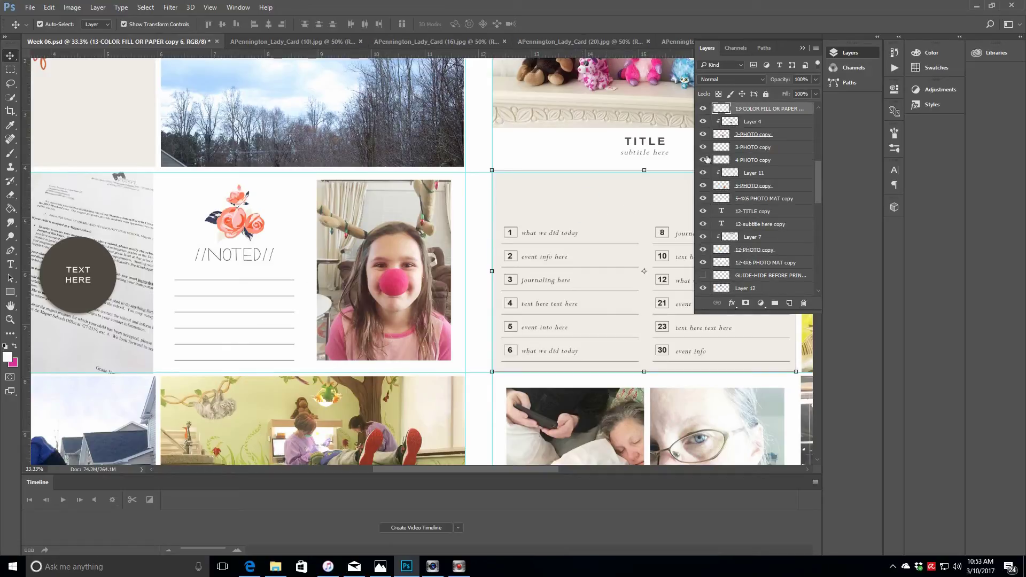
left_click_drag(644, 170, 644, 173)
key("Return")
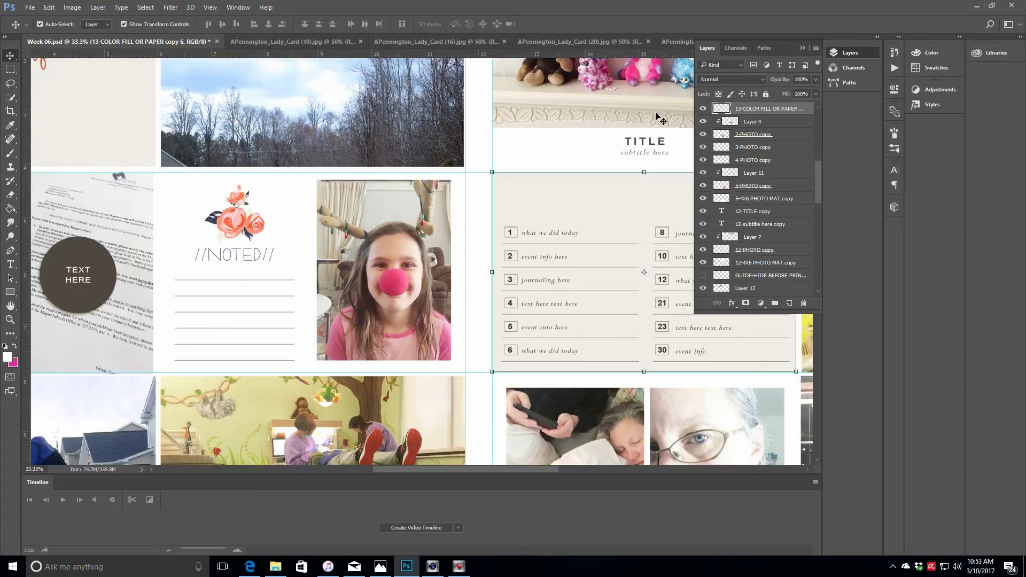
Add a horizontal guide along the lower edge of the top-row photos, using the 12-PHOTO copy slot as reference
left_click(651, 110)
left_click(783, 252)
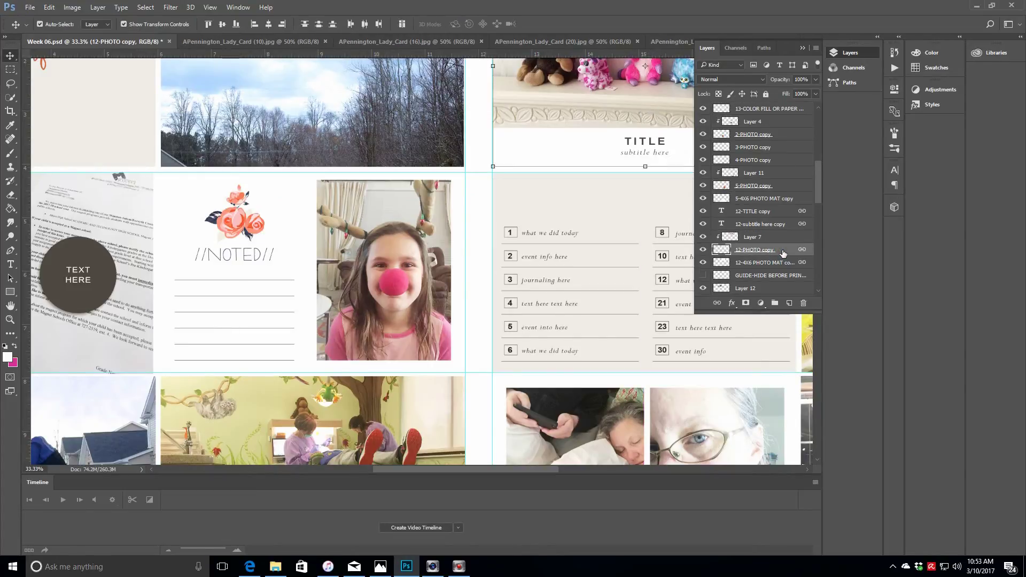
left_click(645, 166)
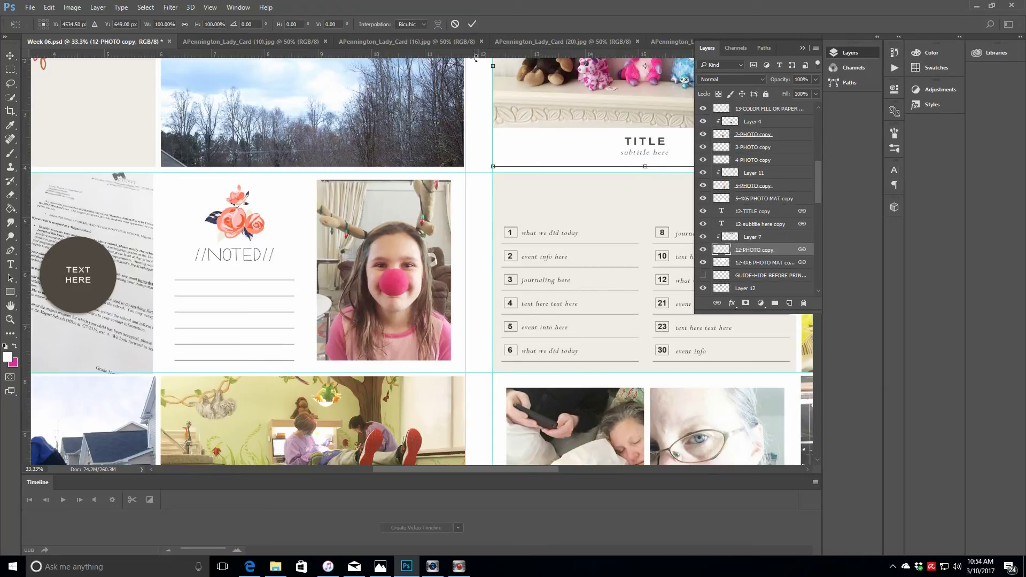
left_click(472, 24)
left_click_drag(475, 54, 477, 168)
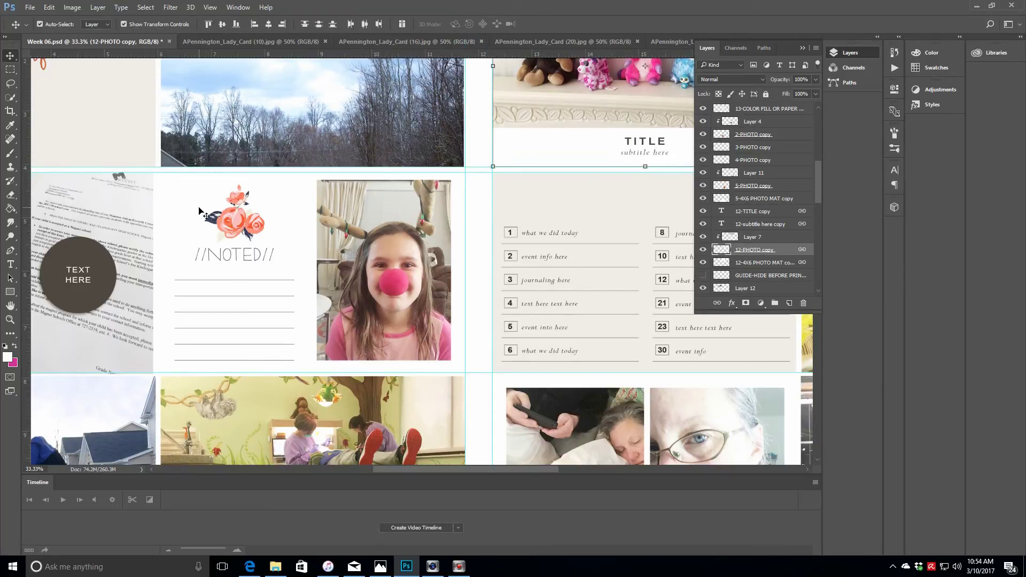
Reduce the 9-PHOTO slot's height to 98.94% so the letter photo lines up with the middle-row guide
scroll(816, 222, "down", 5)
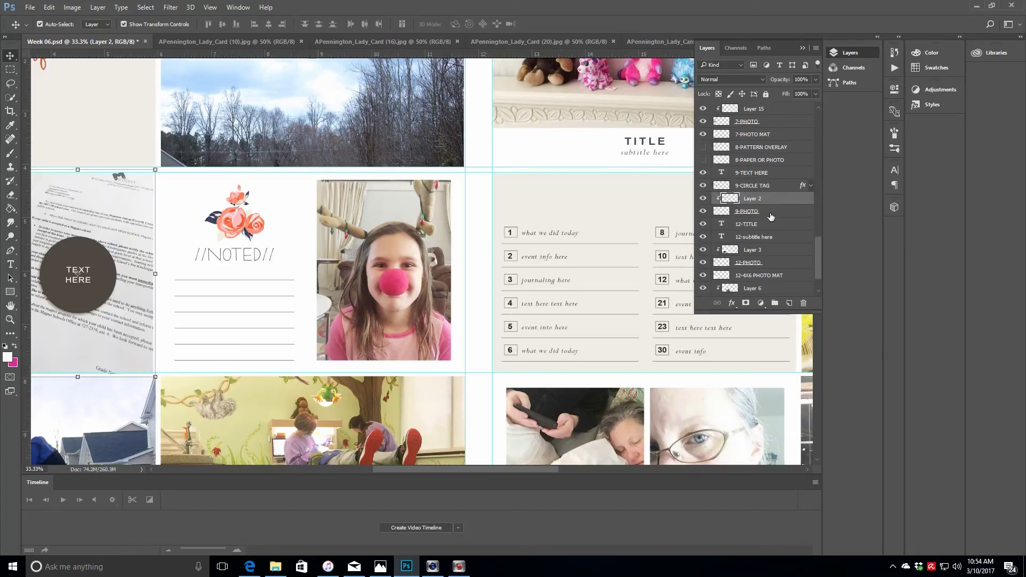
left_click(770, 212)
left_click_drag(79, 373, 79, 371)
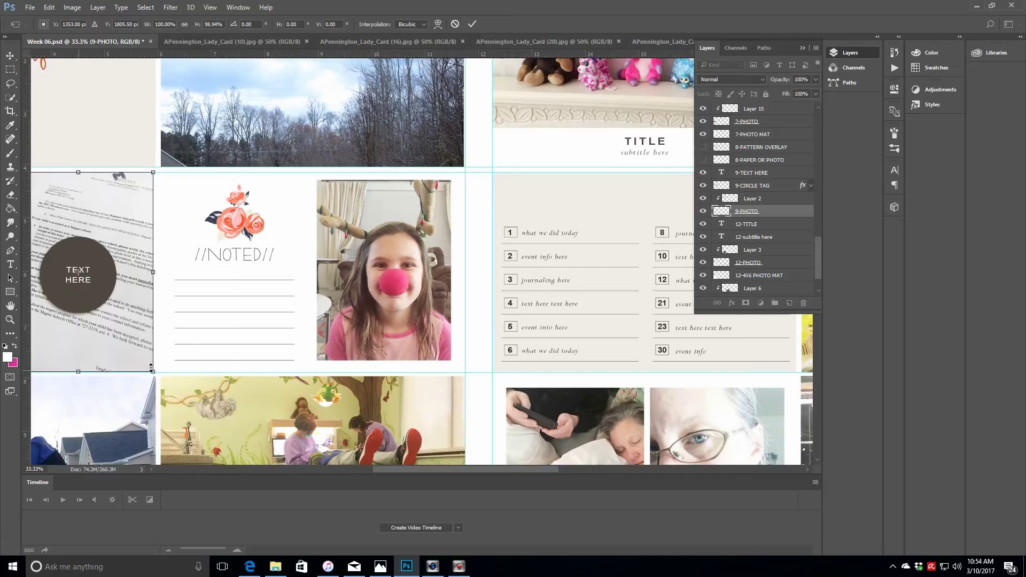
key("Return")
left_click(10, 320)
left_click(297, 24)
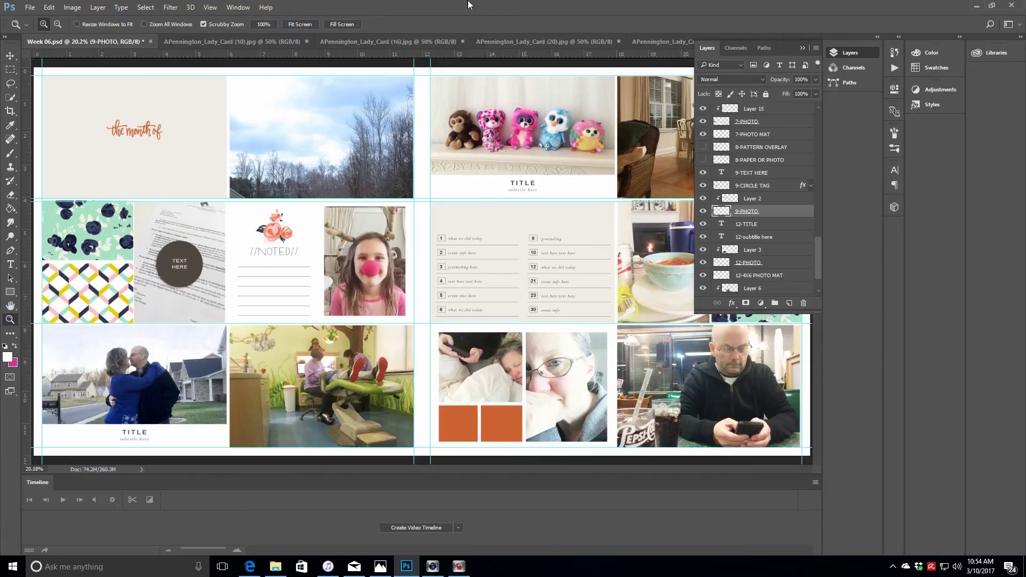
Close the //NOTED// card (10) file and look through the remaining open Lady cards
left_click(285, 45)
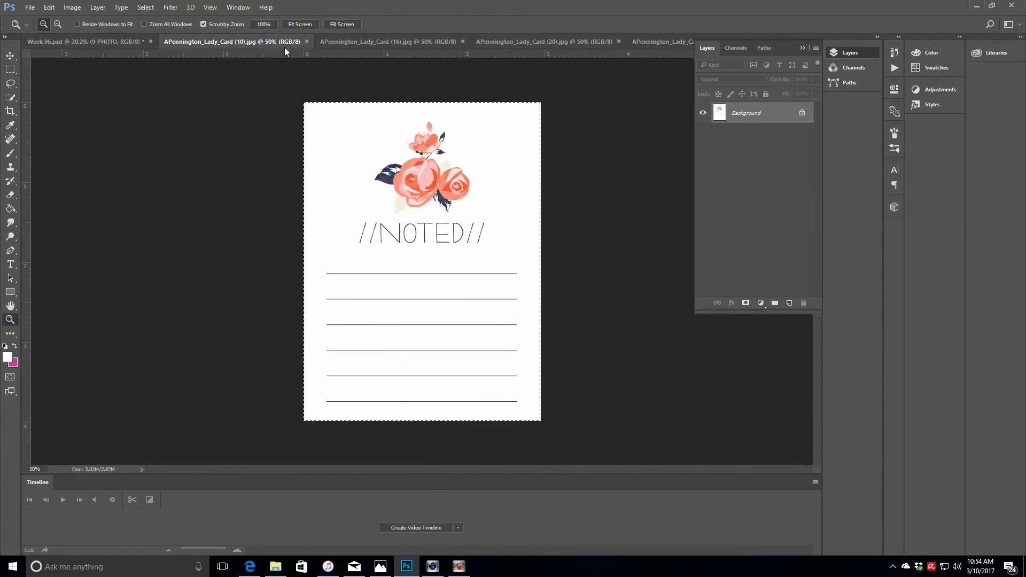
left_click(306, 42)
left_click(252, 45)
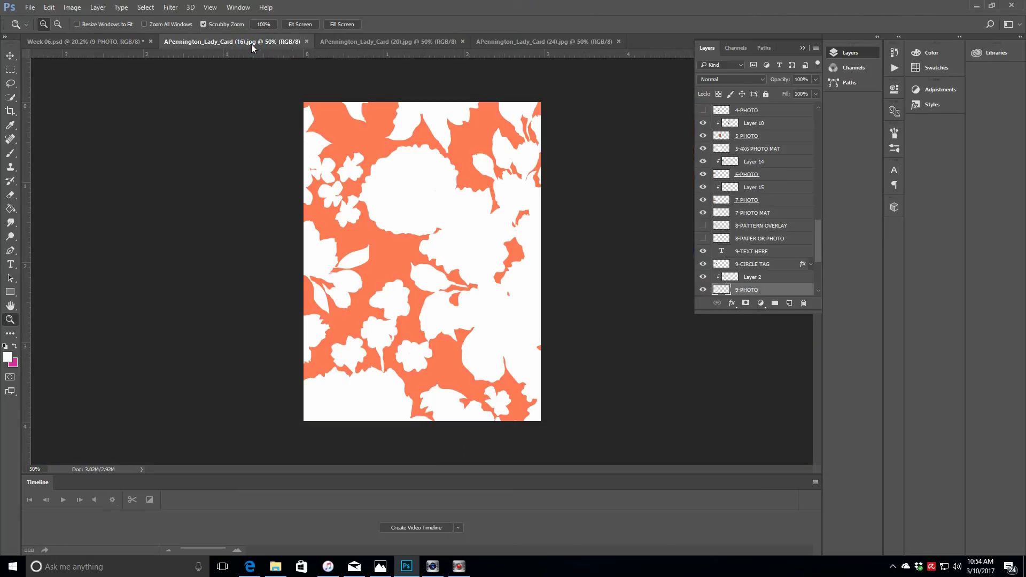
left_click(364, 42)
key("ctrl+Tab")
Browse the Lady NO BLEED and BLEED card folders and the MPM_Roar_4x6 folder for a card to open
left_click(30, 7)
left_click(33, 27)
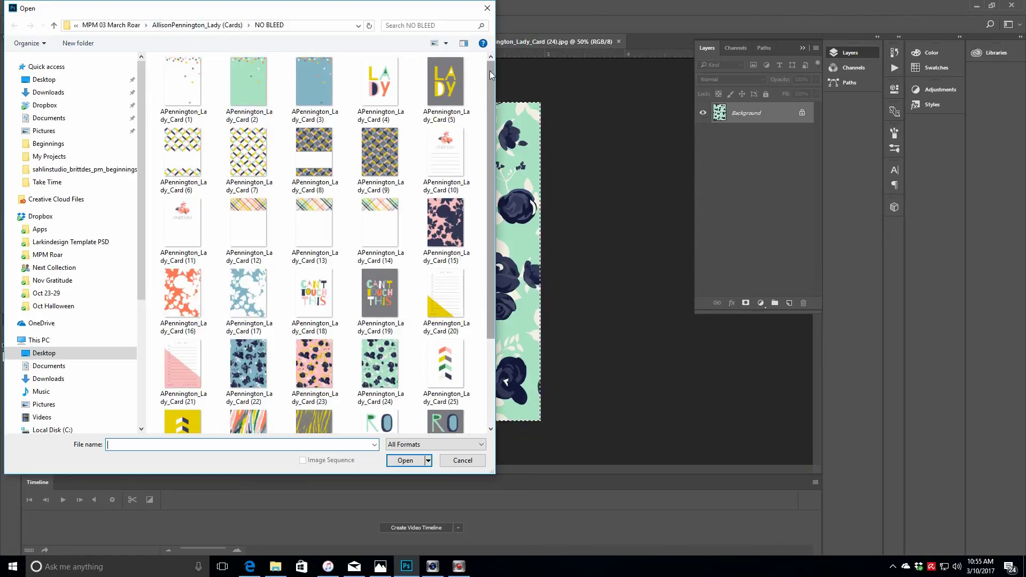
left_click_drag(490, 70, 481, 195)
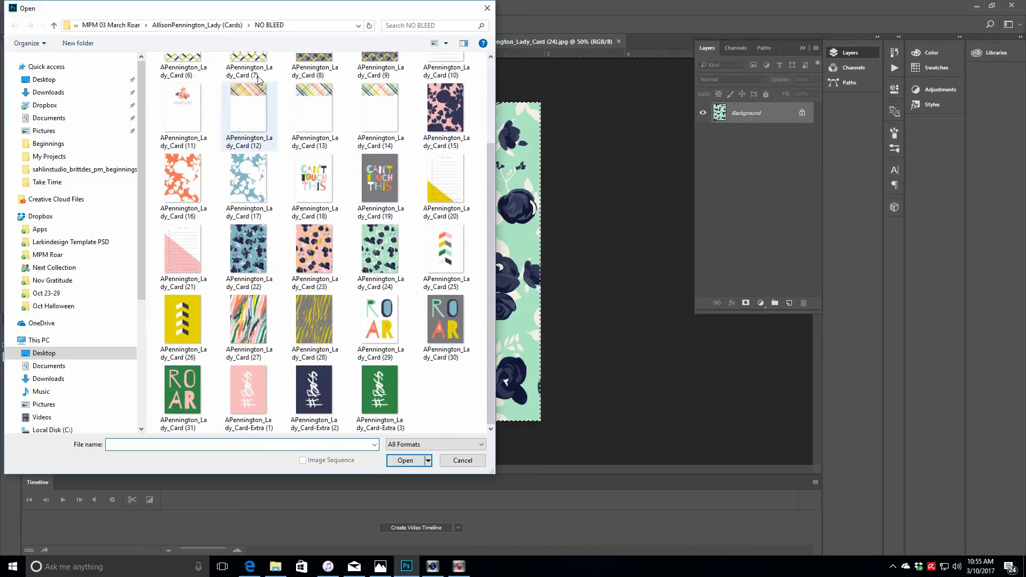
left_click(205, 27)
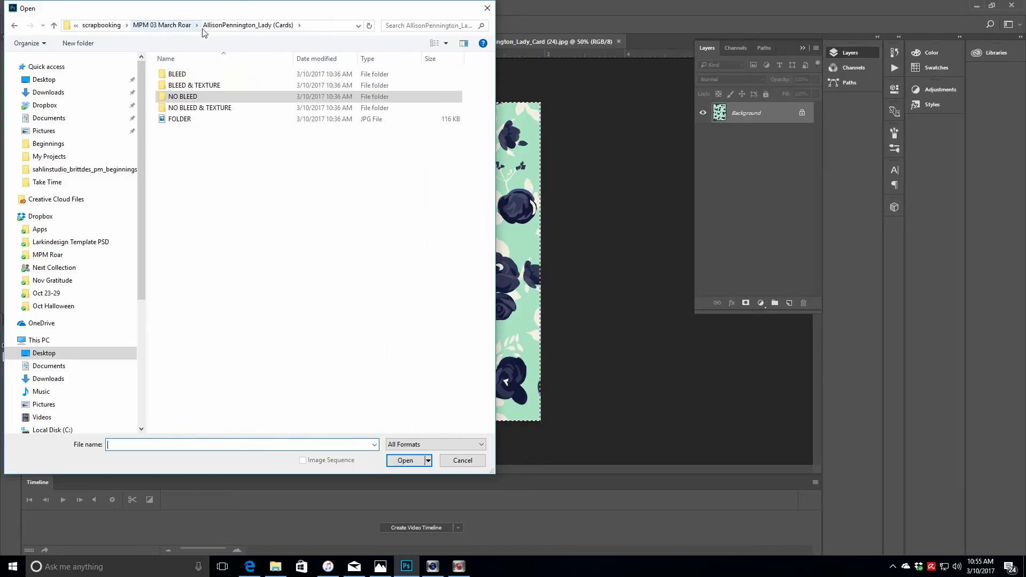
double_click(188, 74)
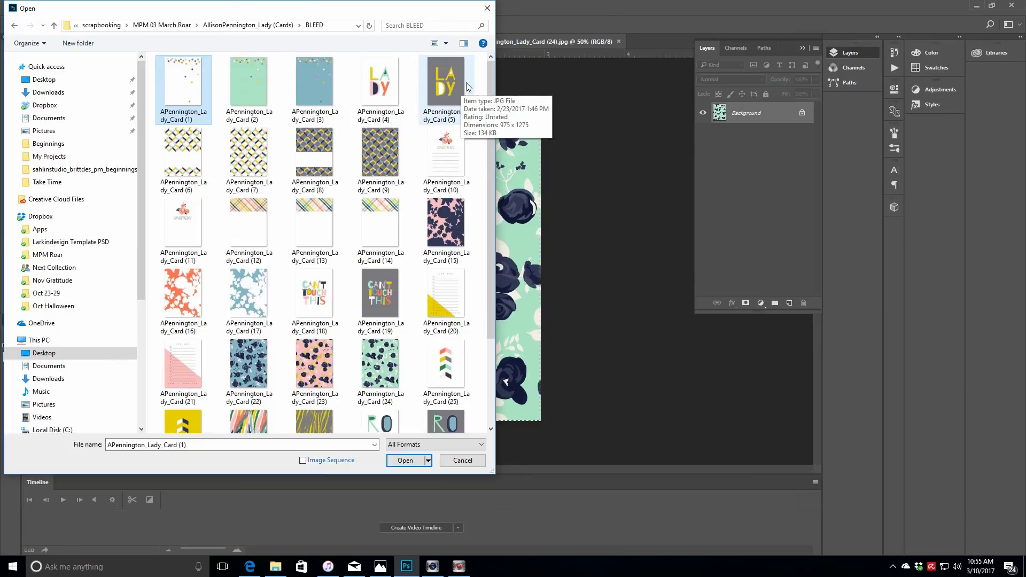
left_click_drag(490, 72, 496, 161)
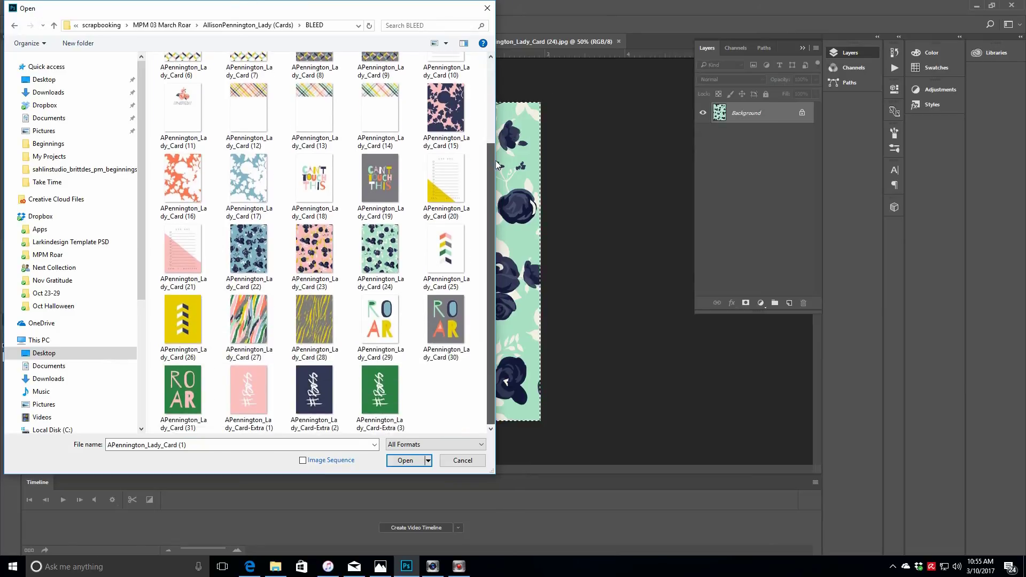
left_click(161, 26)
double_click(213, 119)
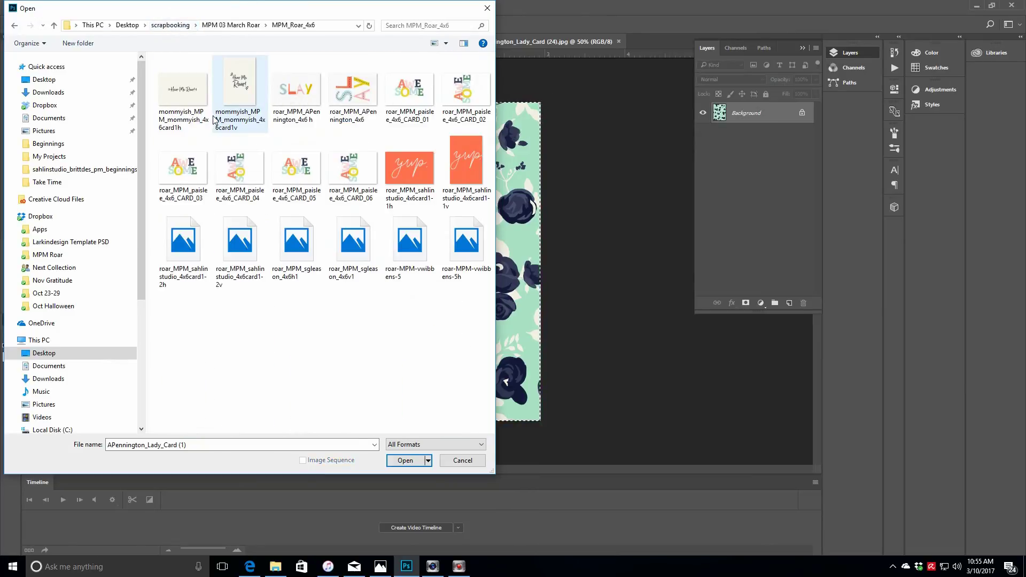
left_click_drag(488, 82, 509, 371)
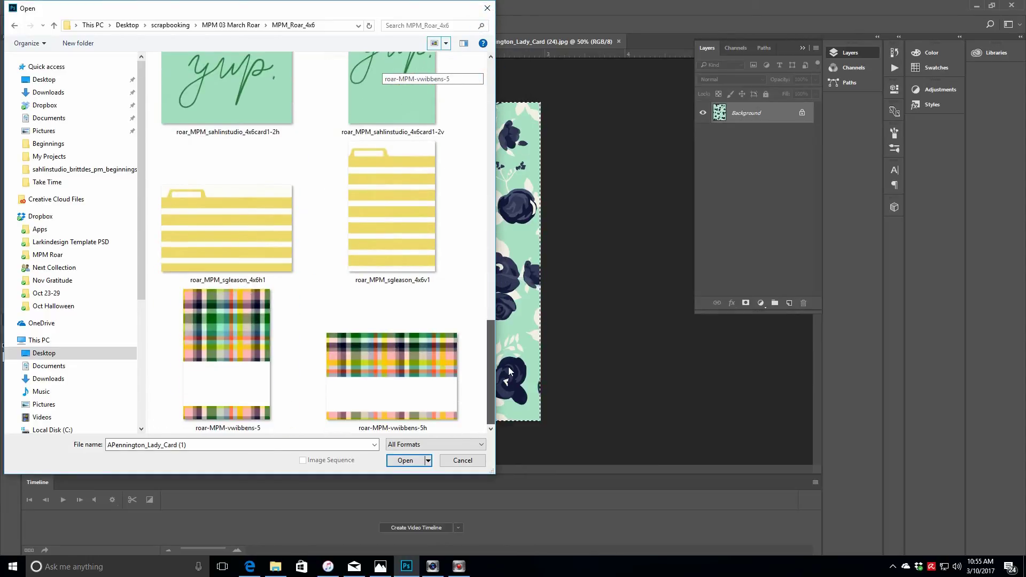
Open the pink floral paper roar_MPM_paislee_4x4_01_bleed from the MPM_Roar_4x4 folder
left_click(235, 25)
double_click(213, 108)
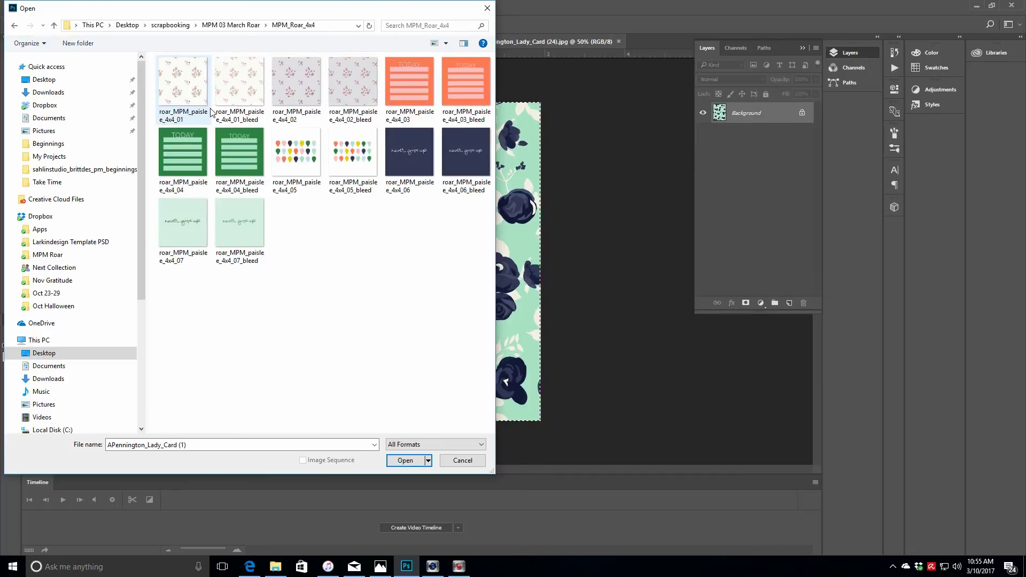
left_click(239, 85)
left_click(405, 460)
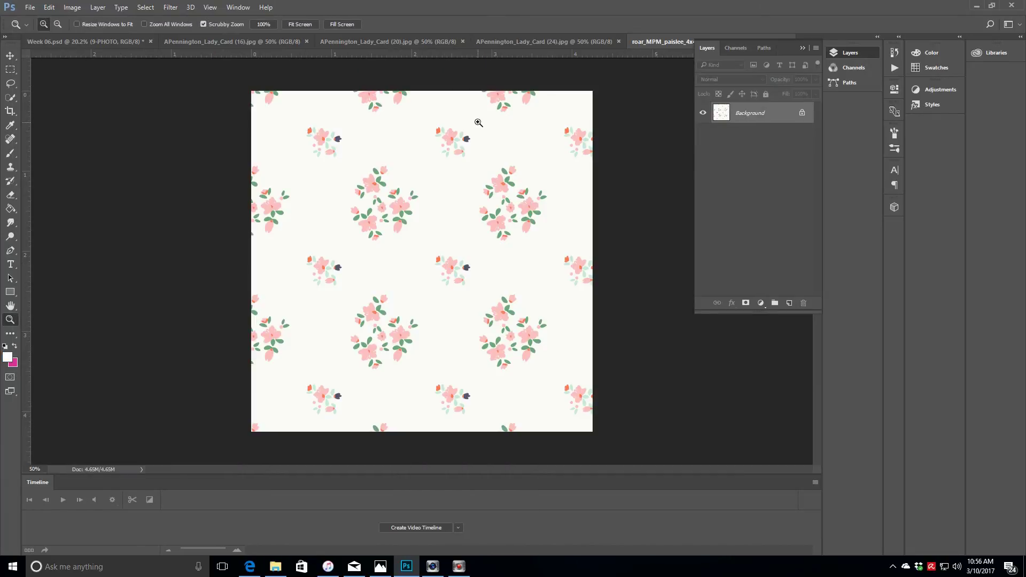
Paste the pink floral paper above 1-PHOTO in the Week 06 layout and align it with the title card's upper-left corner
left_click(65, 41)
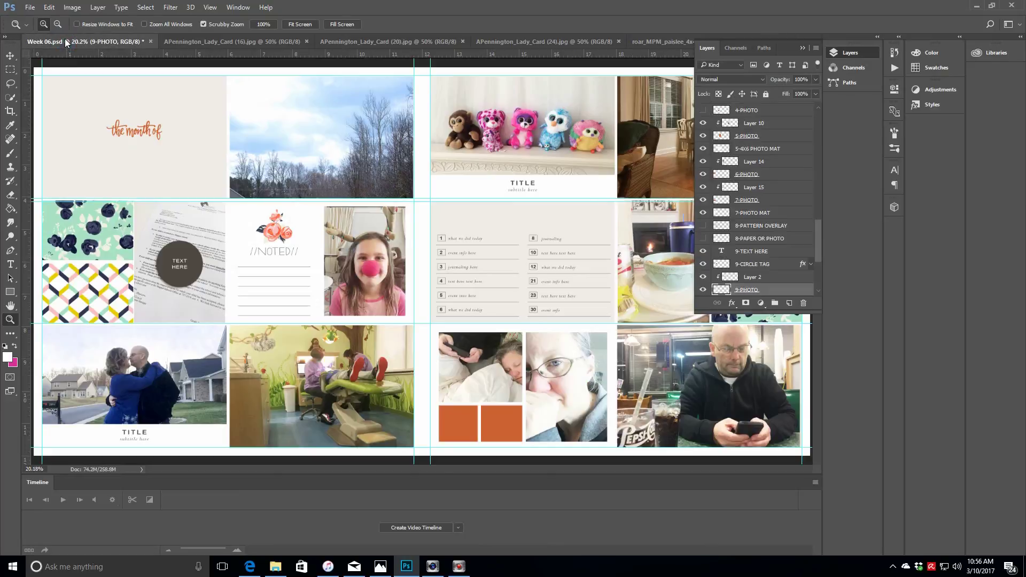
left_click(188, 137)
left_click(292, 24)
left_click(11, 56)
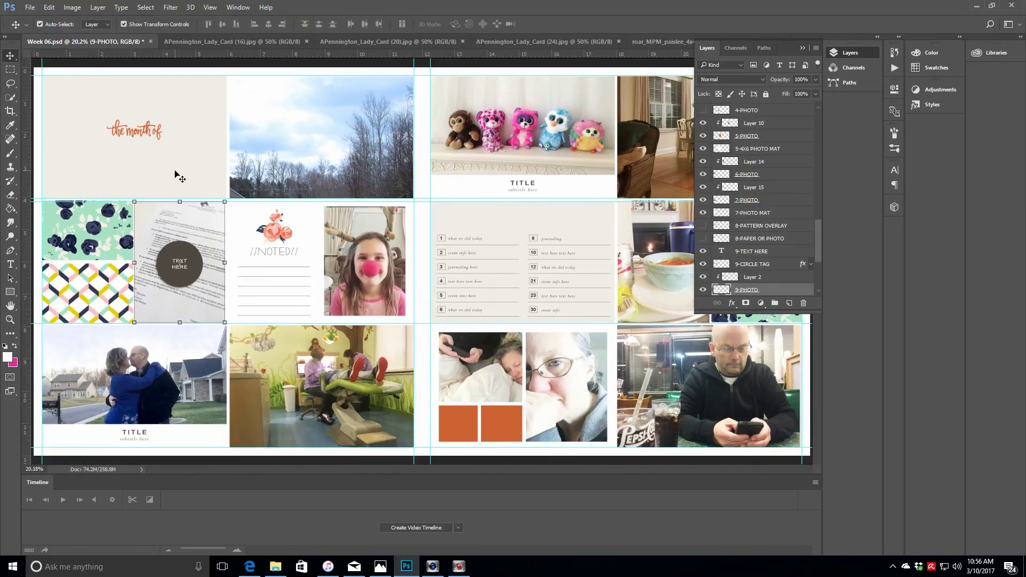
left_click(177, 169, "ctrl")
key("ctrl+v")
left_click_drag(424, 215, 109, 94)
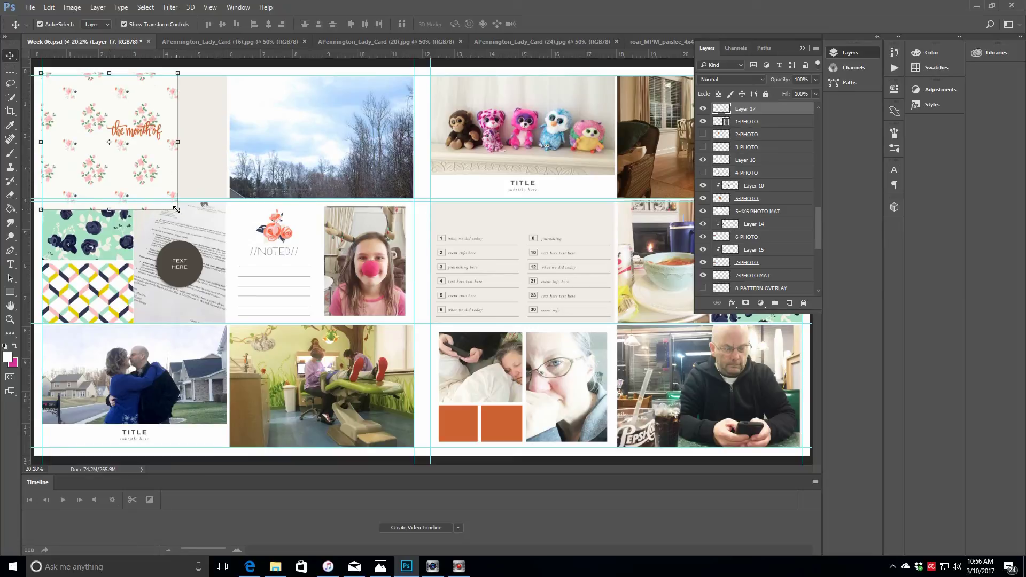
Scale the pink floral paper to about 141% to cover the title card, and clip it to 1-PHOTO
left_click_drag(176, 210, 234, 266)
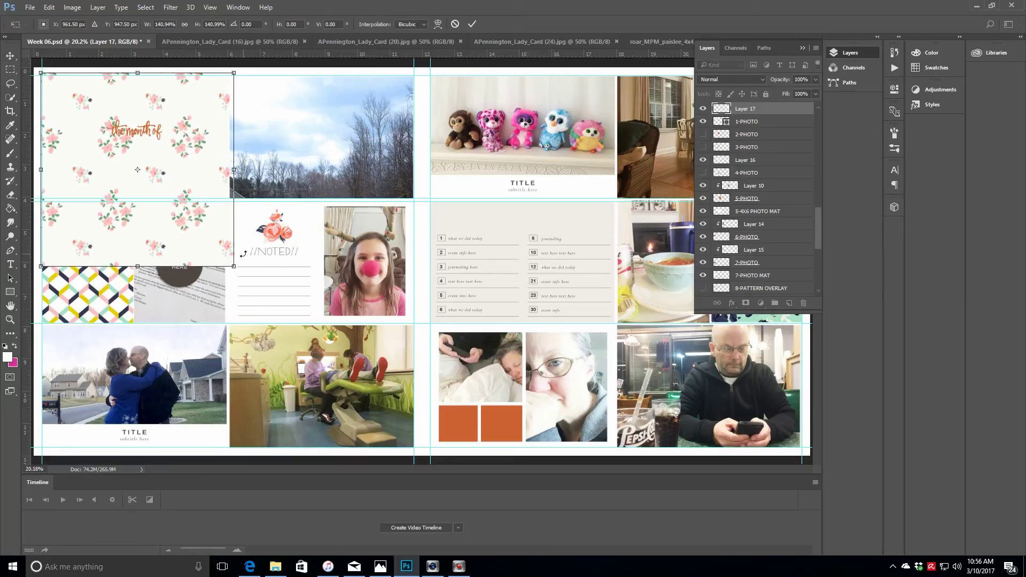
left_click(472, 24)
left_click(98, 7)
left_click(123, 236)
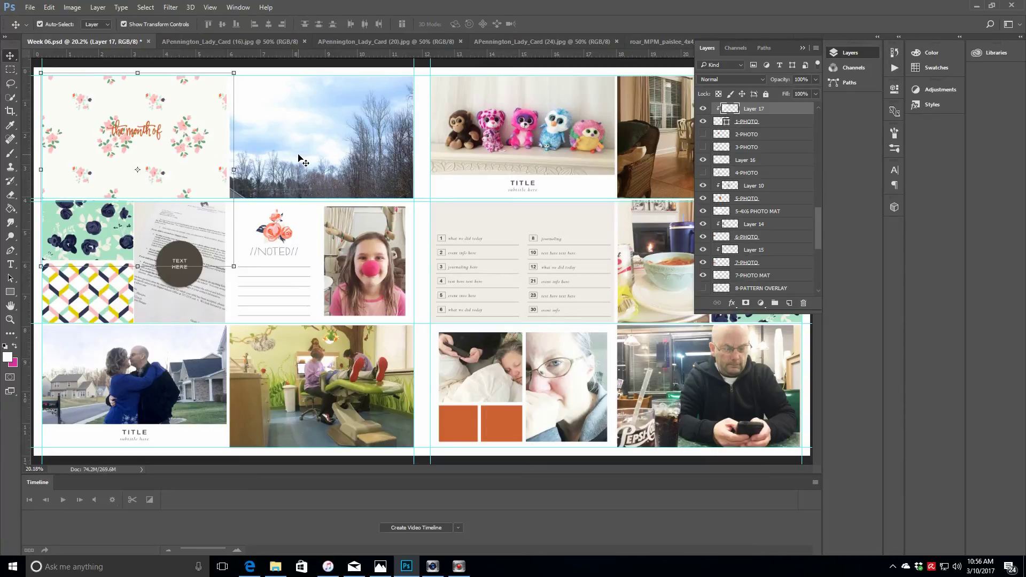
Resize the 6-PHOTO slot so its top edge meets the guide at the top of the second row
left_click(75, 225)
left_click(11, 320)
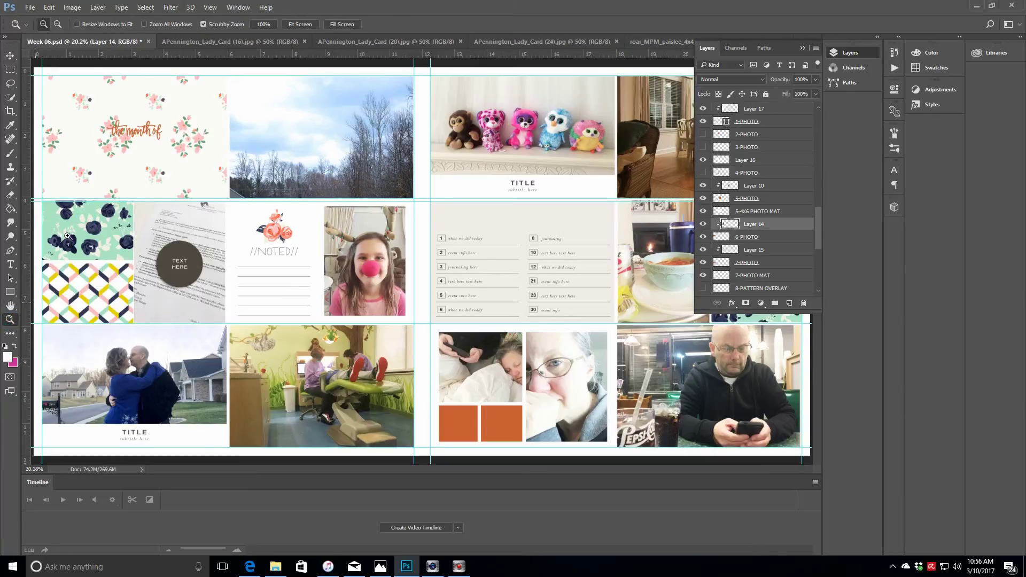
double_click(113, 233)
left_click_drag(508, 475, 481, 477)
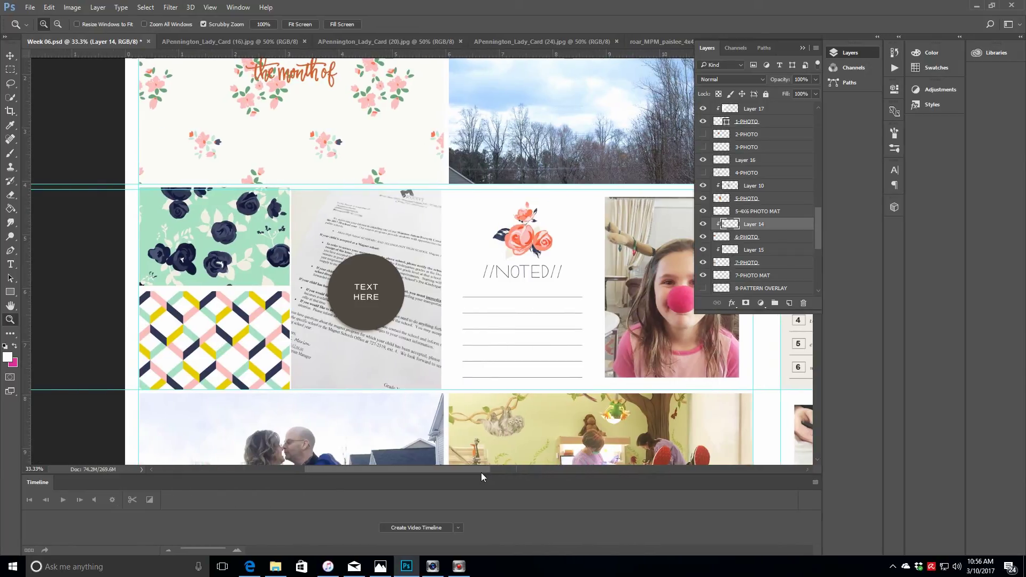
left_click(10, 55)
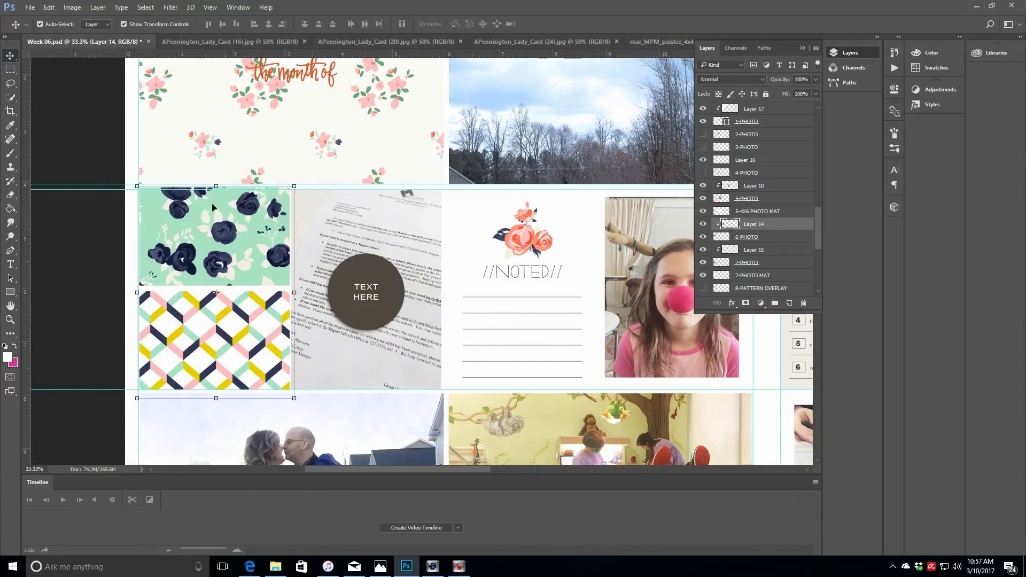
left_click(781, 240)
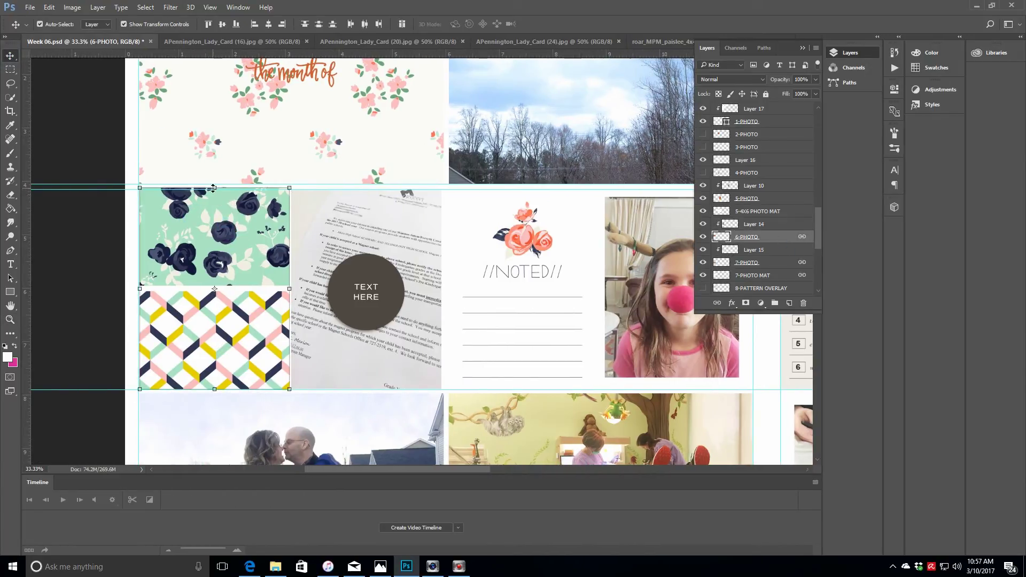
left_click(213, 188)
left_click_drag(214, 188, 214, 189)
left_click(472, 25)
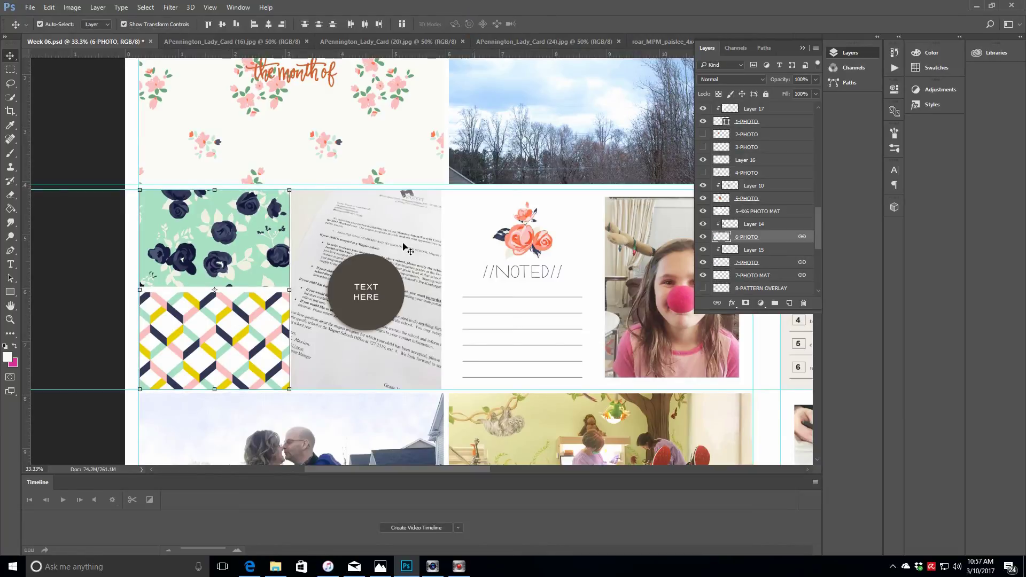
Try to move the "the month of" title lower on the pink floral card, and undo the move
left_click(377, 81)
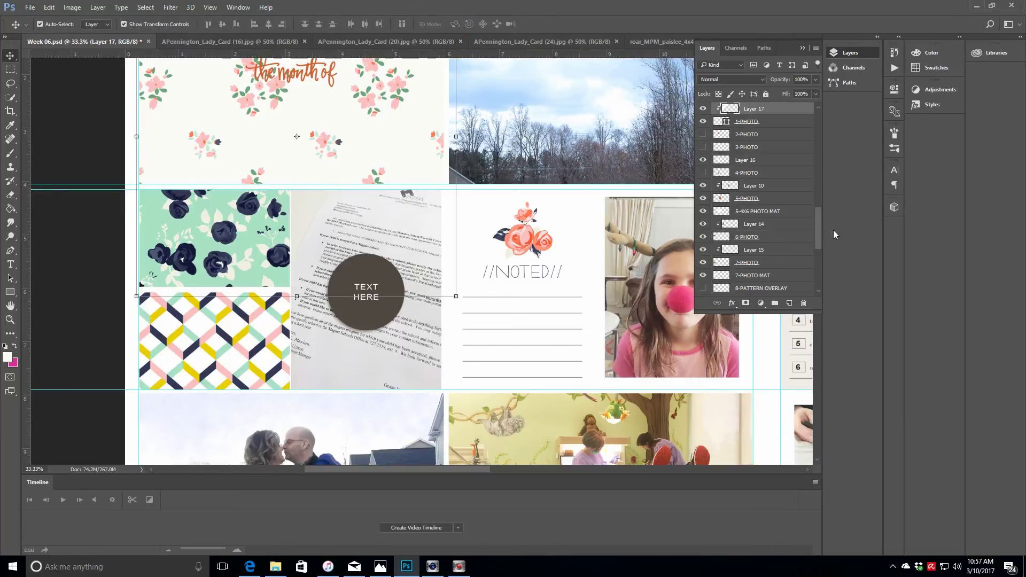
scroll(759, 213, "up", 5)
left_click(745, 210)
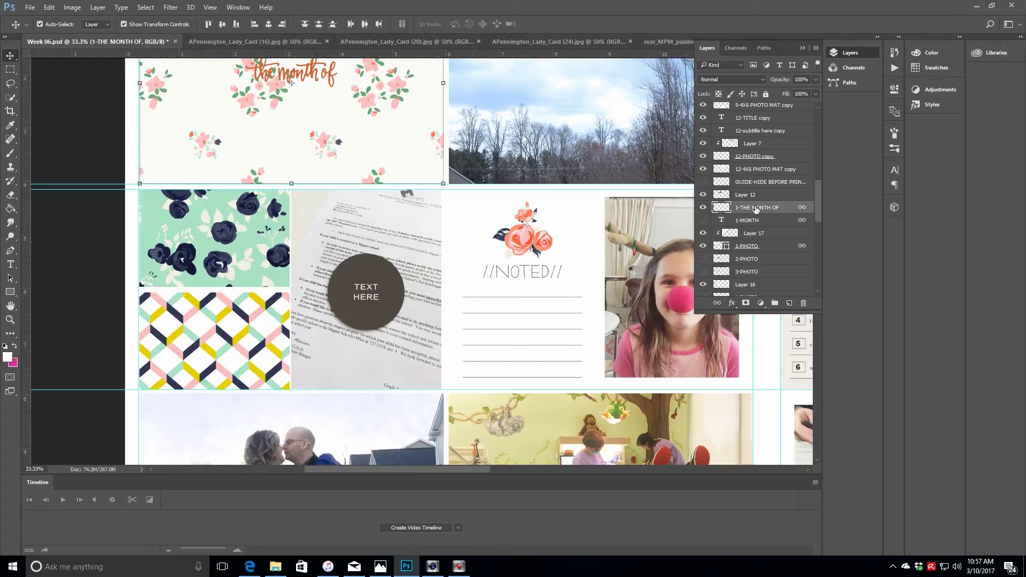
left_click_drag(330, 76, 324, 116)
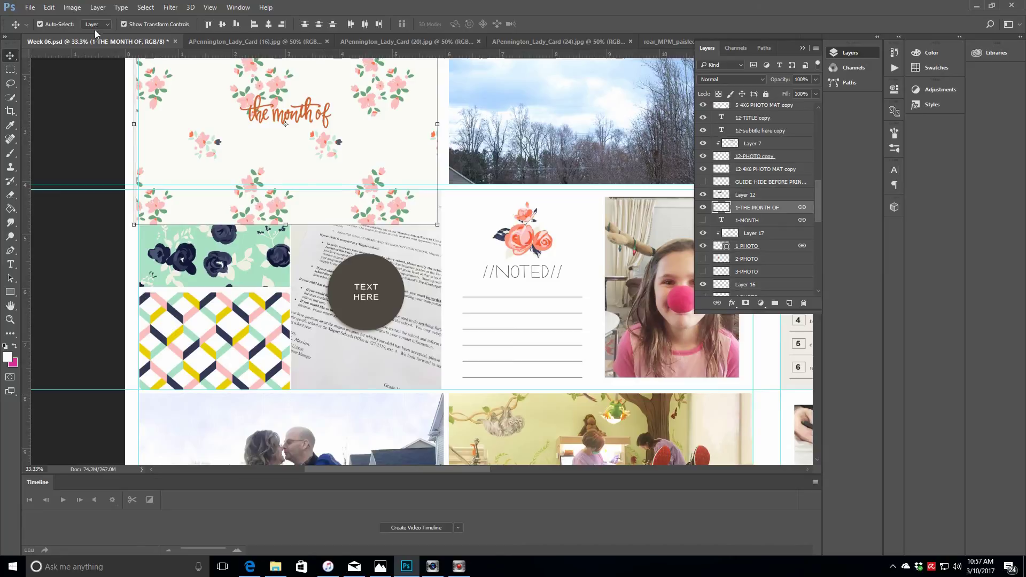
left_click(49, 7)
left_click(69, 39)
Add a new layer directly beneath 1-THE MONTH OF
scroll(157, 234, "up", 3)
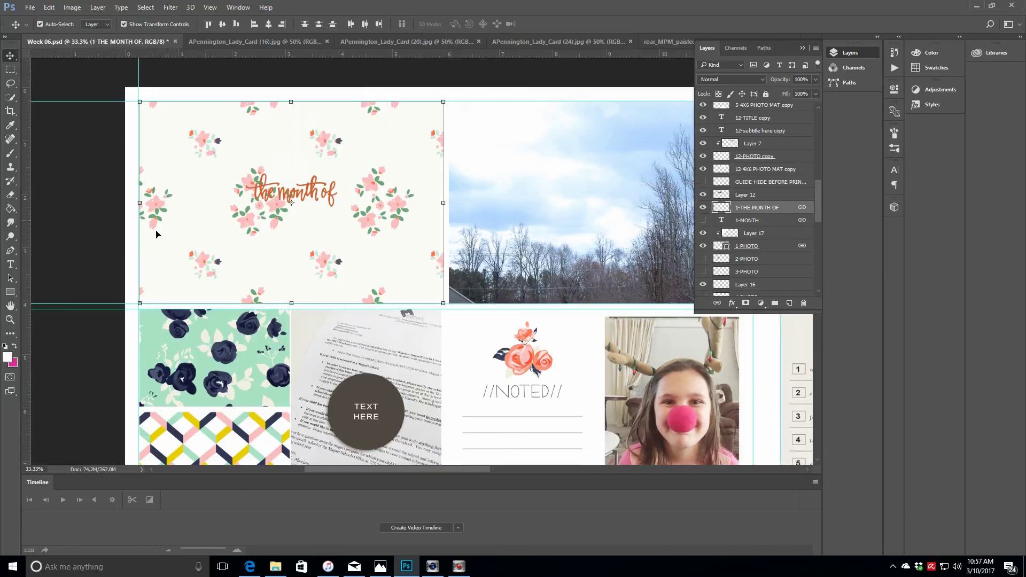
left_click(789, 304)
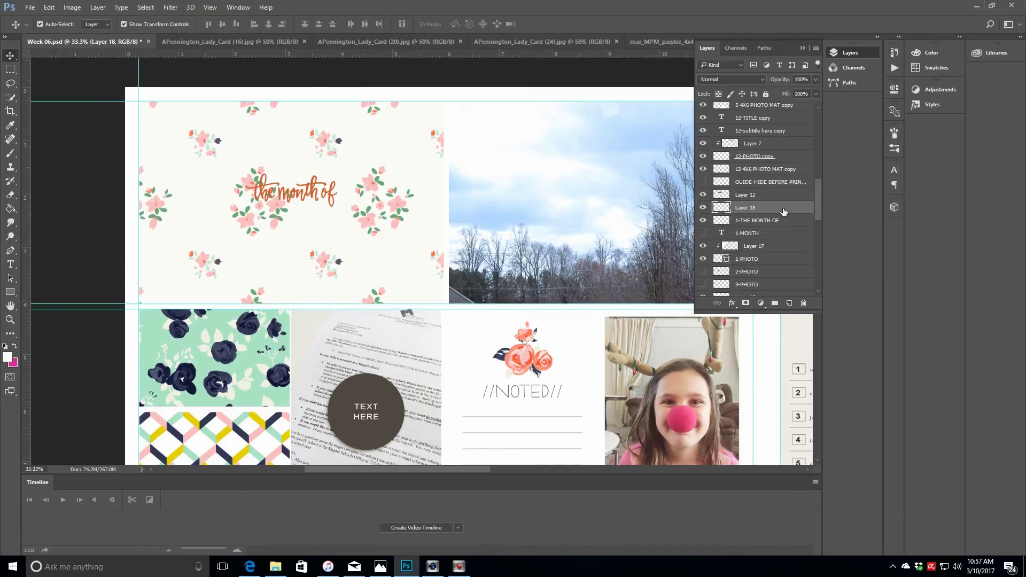
left_click_drag(784, 212, 780, 228)
Draw a white rectangle without a stroke, about 2.29 by 0.86 in, behind the "the month of" title
left_click(10, 293)
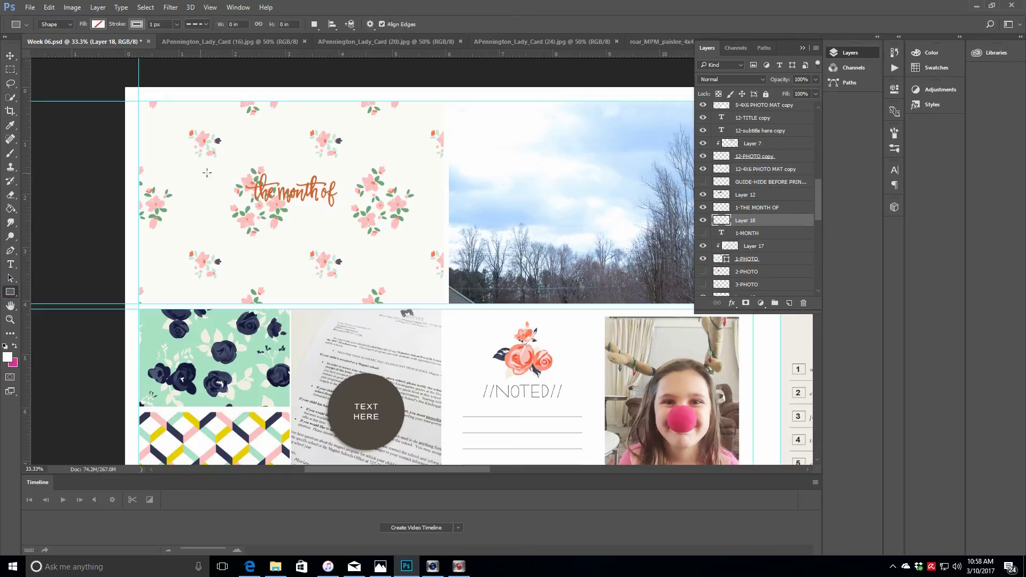
left_click(99, 24)
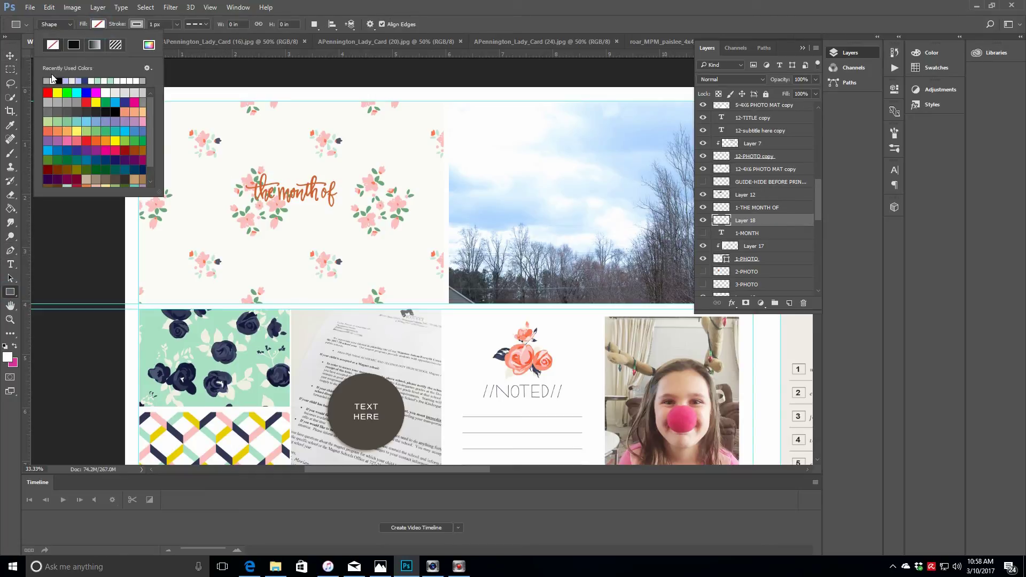
left_click(93, 80)
left_click(137, 25)
left_click(91, 44)
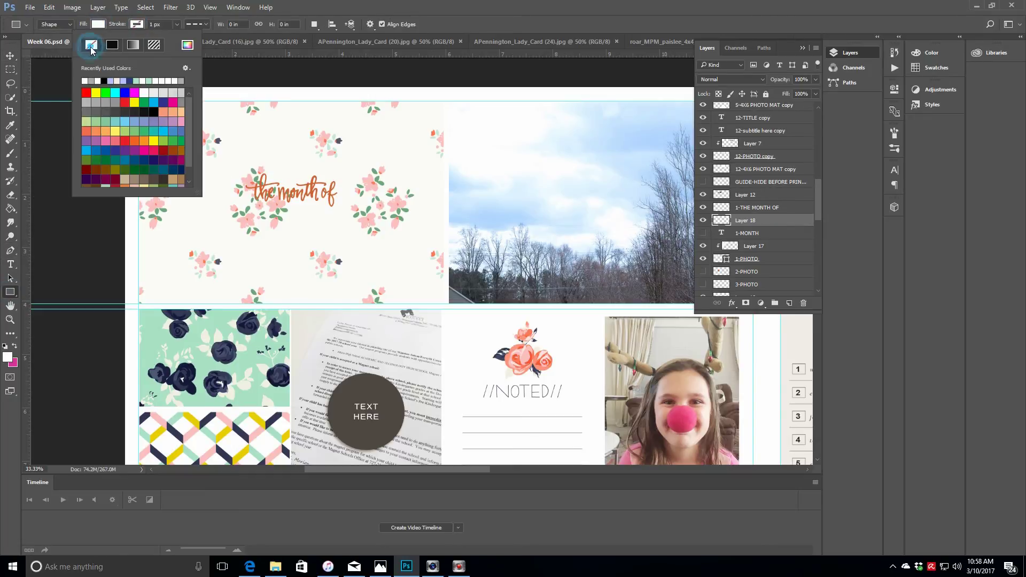
left_click_drag(231, 167, 353, 214)
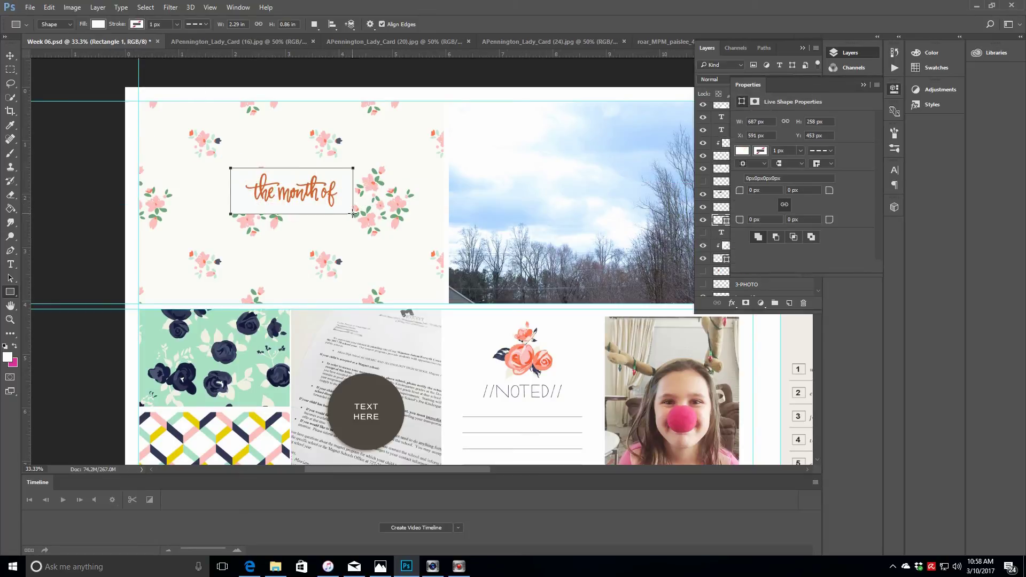
left_click(863, 85)
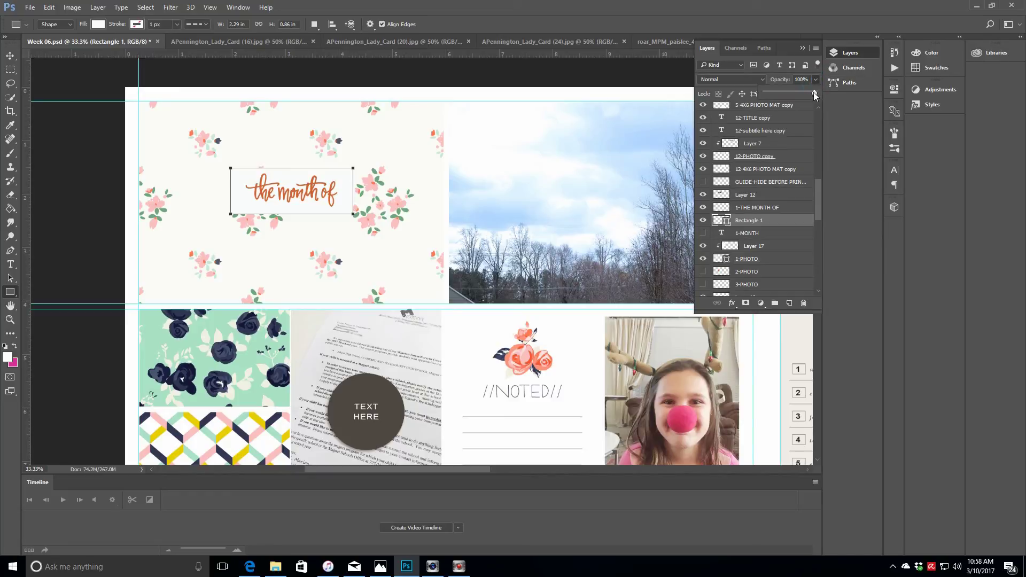
Lower the opacity of the white rectangle behind the title to 70%
left_click_drag(816, 79, 800, 95)
left_click(10, 319)
left_click(292, 24)
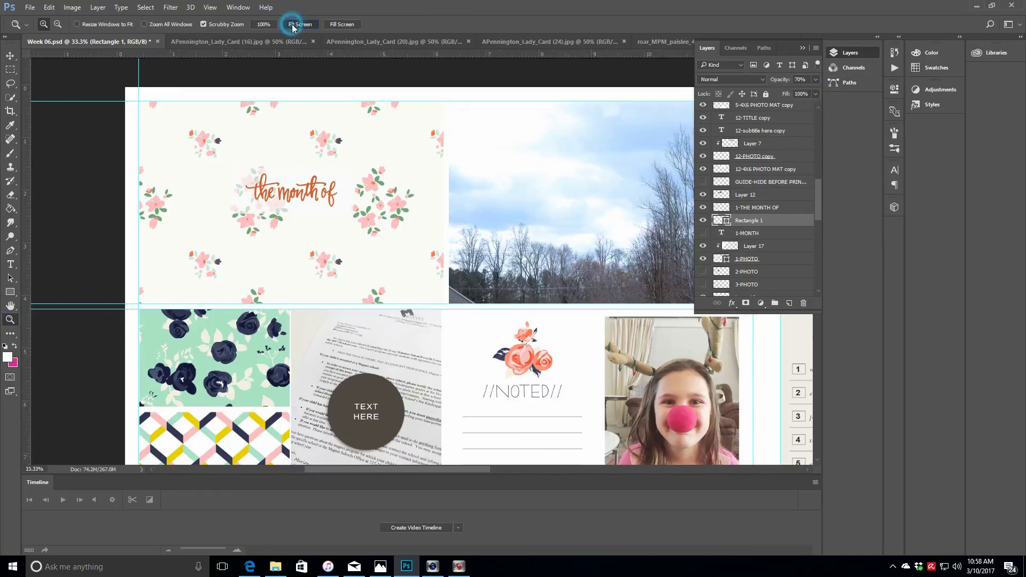
left_click(805, 47)
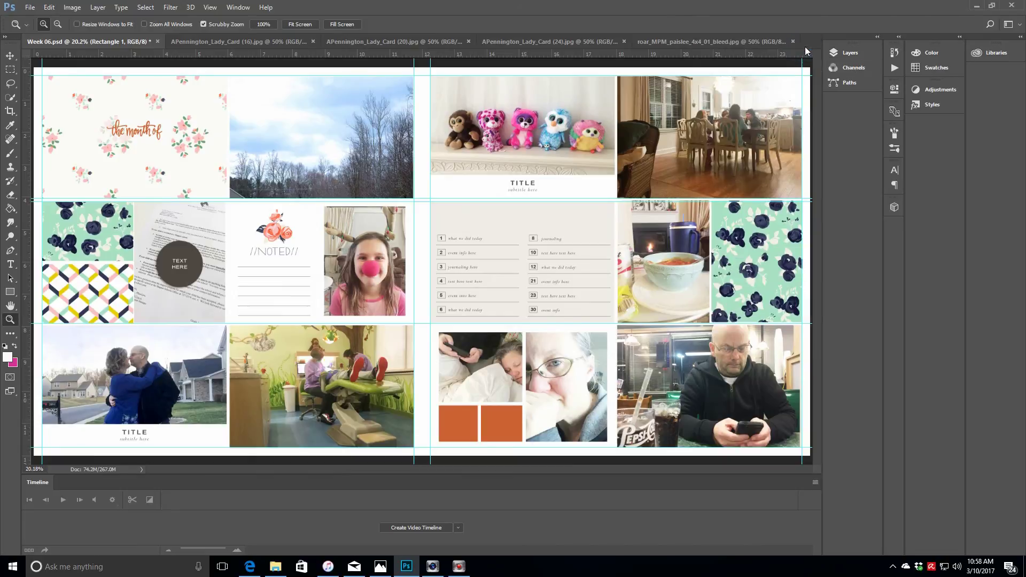
Hide the two orange squares, 3-PHOTO copy and 4-PHOTO copy, in the bottom-row collage on the right page
left_click(10, 55)
left_click(454, 422)
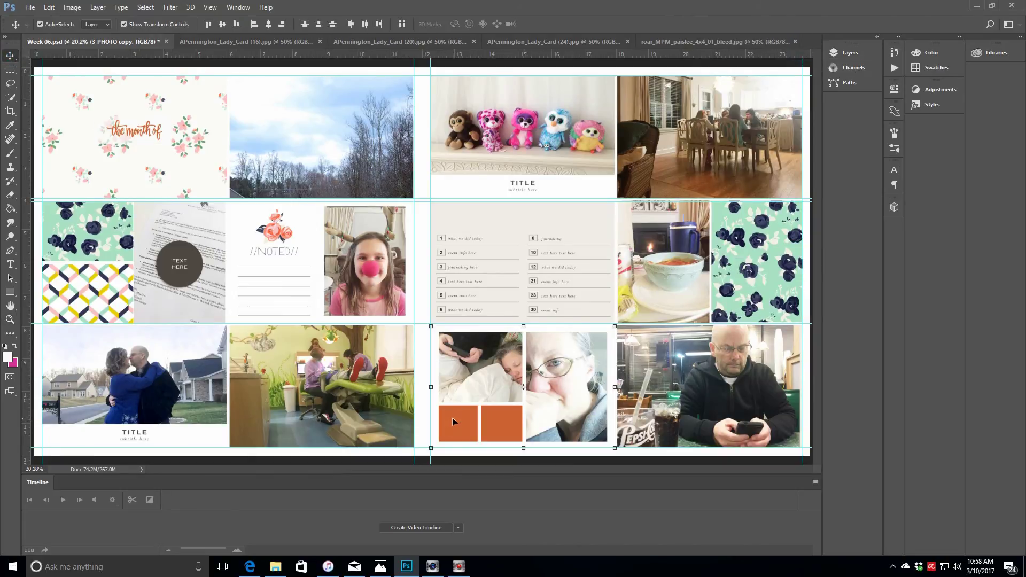
left_click(854, 53)
left_click_drag(816, 184, 818, 114)
left_click(498, 417)
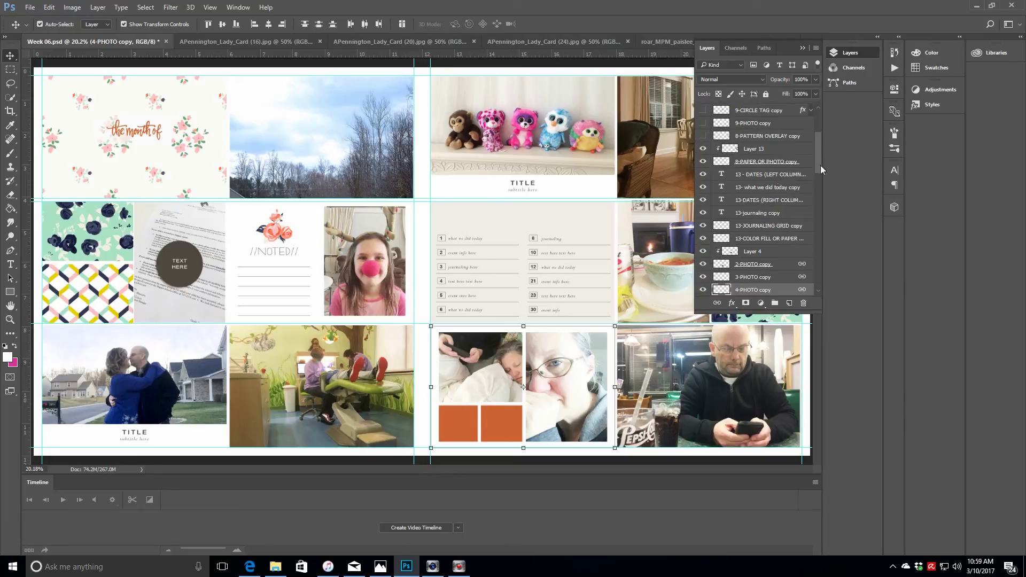
scroll(817, 155, "down", 3)
left_click(757, 160)
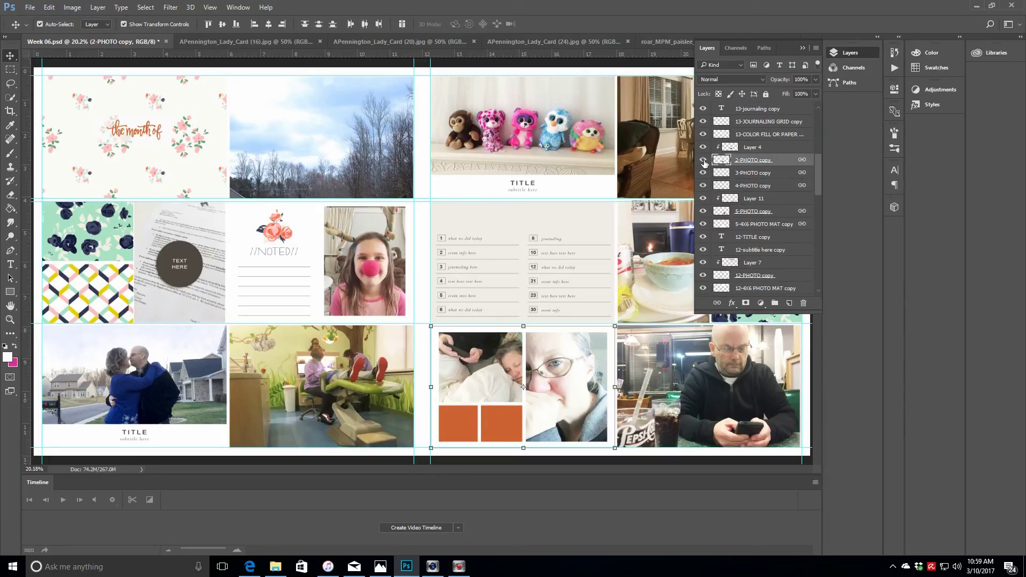
left_click(748, 174)
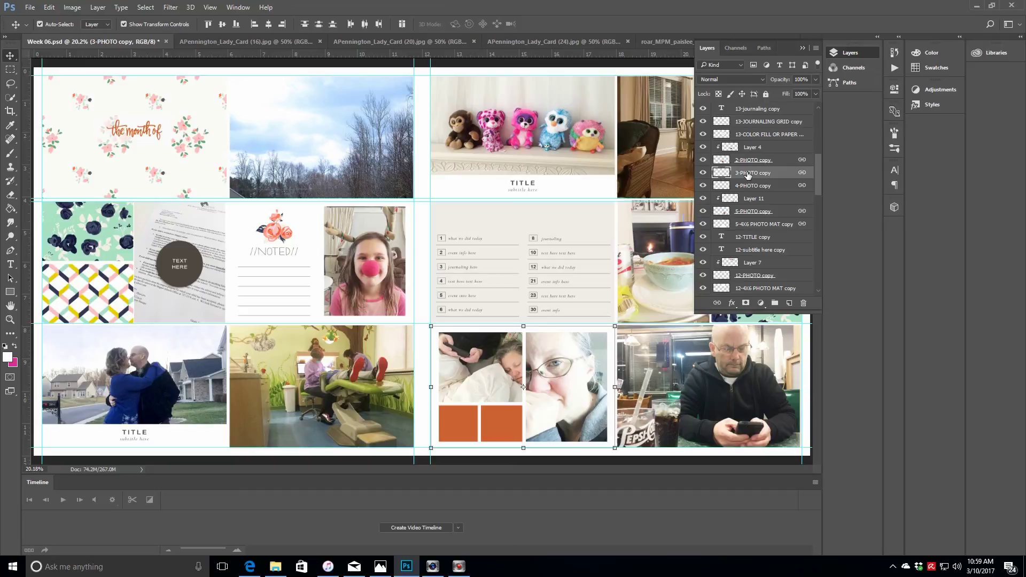
left_click(702, 173)
left_click(703, 186)
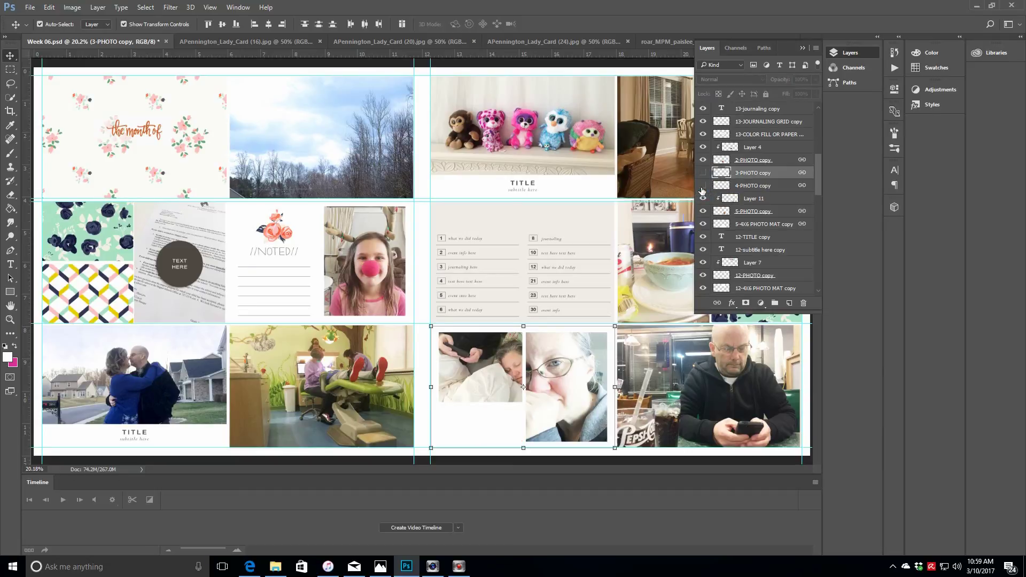
Copy the TO DO card from APennington_Lady_Card (20).jpg and return to the Week 06 layout
left_click(274, 42)
left_click(358, 42)
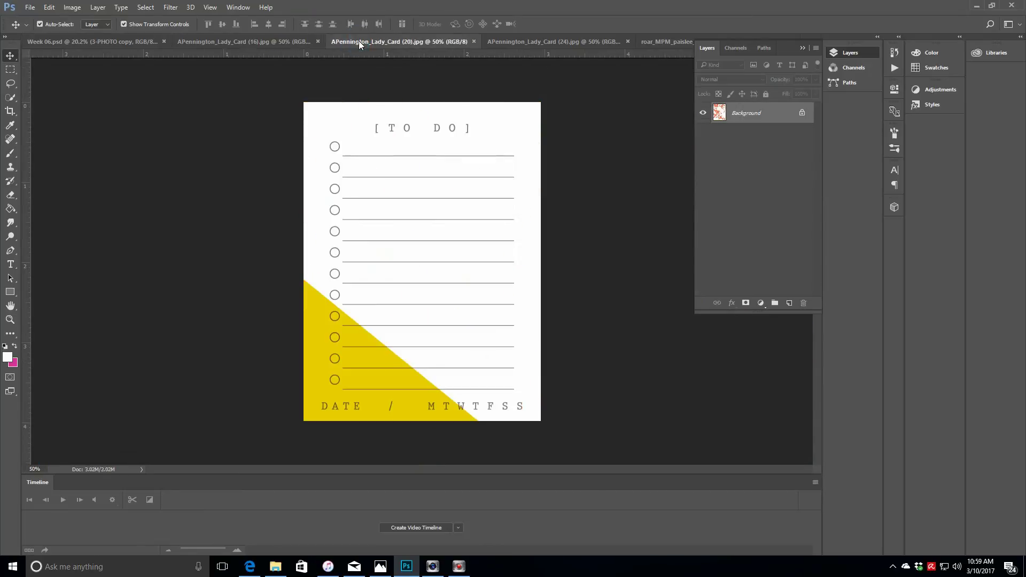
left_click(128, 43)
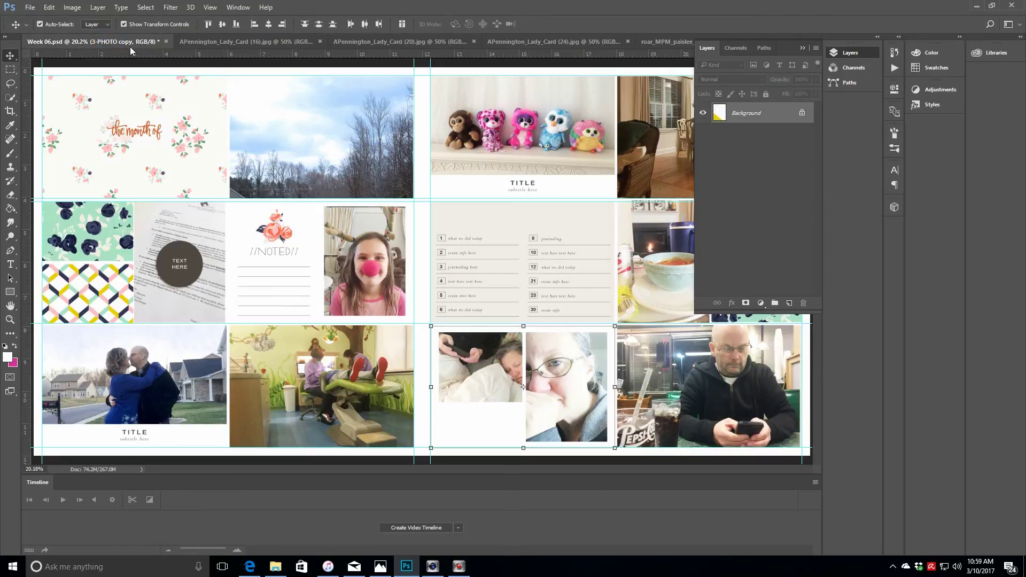
With 3-PHOTO copy hidden, draw a white rectangle about 2.59 by 1.14 in in the empty area below the bed photo
left_click(703, 290)
key("z")
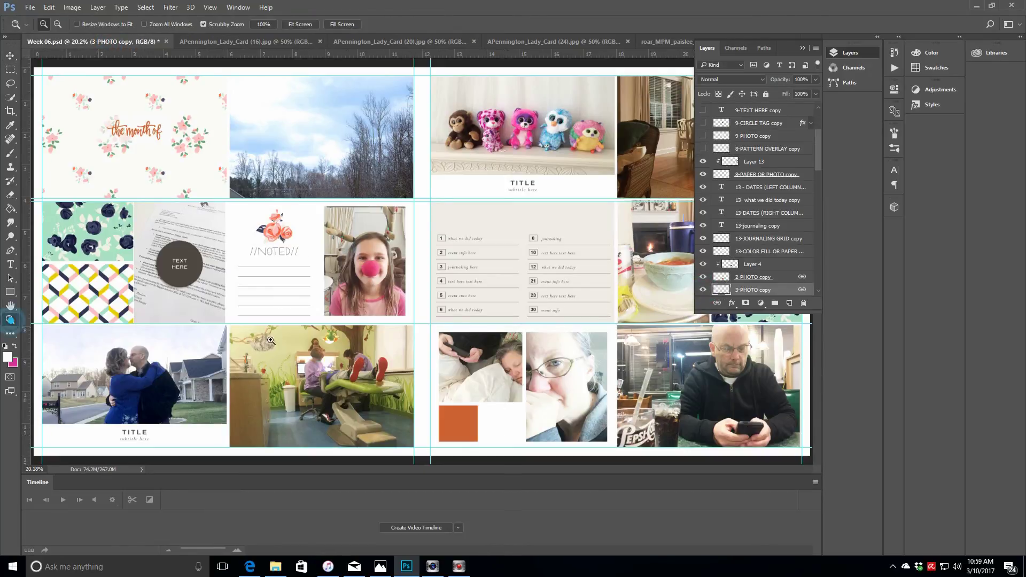
left_click(475, 425)
scroll(165, 136, "down", 3)
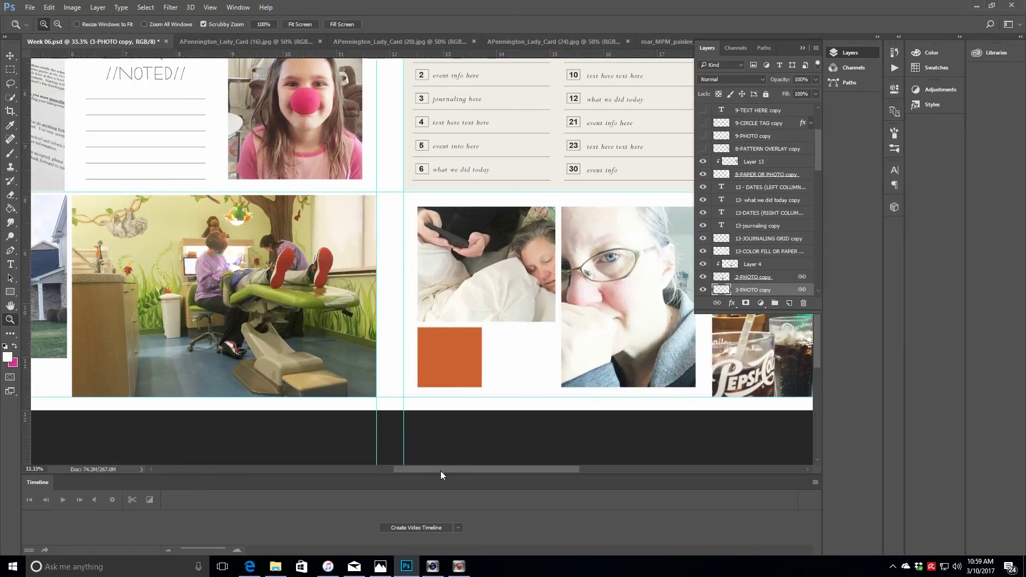
left_click_drag(441, 471, 452, 471)
key("v")
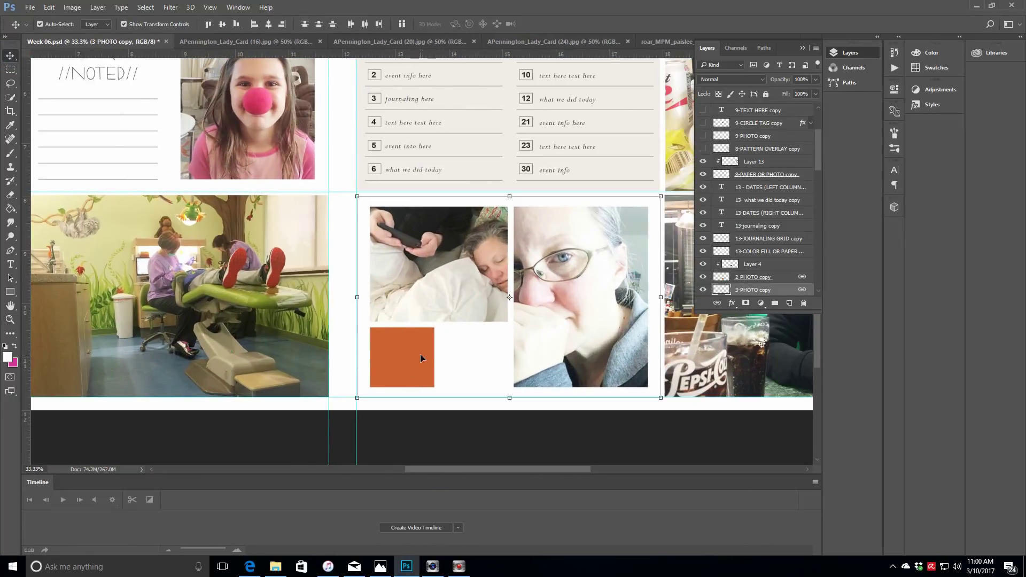
left_click(703, 290)
left_click(10, 292)
left_click_drag(369, 324, 508, 384)
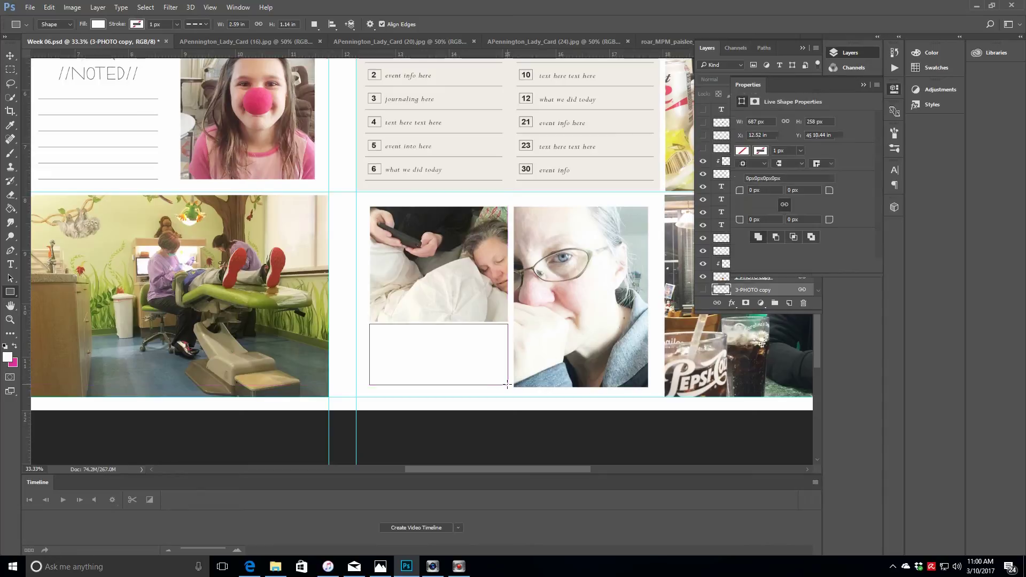
Paste the TO DO card above the new rectangle and align its lower-left corner with the collage's guides
key("ctrl+v")
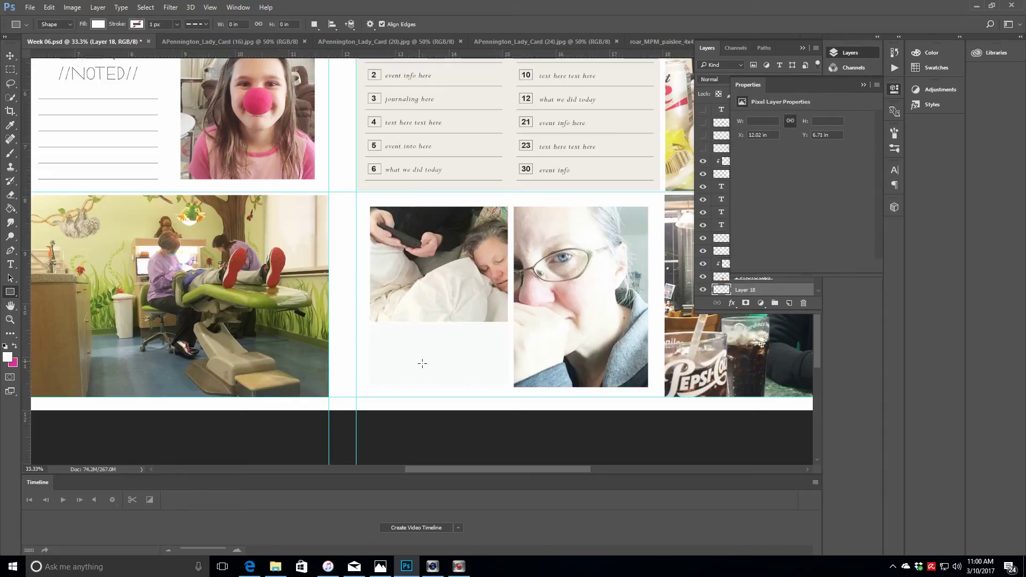
left_click(9, 55)
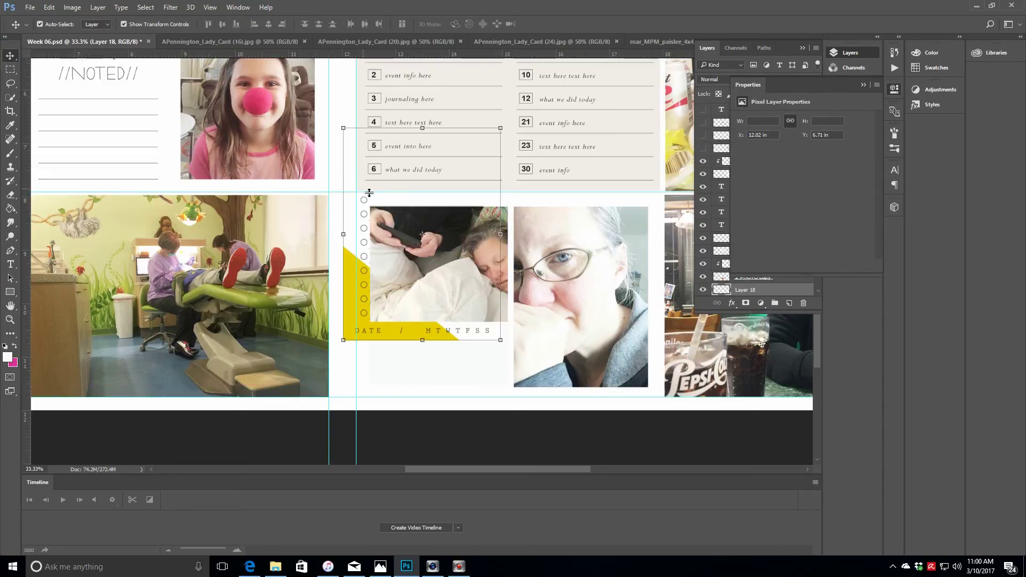
left_click(862, 84)
scroll(760, 240, "down", 3)
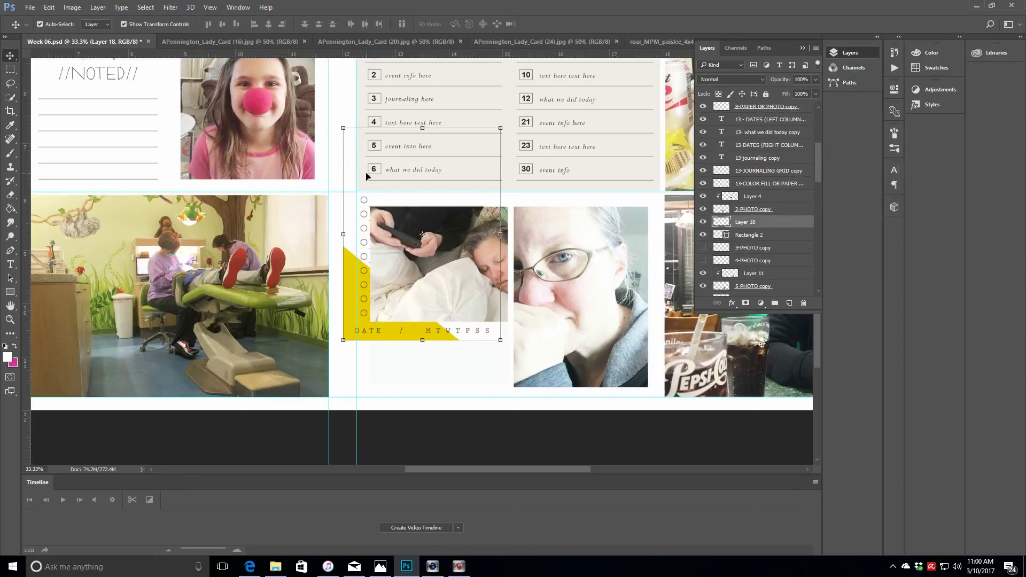
left_click_drag(367, 175, 363, 215)
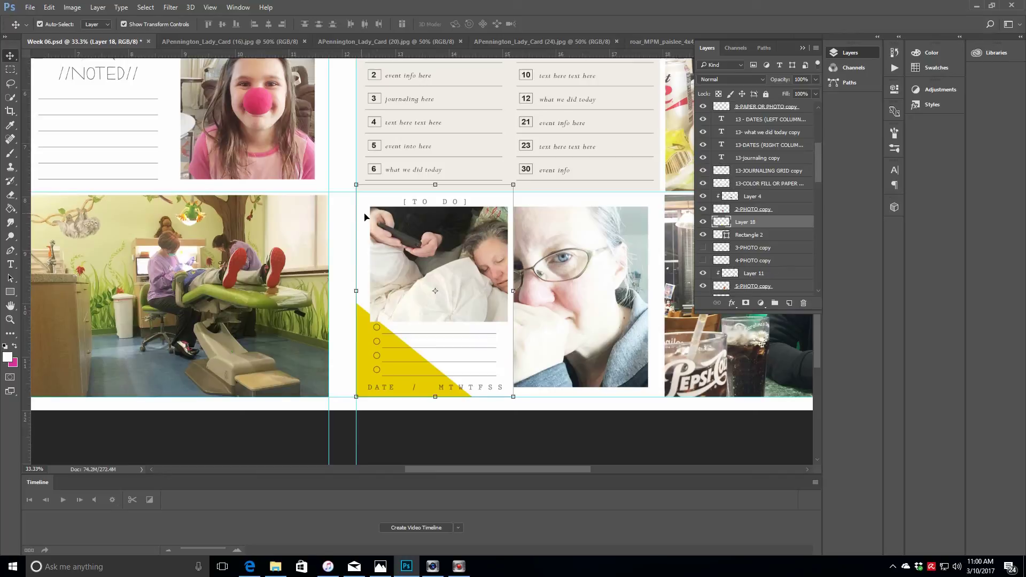
Shift the bed photo on Layer 4 slightly within its 2-PHOTO copy slot
left_click(775, 198)
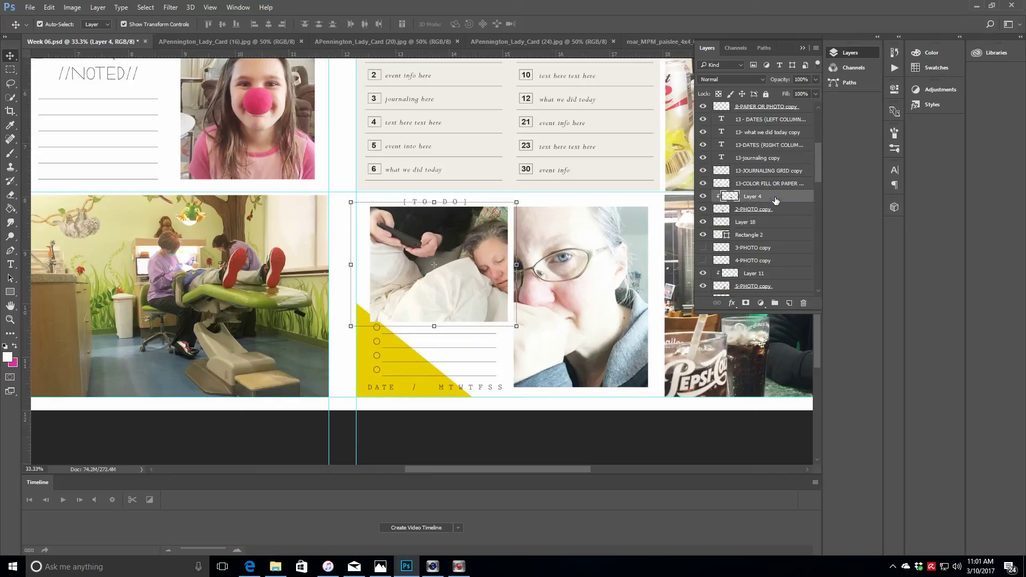
mouse_move(475, 297)
left_mouse_down()
mouse_move(468, 302)
mouse_move(497, 296)
mouse_move(470, 291)
mouse_move(479, 295)
left_mouse_up()
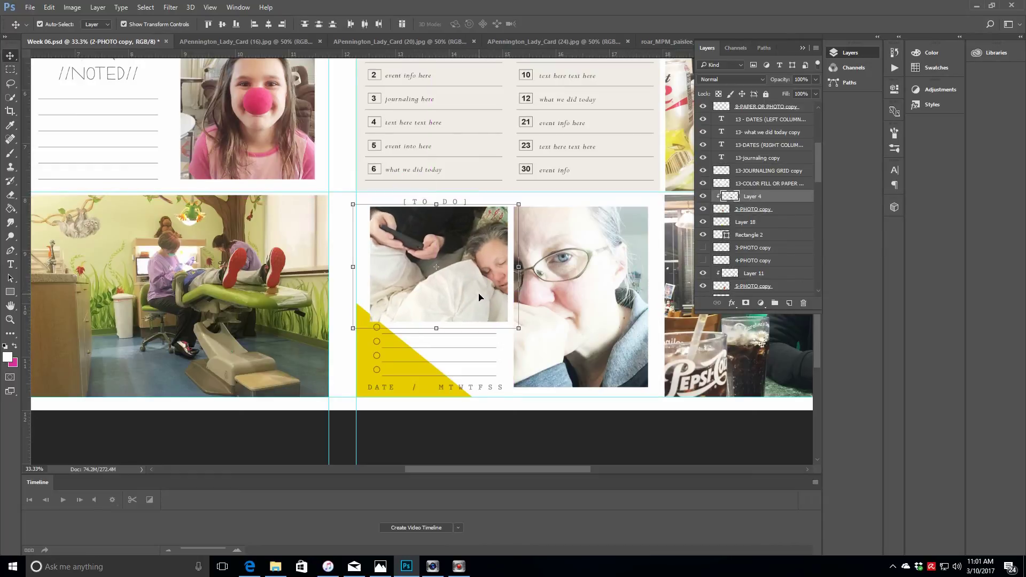
Scale the TO DO card on Layer 18 to 88.36% so it fits the collage space behind and below the bed photo
left_click(774, 223)
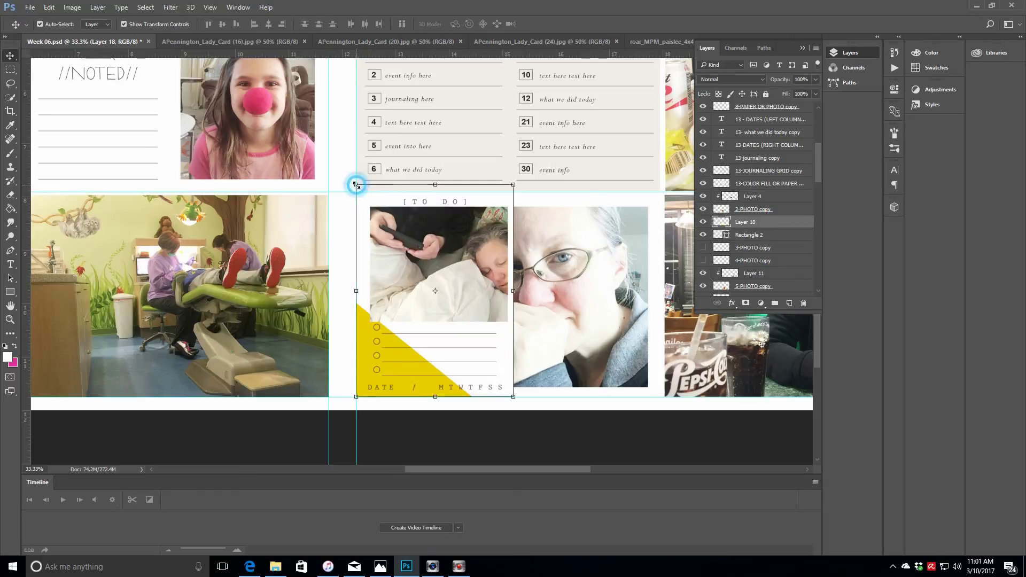
left_click_drag(356, 184, 369, 203)
left_click_drag(514, 397, 508, 389)
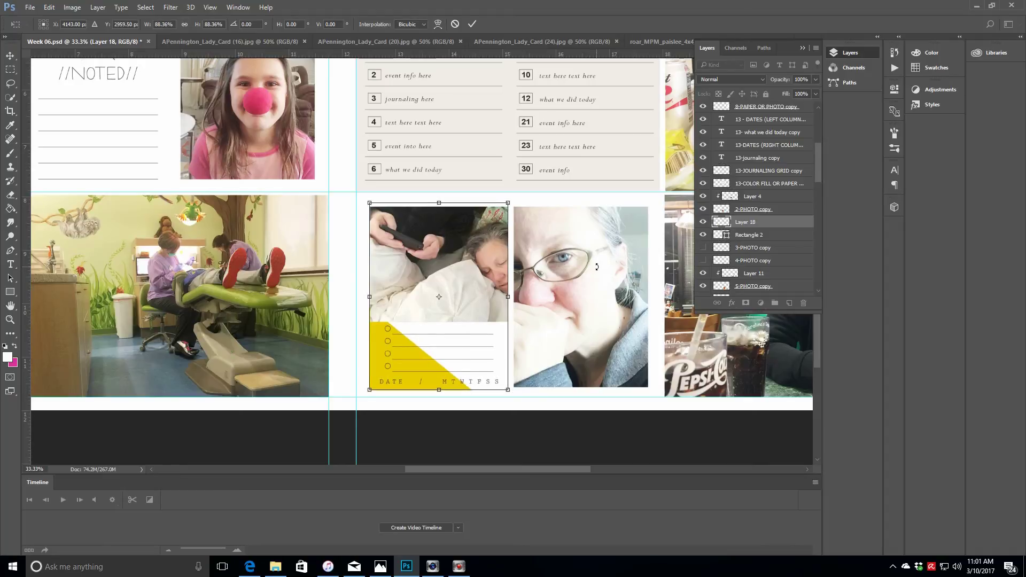
left_click(473, 24)
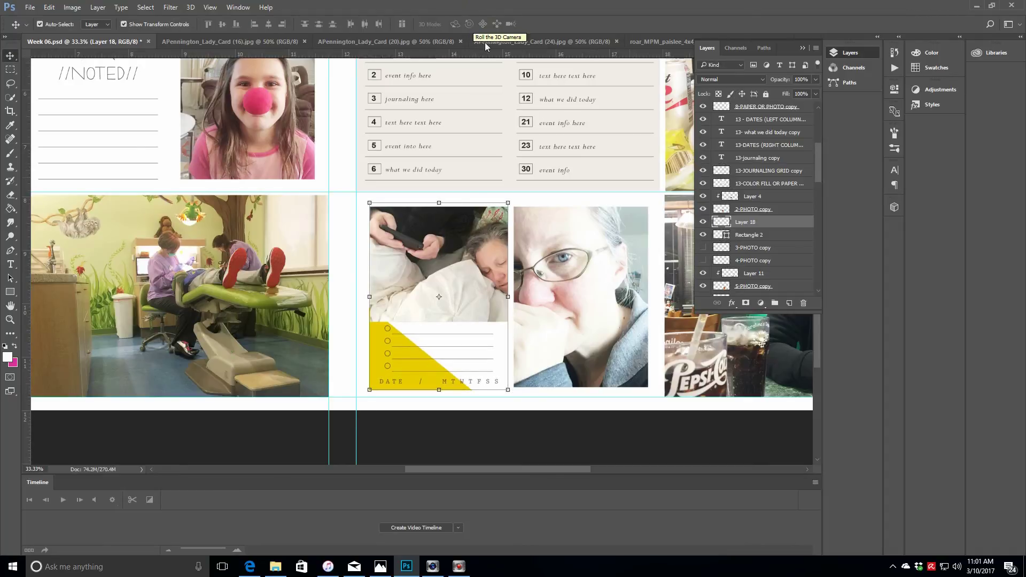
Shift the navy-floral paper on Layer 13 slightly within its slot beside the soup photo
left_click(792, 280)
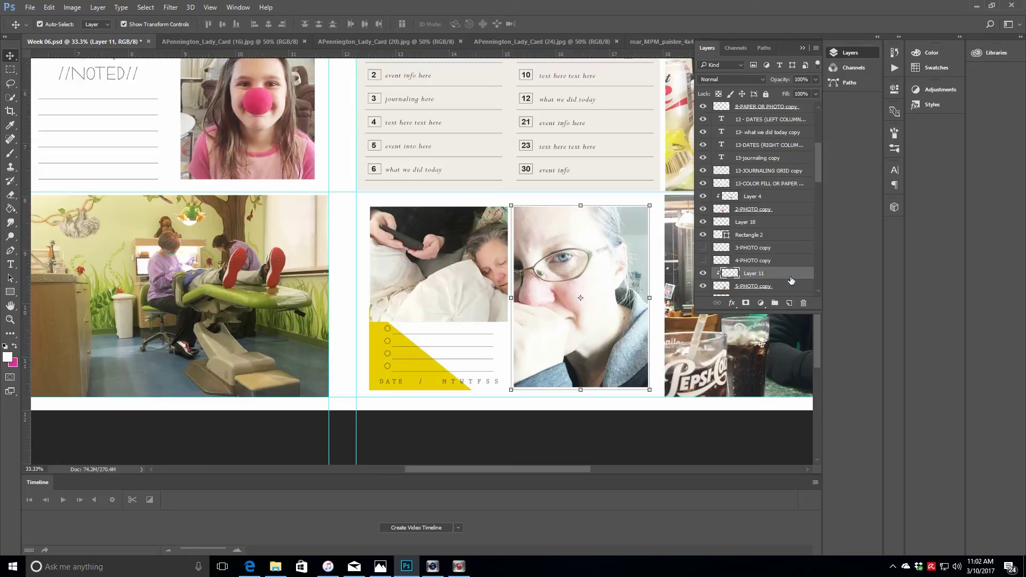
left_click(775, 286)
key("z")
left_click(290, 24)
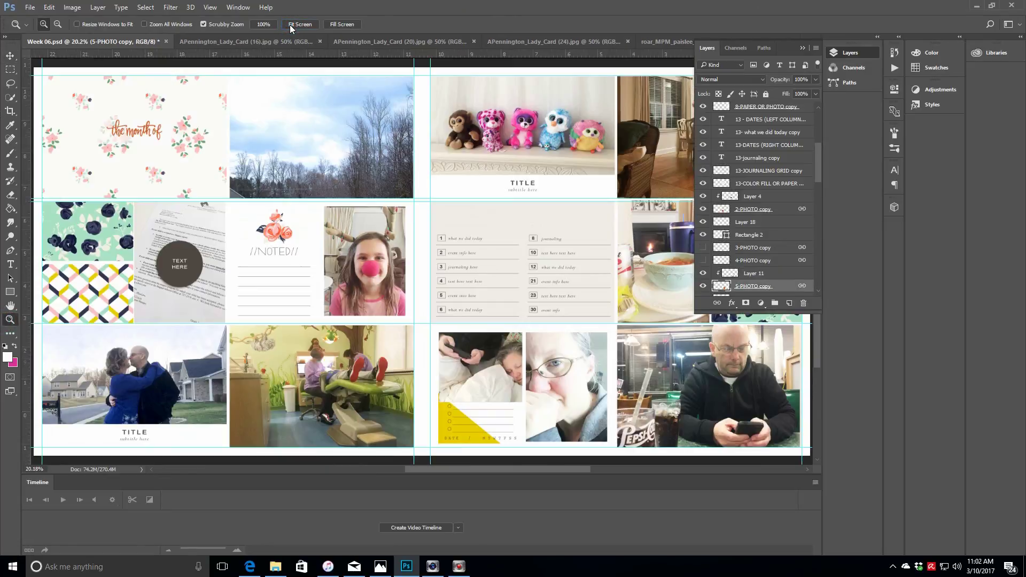
left_click(804, 51)
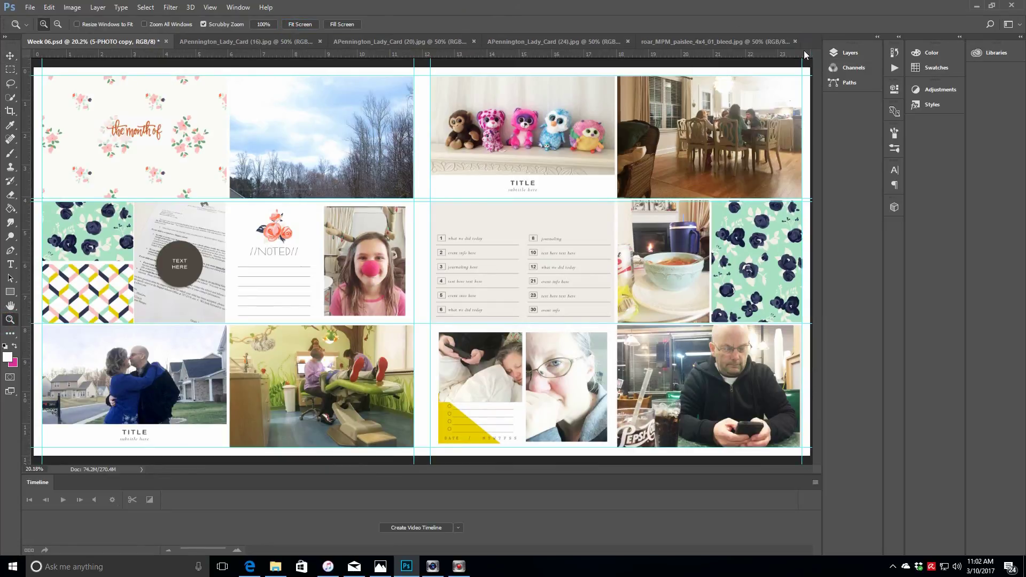
left_click(769, 239)
left_click(769, 240)
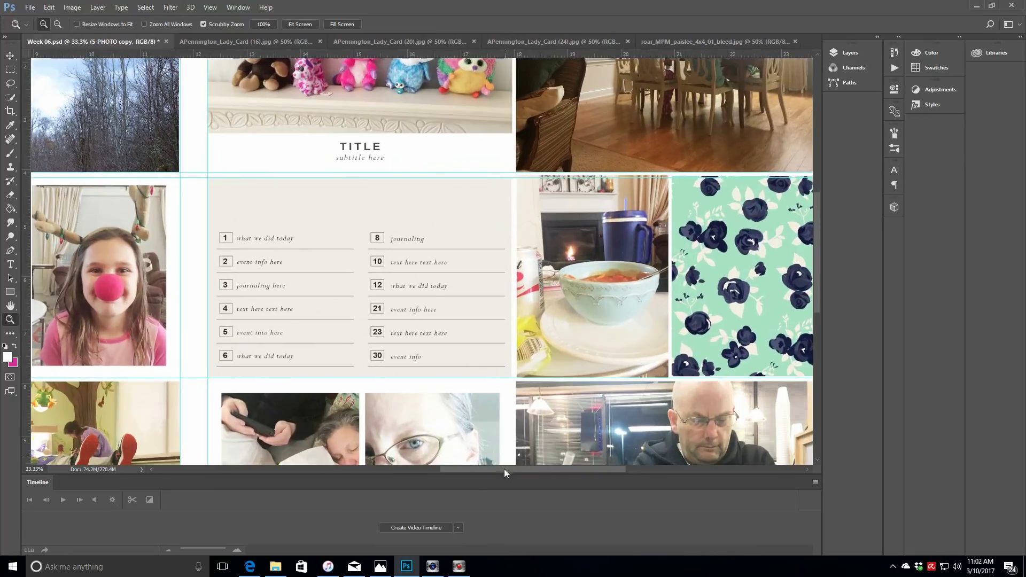
left_click_drag(506, 470, 545, 472)
left_click(12, 56)
left_click(849, 53)
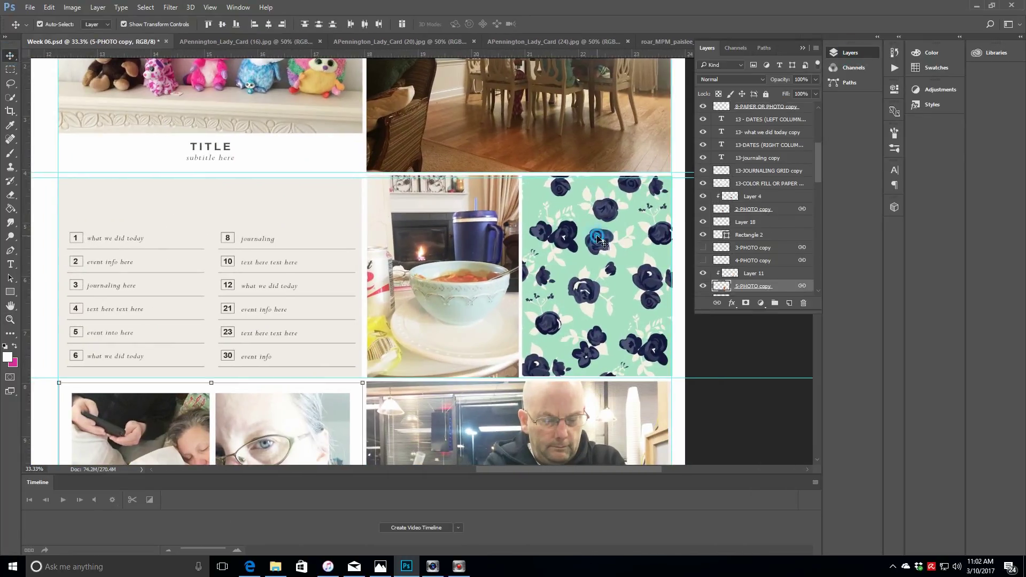
left_click(602, 240)
left_click(763, 123)
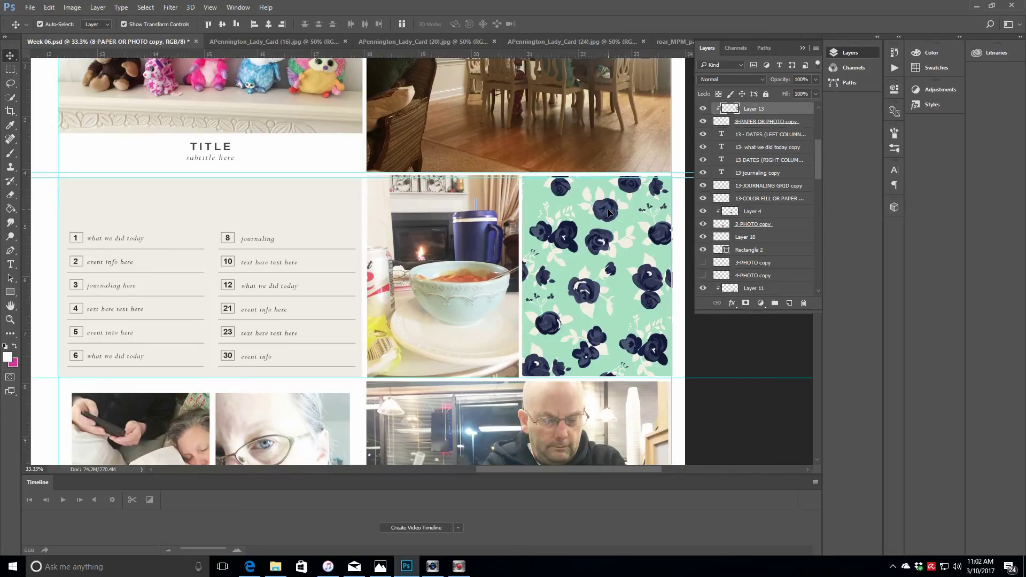
left_click_drag(608, 214, 606, 216)
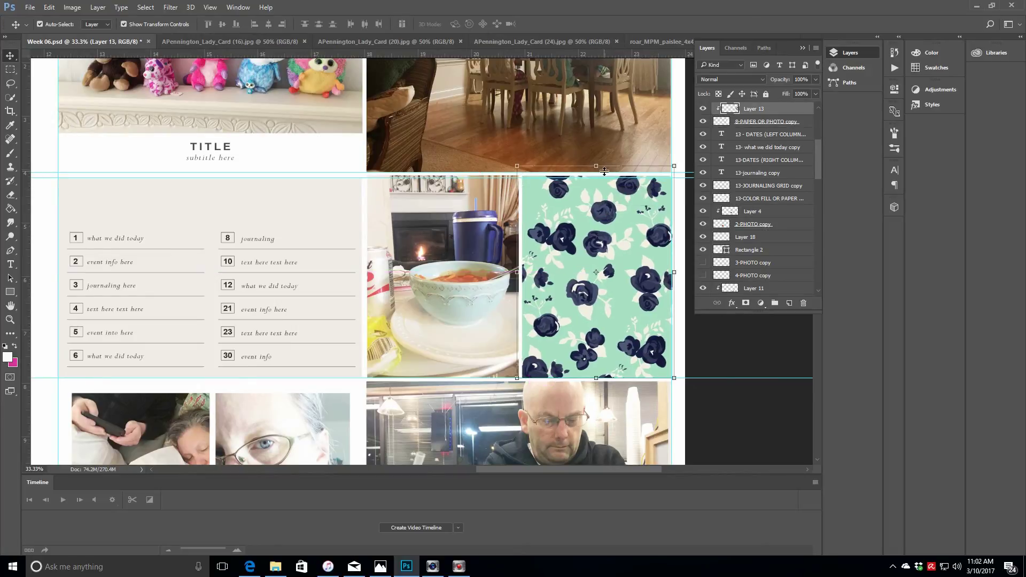
Reduce the 8-PAPER OR PHOTO copy slot to 98.94% height so its upper edge meets the guide
left_click(746, 124)
key("ctrl+t")
left_click_drag(597, 174, 598, 178)
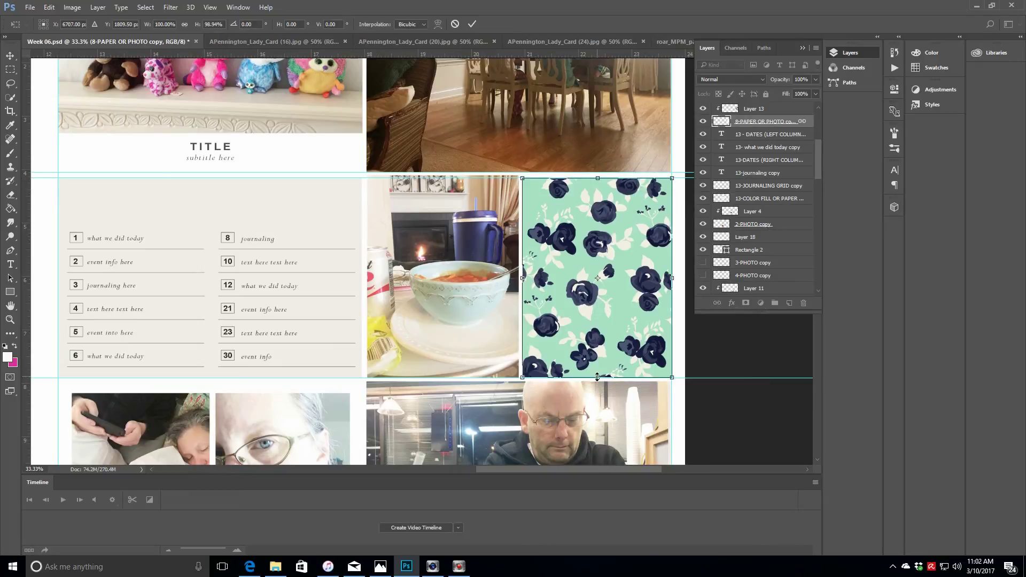
left_click_drag(597, 378, 597, 377)
left_click(472, 24)
Reduce the soup photo on Layer 8 to 98.94% height so its upper edge meets the guide
left_click(442, 291)
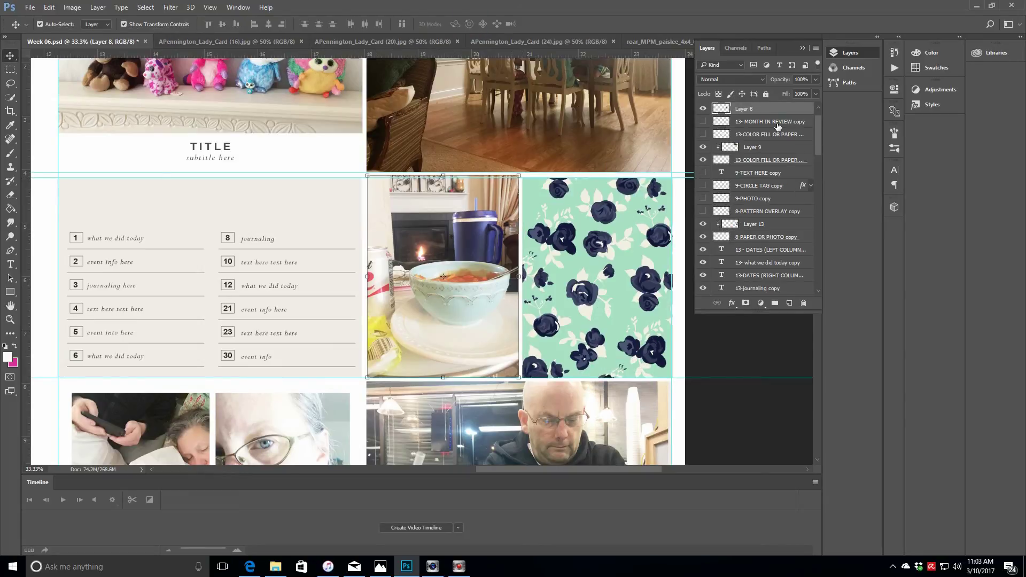
scroll(813, 131, "up", 1)
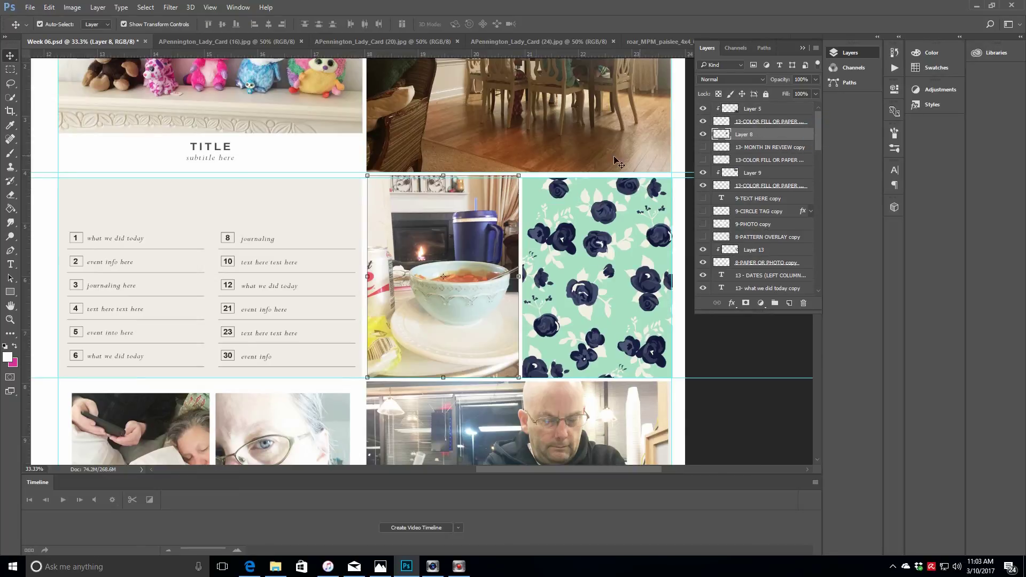
left_click_drag(443, 176, 443, 176)
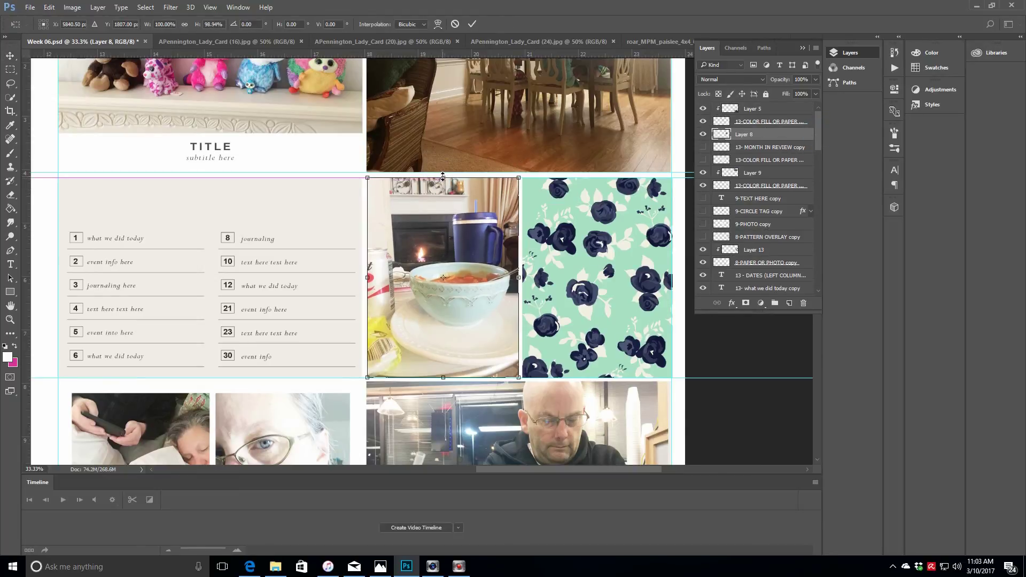
left_click(472, 24)
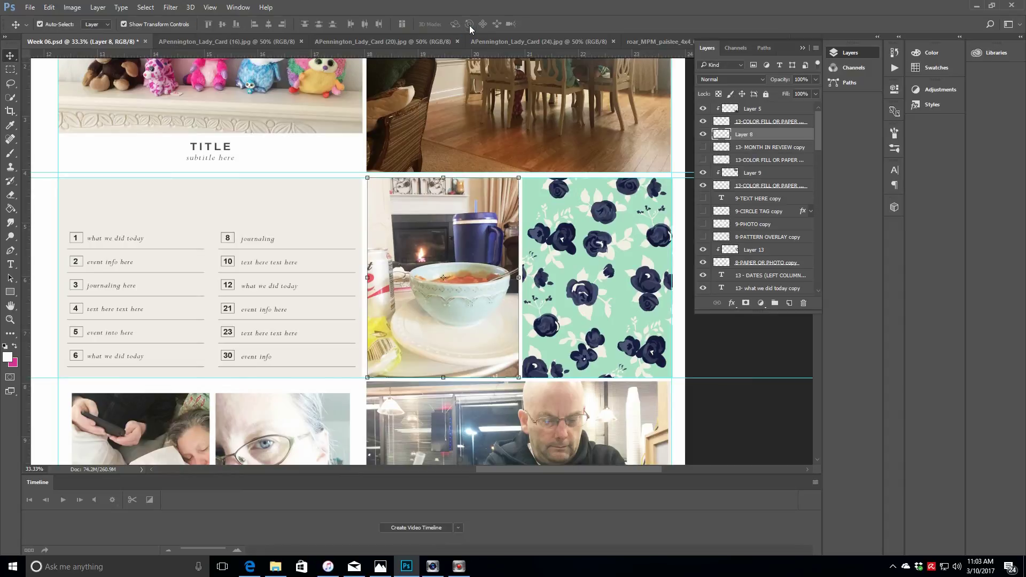
Open the mint paper roar-MPM-vwibbens-solids6 from the MPM_Roar_solids folder
key("z")
left_click(301, 24)
left_click(30, 7)
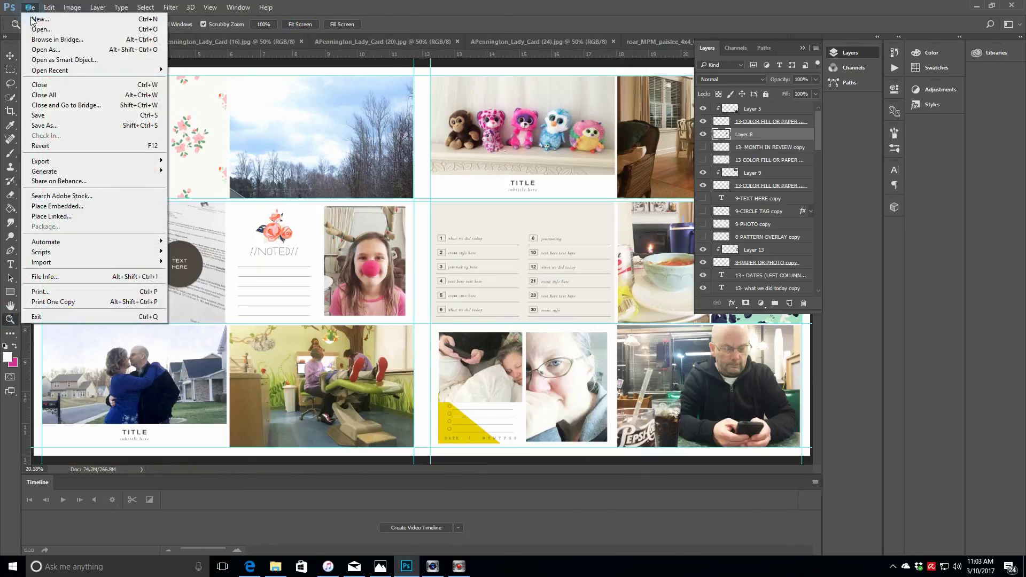
left_click(32, 29)
left_click(222, 28)
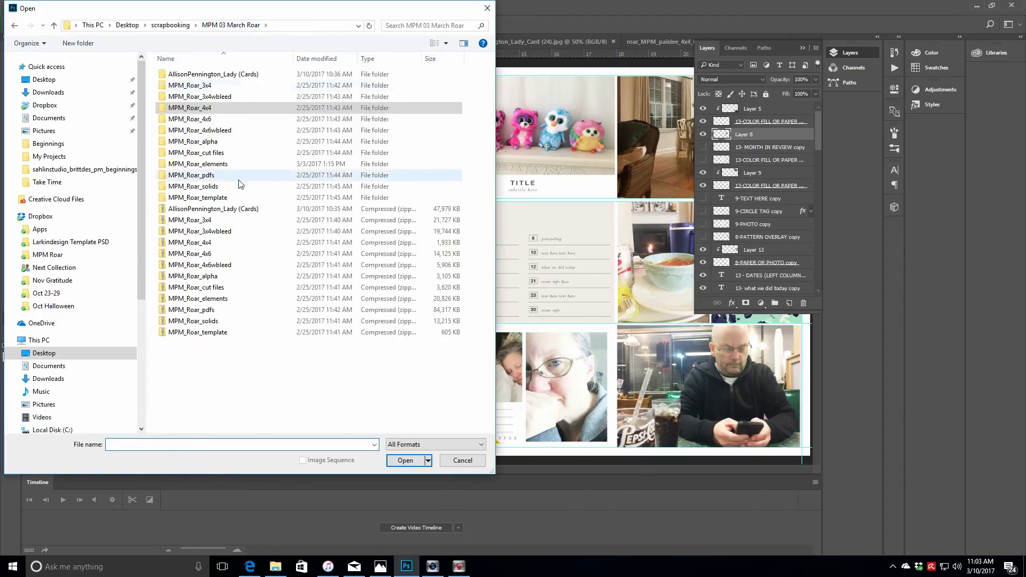
double_click(222, 195)
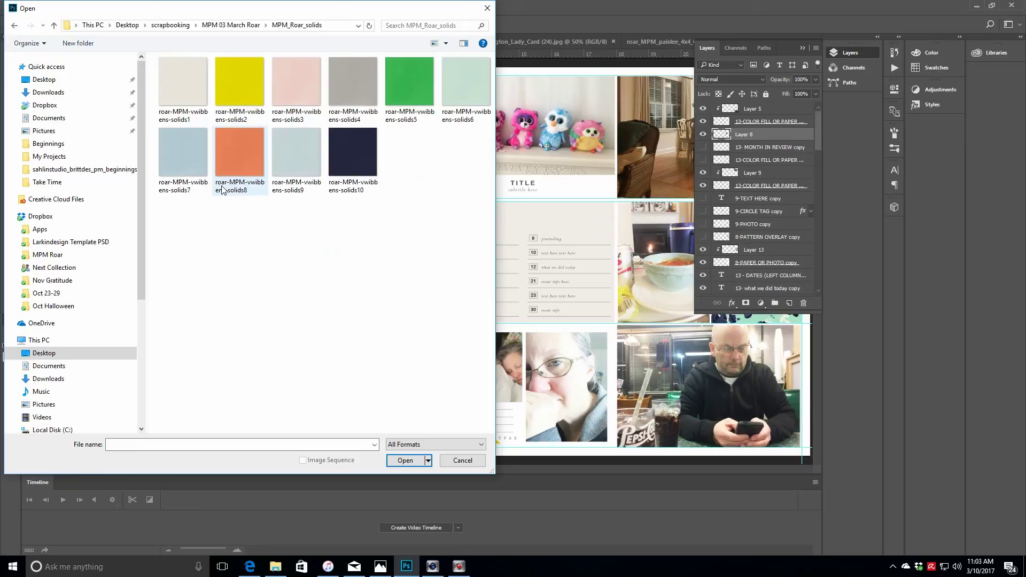
left_click(355, 83)
left_click(465, 82)
left_click(399, 460)
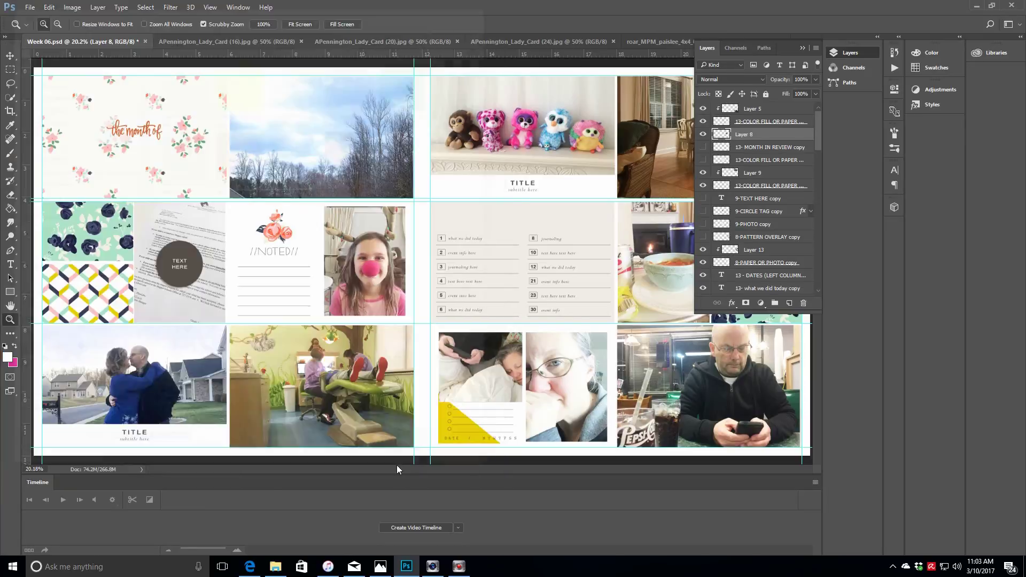
Copy the whole mint paper and paste two copies of it directly above the Background layer in Week 06.psd
key("ctrl+a")
key("ctrl+c")
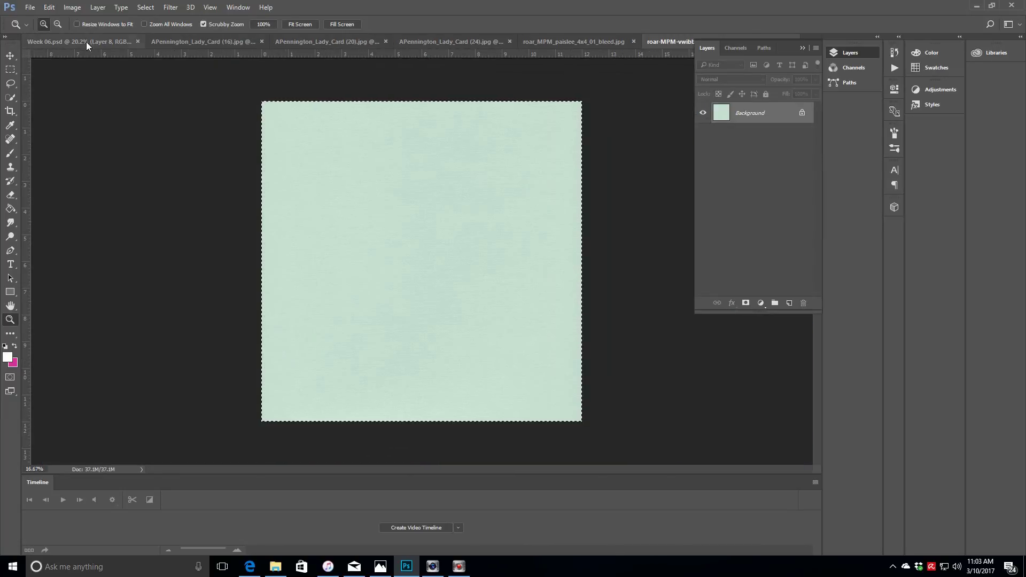
left_click(87, 43)
left_click_drag(818, 116, 823, 288)
left_click(769, 277)
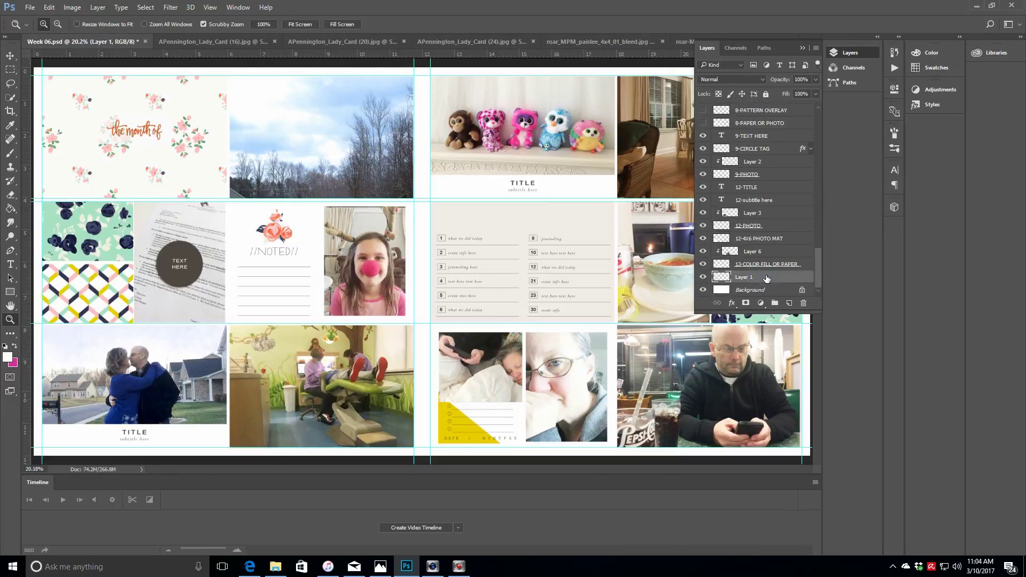
key("ctrl+v")
key("v")
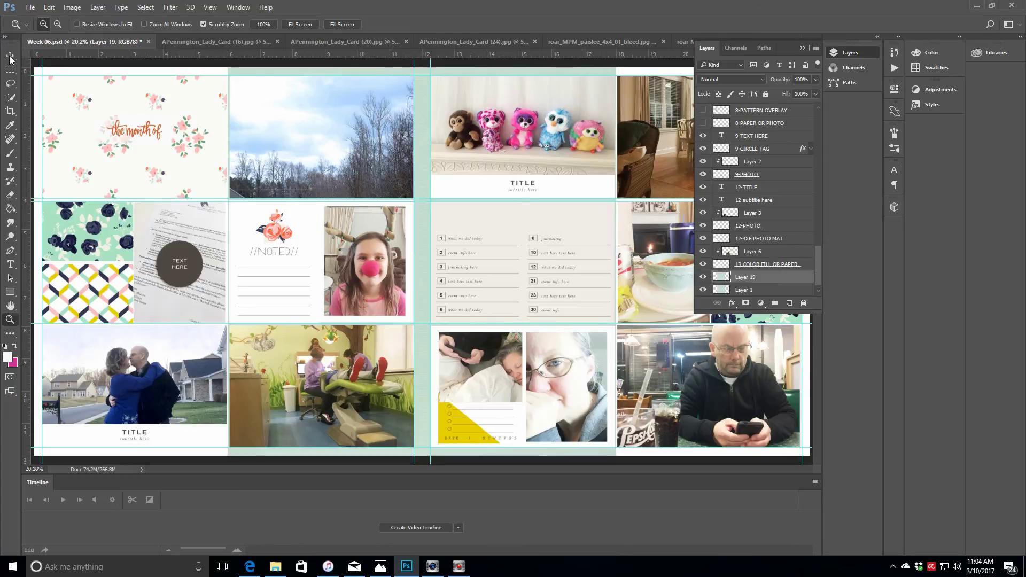
Position the mint paper on Layer 19 so it covers the background of the right-hand page
left_click_drag(388, 336, 231, 336)
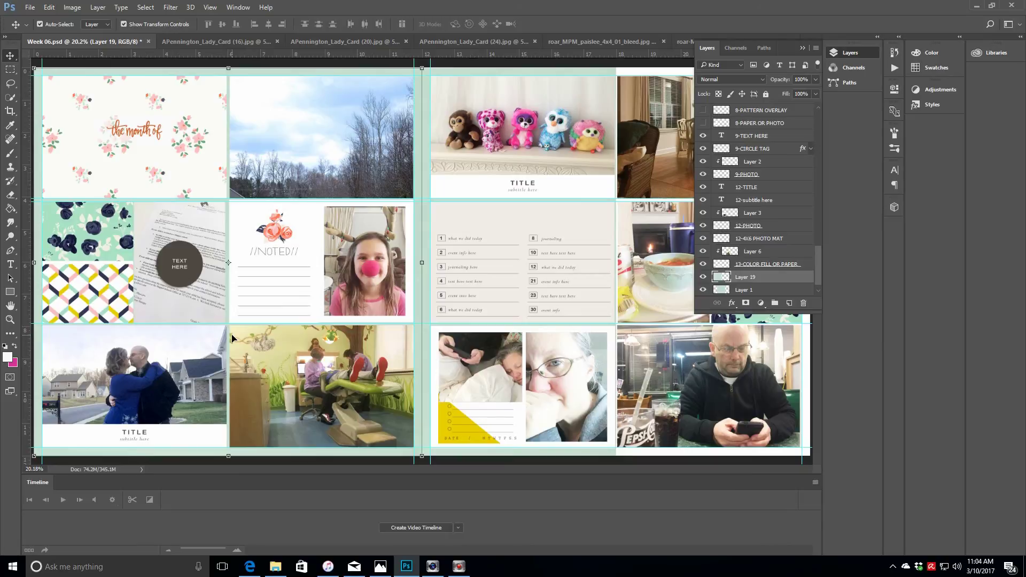
left_click(782, 292)
left_click(802, 47)
left_click_drag(464, 228, 807, 224)
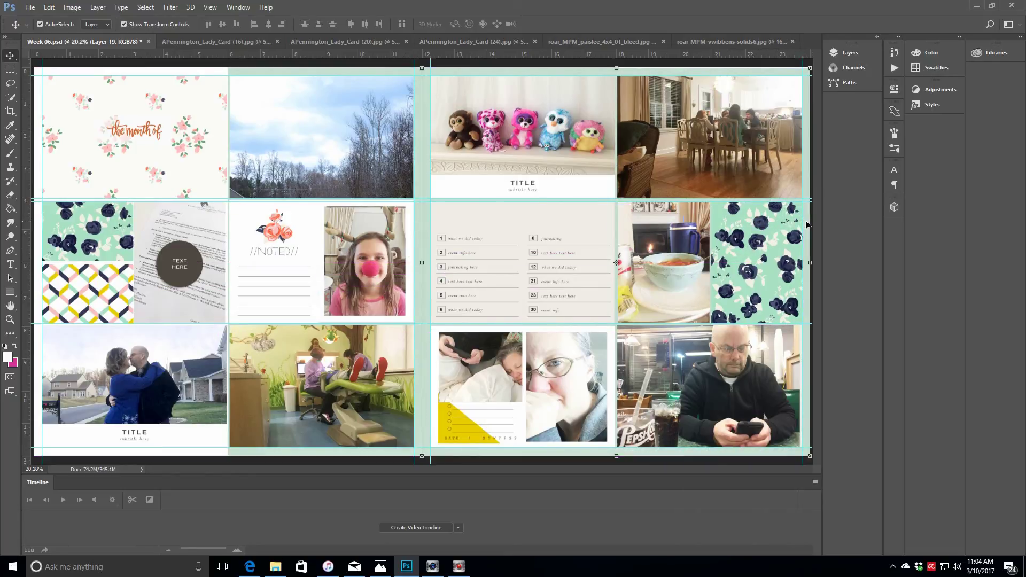
Position the mint paper on Layer 1 so it covers the background of the left-hand page
left_click(850, 53)
left_click(772, 290)
left_click_drag(817, 251, 818, 271)
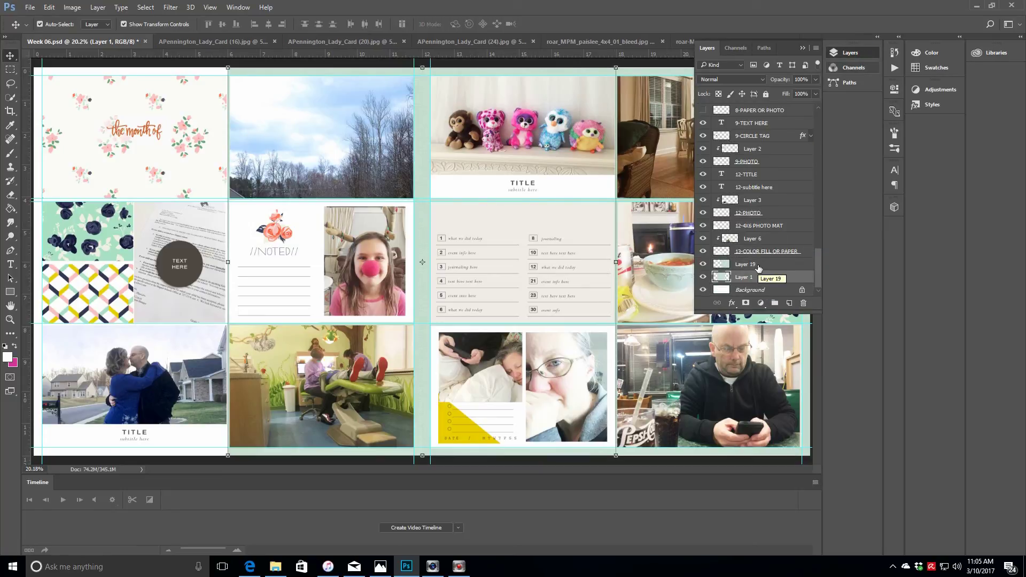
left_click_drag(254, 455, 59, 456)
left_click(802, 48)
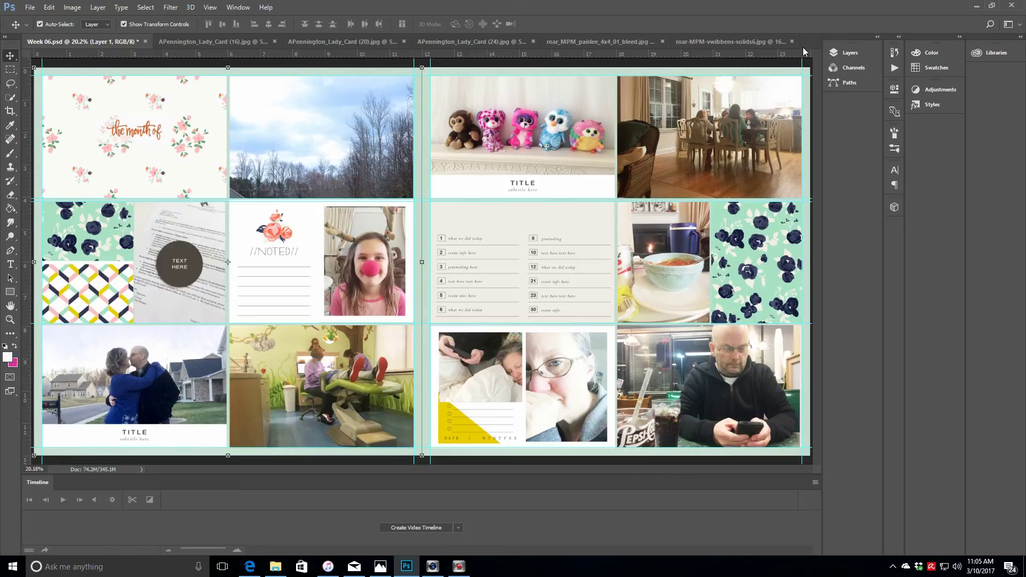
Replace the circle tag's placeholder text with "YAY FOR" and, on a second line, the person's first name with an exclamation mark
left_click(846, 52)
left_click(9, 319)
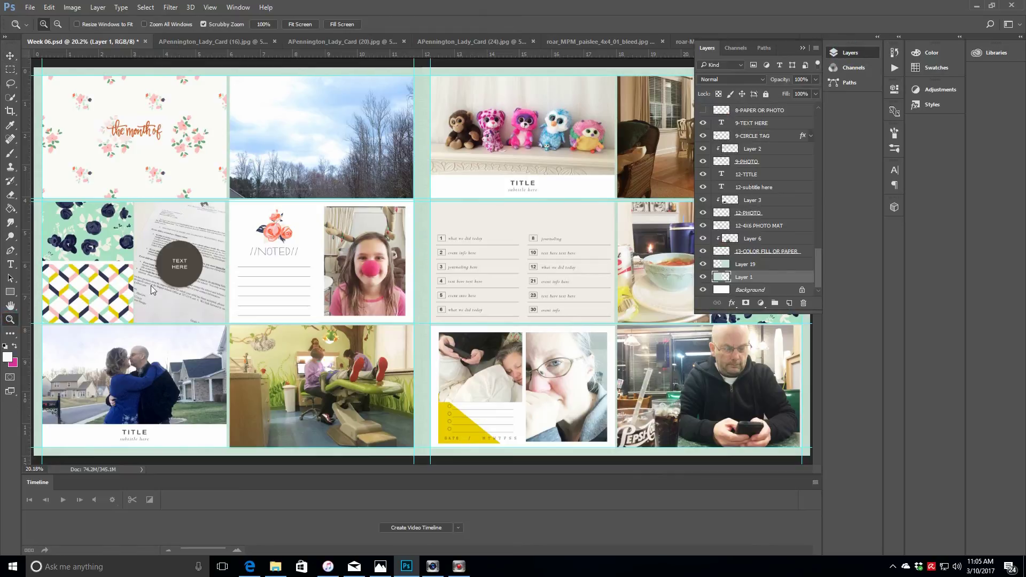
double_click(158, 307)
left_click_drag(473, 470, 419, 470)
scroll(408, 287, "down", 2)
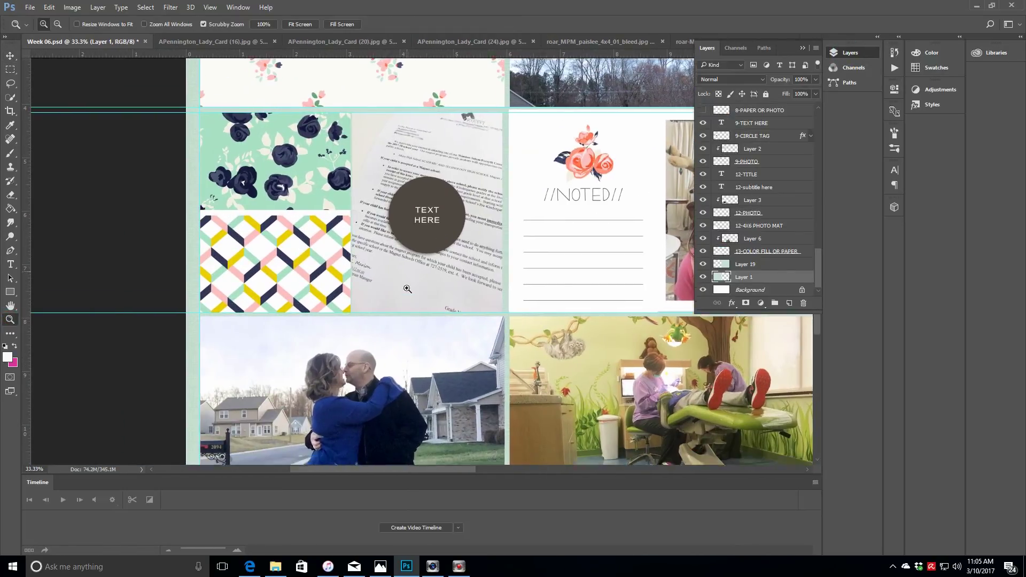
left_click(10, 55)
left_click(434, 169)
key("t")
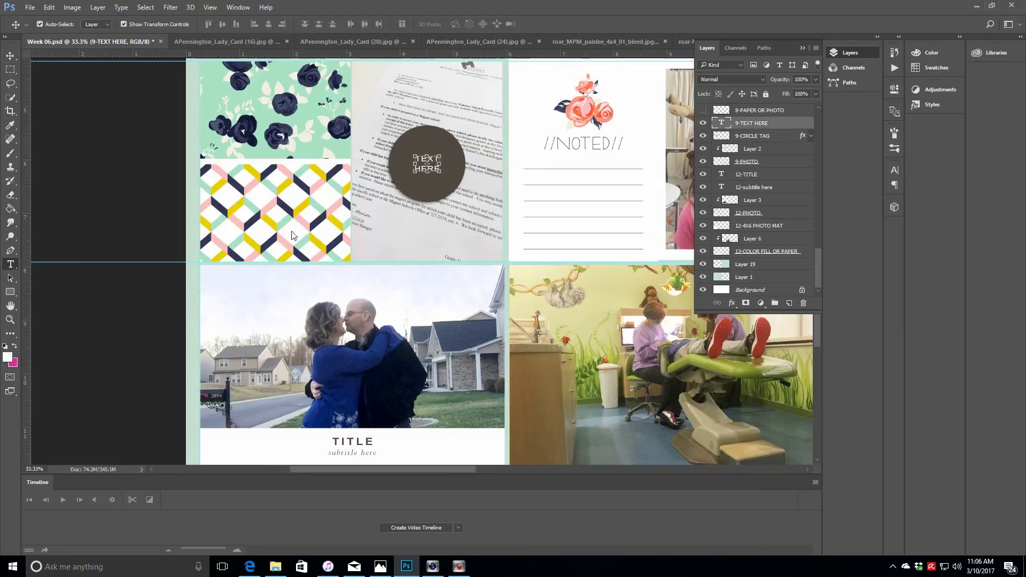
left_click(438, 169)
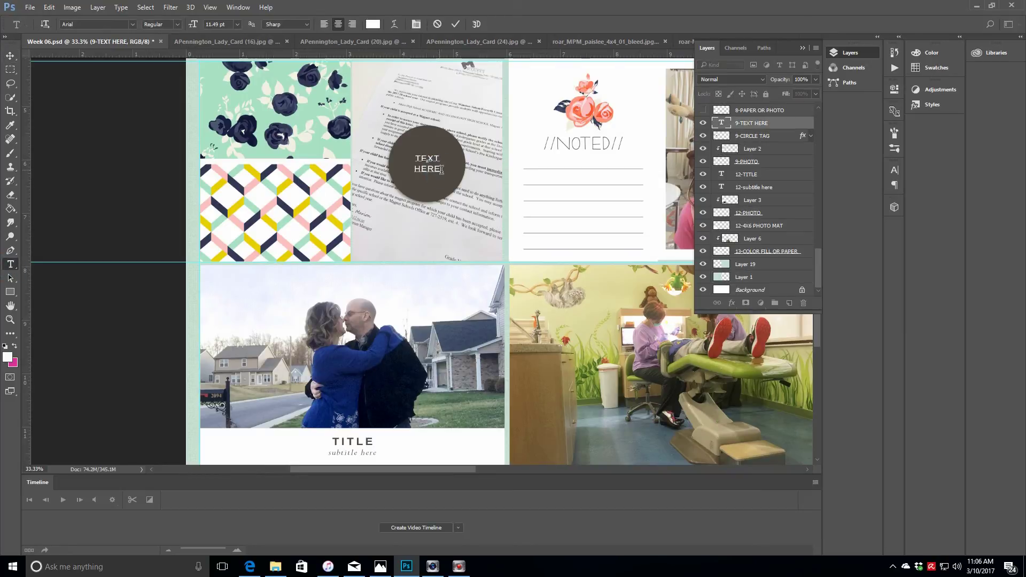
key("ctrl+a")
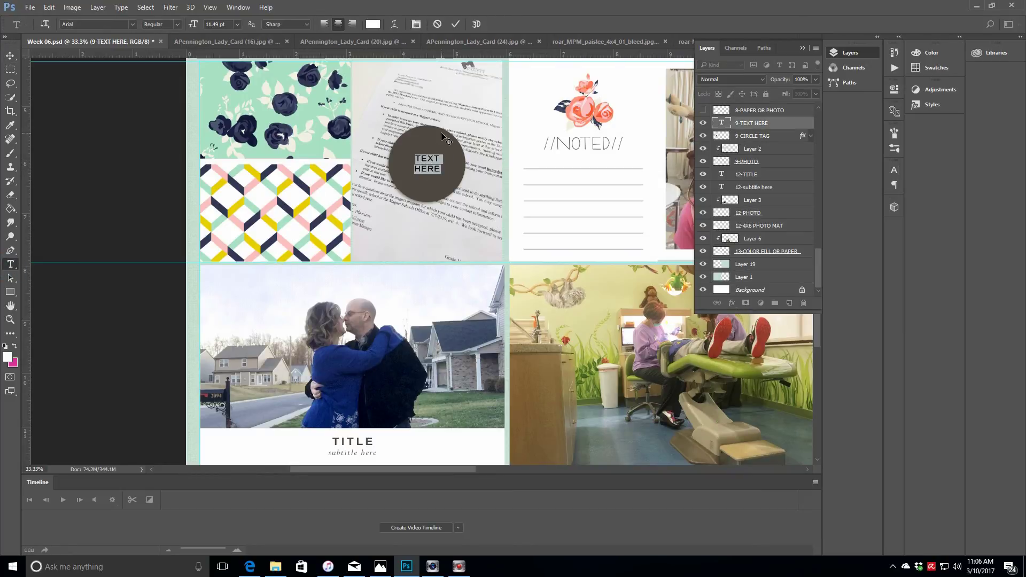
type("YAY FOR")
key("Return")
type("ADDISON!")
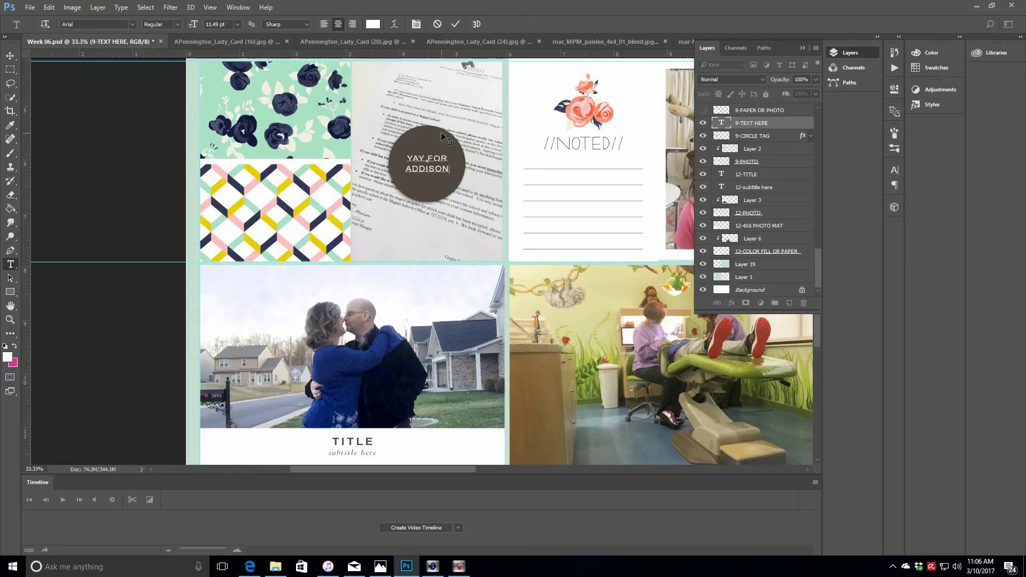
left_click(455, 24)
left_click(10, 57)
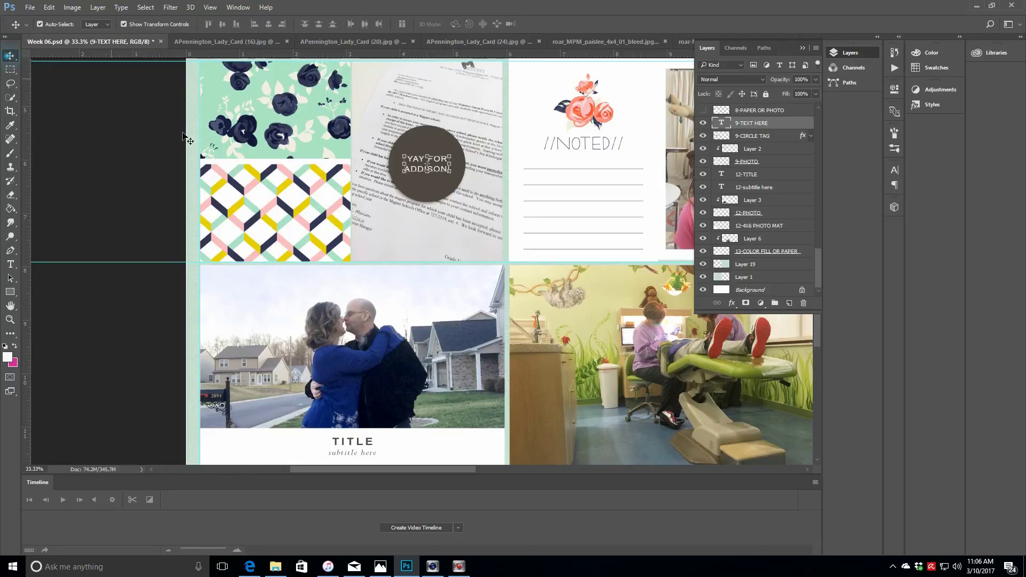
Replace the title placeholder below the couple's photo with "DATE NIGHT"
left_click(368, 441)
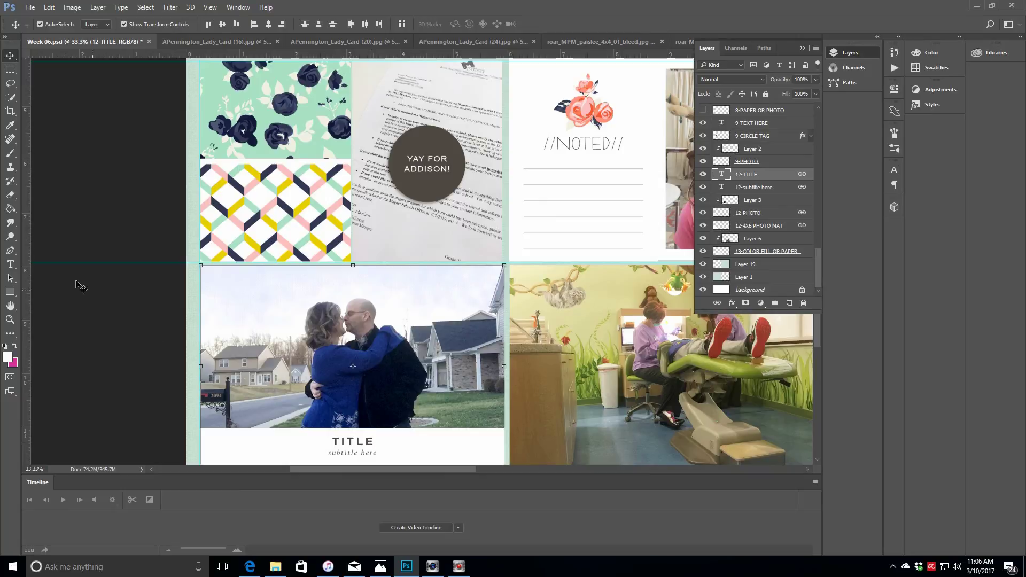
key("t")
left_click(375, 441)
key("BackSpace")
key("BackSpace")
key("BackSpace")
key("BackSpace")
key("BackSpace")
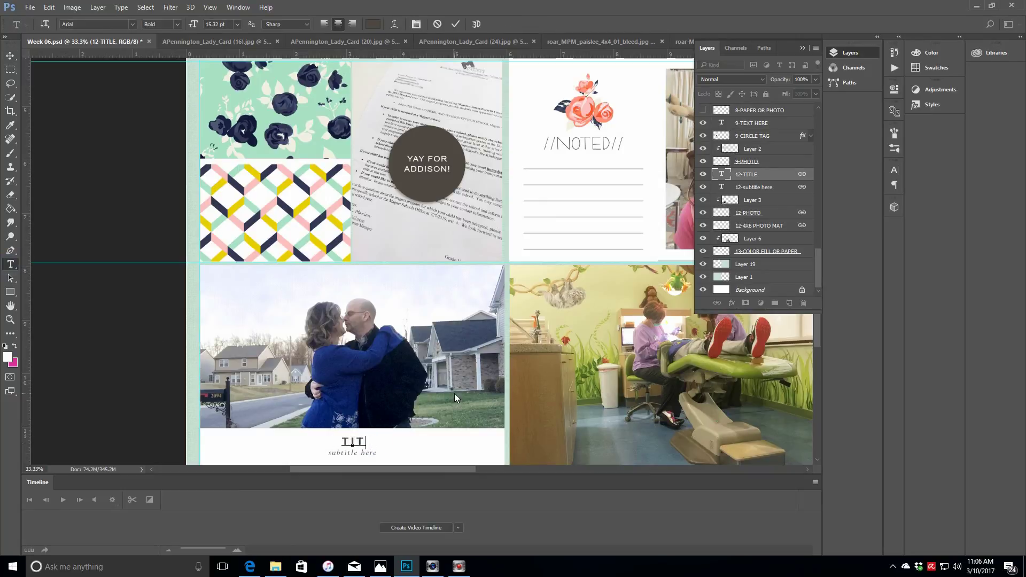
type("DATE NIGHT")
left_click(455, 24)
Replace the subtitle placeholder below the couple's photo with "I love this guy so much!"
left_click(376, 454)
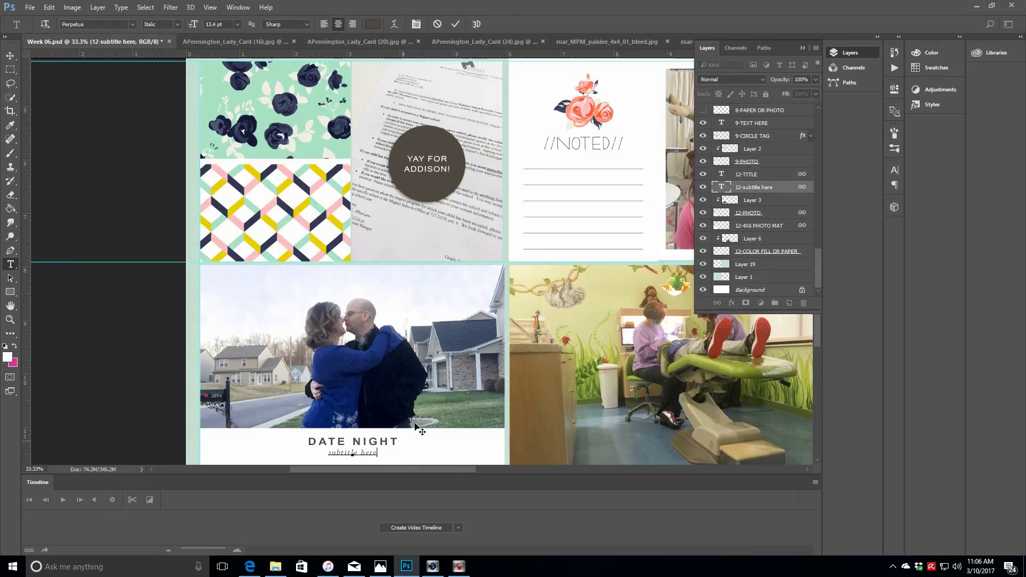
key("BackSpace")
key("BackSpace")
key("BackSpace")
key("BackSpace")
key("BackSpace")
key("BackSpace")
key("BackSpace")
key("BackSpace")
key("BackSpace")
type("I love this guy so much!")
left_click(455, 24)
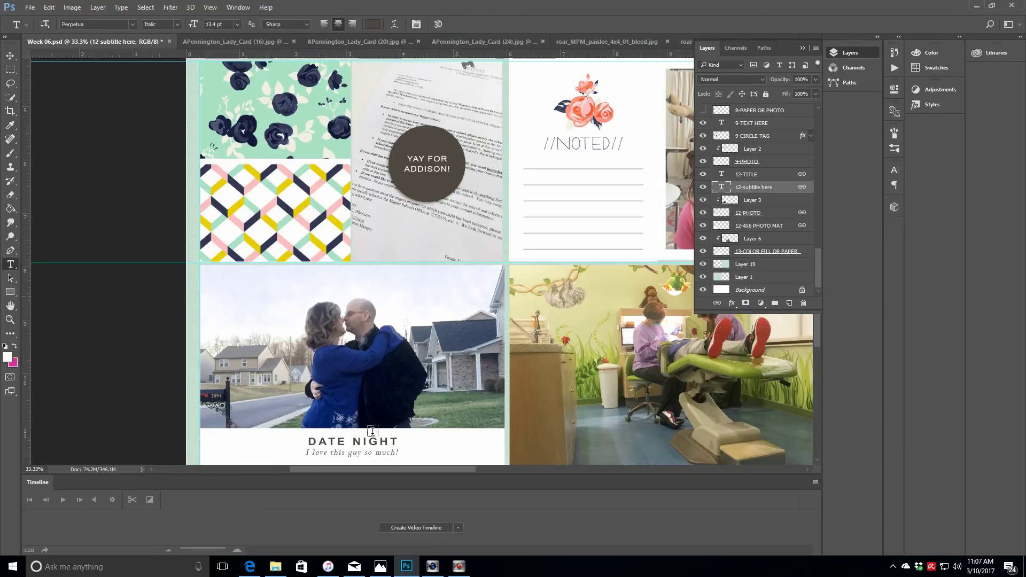
Replace the title placeholder below the stuffed-animal photo on the right-hand page with "FOUND"
left_click_drag(355, 470, 492, 472)
scroll(438, 472, "up", 5)
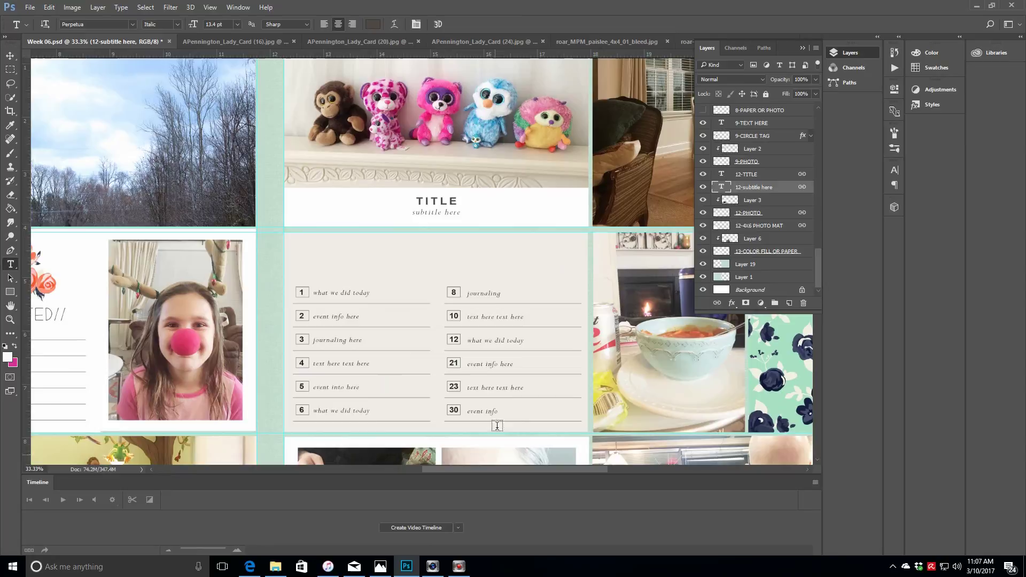
left_click(457, 201)
key("BackSpace")
key("BackSpace")
key("BackSpace")
key("BackSpace")
key("BackSpace")
type("FOUND")
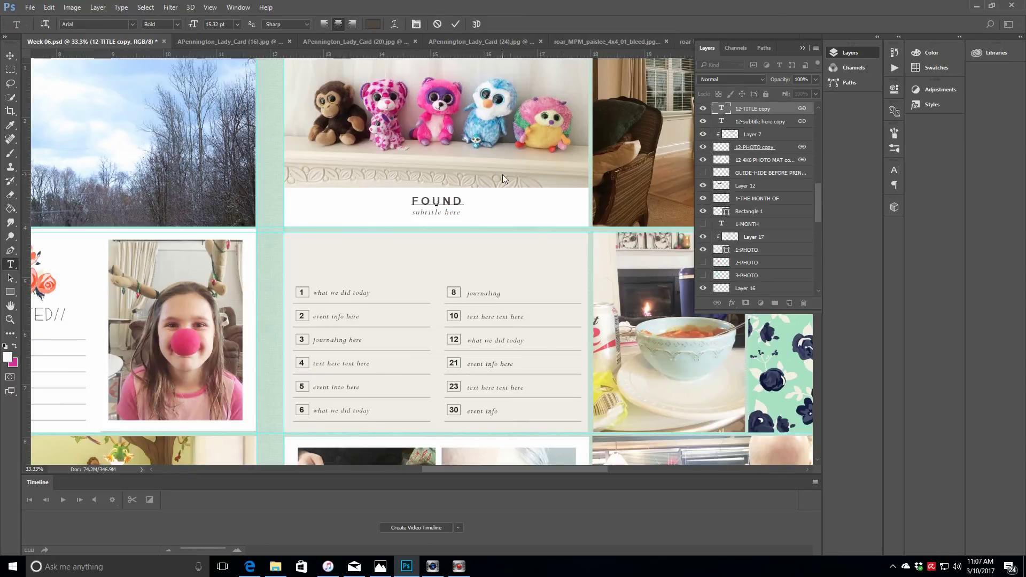
left_click(455, 25)
Replace the subtitle below the stuffed-animal photo with the child's first name followed by "lined up all her favorites up on her headboard."
left_click(458, 213)
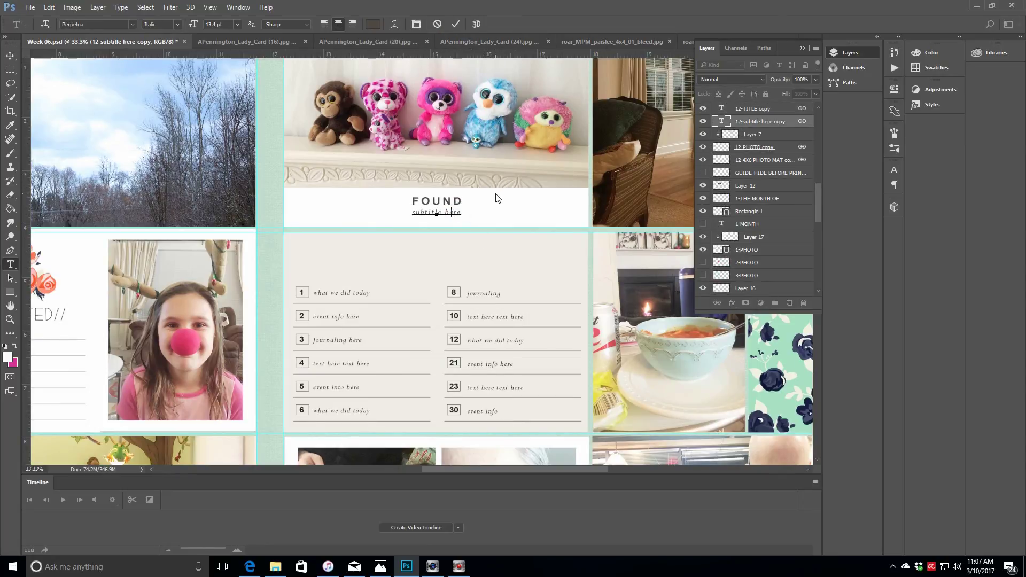
key("BackSpace")
key("BackSpace")
key("BackSpace")
key("BackSpace")
key("BackSpace")
key("BackSpace")
key("BackSpace")
key("BackSpace")
key("BackSpace")
key("BackSpace")
key("BackSpace")
key("BackSpace")
key("BackSpace")
type("Natalie lined up all her favorites ")
type("up on her ")
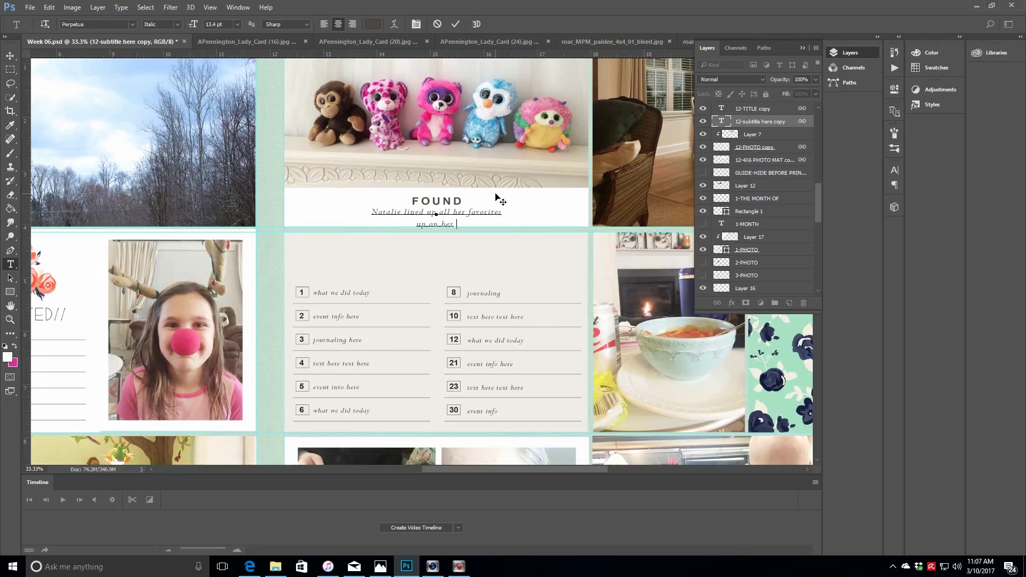
type("headboard.")
Insert the word "current" before "favorites" in the subtitle below the stuffed-animal photo
left_click(470, 212)
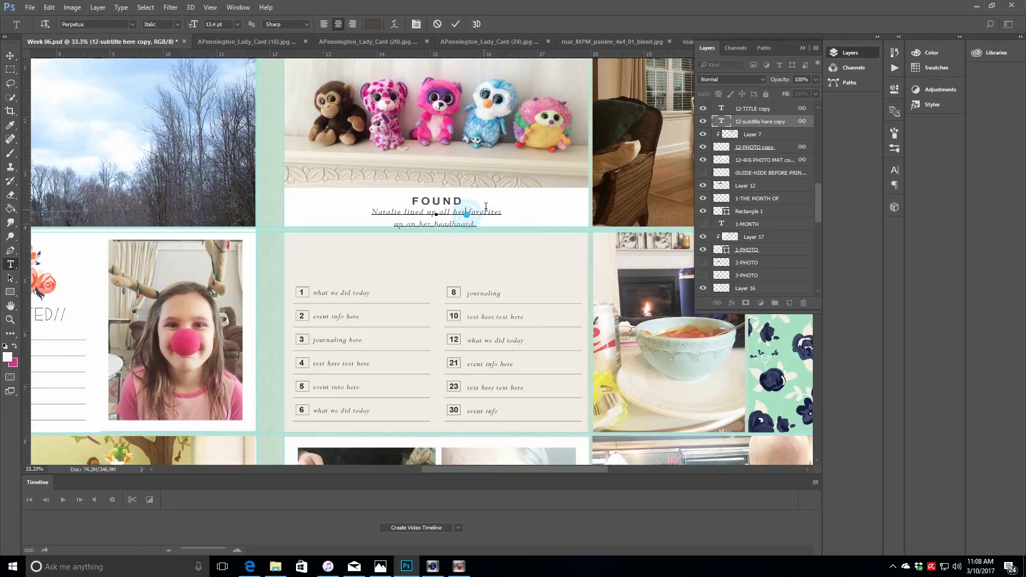
type("current")
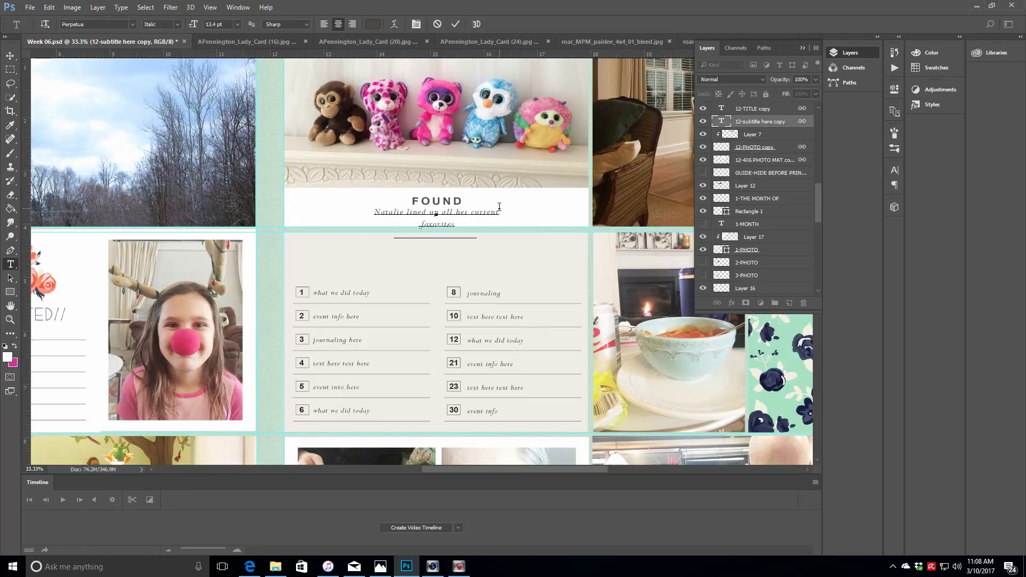
key("Delete")
left_click(455, 24)
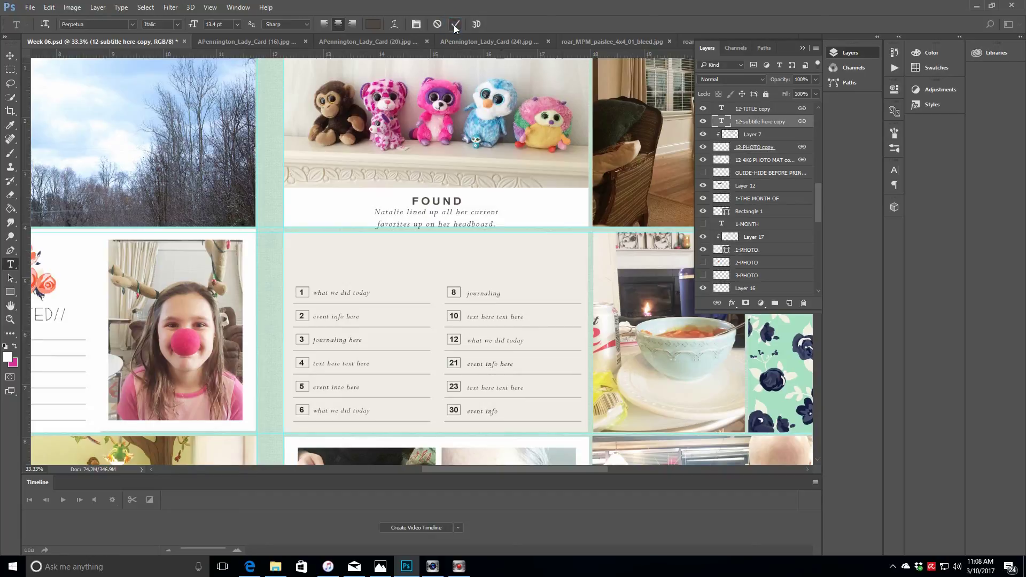
Shorten the subtitle below the stuffed-animal photo to the single line "All the current favorites"
left_click(10, 55)
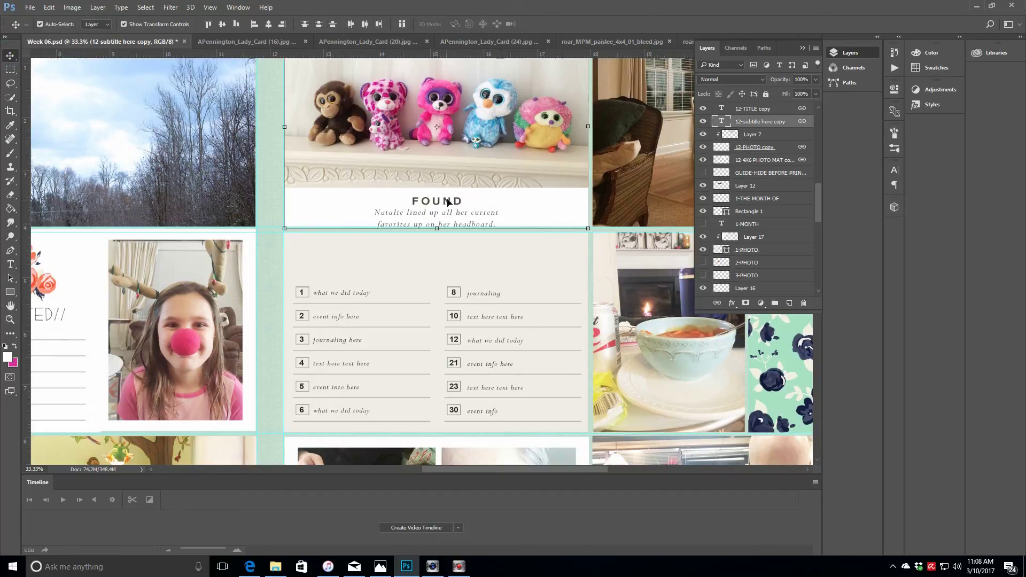
left_click(10, 264)
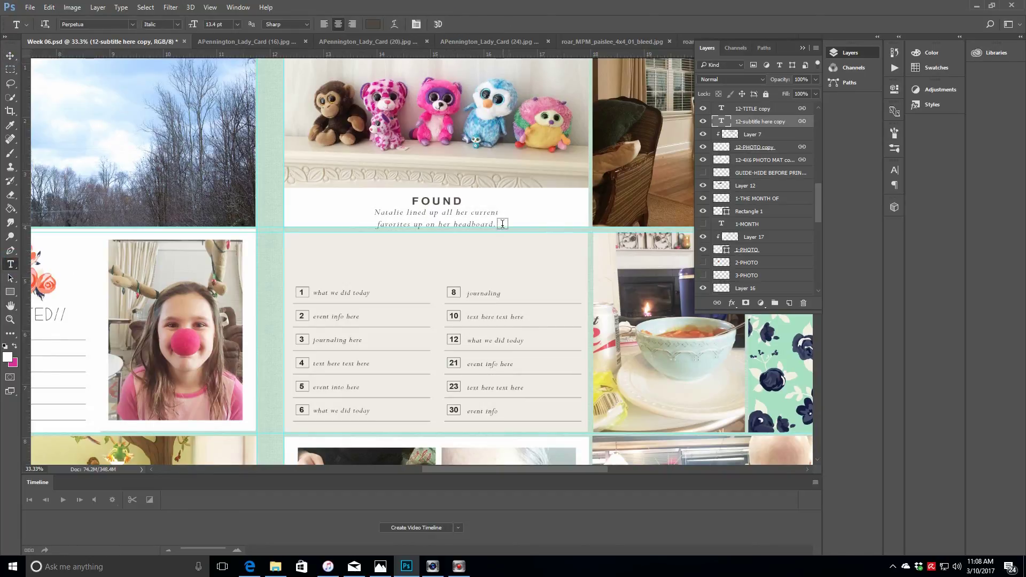
left_click(501, 223)
left_click(444, 213)
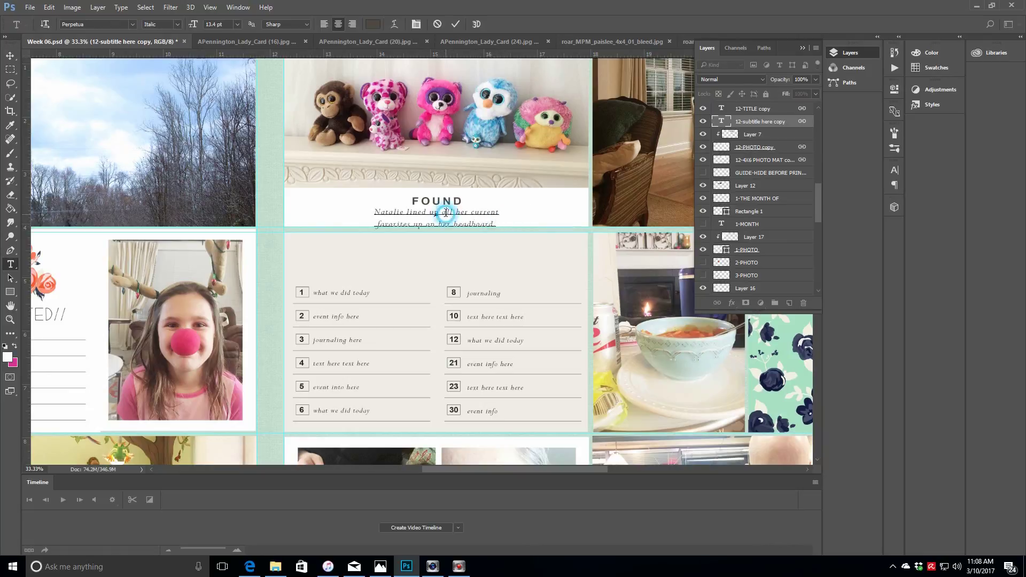
key("BackSpace")
key("BackSpace")
key("BackSpace")
key("BackSpace")
key("BackSpace")
key("BackSpace")
key("BackSpace")
key("BackSpace")
key("BackSpace")
key("BackSpace")
key("BackSpace")
key("BackSpace")
key("BackSpace")
key("BackSpace")
key("BackSpace")
key("BackSpace")
key("BackSpace")
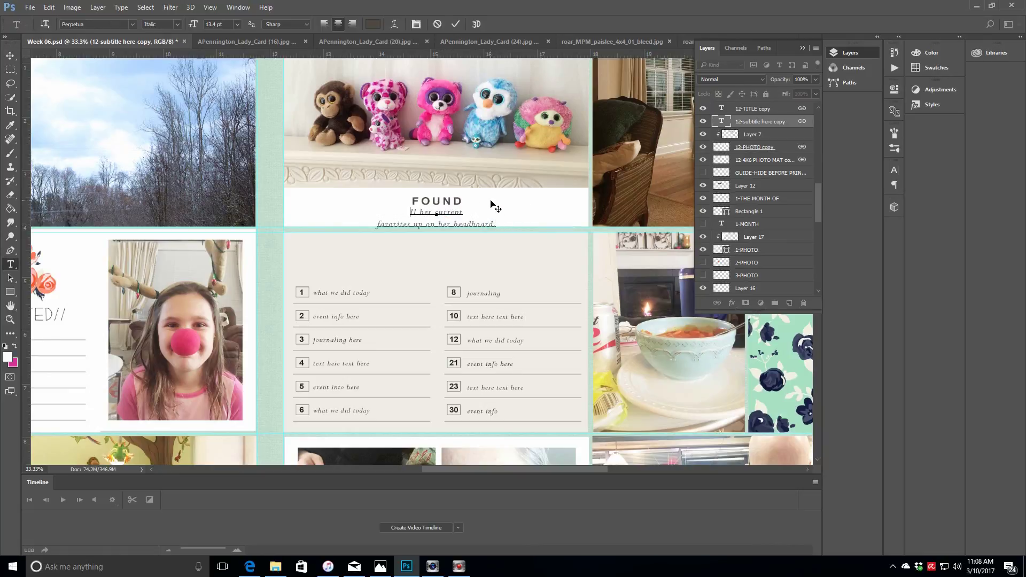
type("A")
left_click(436, 214)
key("BackSpace")
key("BackSpace")
key("BackSpace")
key("BackSpace")
type("the")
key("Down")
key("Home")
left_click_drag(410, 224, 501, 224)
key("BackSpace")
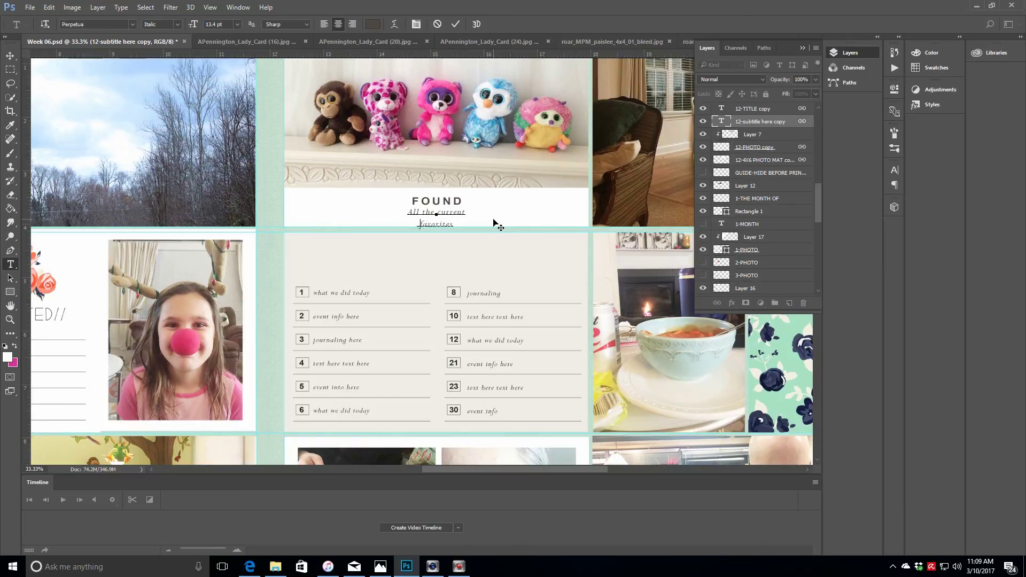
key("BackSpace")
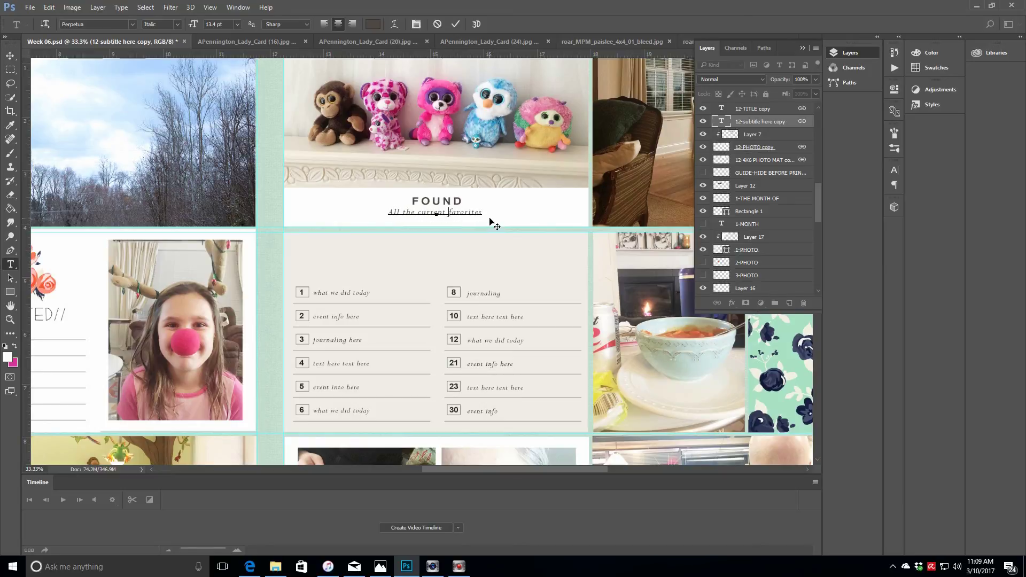
left_click(455, 24)
Replace the placeholder of entry 1 on the numbered journaling card with "A visit to the dentist"
left_click(370, 292)
key("BackSpace")
key("BackSpace")
key("BackSpace")
key("BackSpace")
key("BackSpace")
key("BackSpace")
key("BackSpace")
key("BackSpace")
key("BackSpace")
key("BackSpace")
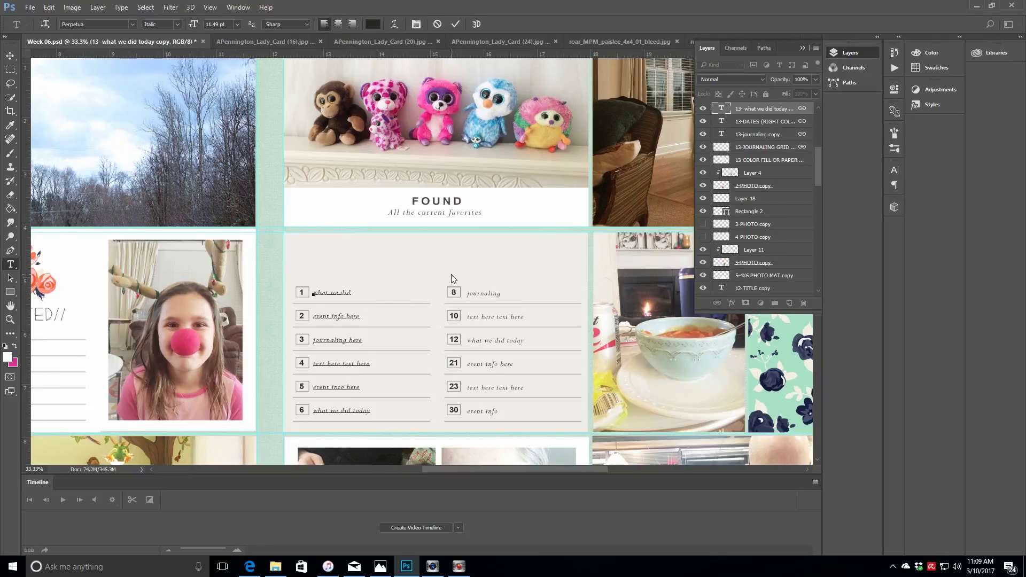
key("BackSpace")
key("BackSpace")
key("BackSpace")
key("BackSpace")
key("BackSpace")
key("BackSpace")
key("BackSpace")
key("BackSpace")
key("BackSpace")
key("BackSpace")
key("BackSpace")
scroll(819, 162, "up", 4)
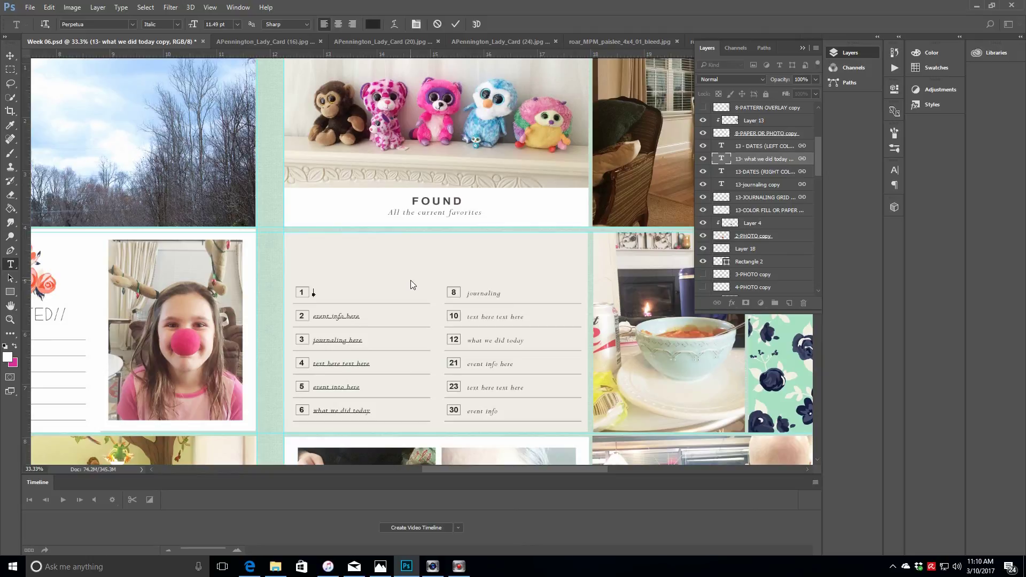
type("the dentist")
Replace the placeholder of entry 2 on the journaling card with "Keep stuffies organized"
left_click(361, 318)
key("BackSpace")
key("BackSpace")
key("BackSpace")
key("BackSpace")
key("BackSpace")
key("BackSpace")
key("BackSpace")
key("BackSpace")
key("BackSpace")
type("Keeping")
type(" stuffies organized")
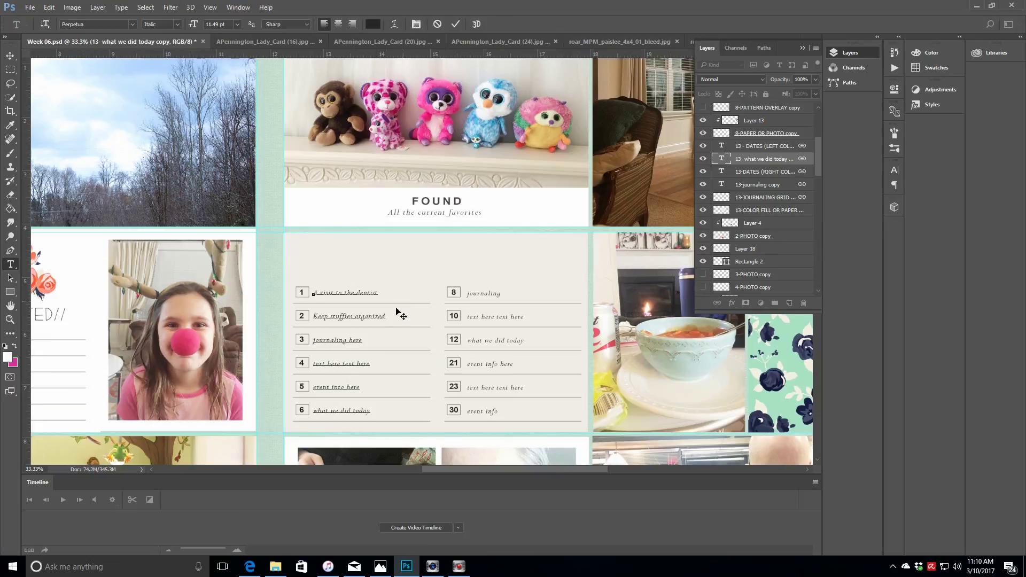
Replace the placeholder of entry 3 on the journaling card with "Be silly and random"
key("BackSpace")
key("BackSpace")
key("BackSpace")
key("BackSpace")
key("BackSpace")
key("BackSpace")
key("BackSpace")
key("BackSpace")
key("BackSpace")
key("BackSpace")
key("BackSpace")
key("BackSpace")
key("BackSpace")
key("BackSpace")
type("Be silly and random")
Replace the placeholder of entry 4 on the journaling card with "Take time together"
key("Delete")
key("Delete")
key("Delete")
key("Delete")
key("Delete")
key("Delete")
key("Delete")
key("Delete")
key("Delete")
key("Delete")
key("Delete")
key("Delete")
key("Delete")
key("Delete")
key("Delete")
key("BackSpace")
key("BackSpace")
key("BackSpace")
key("BackSpace")
type("ether")
Replace the placeholder of entry 5 on the journaling card with "Call the doctor"
key("BackSpace")
key("BackSpace")
key("BackSpace")
key("BackSpace")
key("BackSpace")
key("BackSpace")
key("BackSpace")
key("BackSpace")
key("BackSpace")
key("BackSpace")
key("BackSpace")
key("BackSpace")
key("BackSpace")
key("BackSpace")
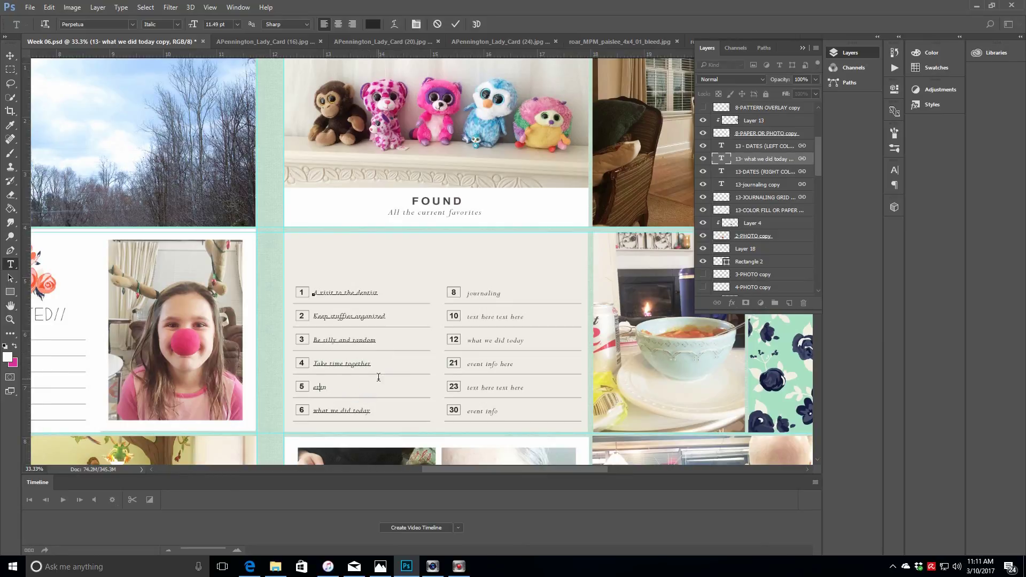
type("Call the doctor")
Replace the placeholder of entry 6 on the journaling card with "Take you medicine every day"
key("Delete")
key("Delete")
key("Delete")
key("Delete")
key("BackSpace")
key("BackSpace")
key("BackSpace")
key("BackSpace")
key("BackSpace")
key("BackSpace")
key("BackSpace")
key("BackSpace")
key("BackSpace")
key("BackSpace")
key("BackSpace")
key("BackSpace")
type("Take you medicine every day")
Replace the placeholder of entry 8 in the journaling card's second column with "Get lots of rest"
left_click(498, 294)
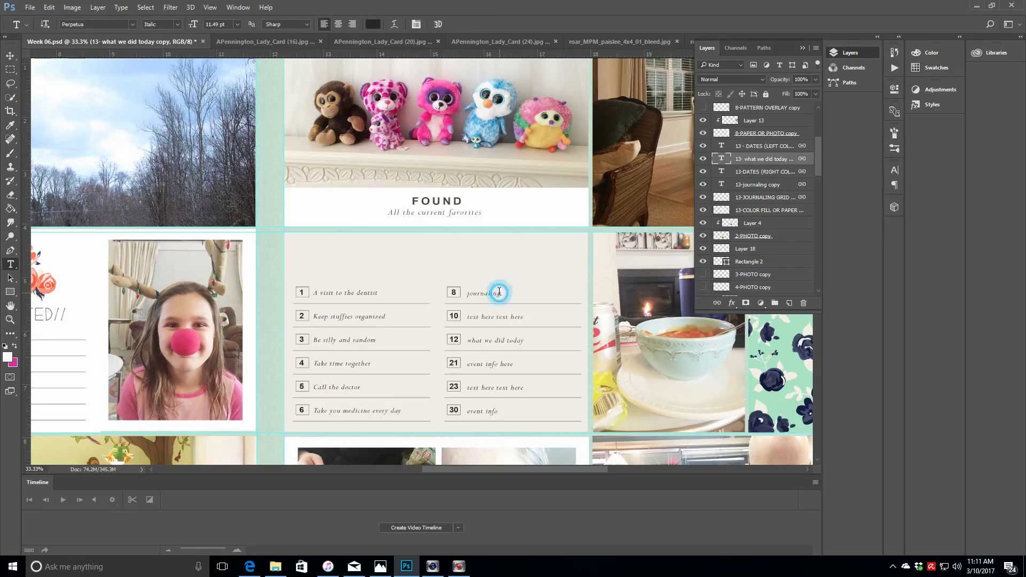
key("Delete")
key("Delete")
key("Delete")
key("Delete")
key("Delete")
key("Delete")
key("Delete")
key("Delete")
key("Delete")
key("Delete")
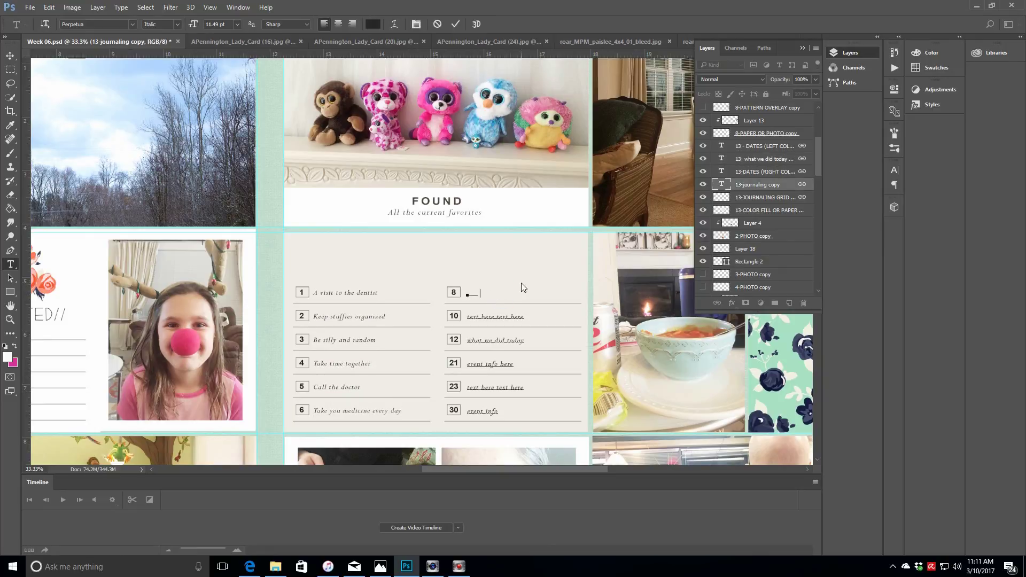
type("Get lots of rest")
Replace the placeholder of entry 10 on the journaling card with "Make sure everyone else is ok"
key("Left")
key("Left")
key("Left")
key("Left")
key("Left")
key("Left")
key("Left")
key("Left")
key("Left")
key("Left")
key("Left")
key("Left")
key("Delete")
key("Delete")
key("Delete")
key("Delete")
key("Delete")
key("Delete")
key("Delete")
key("Delete")
key("Delete")
key("Delete")
key("Delete")
key("Delete")
key("Delete")
key("Delete")
key("Delete")
key("Delete")
key("Delete")
key("Delete")
type("Make sure everyone else is ok")
Replace the placeholder of entry 12 on the journaling card with "Sanitize the entire house"
key("Down")
key("Left")
key("Left")
key("Left")
key("Left")
key("Left")
key("Left")
key("Left")
key("Left")
key("Delete")
key("Delete")
key("Delete")
key("Delete")
key("Delete")
key("Delete")
key("Delete")
key("Delete")
key("Delete")
key("Delete")
key("Delete")
key("Delete")
key("Delete")
key("Delete")
key("Delete")
key("Delete")
type("Sanitize the entire house")
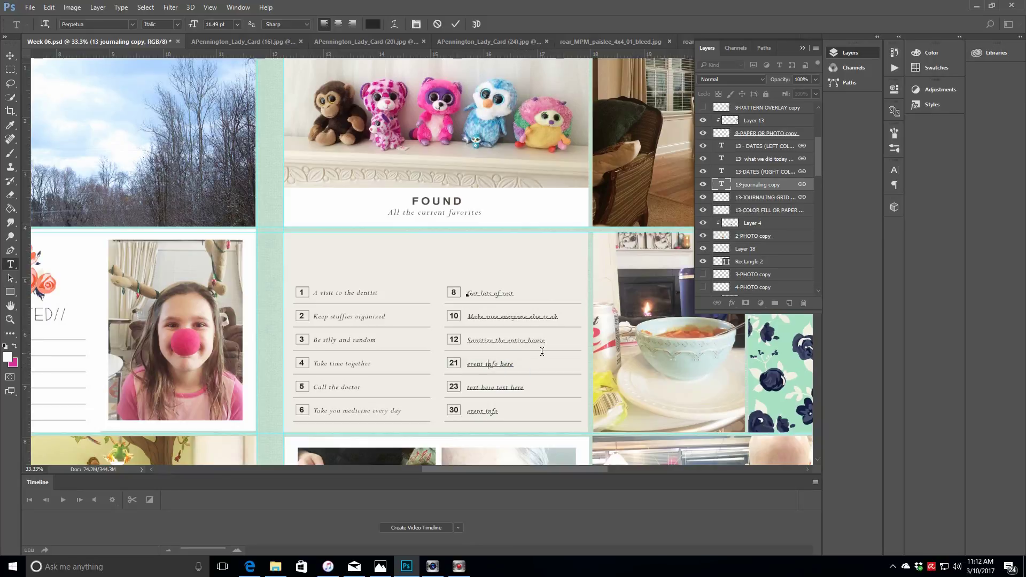
Replace the placeholder of entry 21 on the journaling card with "Go have a bite to eat"
key("Left")
key("Left")
key("Left")
key("Left")
key("Left")
key("Left")
key("Delete")
key("Delete")
key("Delete")
key("Delete")
key("Delete")
key("Delete")
key("Delete")
key("Delete")
key("Delete")
key("Delete")
key("Delete")
key("Delete")
key("Delete")
key("Delete")
type("Go have a bite to eat")
Replace the placeholder of entry 23 on the journaling card with "Take it easy"
key("Delete")
key("Delete")
key("Delete")
key("Delete")
key("Delete")
key("Delete")
key("Delete")
key("BackSpace")
key("BackSpace")
key("BackSpace")
key("BackSpace")
key("BackSpace")
key("BackSpace")
key("BackSpace")
key("BackSpace")
type("Take it easy")
Replace the placeholder of entry 30 on the journaling card with "Love each other." and commit the text edits
key("Down")
key("BackSpace")
key("BackSpace")
key("BackSpace")
key("BackSpace")
key("BackSpace")
key("BackSpace")
key("BackSpace")
key("BackSpace")
key("BackSpace")
key("BackSpace")
type("Love each other.")
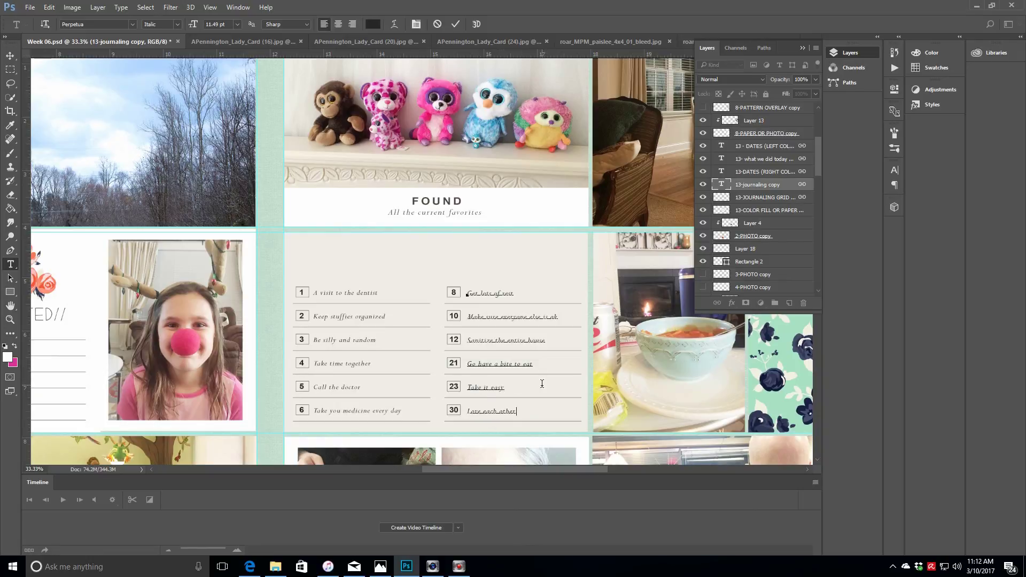
left_click(456, 24)
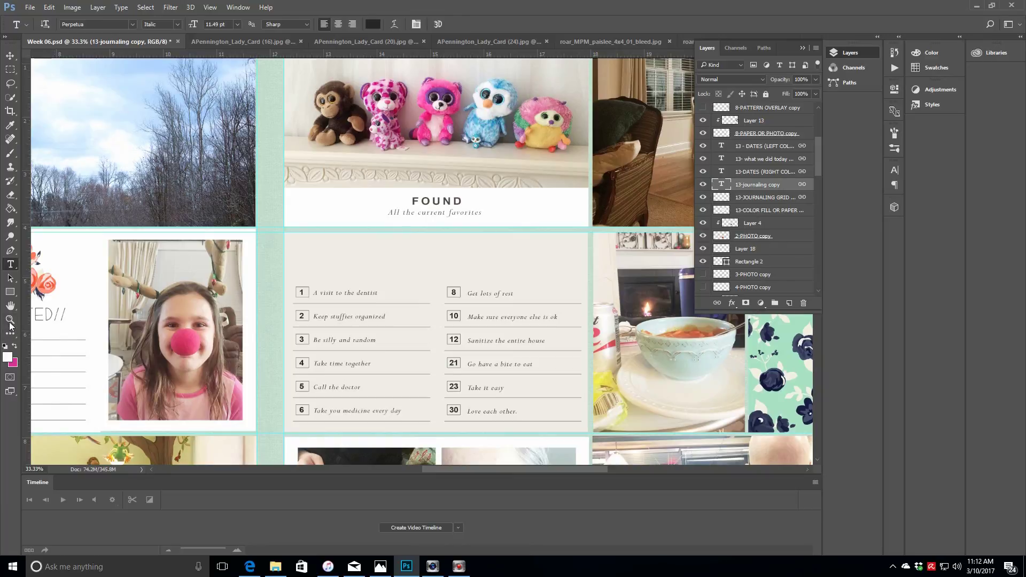
Fit the whole two-page layout on screen and collapse the layer list to review the full spread
key("z")
left_click(300, 24)
left_click(803, 49)
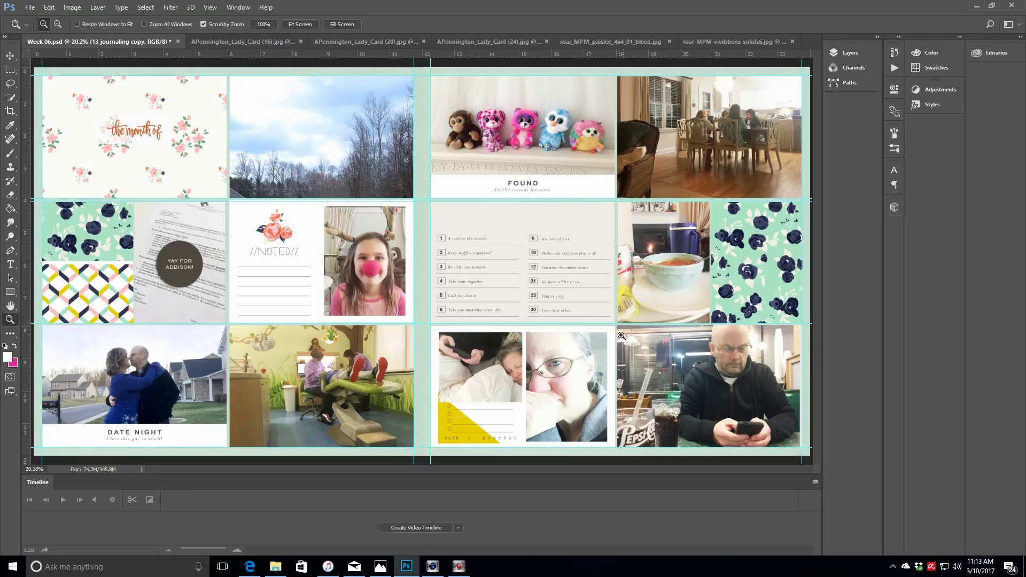
mouse_move(458, 570)
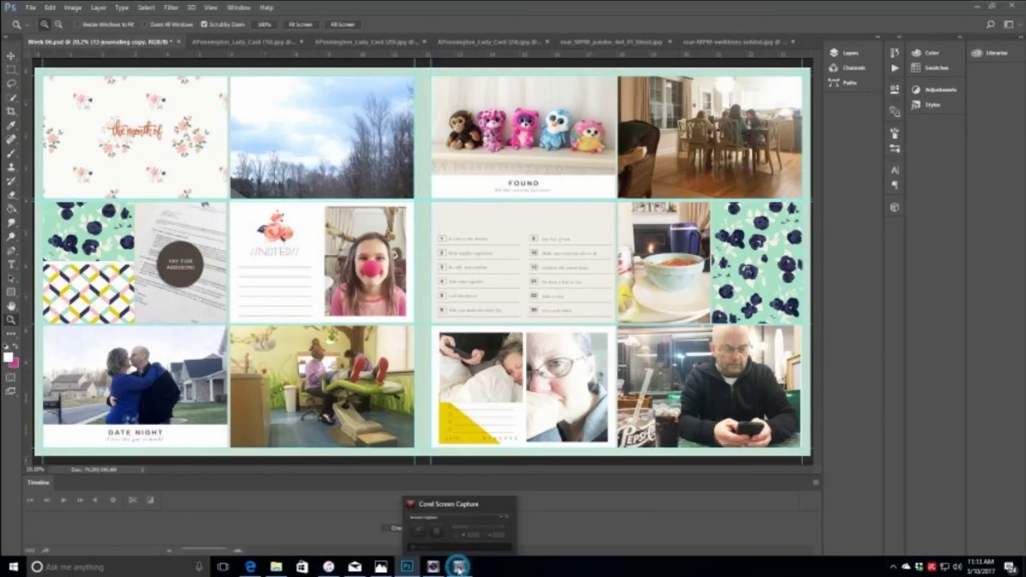